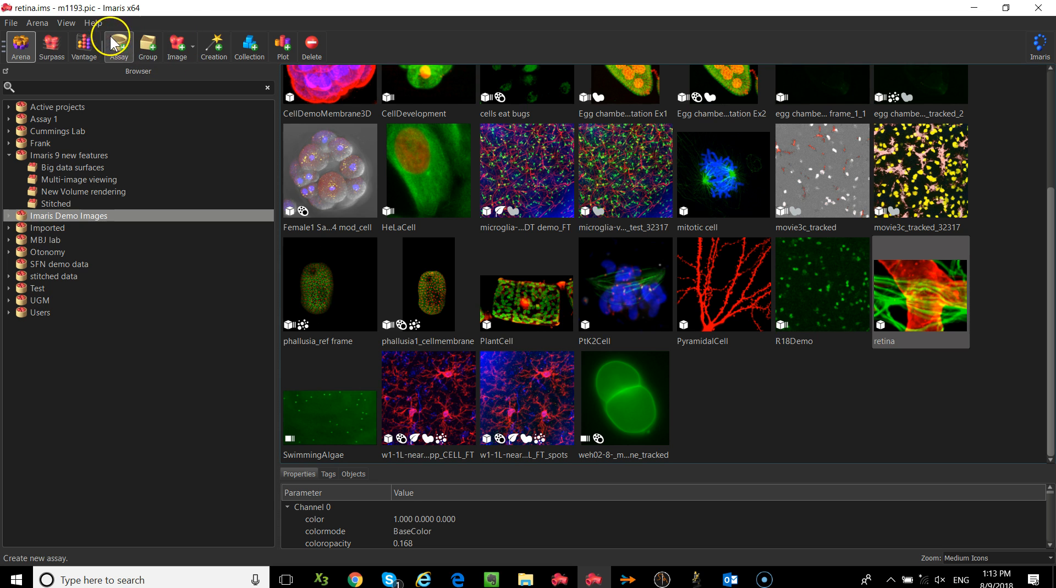
# Step: Create a new assay named with the person's first name and select it in the Arena browser
pyautogui.click(119, 48)
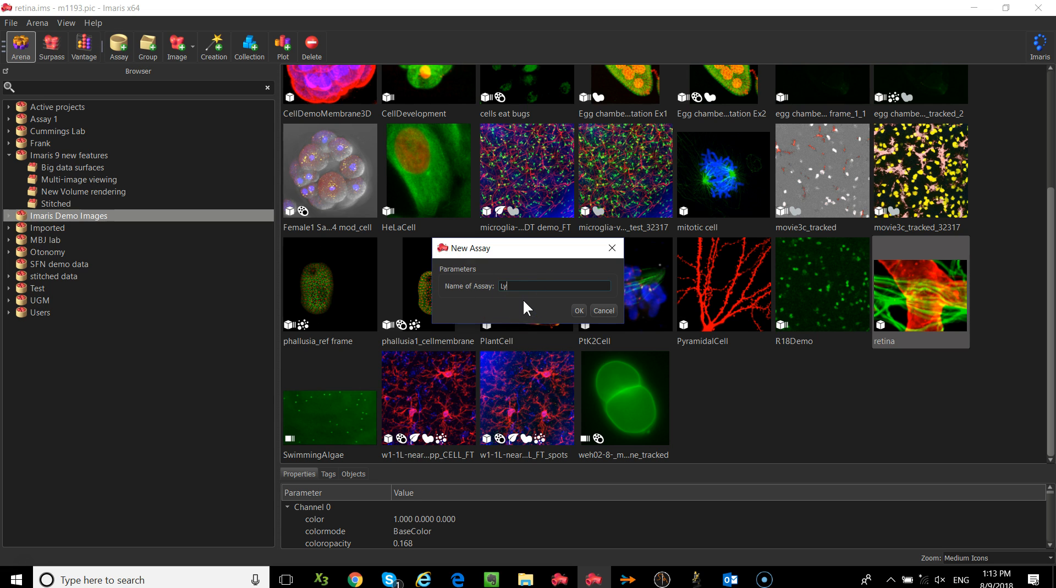
pyautogui.click(579, 310)
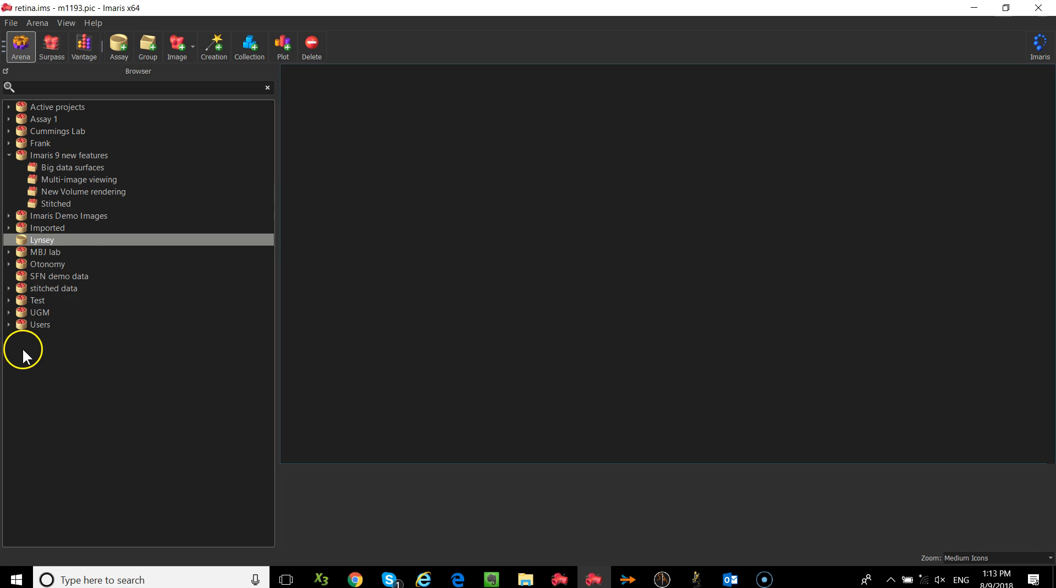
pyautogui.click(64, 241)
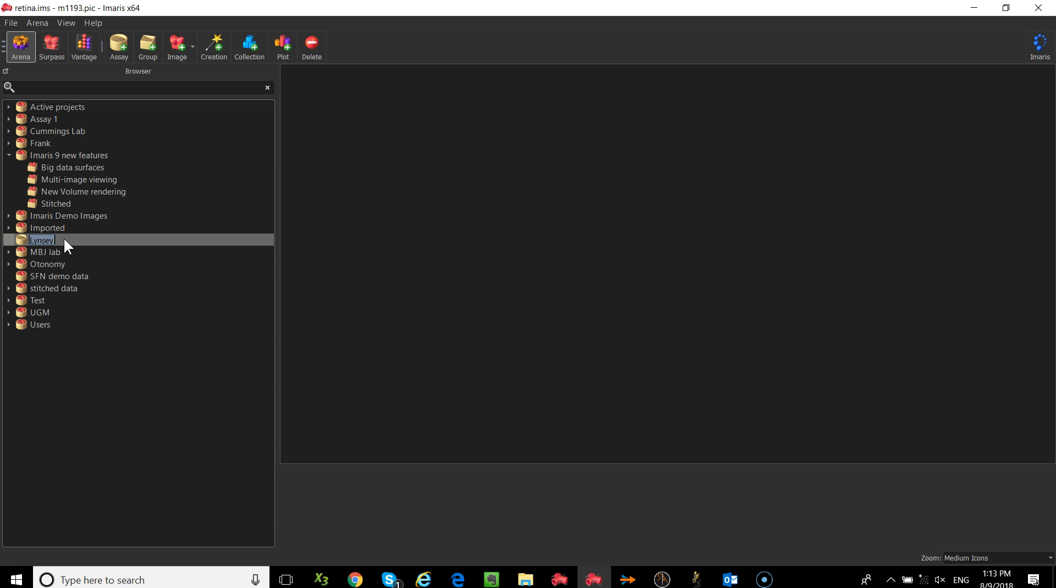
# Step: Add a group named "test" inside the newly created assay and select it
pyautogui.click(147, 46)
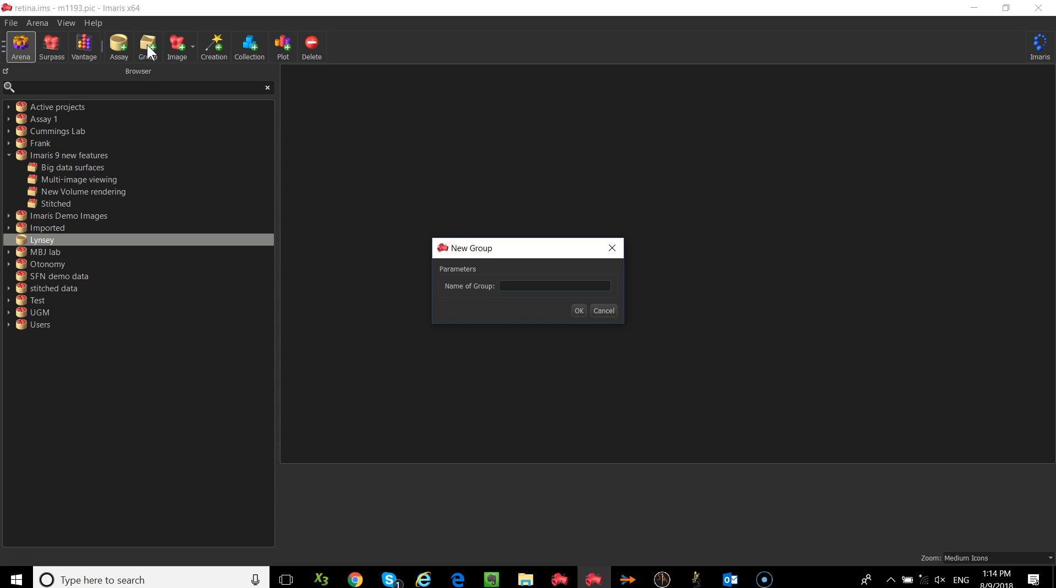
pyautogui.write('test')
pyautogui.click(579, 311)
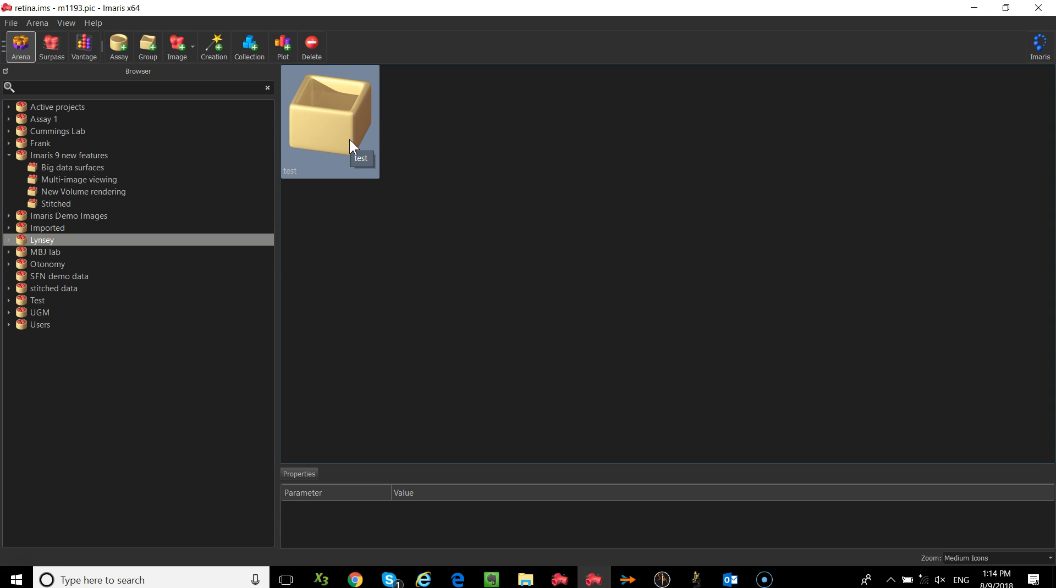
pyautogui.click(320, 124)
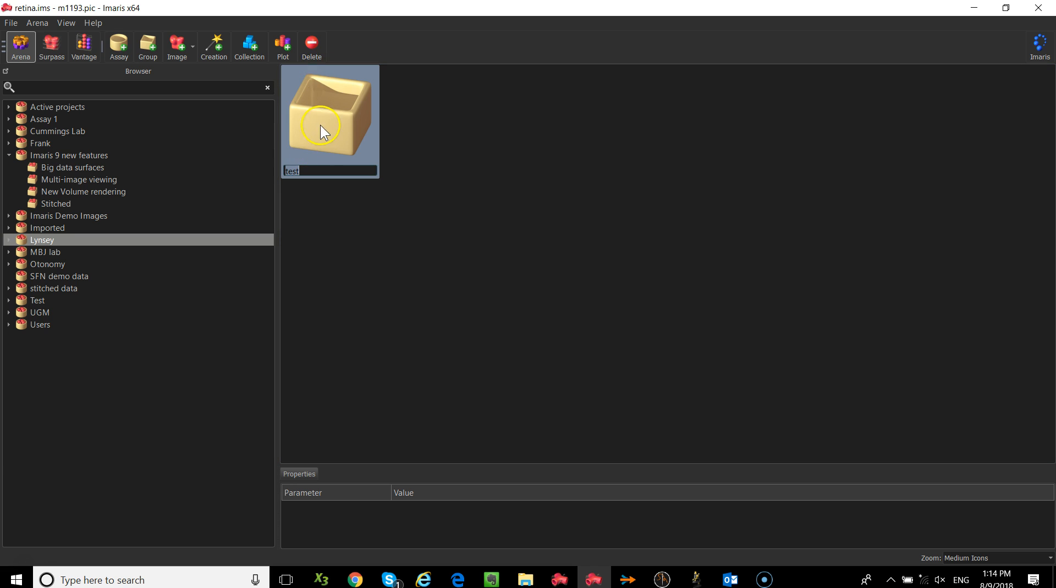
# Step: Examine the list of supported file formats for adding images, without adding any file
pyautogui.click(183, 42)
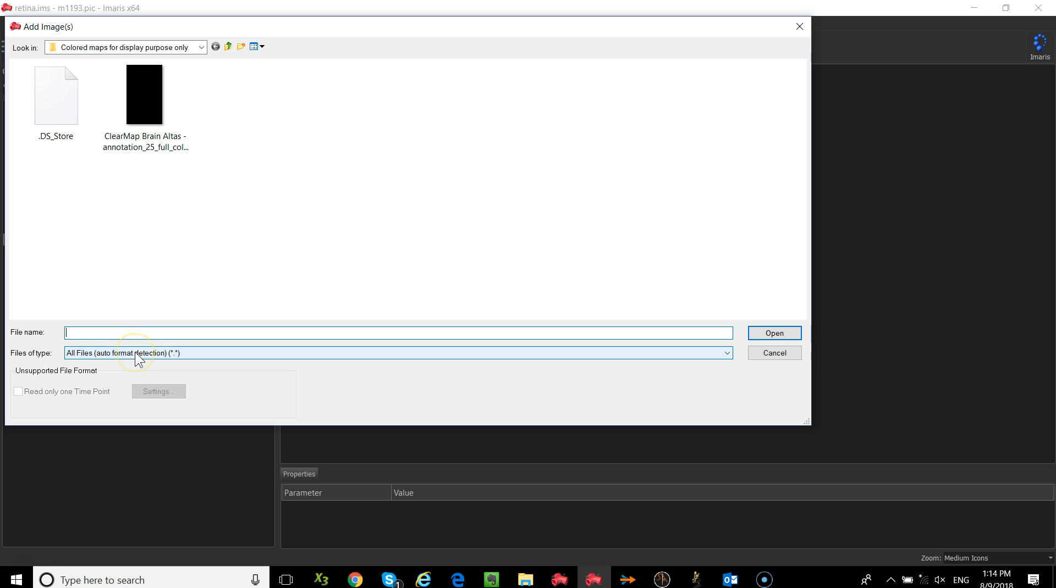
pyautogui.click(172, 354)
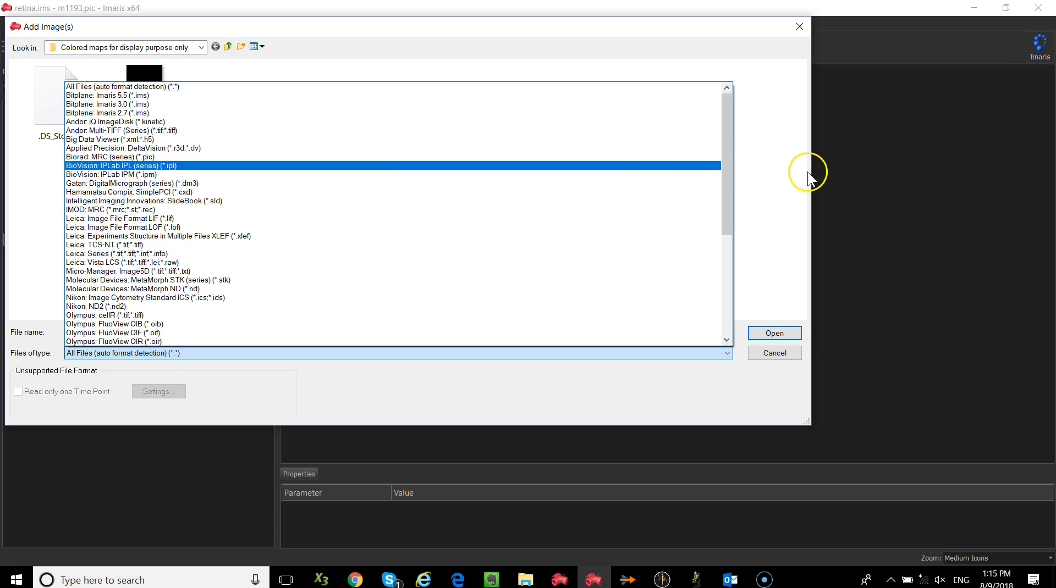
pyautogui.click(761, 190)
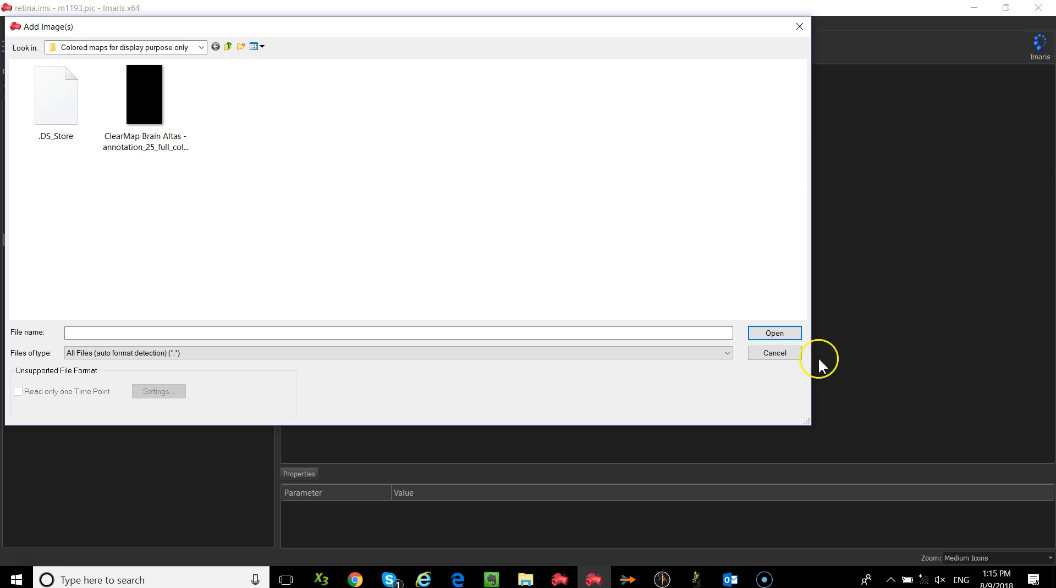
pyautogui.click(771, 354)
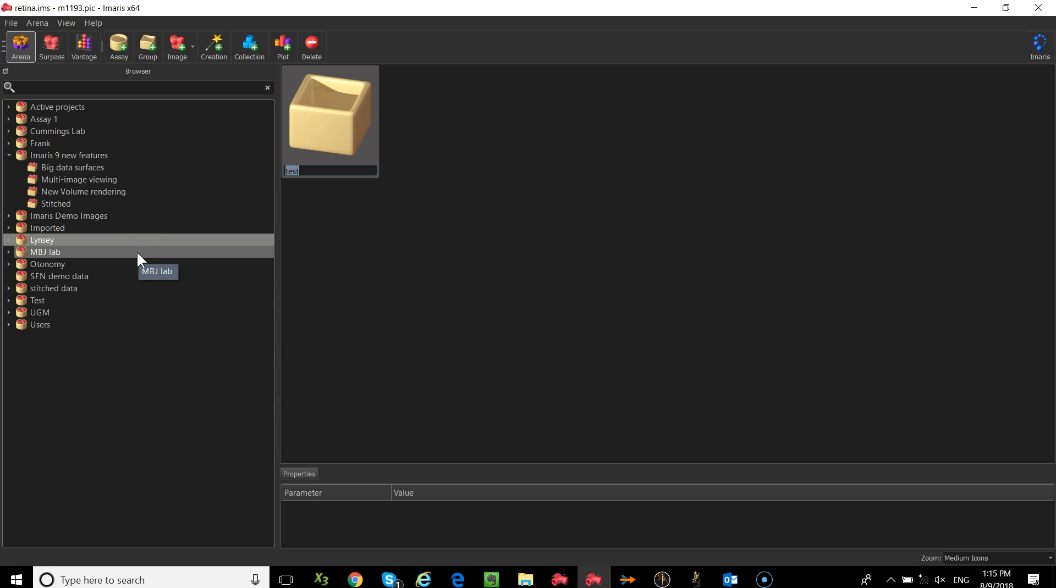
# Step: Open the retina image from the Imaris Demo Images assay in the Surpass view
pyautogui.click(82, 216)
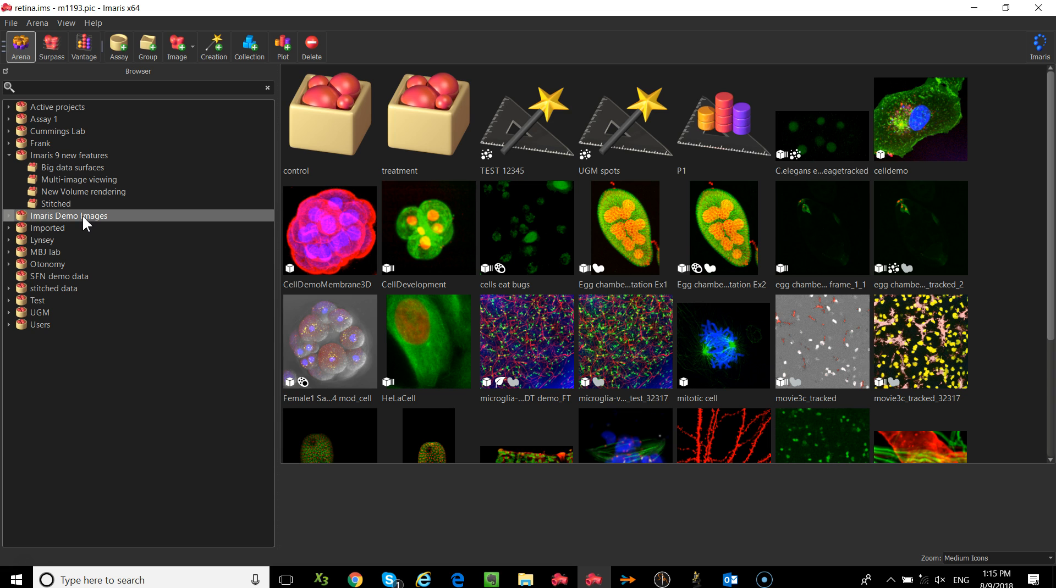
pyautogui.moveTo(804, 351)
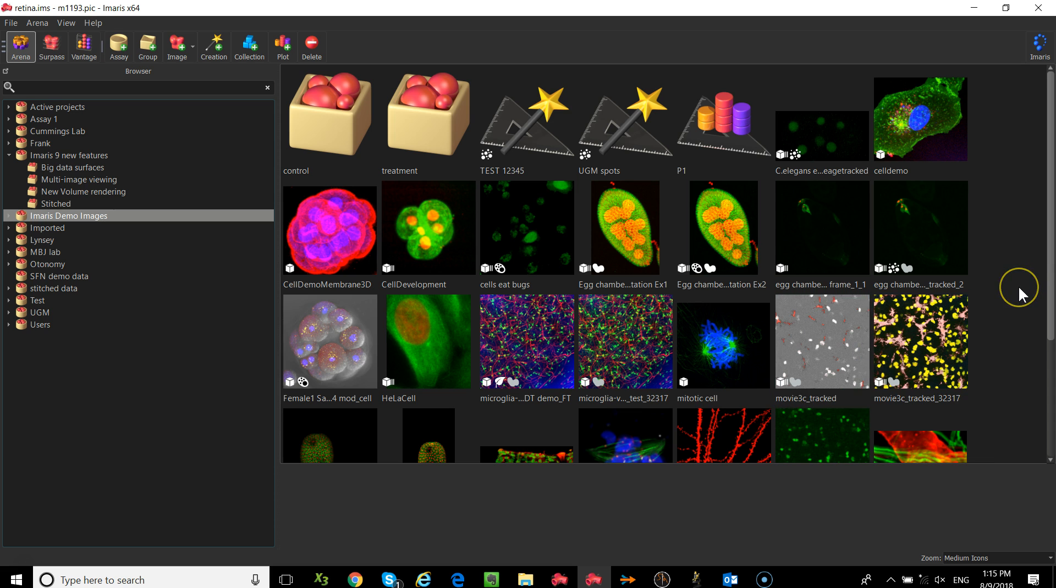
pyautogui.scroll(-3, 1014, 288)
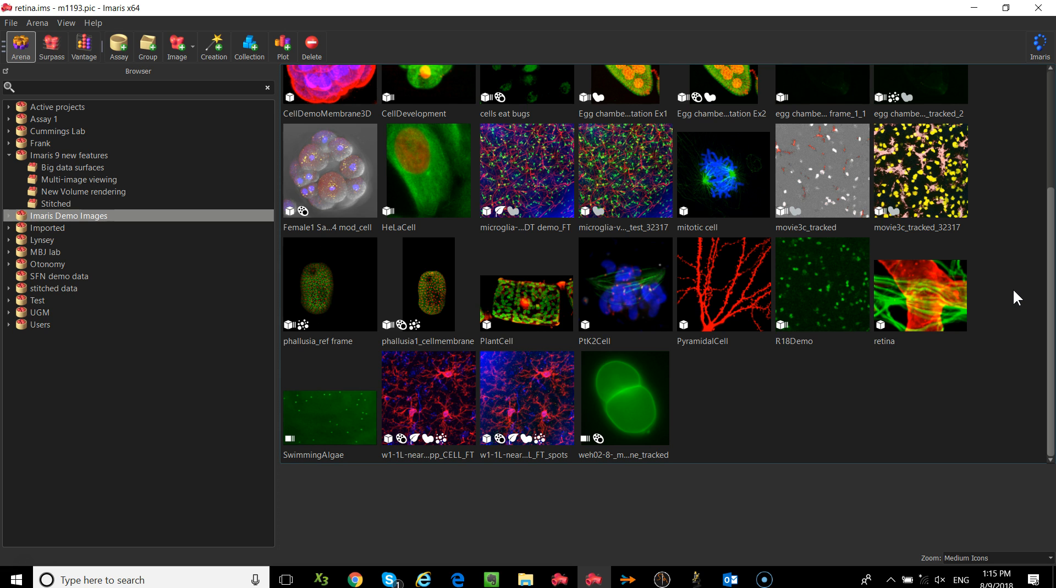
pyautogui.click(965, 306)
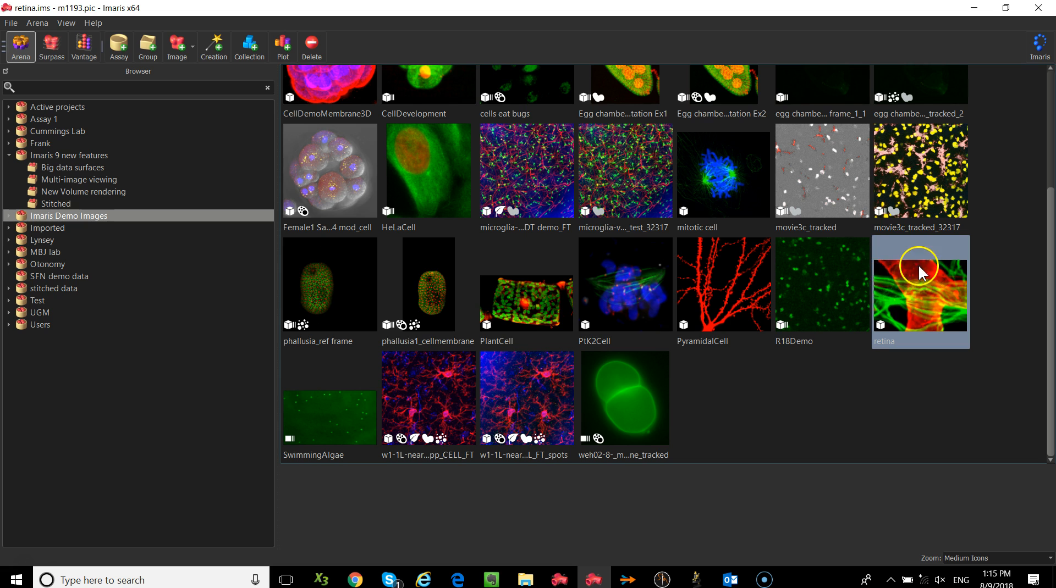
pyautogui.doubleClick(920, 321)
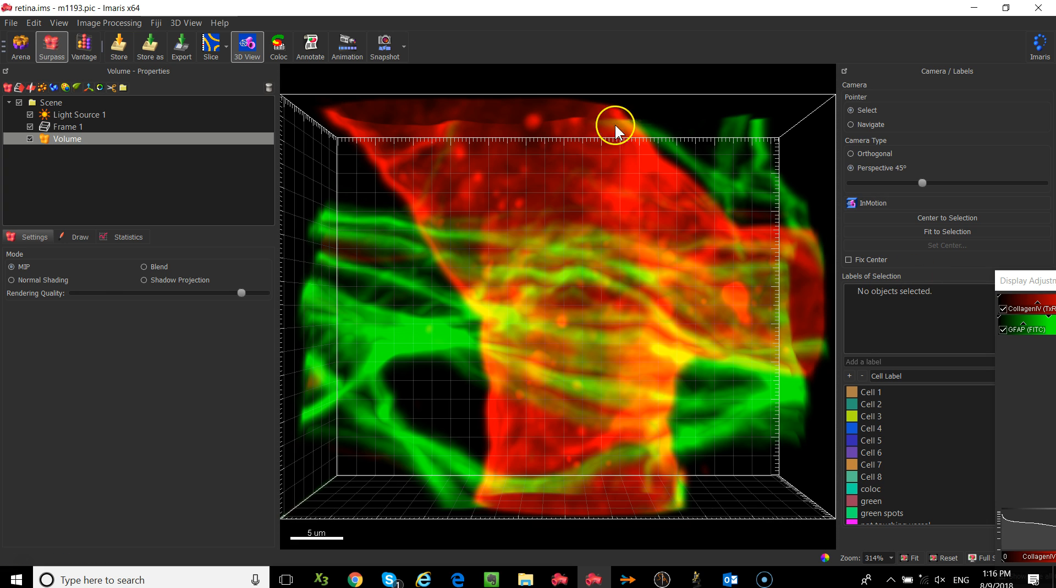
pyautogui.click(22, 44)
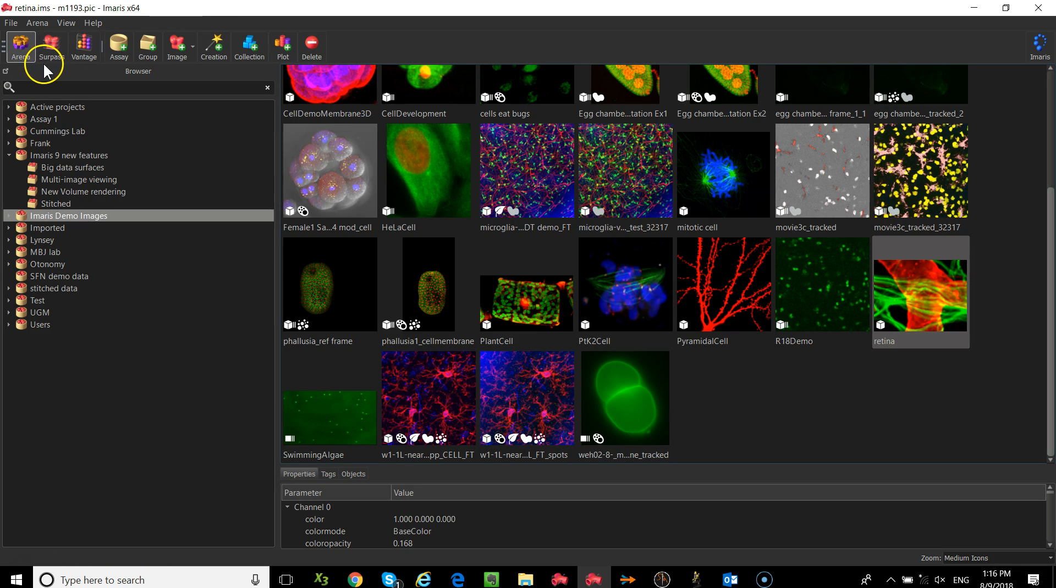
pyautogui.click(47, 40)
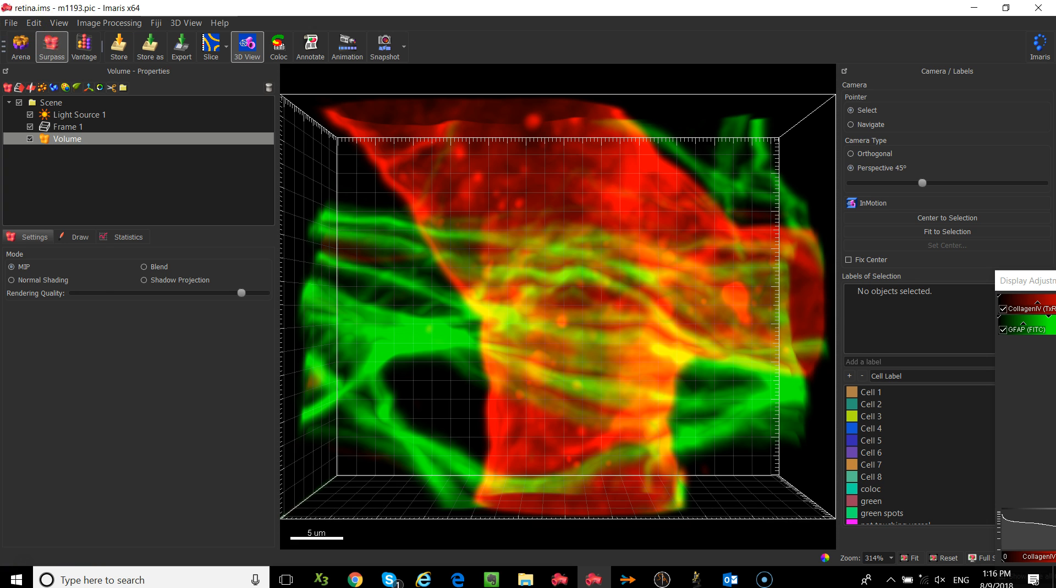
pyautogui.click(9, 23)
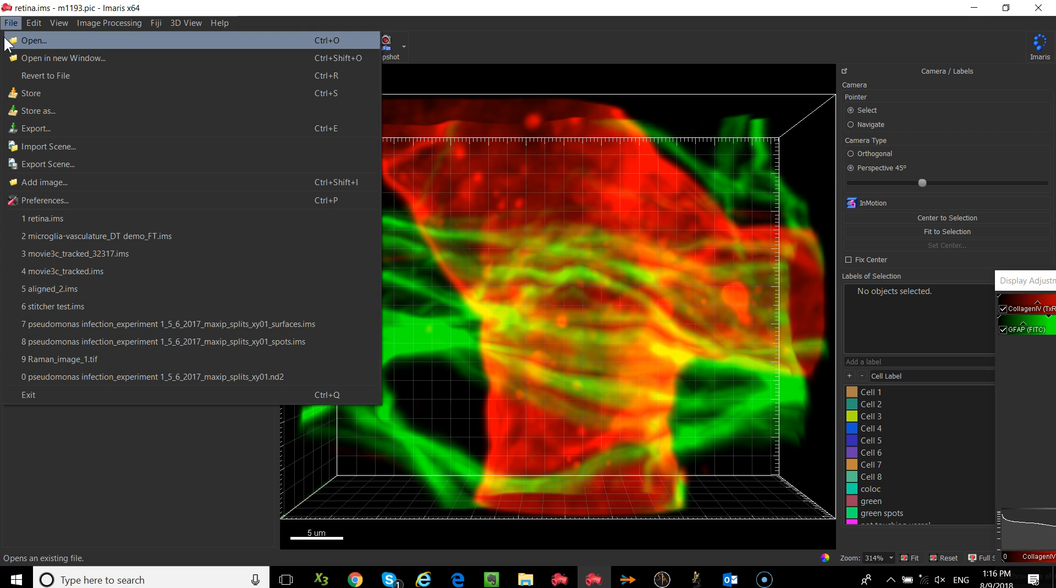
pyautogui.click(8, 42)
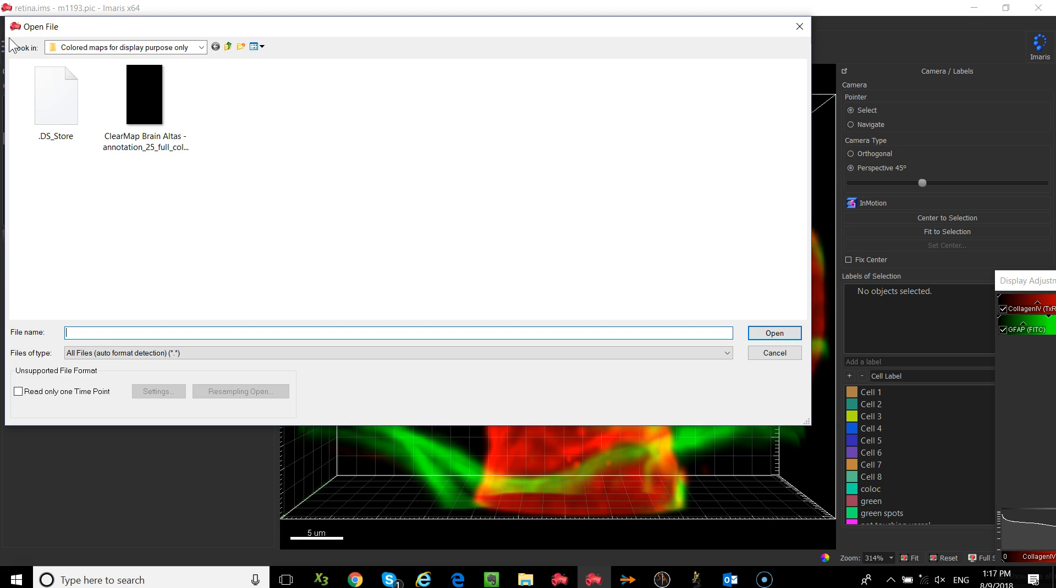
pyautogui.click(774, 356)
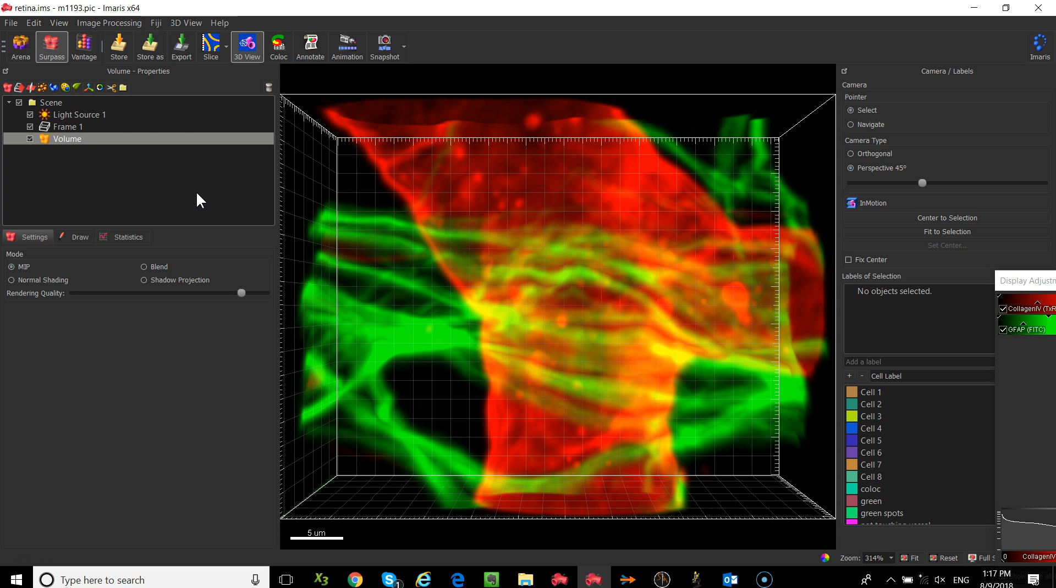
# Step: Toggle the visibility of the Volume and Frame 1 off and on again in the scene
pyautogui.click(29, 138)
pyautogui.click(30, 139)
pyautogui.click(30, 138)
pyautogui.click(30, 139)
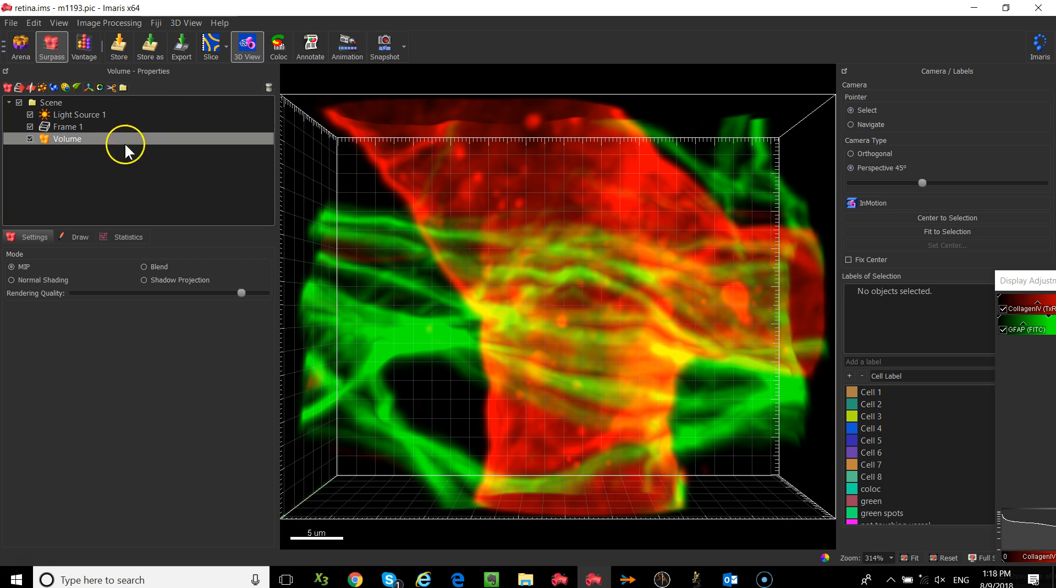
pyautogui.click(30, 127)
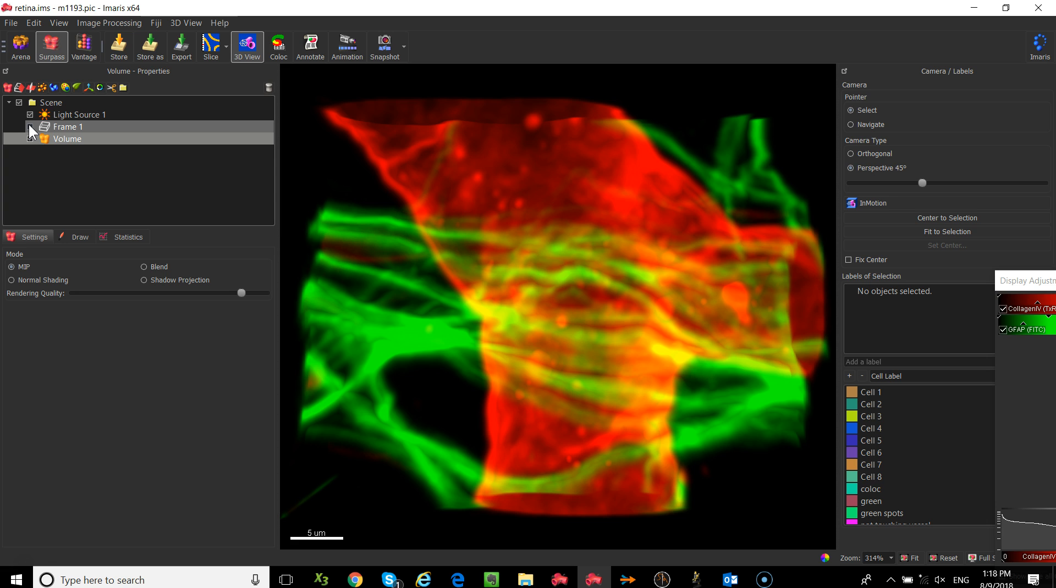
pyautogui.click(30, 127)
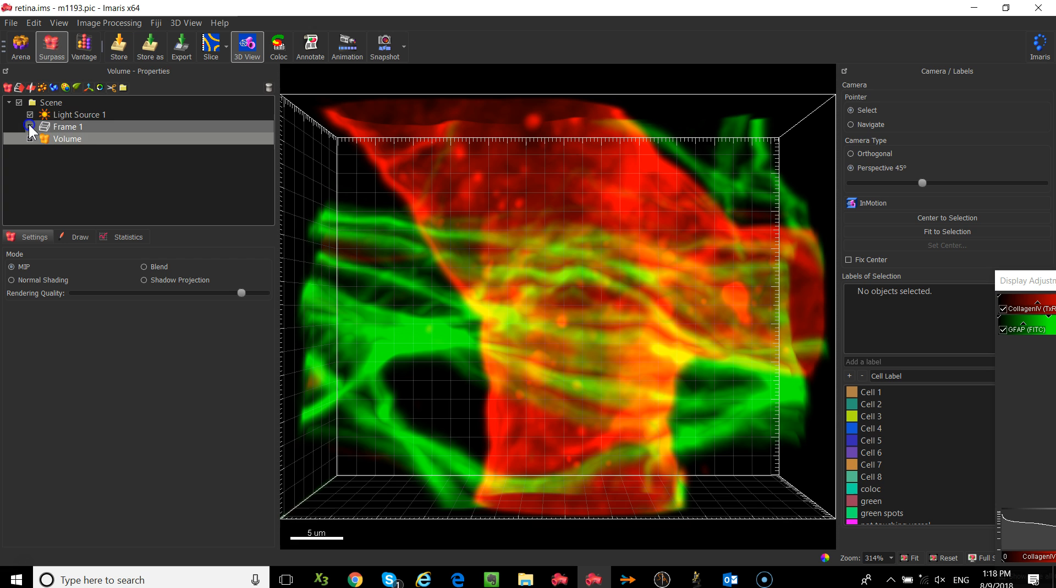
# Step: Compare the properties of Light Source 1, Frame 1 and the Volume, ending on those of Frame 1
pyautogui.click(82, 125)
pyautogui.click(81, 115)
pyautogui.click(81, 126)
pyautogui.click(81, 137)
pyautogui.click(79, 127)
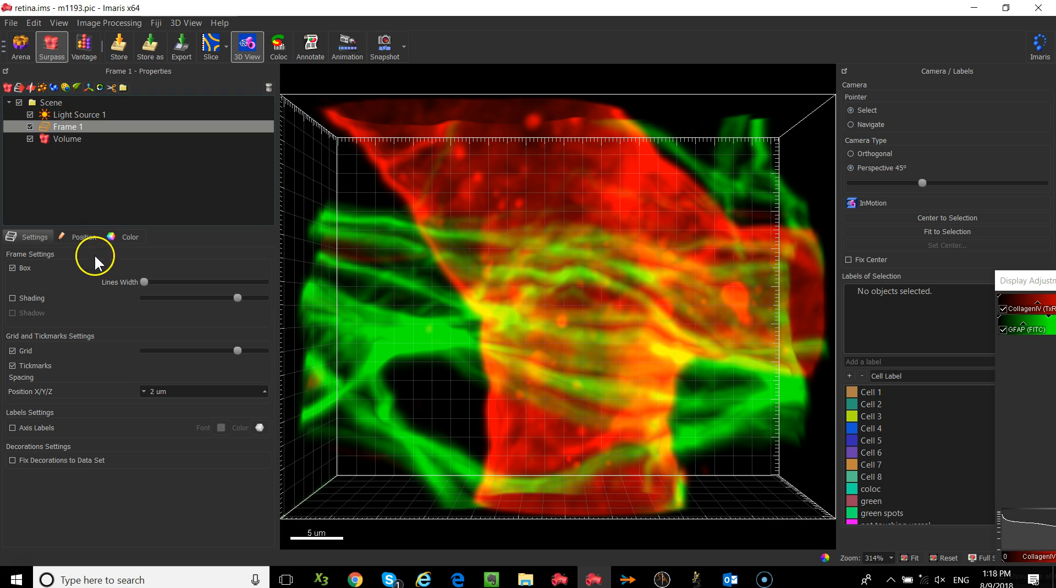
# Step: Turn the box and the grid of Frame 1 off and back on
pyautogui.click(13, 268)
pyautogui.click(13, 268)
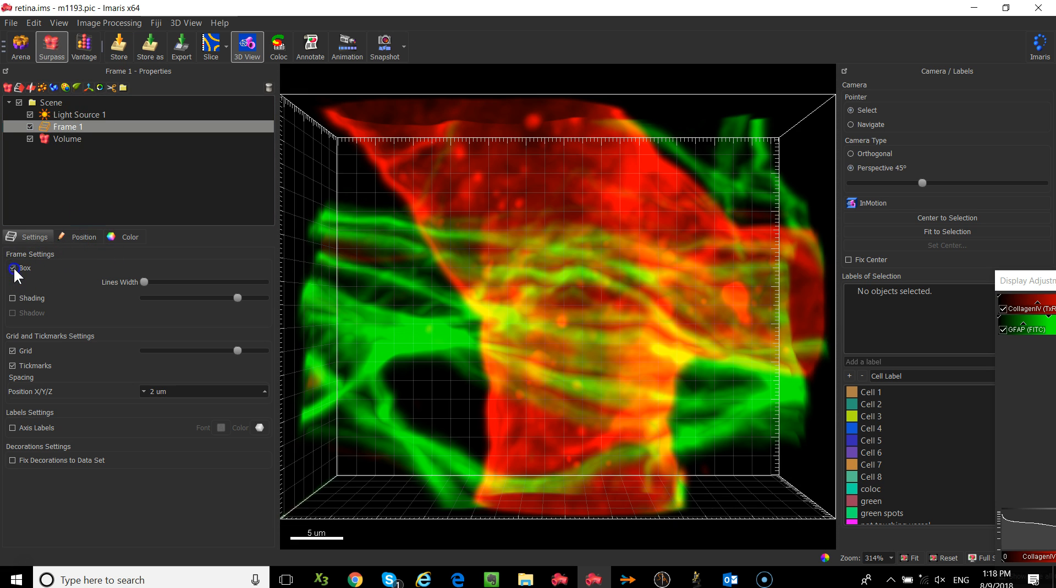
pyautogui.click(11, 350)
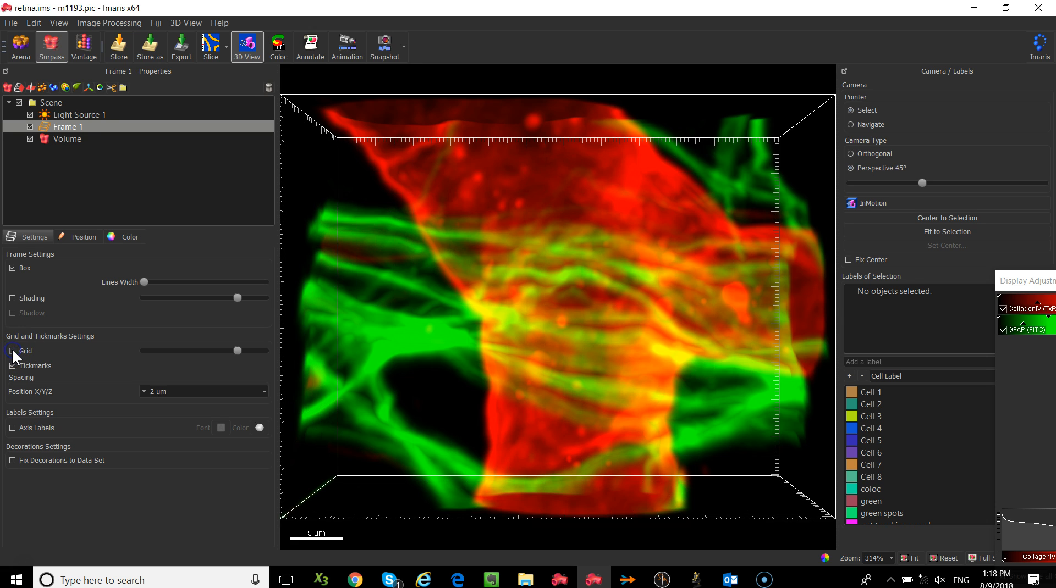
pyautogui.click(12, 351)
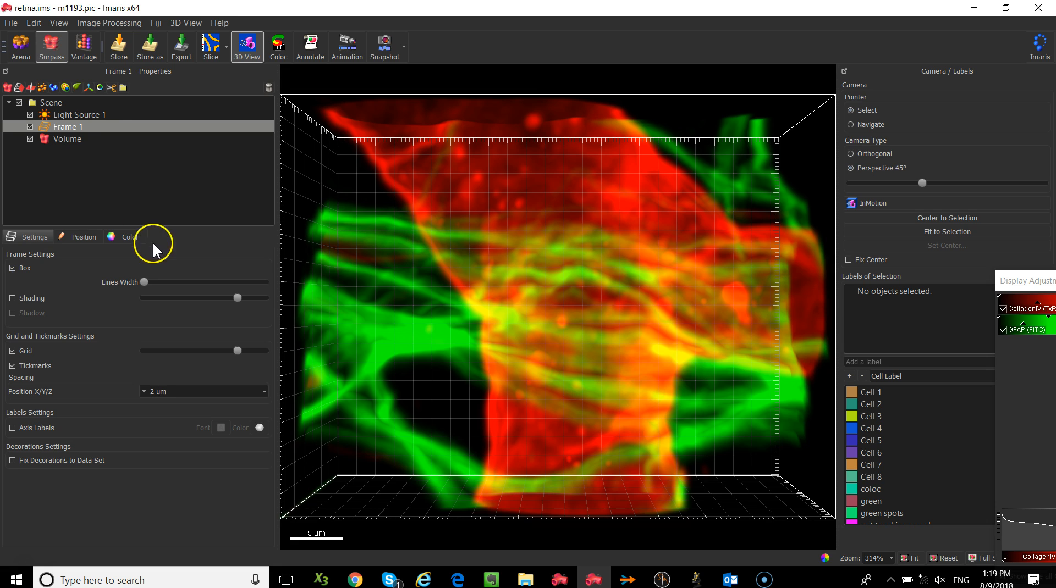
# Step: Set the Volume's rendering mode to Blend
pyautogui.click(66, 139)
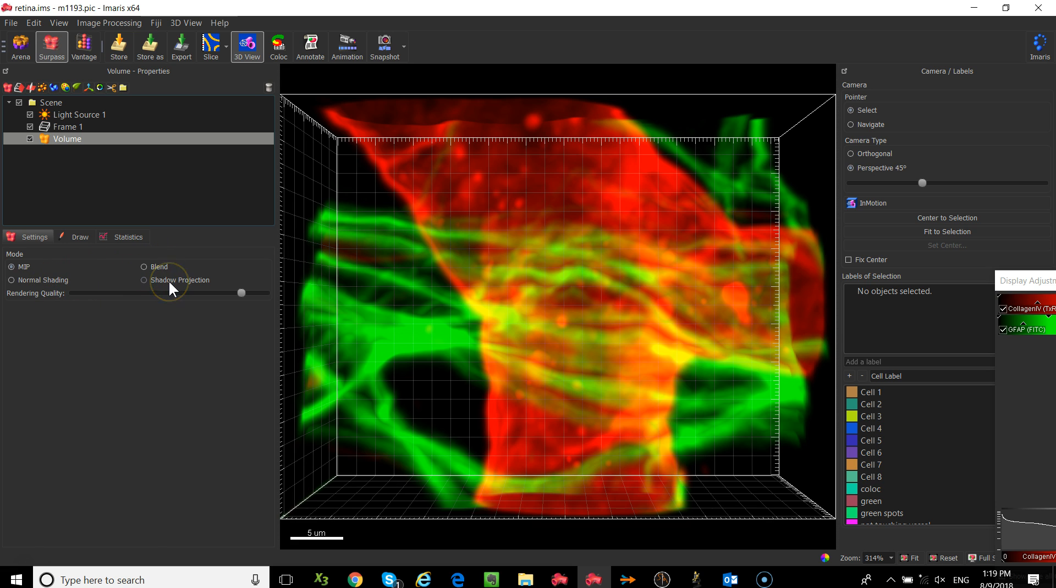
pyautogui.click(144, 266)
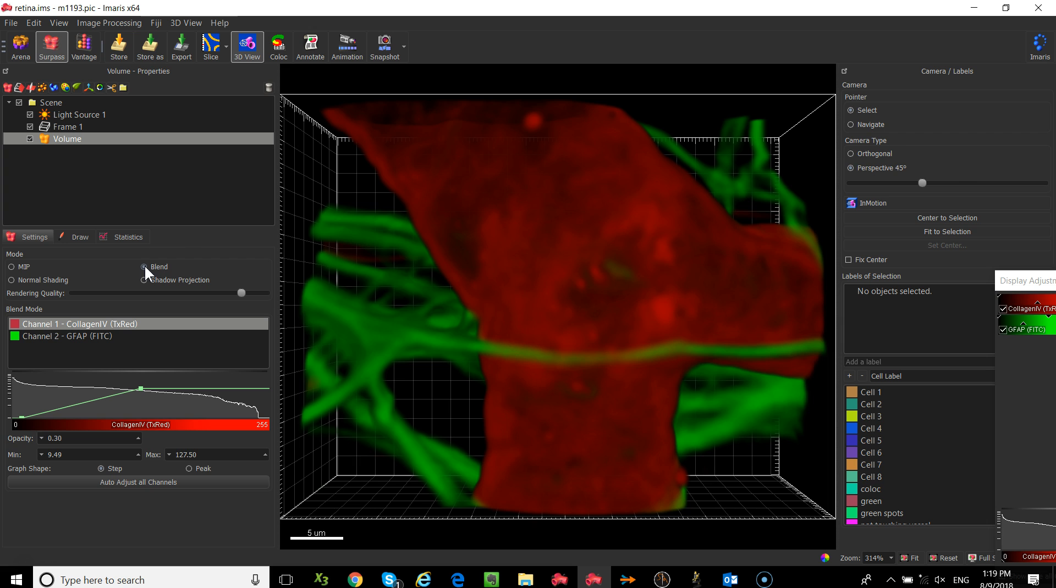
# Step: Move the Display Adjustment window over the 3D view so all its controls show, and set the Volume's rendering mode to MIP
pyautogui.moveTo(1018, 281); pyautogui.dragTo(886, 125)
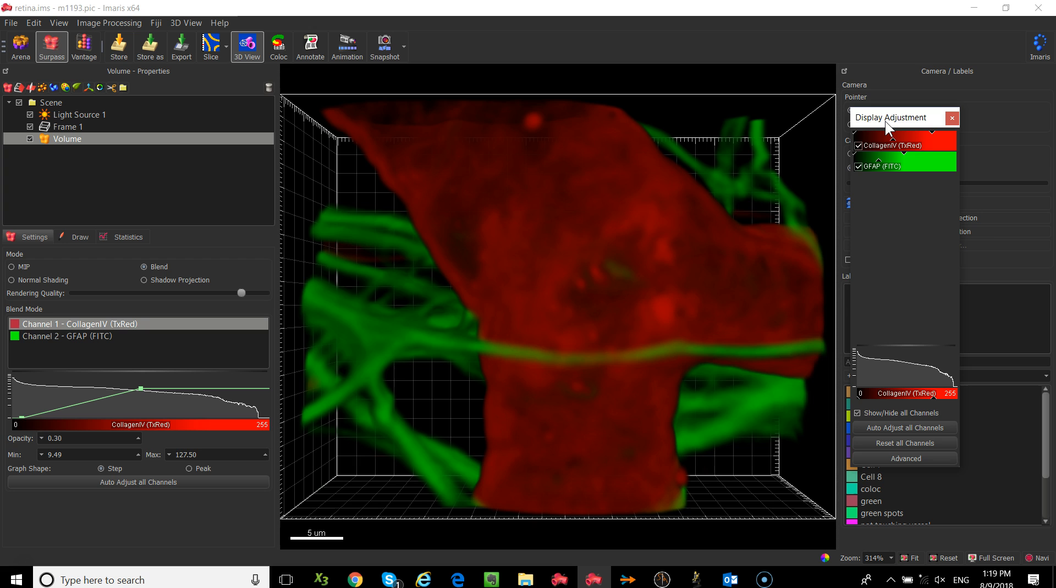
pyautogui.moveTo(883, 118); pyautogui.dragTo(828, 80)
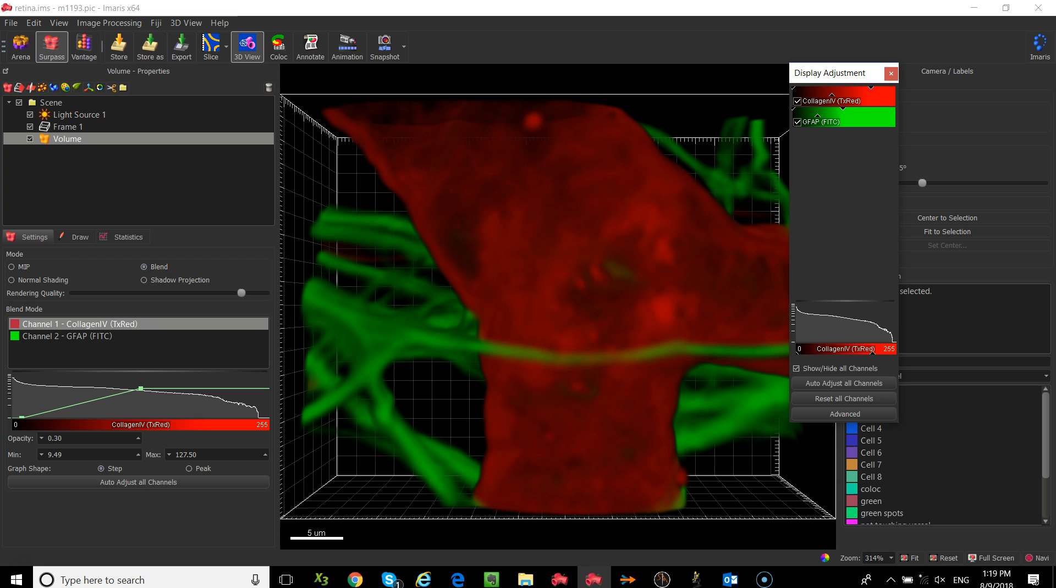
pyautogui.click(33, 21)
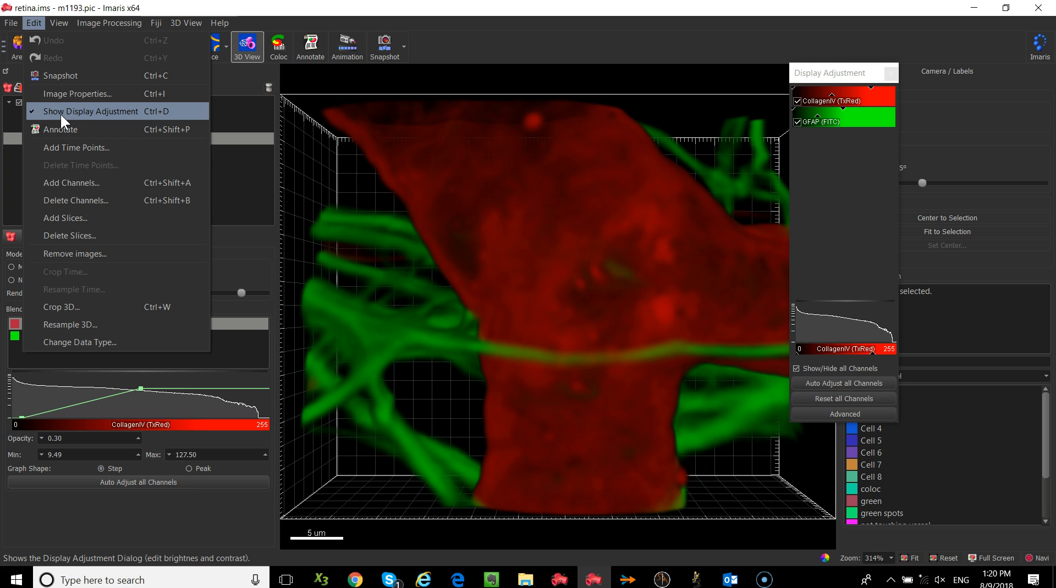
pyautogui.click(349, 8)
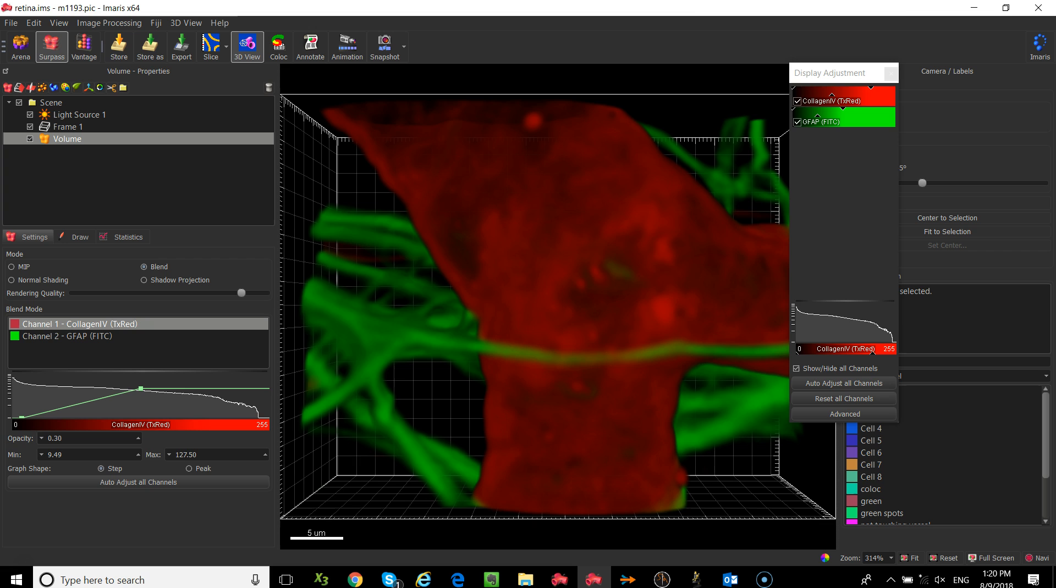
pyautogui.moveTo(846, 74); pyautogui.dragTo(761, 34)
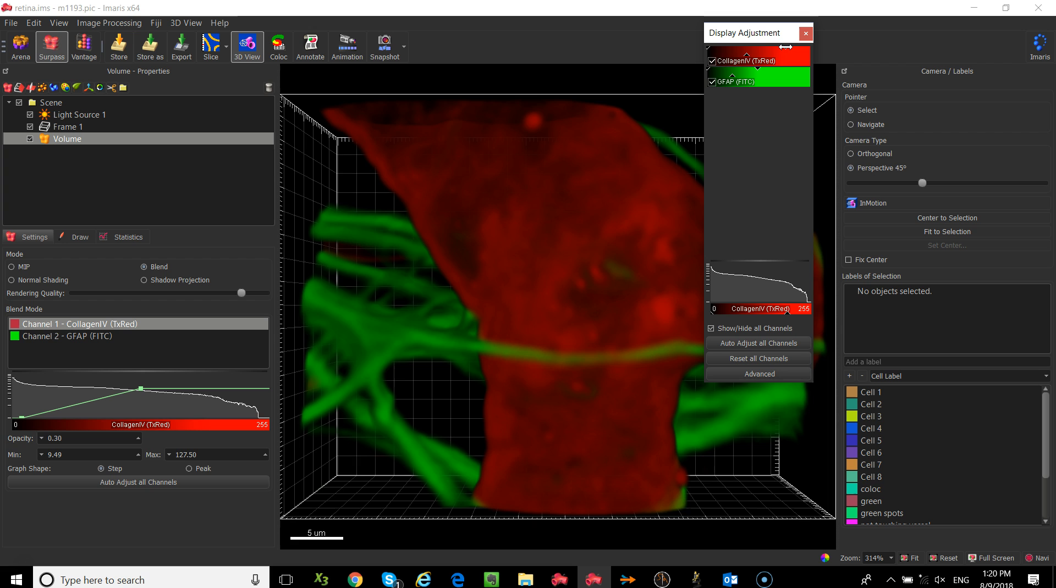
pyautogui.click(24, 264)
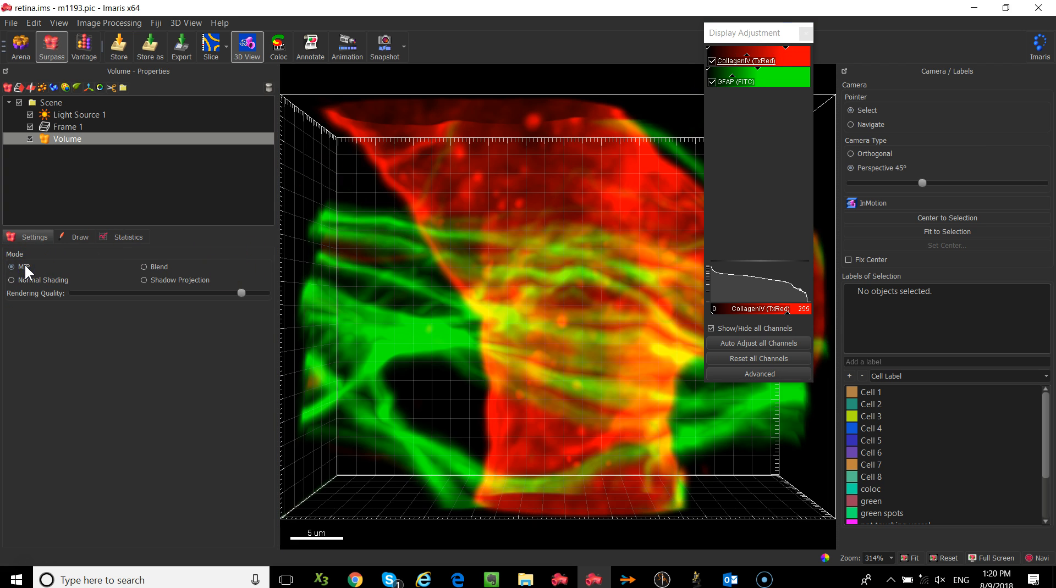
# Step: Brighten the CollagenIV (TxRed) and GFAP (FITC) channels by lowering the upper limits of their display ranges
pyautogui.moveTo(785, 47); pyautogui.dragTo(747, 70)
pyautogui.click(756, 67)
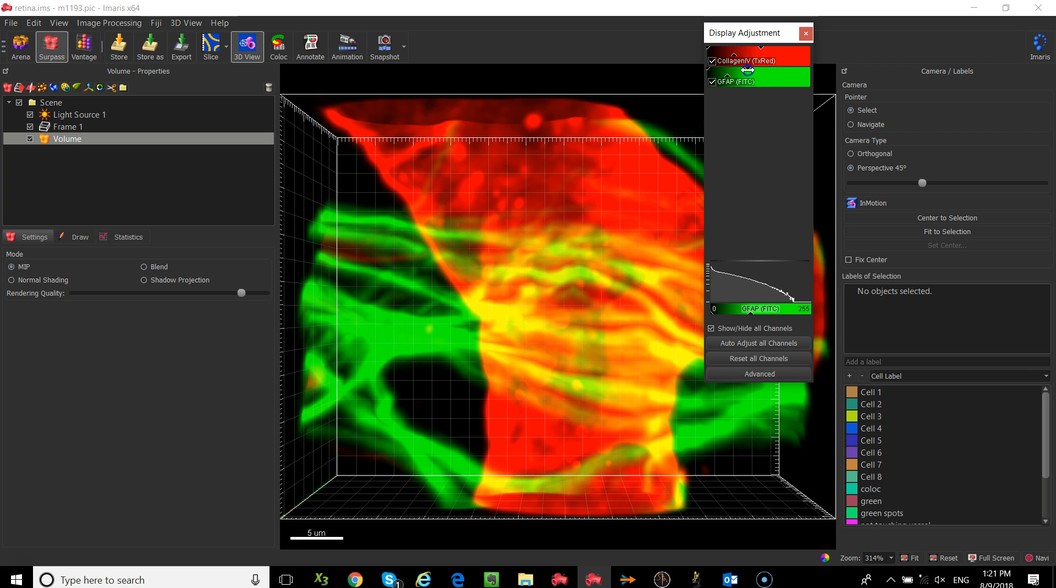
# Step: Hide and show the GFAP and CollagenIV channels in turn to view each one alone, ending with both shown
pyautogui.click(713, 82)
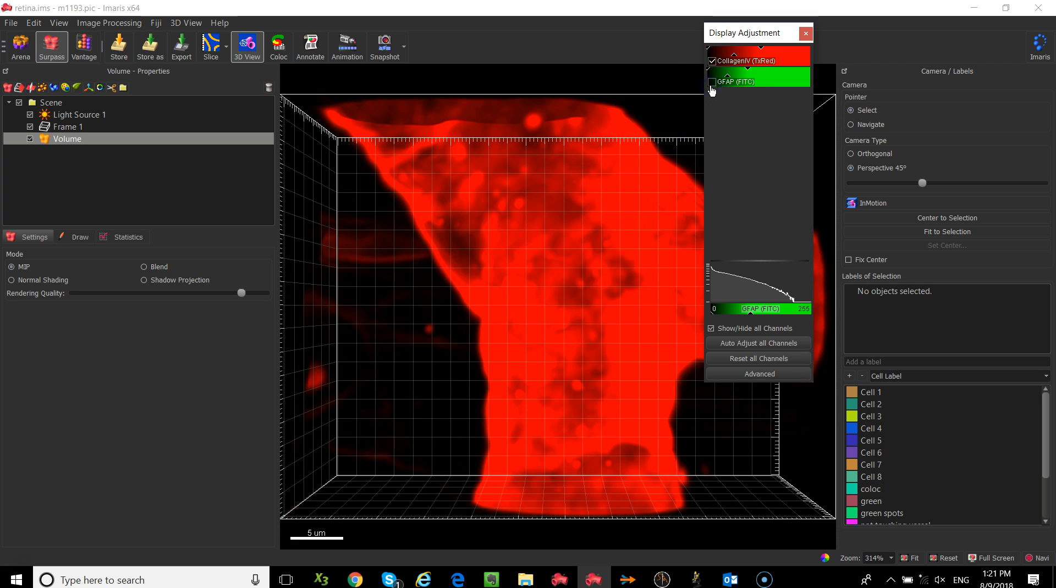
pyautogui.click(712, 83)
pyautogui.click(712, 61)
pyautogui.click(712, 61)
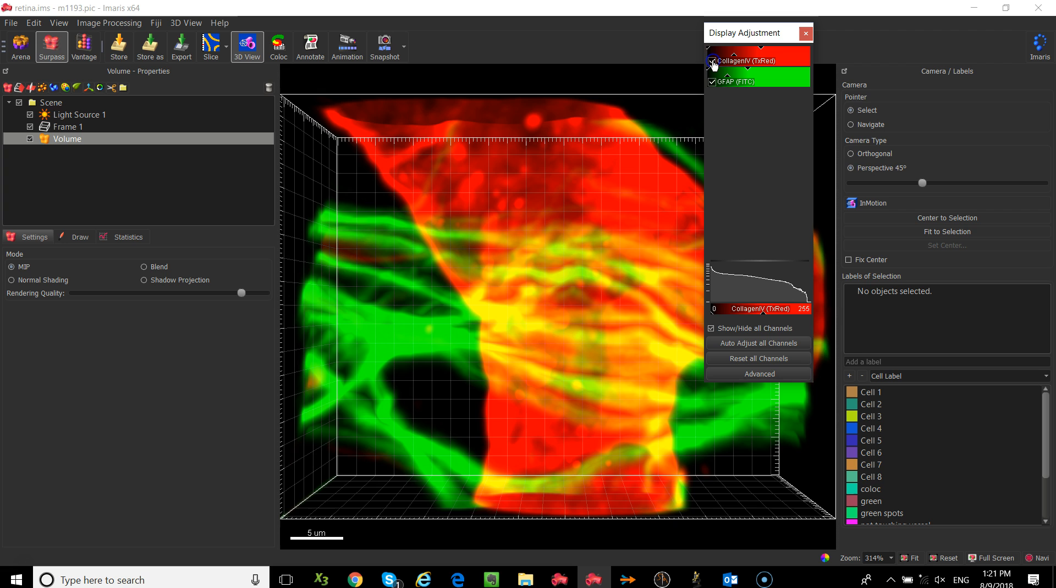
pyautogui.click(713, 61)
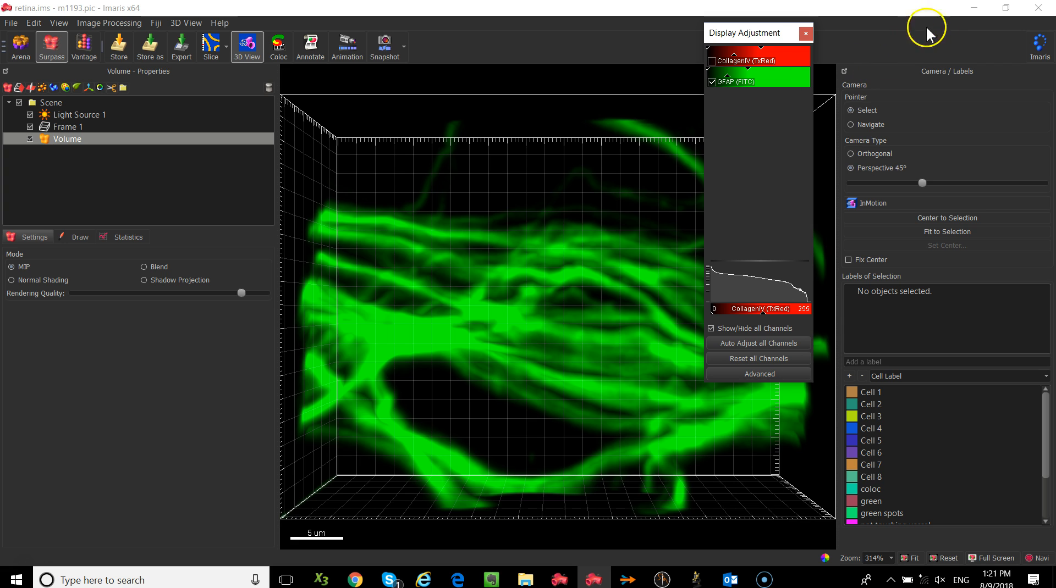
pyautogui.click(713, 61)
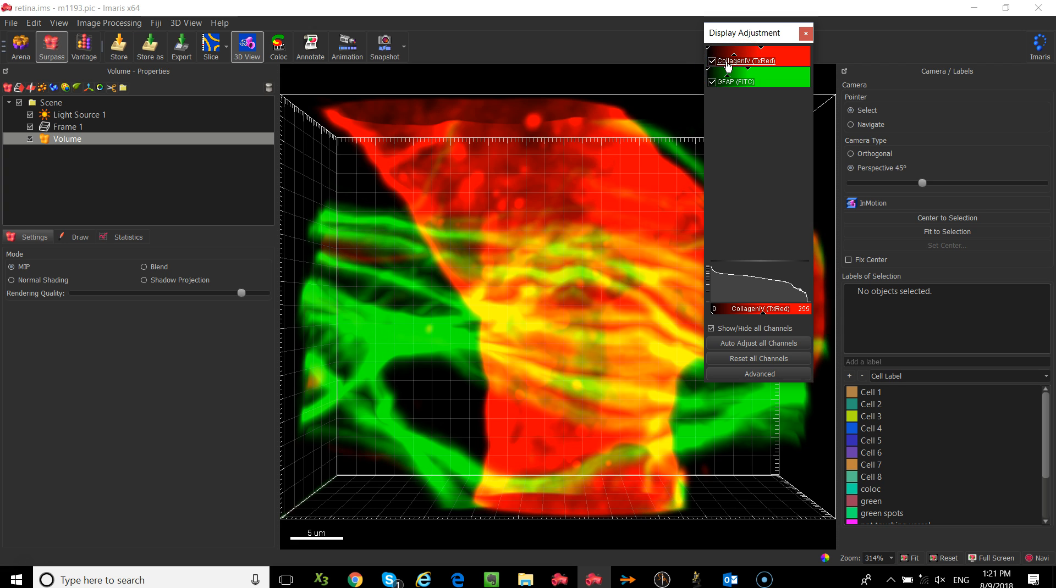
# Step: Try a light green base color and the Fire color table on the CollagenIV channel, and discard both changes
pyautogui.doubleClick(726, 61)
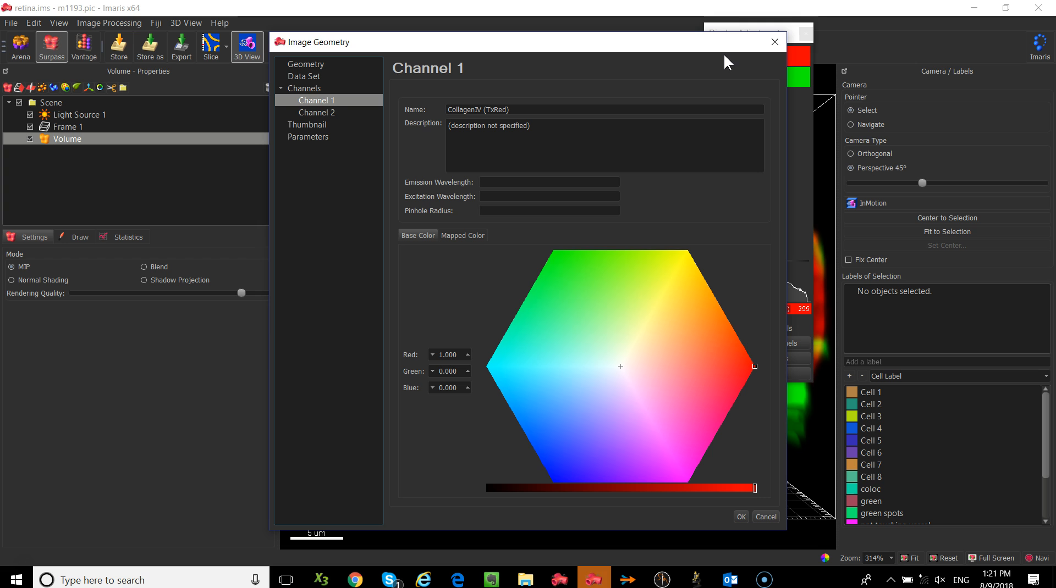
pyautogui.moveTo(658, 288)
pyautogui.mouseDown()
pyautogui.moveTo(535, 330)
pyautogui.moveTo(632, 431)
pyautogui.moveTo(735, 372)
pyautogui.moveTo(611, 309)
pyautogui.moveTo(558, 367)
pyautogui.moveTo(561, 432)
pyautogui.moveTo(564, 364)
pyautogui.moveTo(726, 374)
pyautogui.moveTo(739, 345)
pyautogui.moveTo(700, 303)
pyautogui.moveTo(695, 327)
pyautogui.moveTo(629, 302)
pyautogui.moveTo(602, 271)
pyautogui.mouseUp()
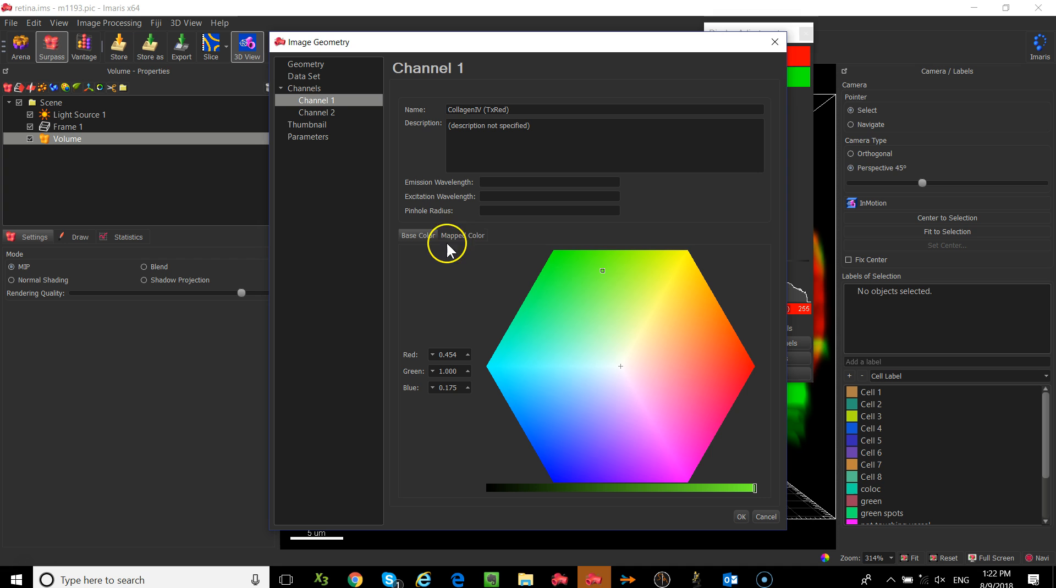
pyautogui.click(474, 236)
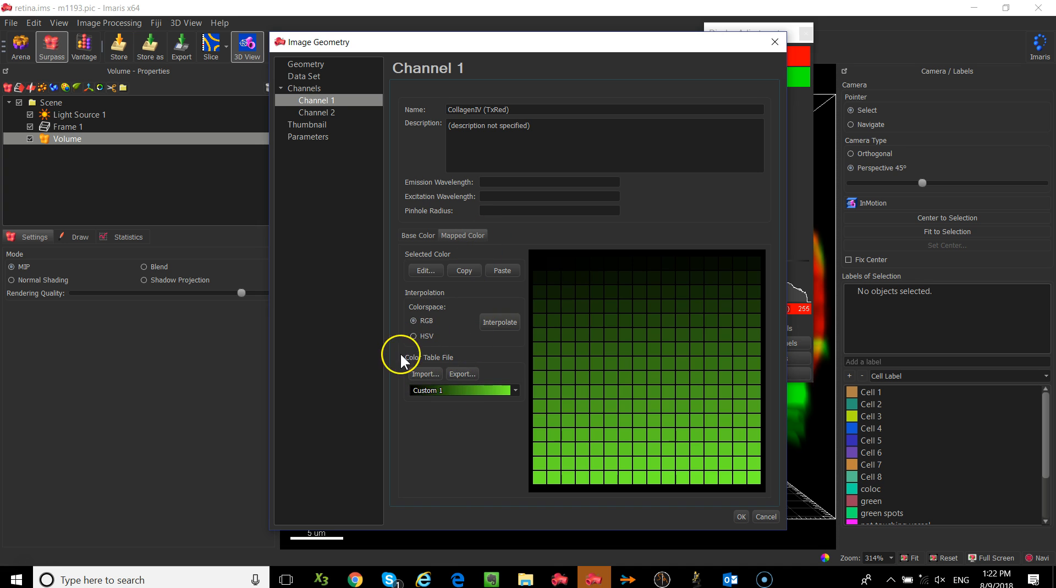
pyautogui.click(505, 390)
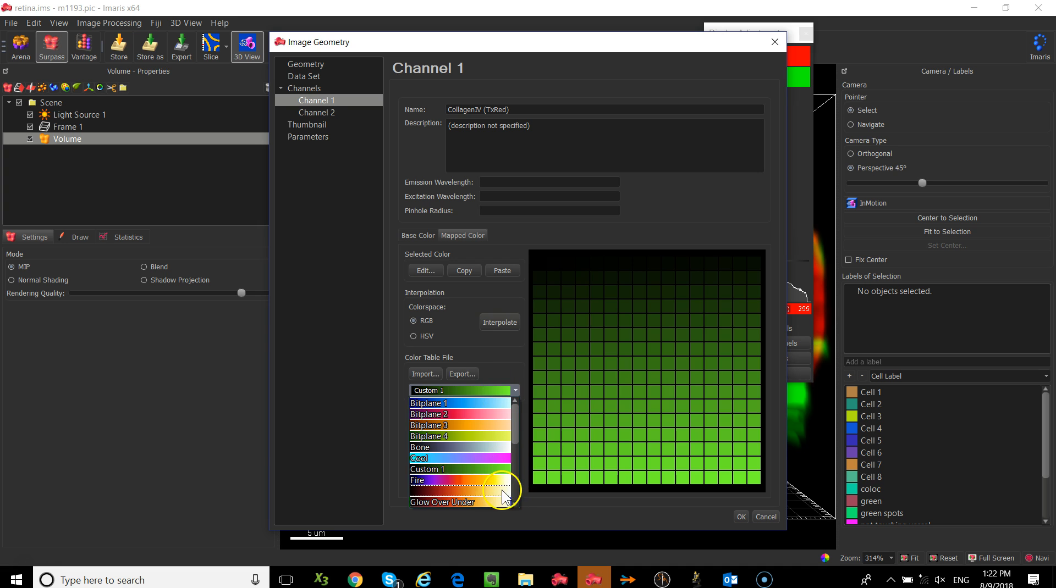
pyautogui.click(468, 480)
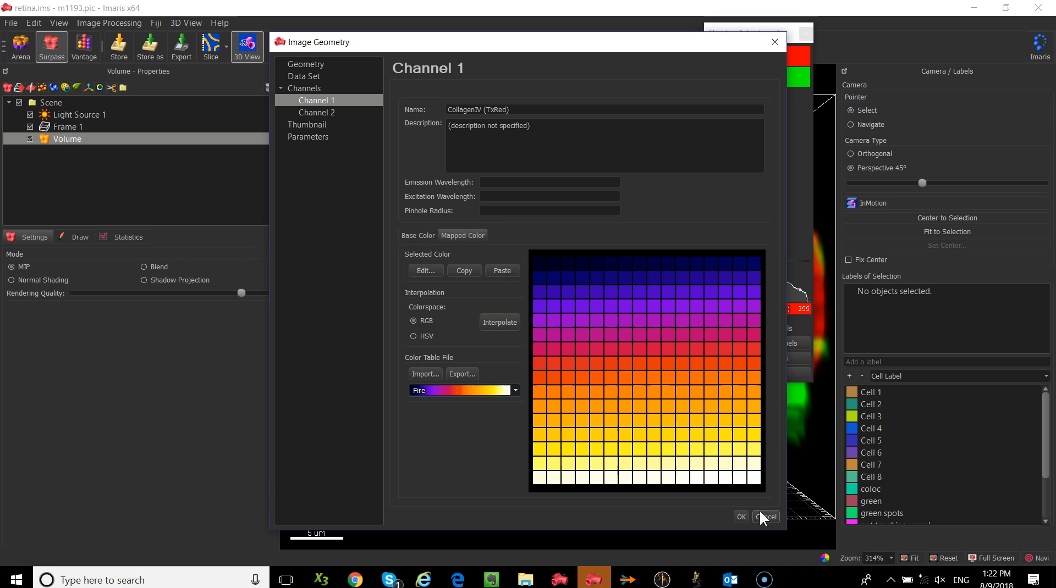
pyautogui.click(423, 236)
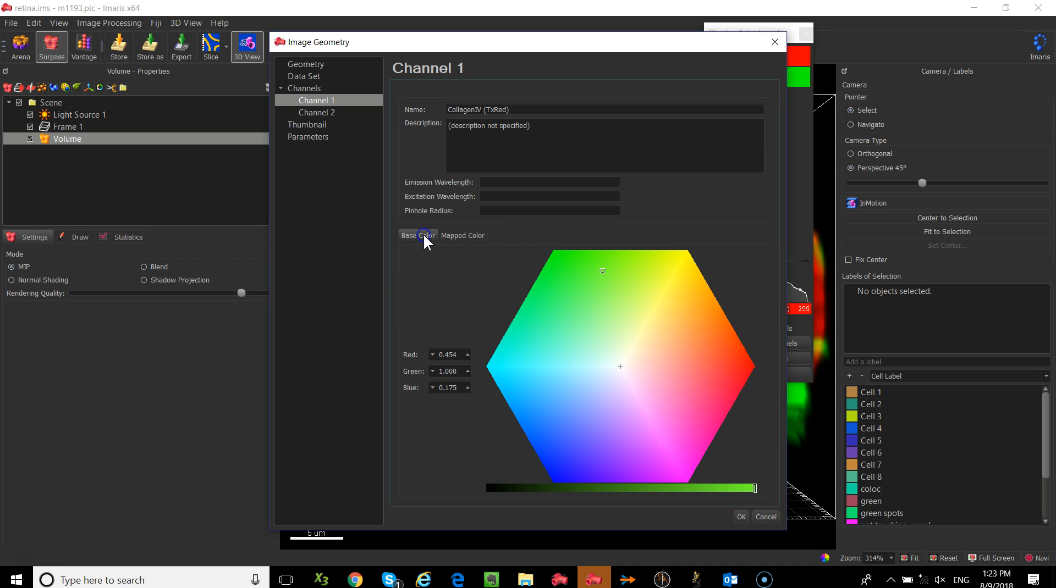
pyautogui.click(770, 517)
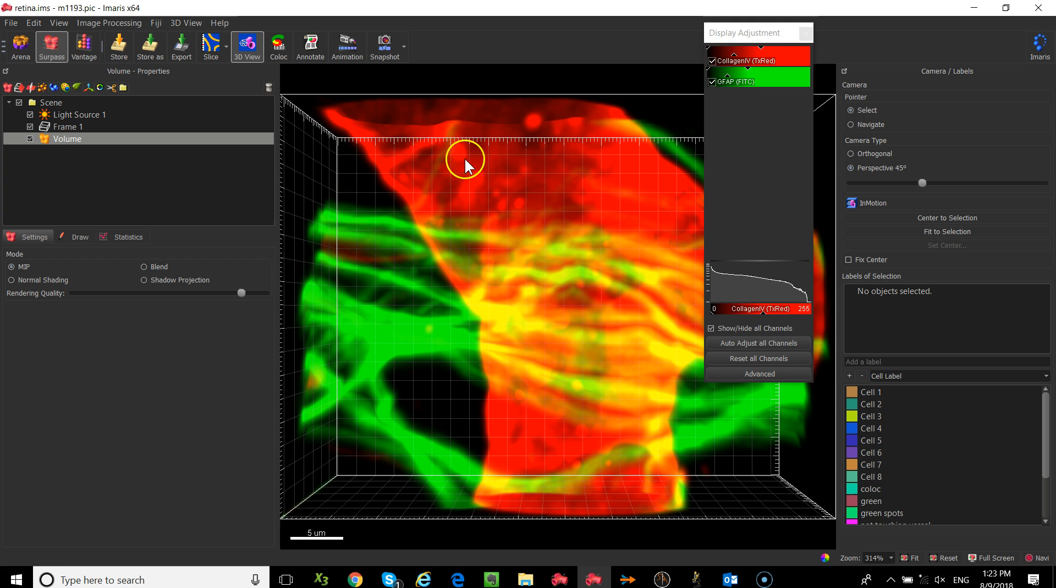
# Step: Look through the mapped color tables offered for the CollagenIV channel, and leave the image properties without applying anything
pyautogui.click(768, 63)
pyautogui.doubleClick(768, 62)
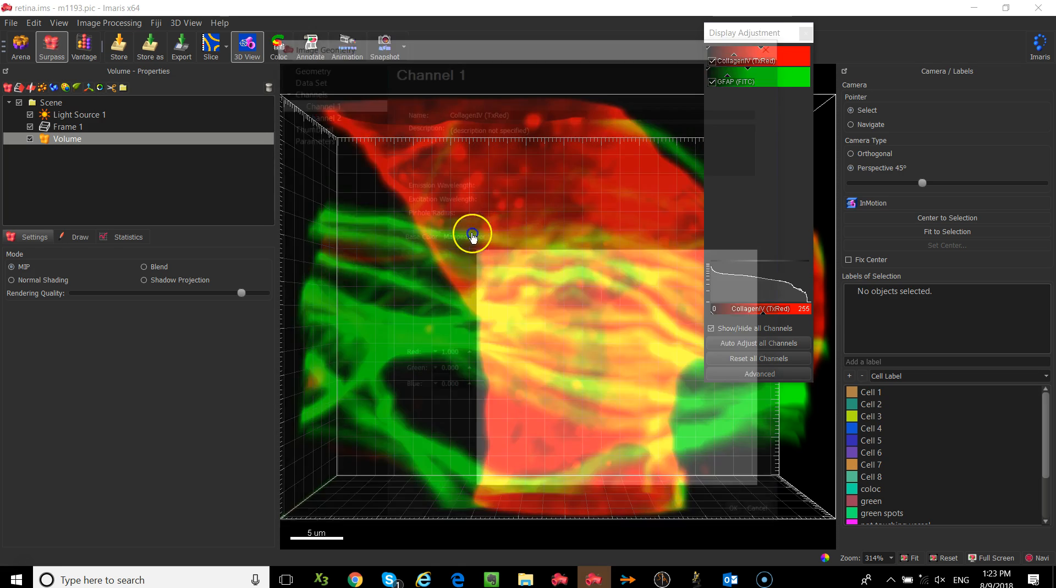
pyautogui.click(448, 235)
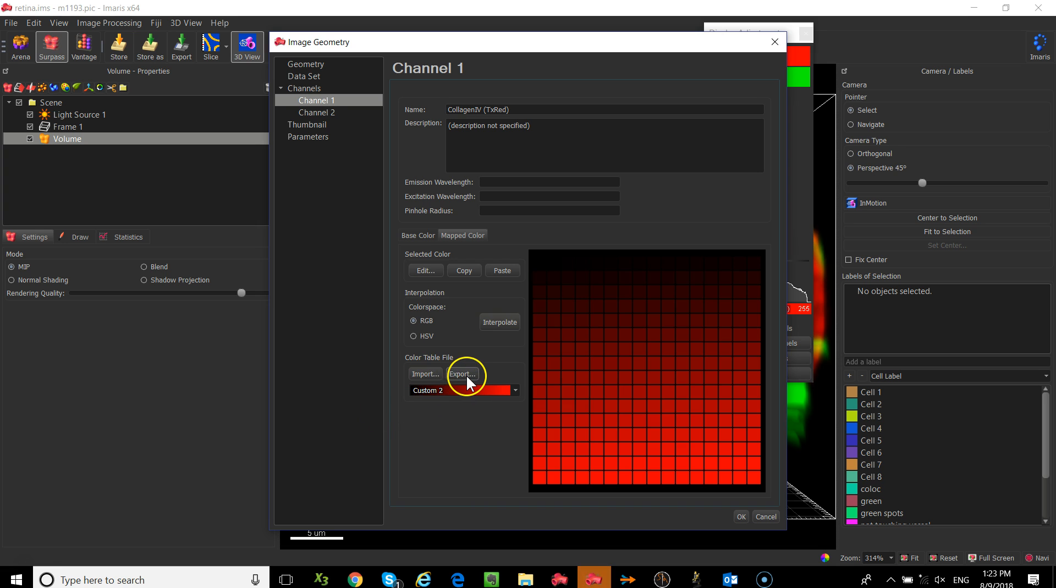
pyautogui.click(475, 390)
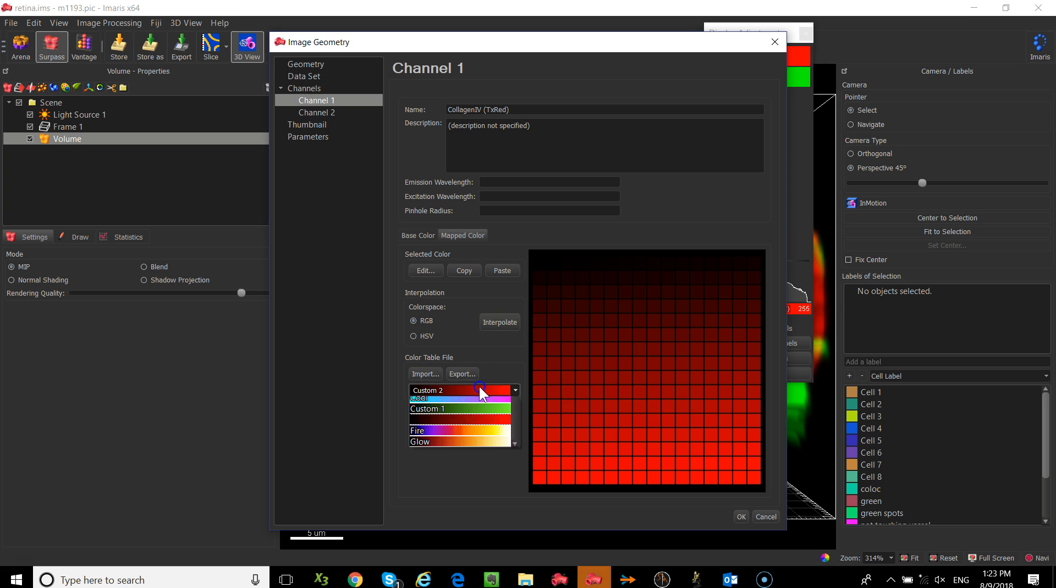
pyautogui.scroll(-1, 467, 505)
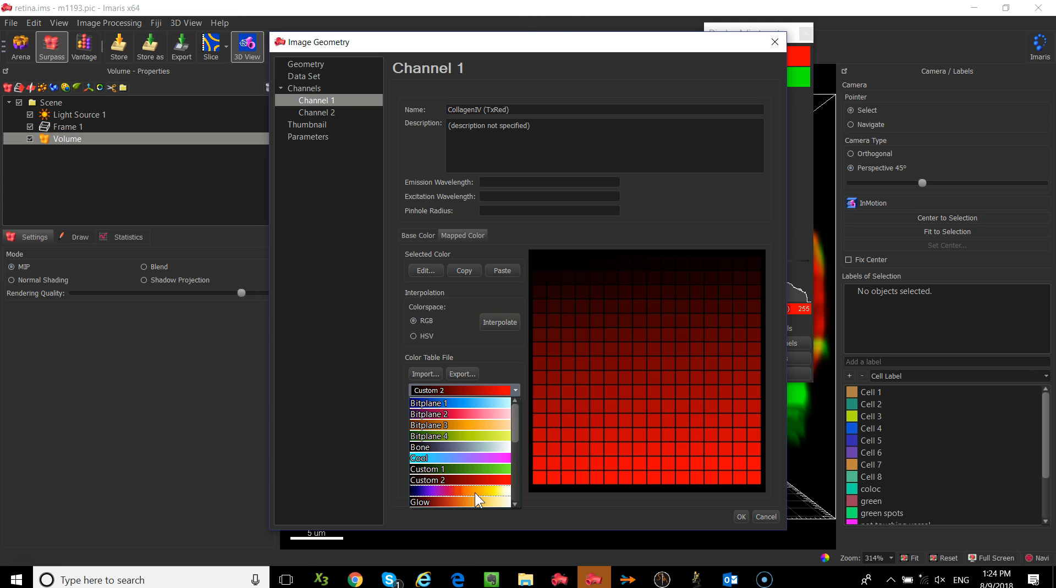
pyautogui.click(661, 493)
pyautogui.click(770, 516)
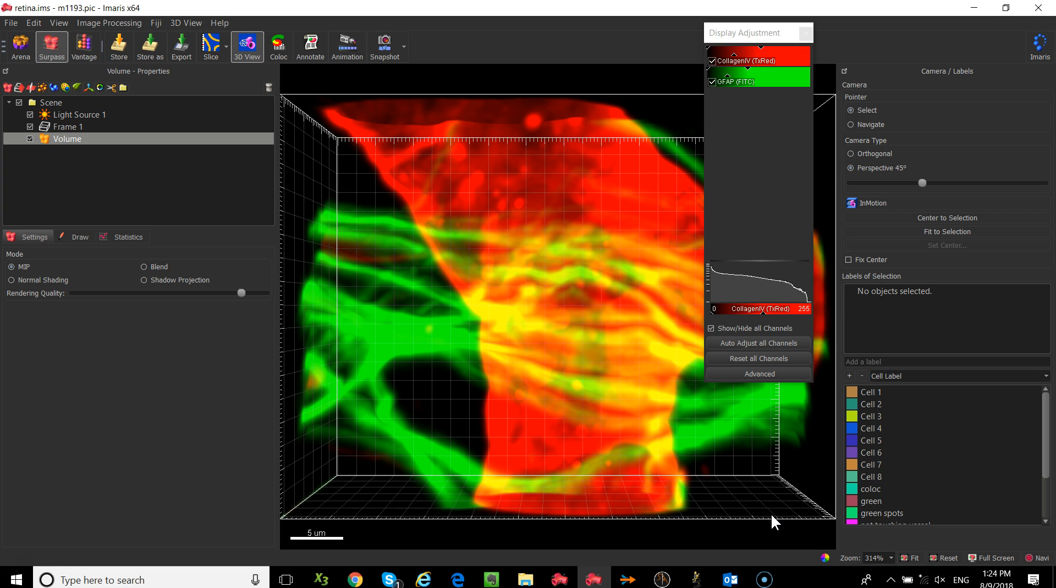
# Step: Move the Display Adjustment window clear of the 3D view and set the Volume's rendering mode to Blend
pyautogui.moveTo(800, 33); pyautogui.dragTo(956, 89)
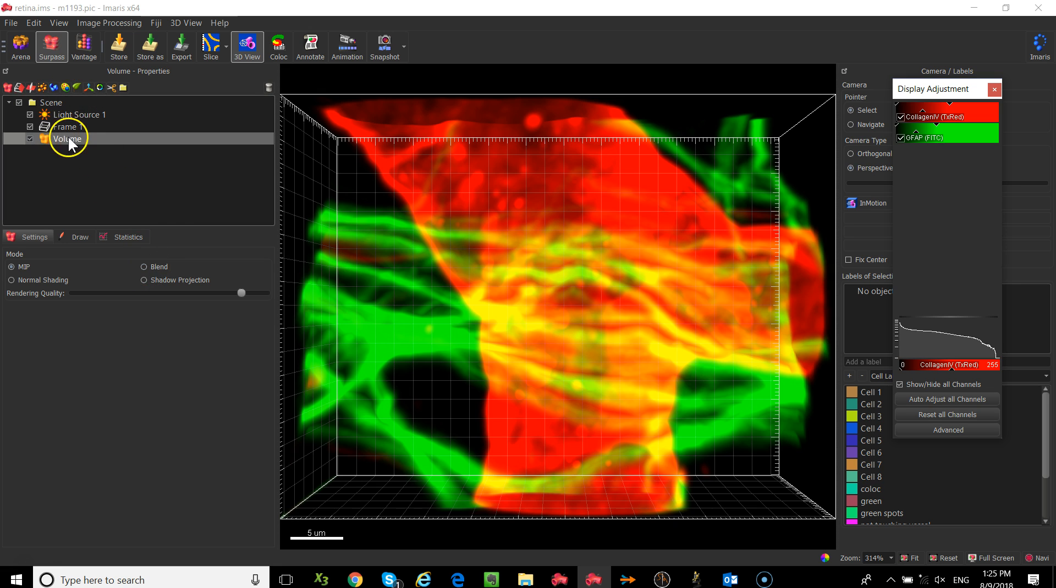
pyautogui.click(158, 266)
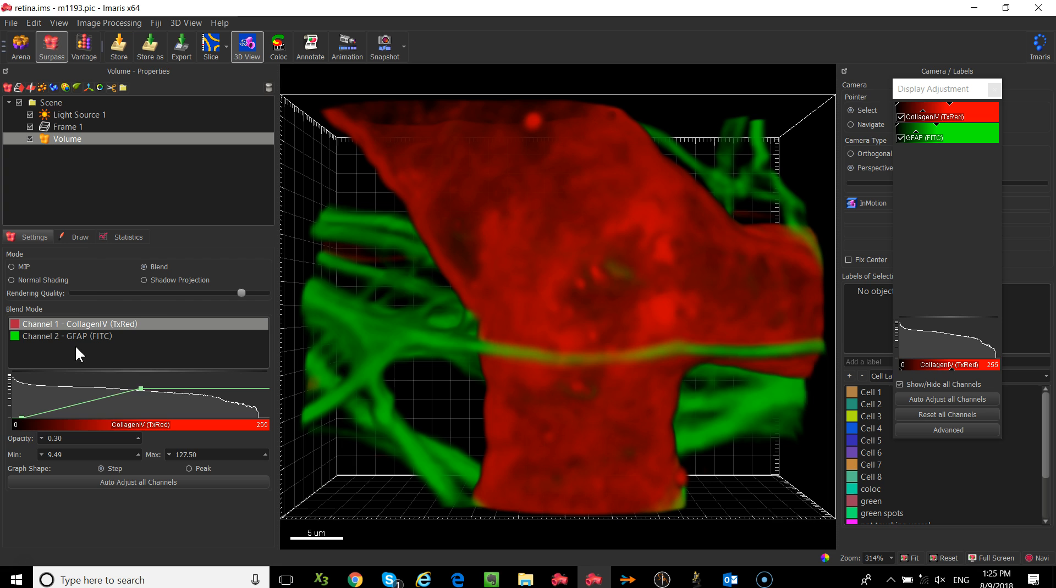
# Step: Compare the blend settings of Channel 1 - CollagenIV and Channel 2 - GFAP, ending with Channel 1 selected
pyautogui.click(86, 325)
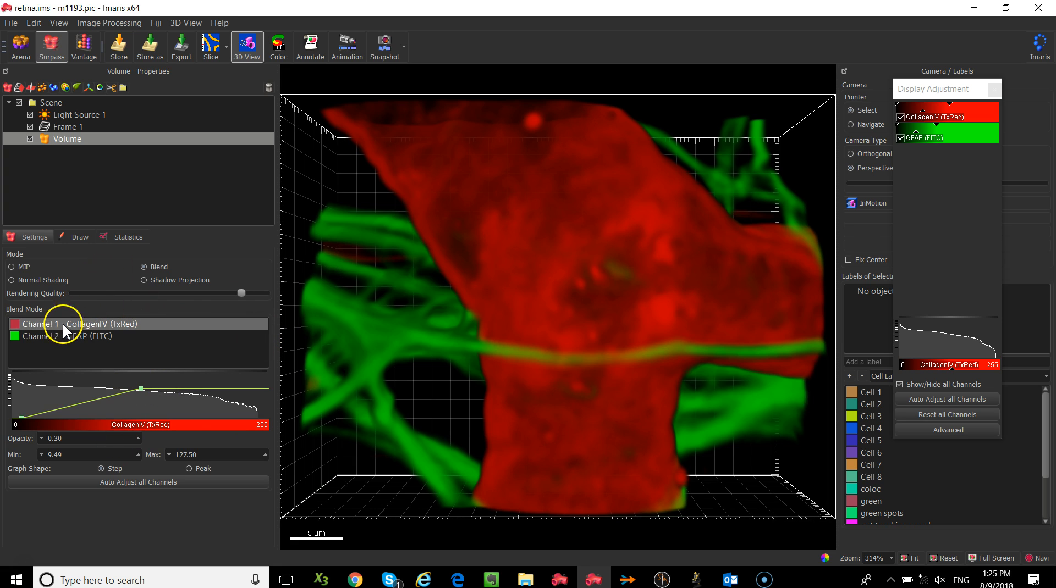
pyautogui.click(61, 335)
pyautogui.click(67, 324)
pyautogui.keyDown('shift'); pyautogui.click(71, 337); pyautogui.keyUp('shift')
pyautogui.click(74, 336)
pyautogui.click(76, 321)
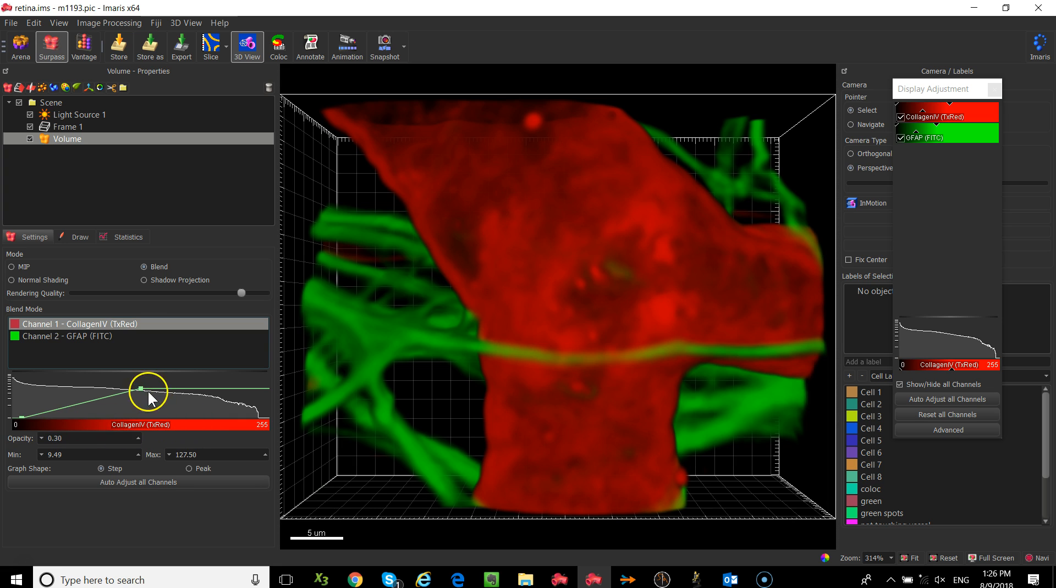
# Step: Reshape CollagenIV's blend curve to opacity 0.57, minimum 17.98 and maximum 94.26, and brighten the channel by lowering its upper display limit
pyautogui.moveTo(142, 386); pyautogui.dragTo(53, 385)
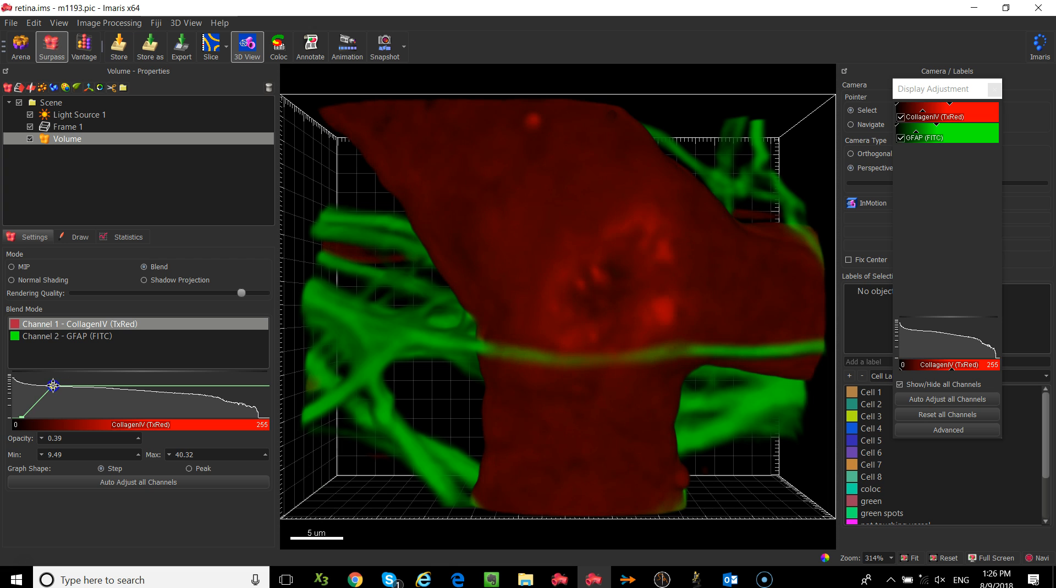
pyautogui.click(42, 407)
pyautogui.moveTo(52, 388); pyautogui.dragTo(97, 384)
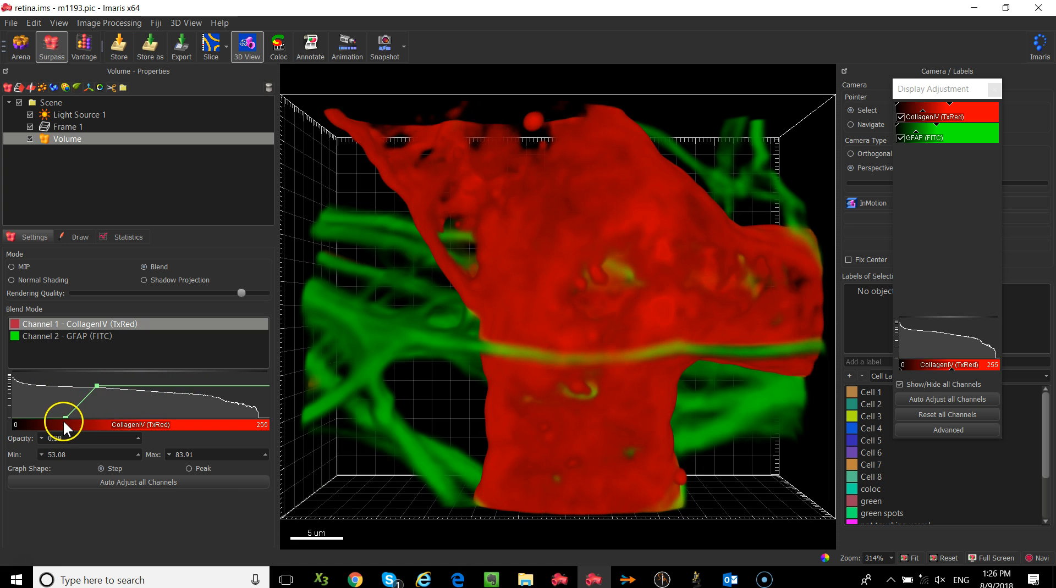
pyautogui.moveTo(64, 418); pyautogui.dragTo(31, 417)
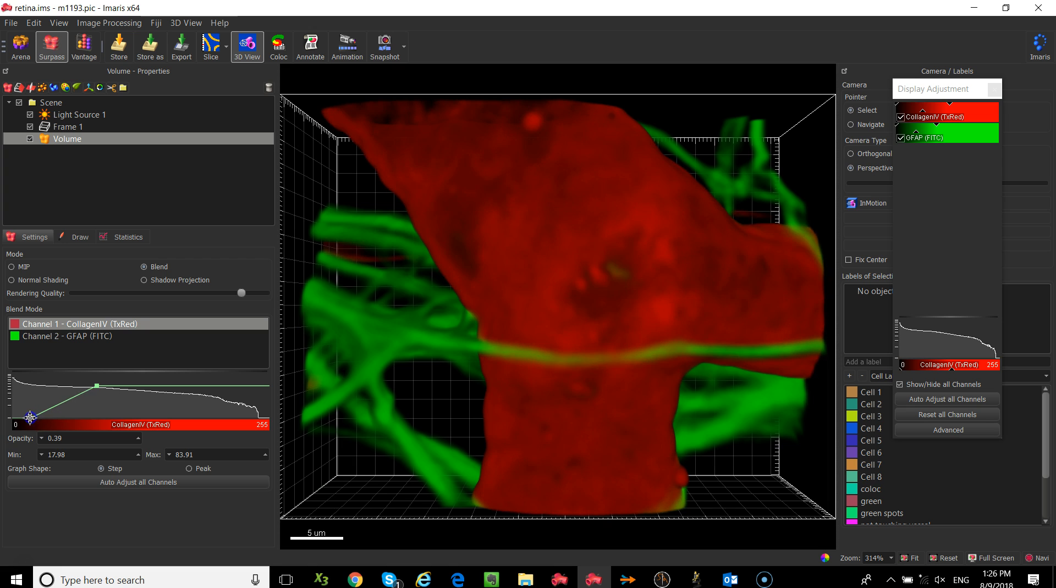
pyautogui.moveTo(99, 386); pyautogui.dragTo(135, 380)
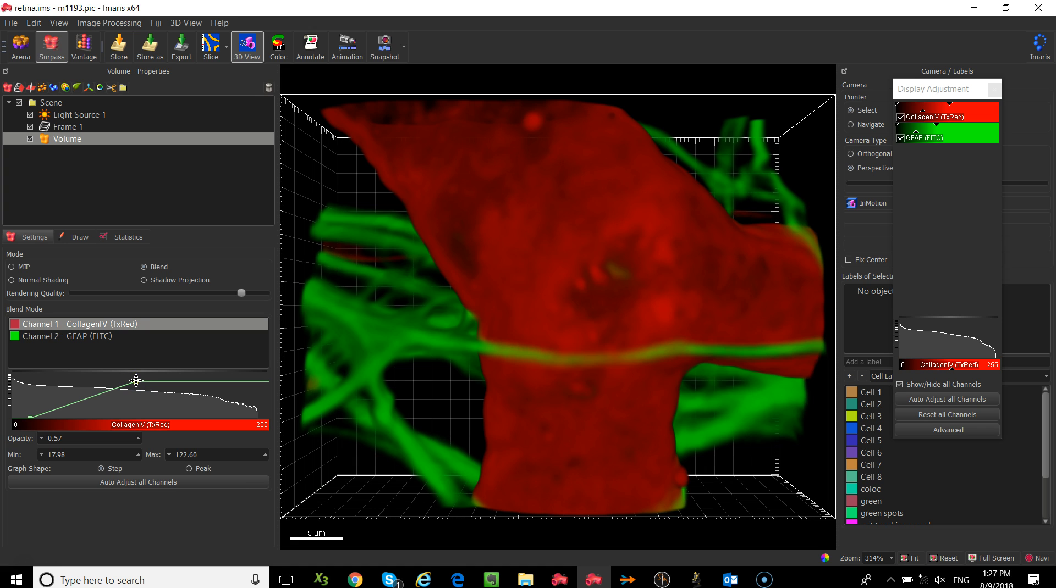
pyautogui.moveTo(136, 381); pyautogui.dragTo(107, 381)
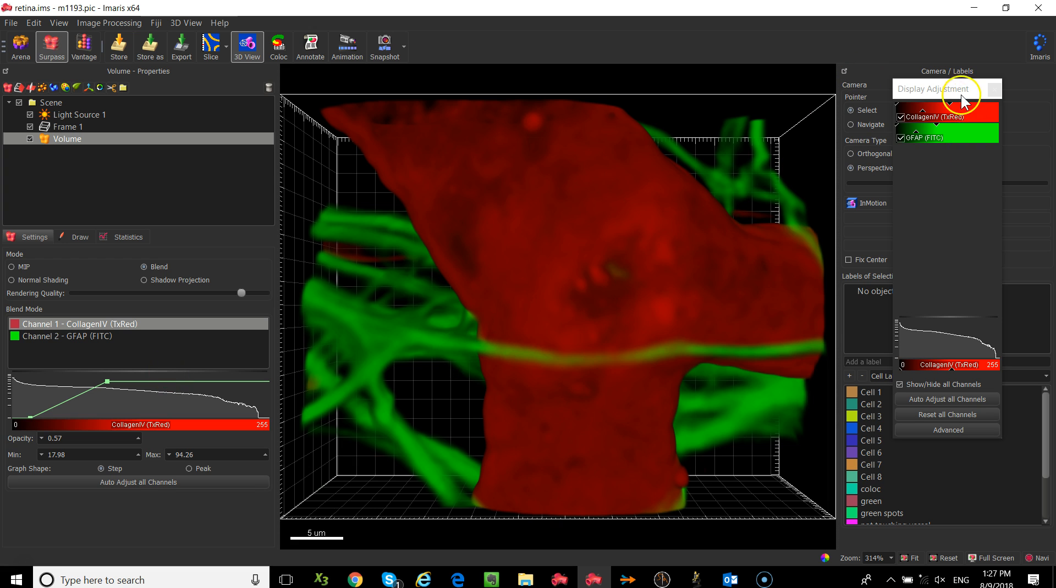
pyautogui.moveTo(950, 106); pyautogui.dragTo(929, 111)
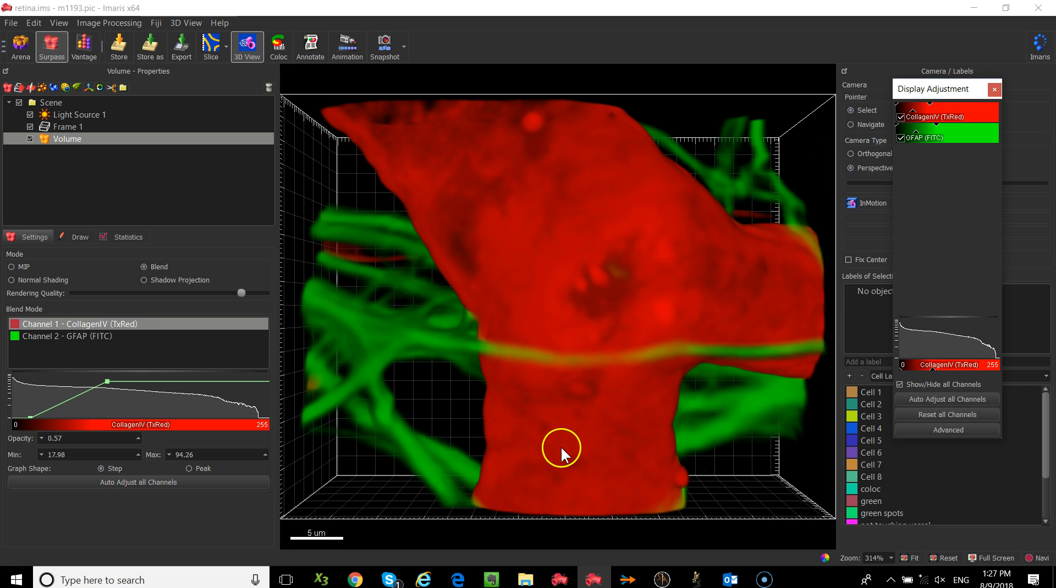
# Step: Change the pointer to Navigate and rotate the volume to look into the open end of the red vessel
pyautogui.press('Escape')
pyautogui.click(557, 482)
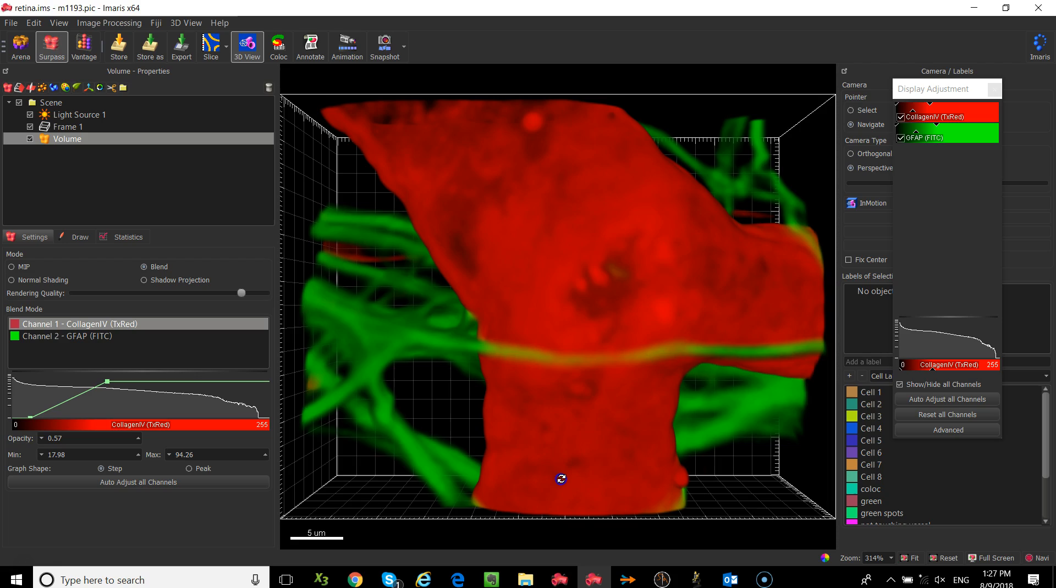
pyautogui.moveTo(561, 479); pyautogui.dragTo(511, 226)
pyautogui.moveTo(554, 381); pyautogui.dragTo(527, 378)
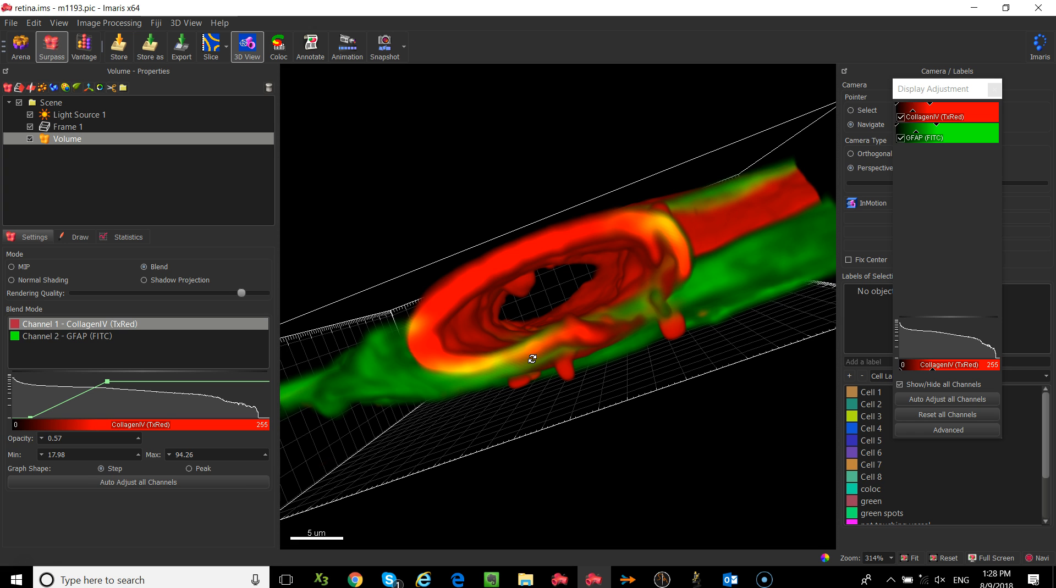
pyautogui.moveTo(549, 294)
pyautogui.mouseDown()
pyautogui.moveTo(495, 285)
pyautogui.moveTo(523, 288)
pyautogui.moveTo(573, 327)
pyautogui.moveTo(538, 302)
pyautogui.moveTo(627, 269)
pyautogui.moveTo(632, 245)
pyautogui.moveTo(657, 251)
pyautogui.moveTo(518, 275)
pyautogui.moveTo(552, 285)
pyautogui.mouseUp()
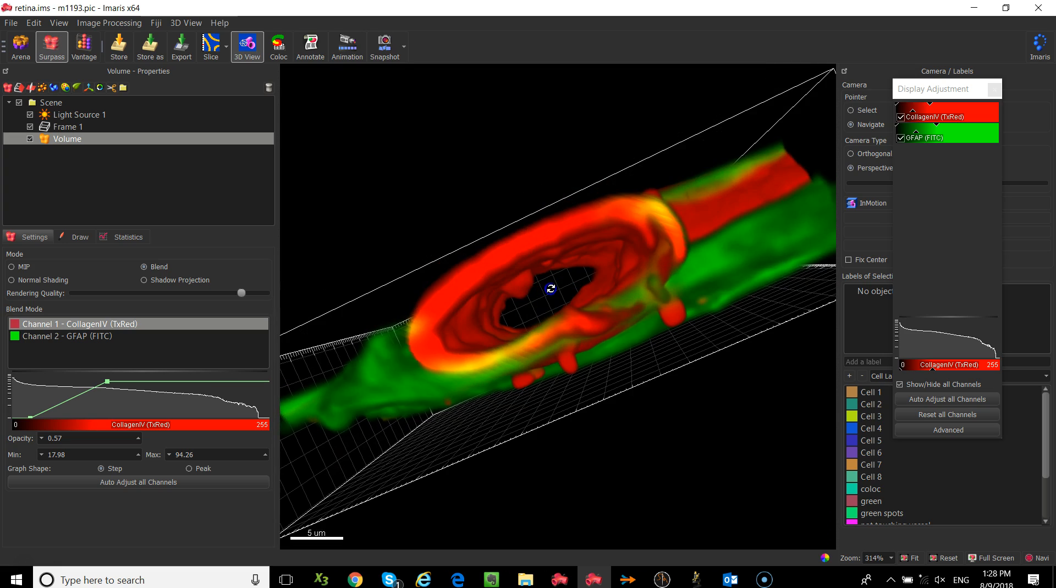
# Step: Compare the vessel opening in MIP and Blend rendering, ending in Blend with the vessel seen end-on
pyautogui.click(23, 267)
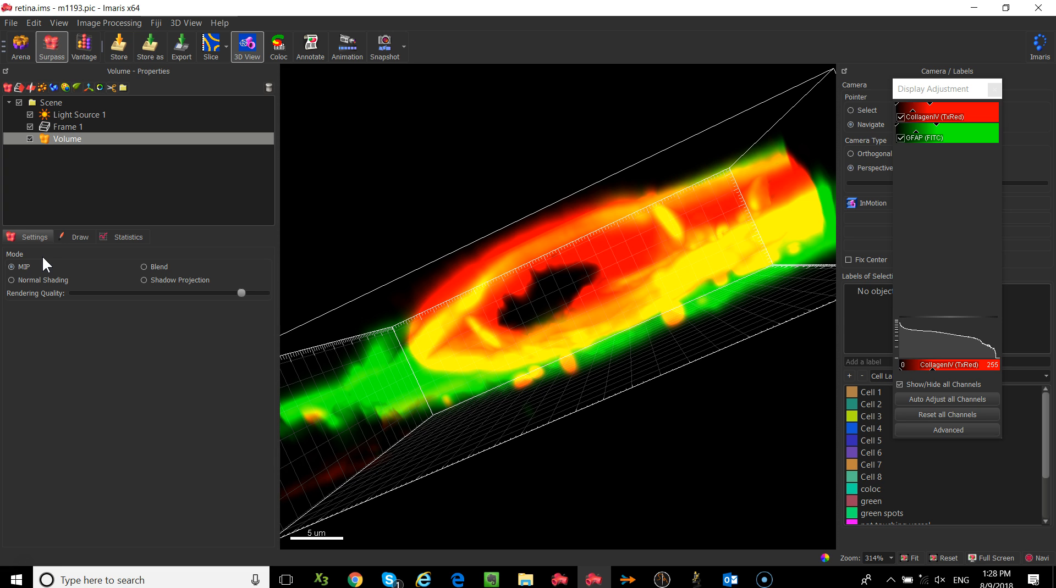
pyautogui.click(143, 267)
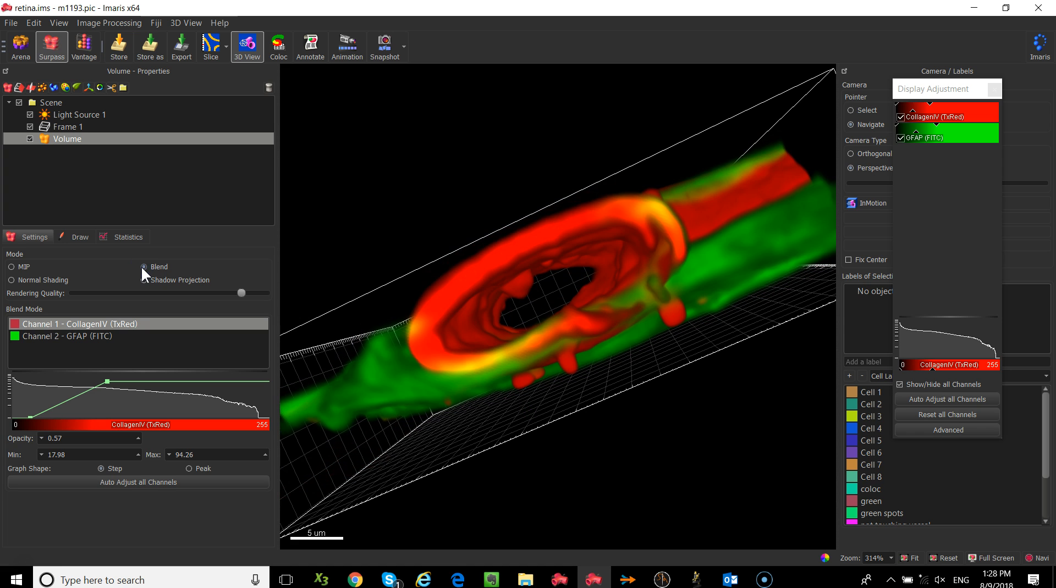
pyautogui.moveTo(455, 271); pyautogui.dragTo(470, 377)
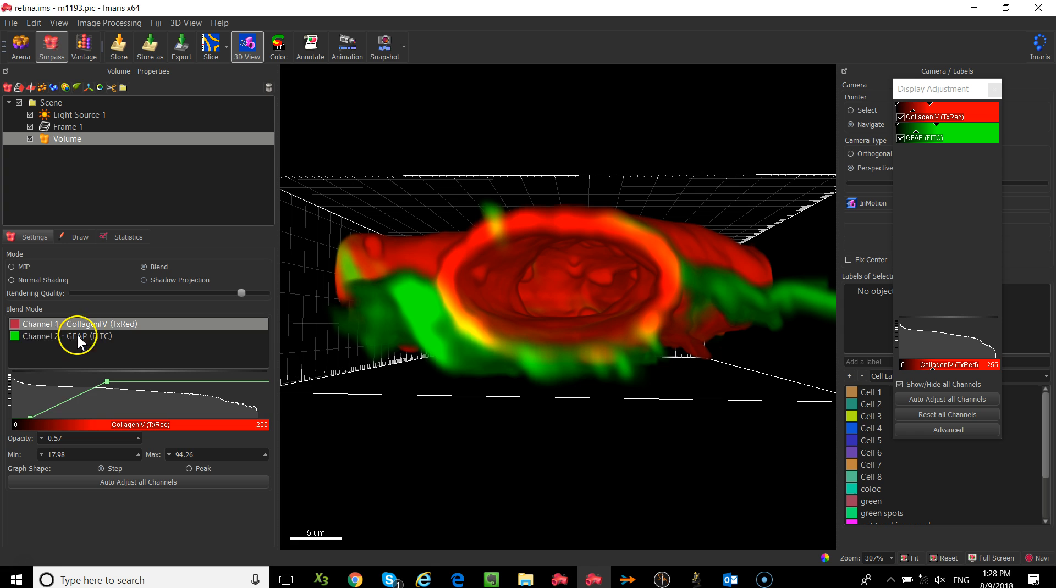
# Step: Set the blend curve of Channel 2 - GFAP (FITC) to opacity 1.00 and maximum 136.22, viewing the green fibres from another side
pyautogui.click(31, 335)
pyautogui.moveTo(454, 272); pyautogui.dragTo(549, 160)
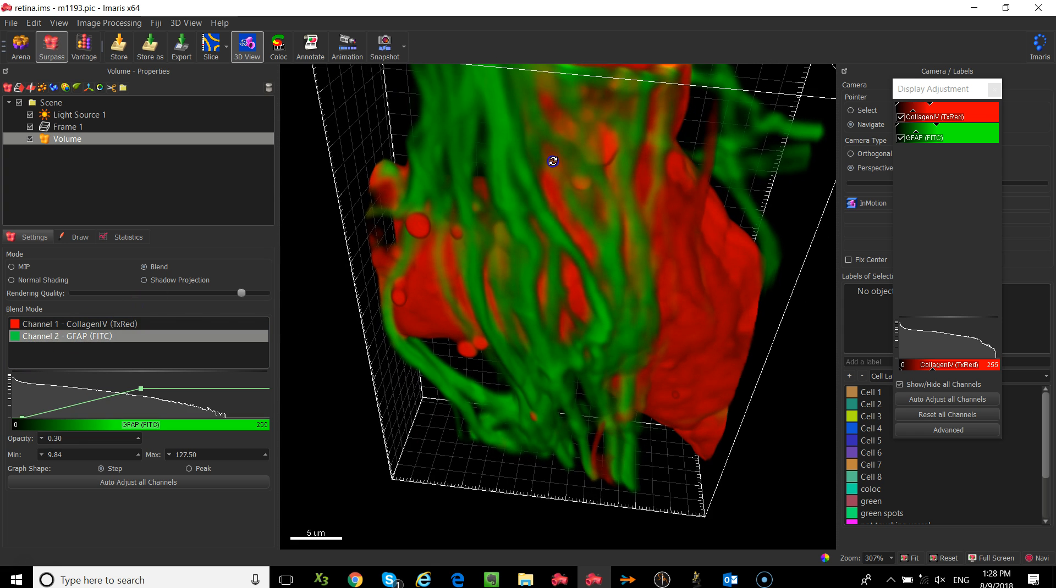
pyautogui.moveTo(141, 388); pyautogui.dragTo(149, 367)
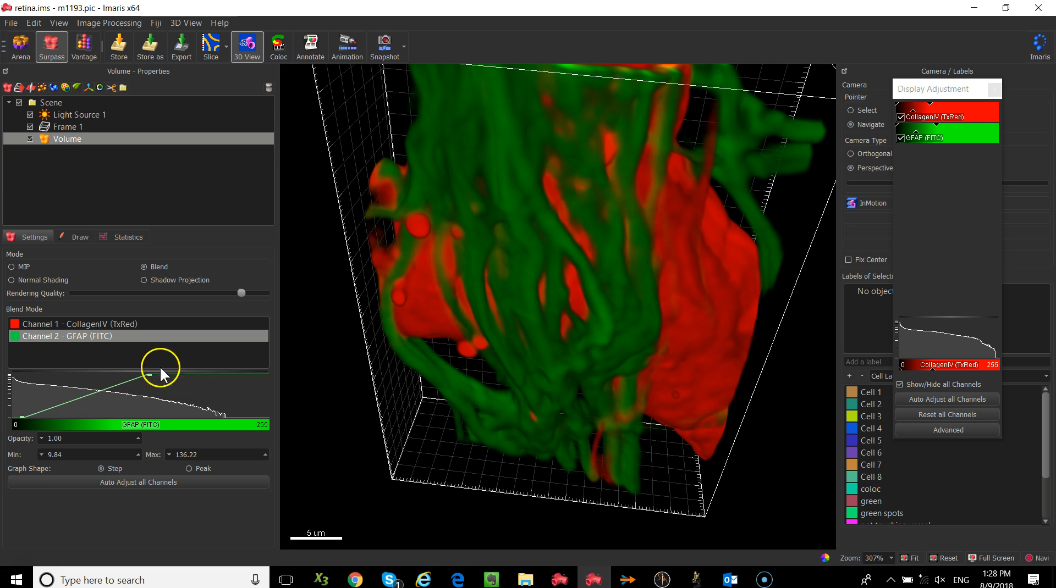
# Step: Hide the GFAP (FITC) channel and rotate the volume to look into the open red vessel
pyautogui.moveTo(719, 377); pyautogui.dragTo(470, 237)
pyautogui.click(918, 129)
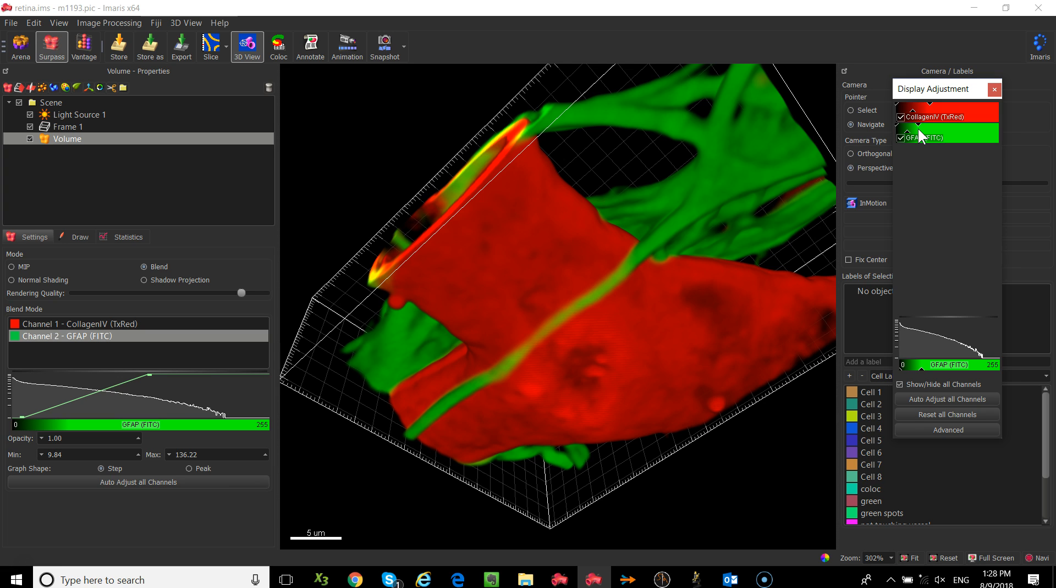
pyautogui.click(900, 137)
pyautogui.click(519, 224)
pyautogui.moveTo(519, 225); pyautogui.dragTo(535, 343)
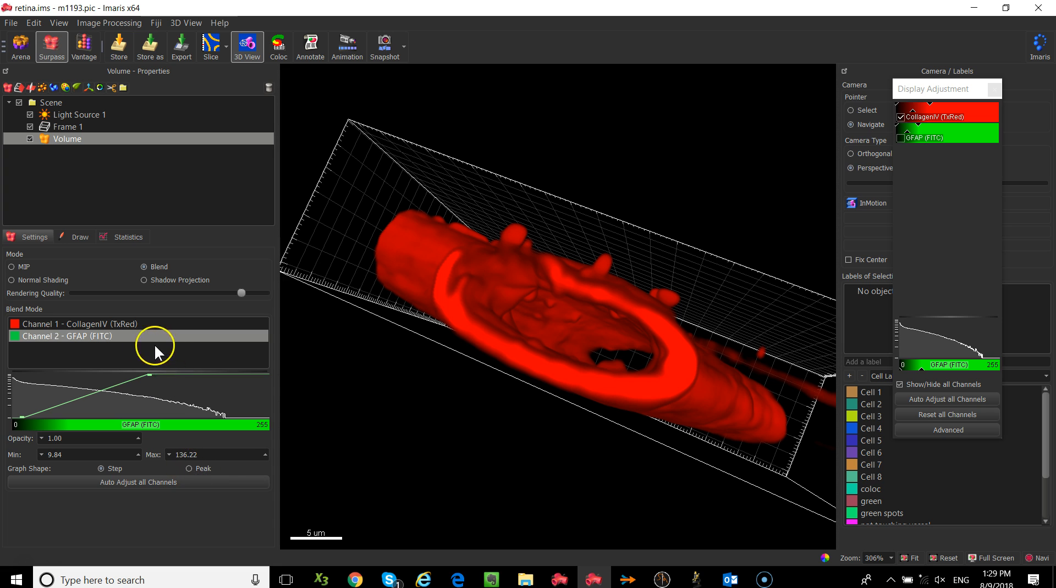
# Step: Change the blend curve of Channel 1 - CollagenIV (TxRed) to the Peak shape with minimum 41.96 and maximum 70.29
pyautogui.click(113, 325)
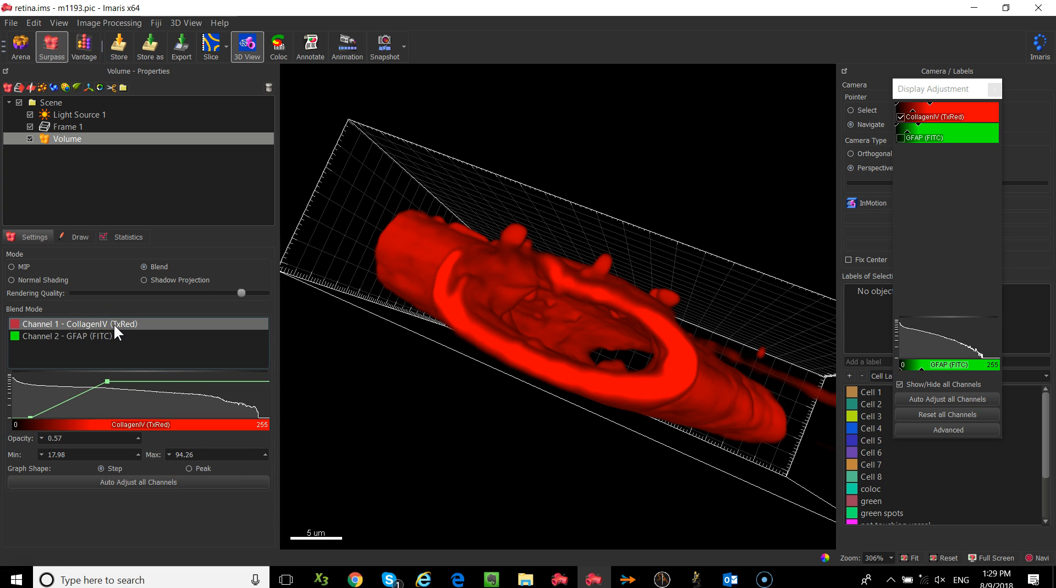
pyautogui.click(189, 469)
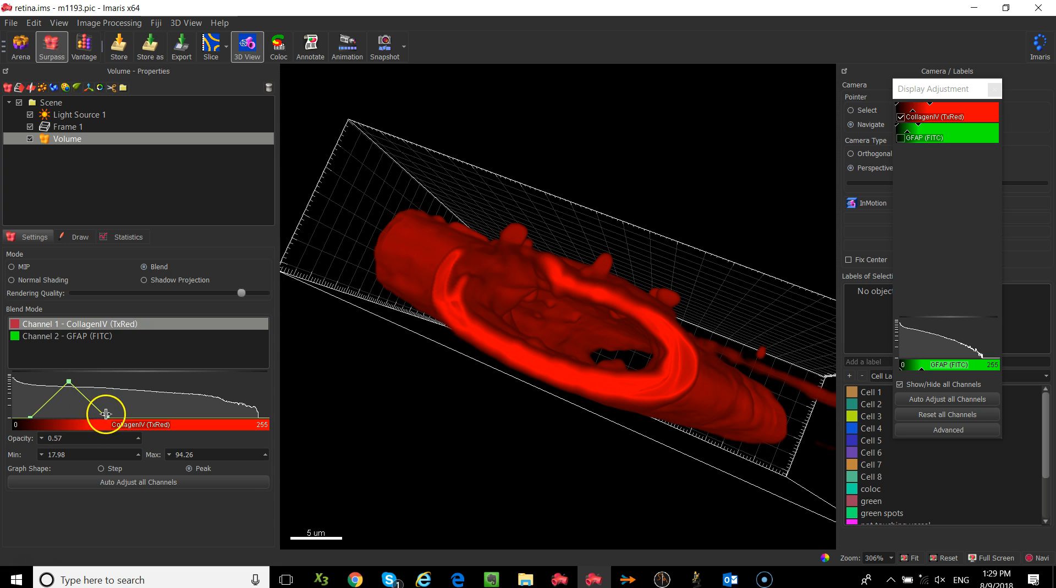
pyautogui.moveTo(109, 418); pyautogui.dragTo(83, 418)
pyautogui.click(66, 376)
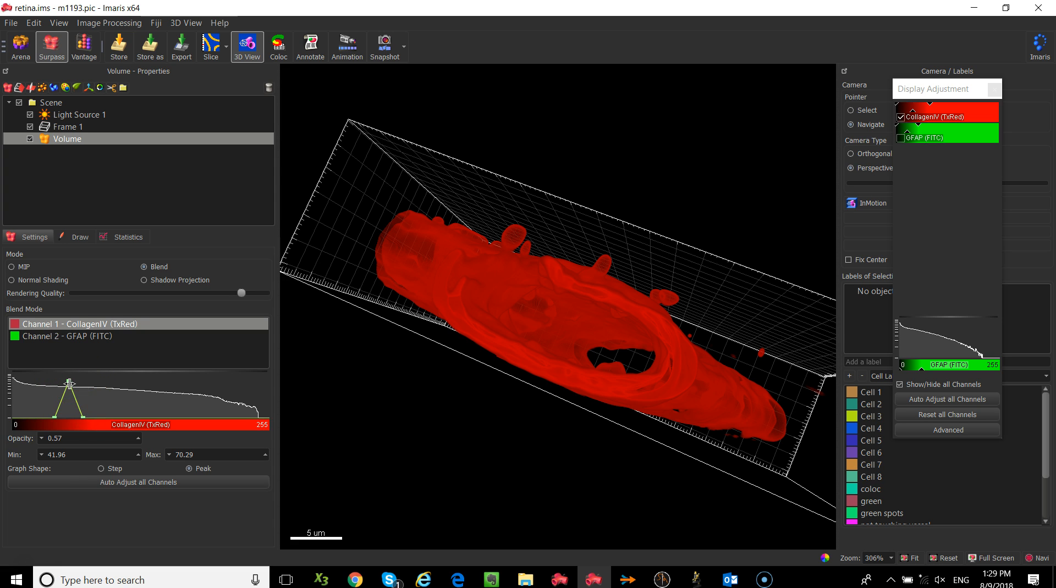
pyautogui.click(118, 390)
# Step: Set the CollagenIV peak curve's opacity to 0.26 and view the translucent vessel walls from inside and outside
pyautogui.moveTo(497, 278); pyautogui.dragTo(566, 299)
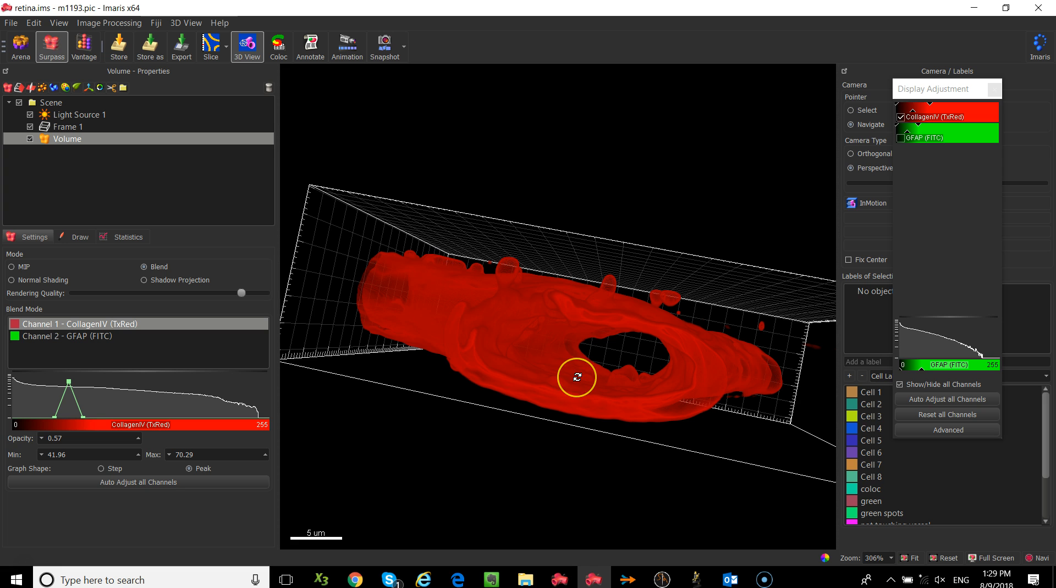
pyautogui.scroll(3, 577, 378)
pyautogui.scroll(2, 535, 384)
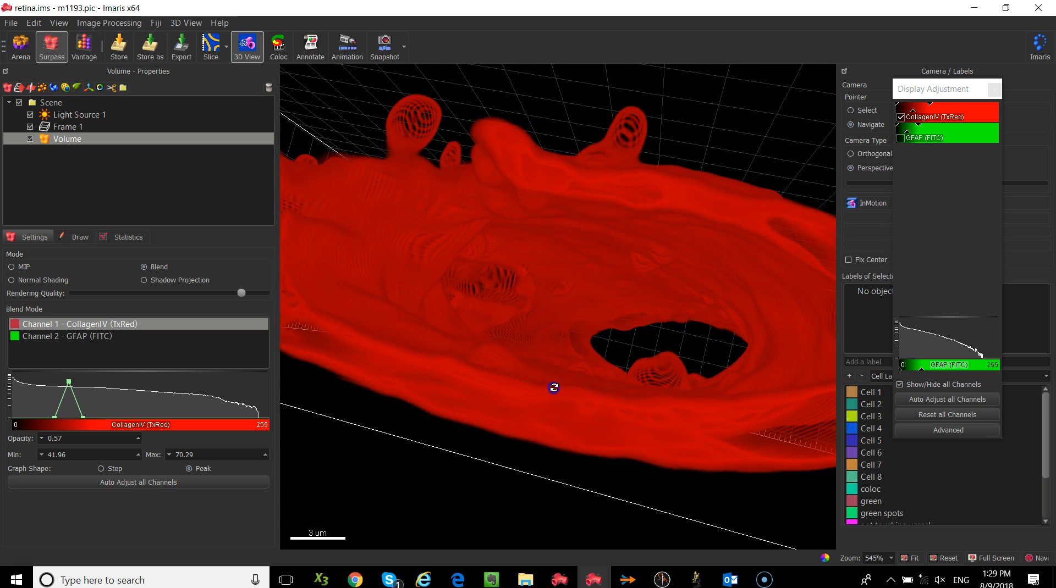
pyautogui.moveTo(529, 381); pyautogui.dragTo(502, 384)
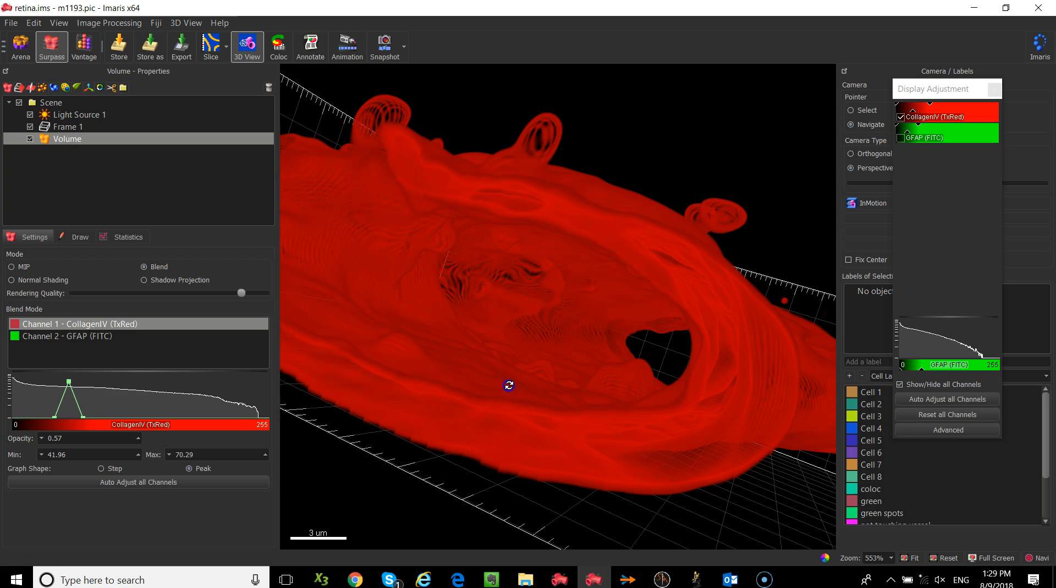
pyautogui.click(70, 381)
pyautogui.moveTo(70, 381)
pyautogui.mouseDown()
pyautogui.moveTo(73, 408)
pyautogui.moveTo(80, 389)
pyautogui.mouseUp()
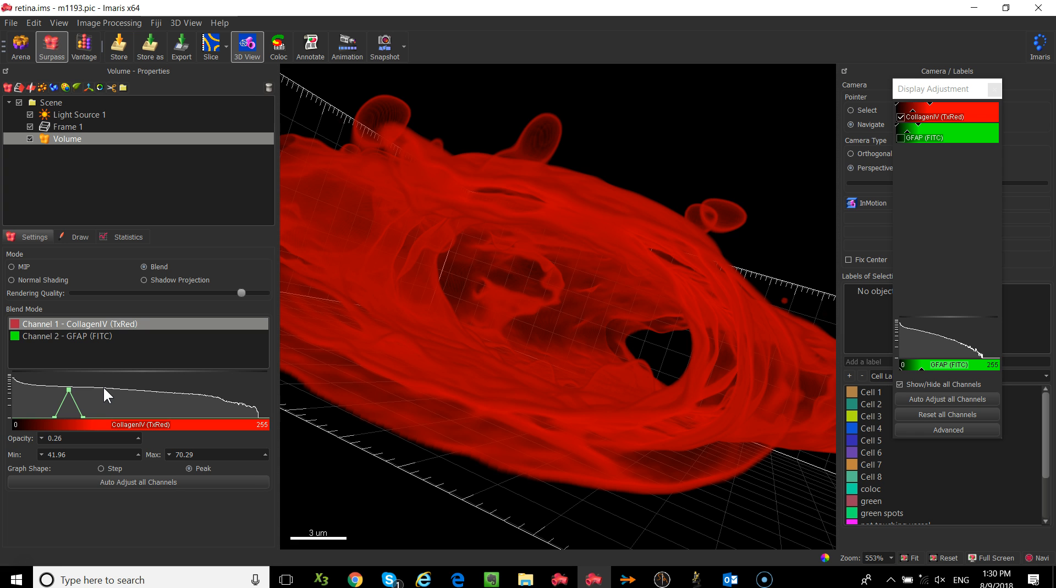
pyautogui.scroll(-5, 533, 306)
pyautogui.moveTo(550, 467); pyautogui.dragTo(720, 339)
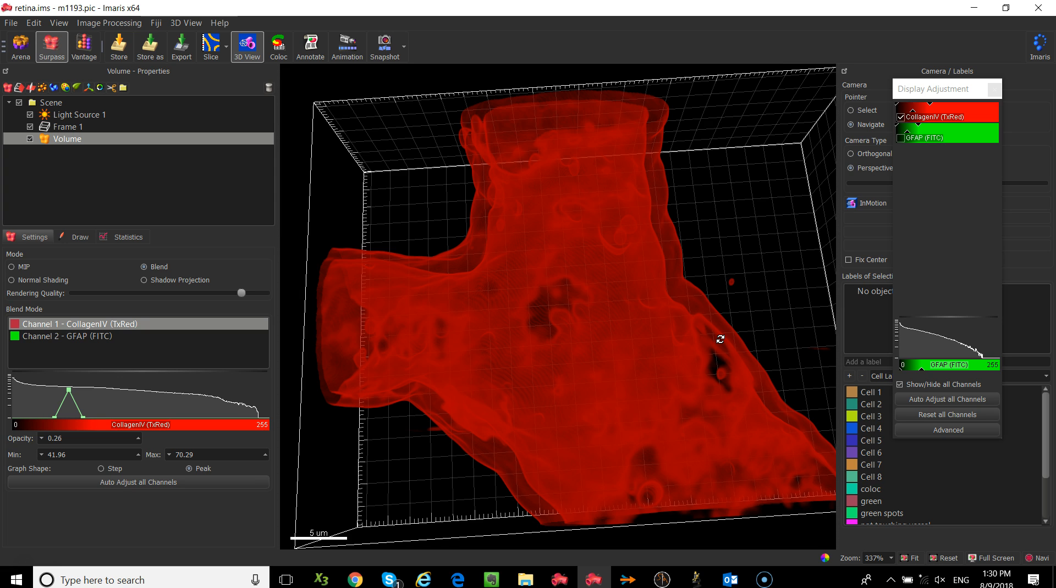
# Step: Return CollagenIV's blend curve to the Step shape with opacity 0.79, minimum 29.42 and maximum 81.19
pyautogui.click(86, 336)
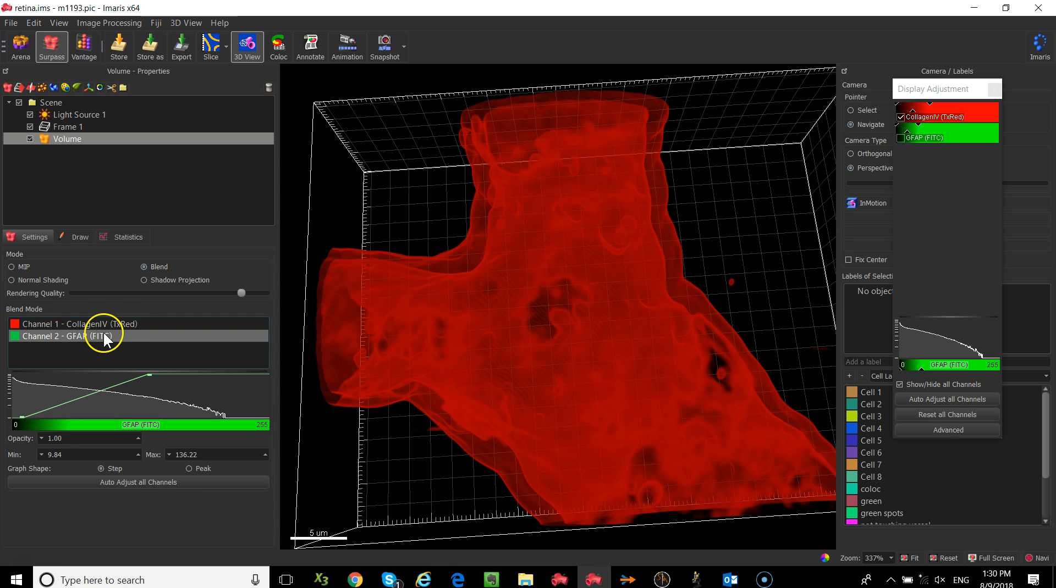
pyautogui.click(117, 323)
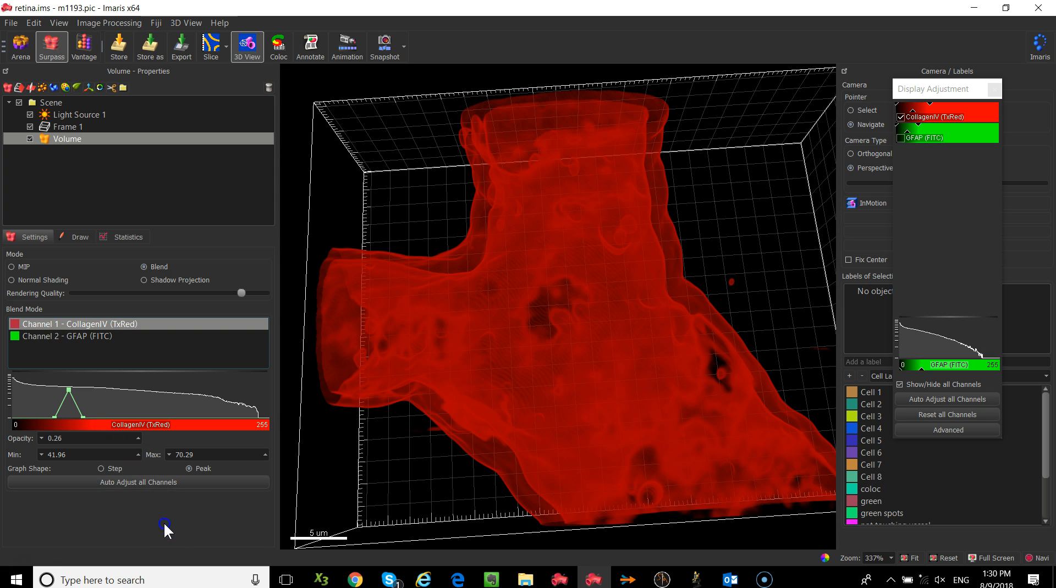
pyautogui.click(101, 468)
pyautogui.moveTo(82, 387); pyautogui.dragTo(94, 377)
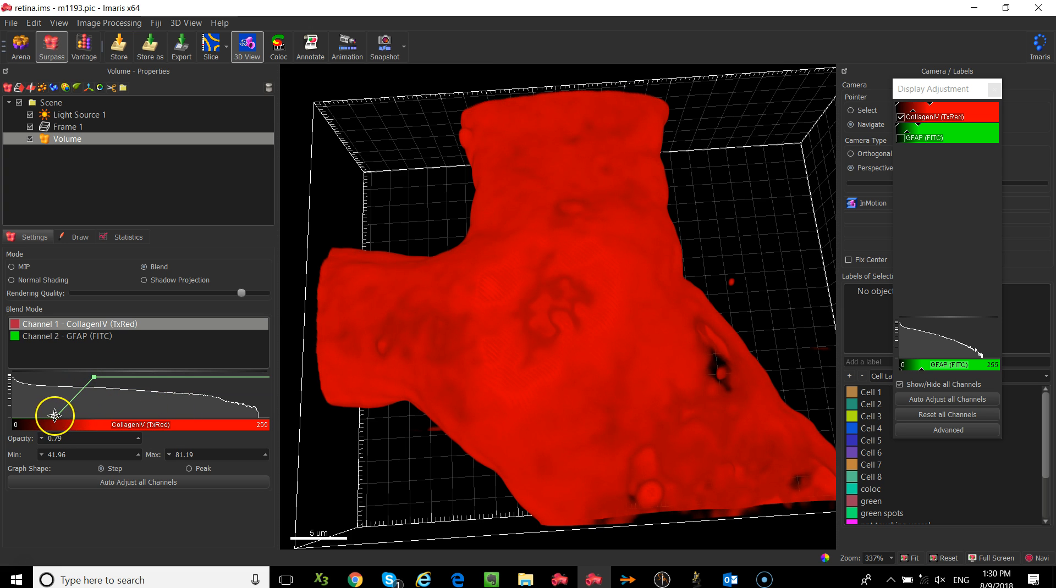
pyautogui.moveTo(54, 415); pyautogui.dragTo(42, 416)
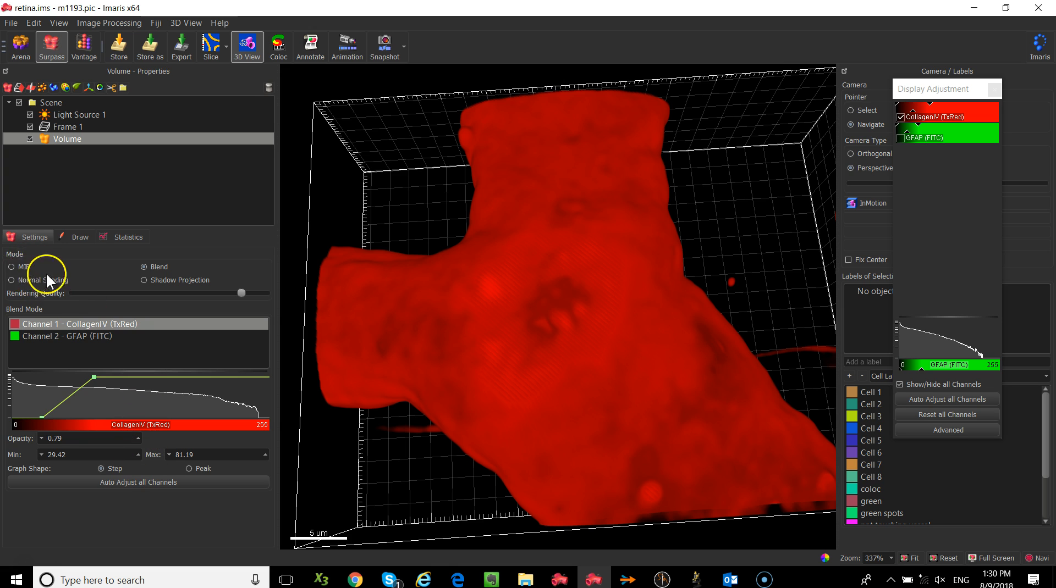
# Step: Render the volume in Normal Shading and turn it under Light Source 1 with the light cone in view
pyautogui.click(11, 280)
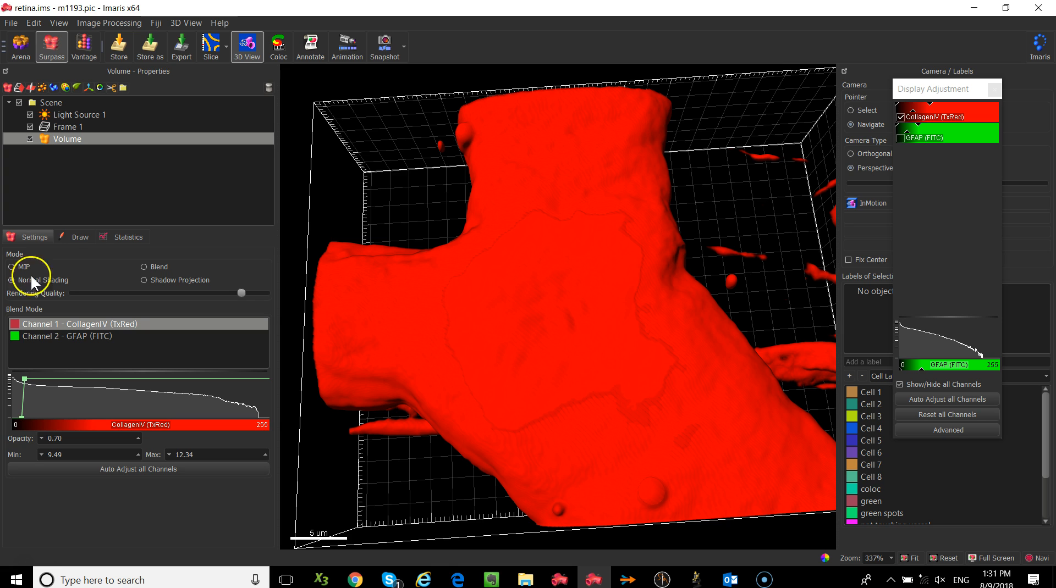
pyautogui.click(66, 113)
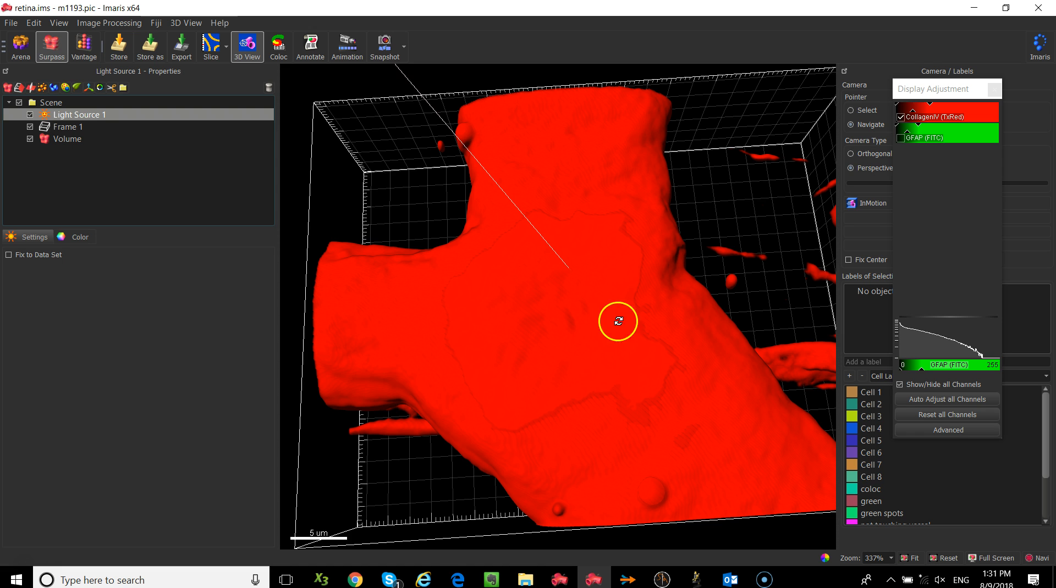
pyautogui.scroll(-5, 586, 313)
pyautogui.scroll(2, 587, 313)
pyautogui.scroll(2, 587, 313)
pyautogui.scroll(-5, 588, 311)
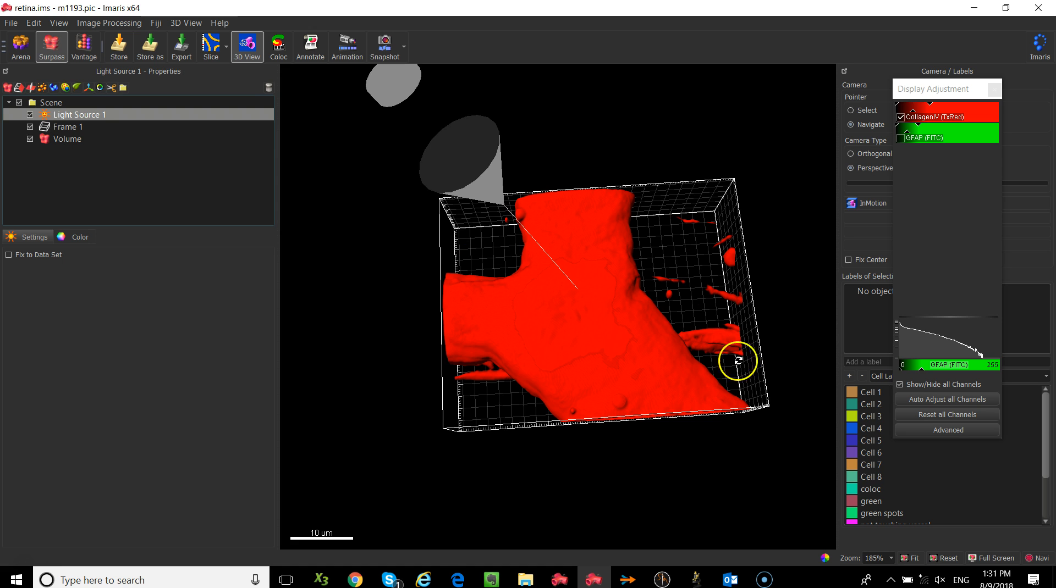
pyautogui.moveTo(756, 261); pyautogui.dragTo(820, 434)
pyautogui.moveTo(456, 144); pyautogui.dragTo(388, 290)
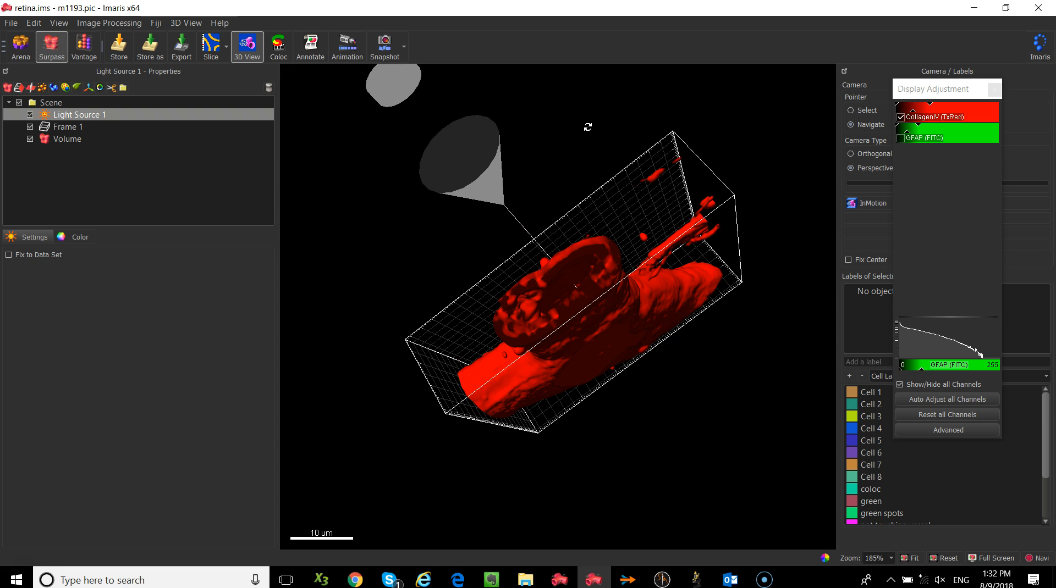
pyautogui.moveTo(615, 363)
pyautogui.mouseDown()
pyautogui.moveTo(618, 175)
pyautogui.moveTo(502, 262)
pyautogui.mouseUp()
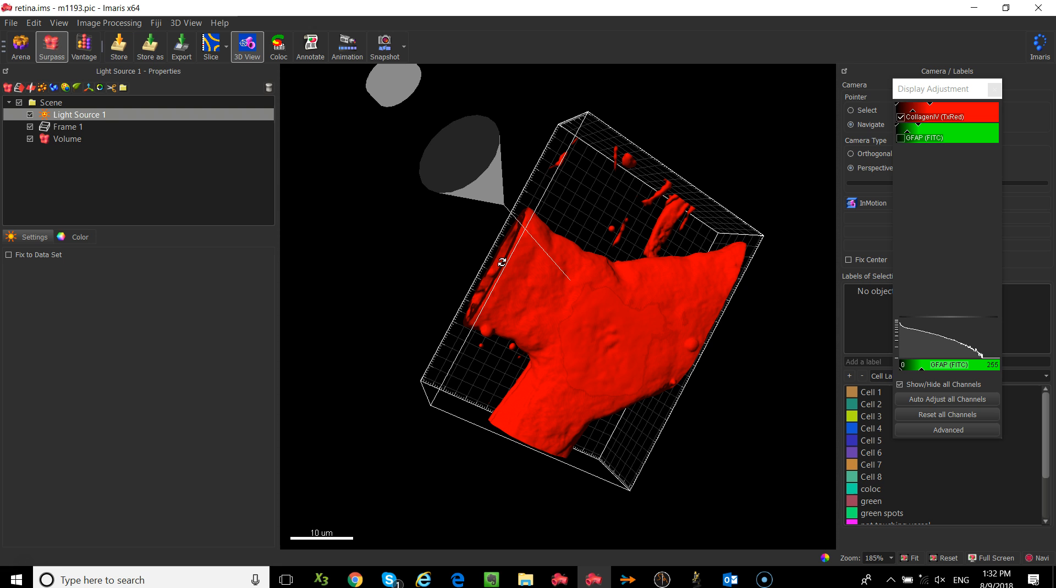
# Step: Move the Display Adjustment window off the camera settings and change the pointer to Select
pyautogui.moveTo(931, 89); pyautogui.dragTo(1045, 165)
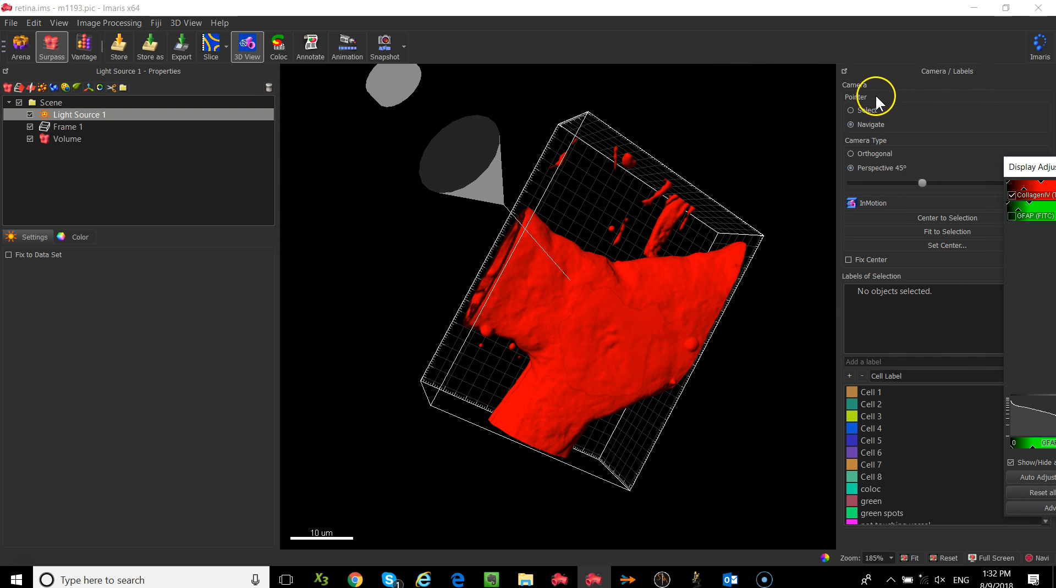
pyautogui.click(869, 124)
pyautogui.click(866, 109)
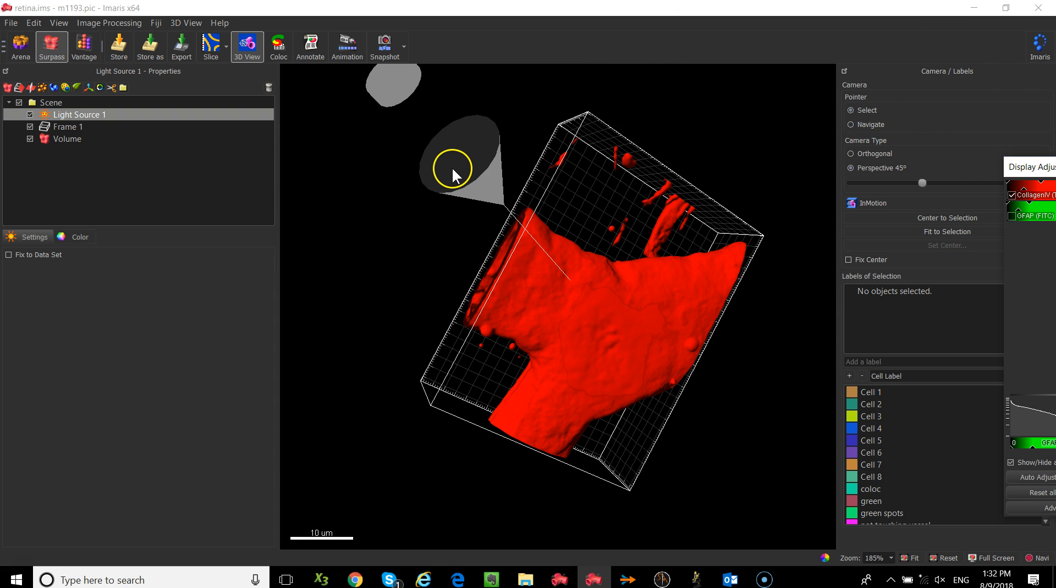
pyautogui.press('Escape')
pyautogui.press('Escape')
pyautogui.press('Escape')
pyautogui.press('Escape')
pyautogui.press('Escape')
pyautogui.press('Escape')
pyautogui.press('Escape')
pyautogui.press('Escape')
# Step: Move the light cone of Light Source 1 around to the upper right of the volume
pyautogui.moveTo(453, 170)
pyautogui.mouseDown()
pyautogui.moveTo(521, 221)
pyautogui.moveTo(836, 235)
pyautogui.moveTo(809, 219)
pyautogui.moveTo(427, 201)
pyautogui.moveTo(282, 276)
pyautogui.moveTo(481, 339)
pyautogui.moveTo(688, 484)
pyautogui.moveTo(863, 450)
pyautogui.moveTo(864, 70)
pyautogui.moveTo(706, 171)
pyautogui.moveTo(207, 360)
pyautogui.moveTo(325, 410)
pyautogui.moveTo(245, 457)
pyautogui.moveTo(625, 319)
pyautogui.moveTo(1047, 100)
pyautogui.moveTo(778, 288)
pyautogui.moveTo(681, 330)
pyautogui.moveTo(674, 324)
pyautogui.moveTo(724, 317)
pyautogui.moveTo(725, 306)
pyautogui.moveTo(681, 259)
pyautogui.moveTo(334, 174)
pyautogui.moveTo(432, 209)
pyautogui.moveTo(411, 213)
pyautogui.moveTo(636, 218)
pyautogui.moveTo(566, 99)
pyautogui.moveTo(532, 84)
pyautogui.mouseUp()
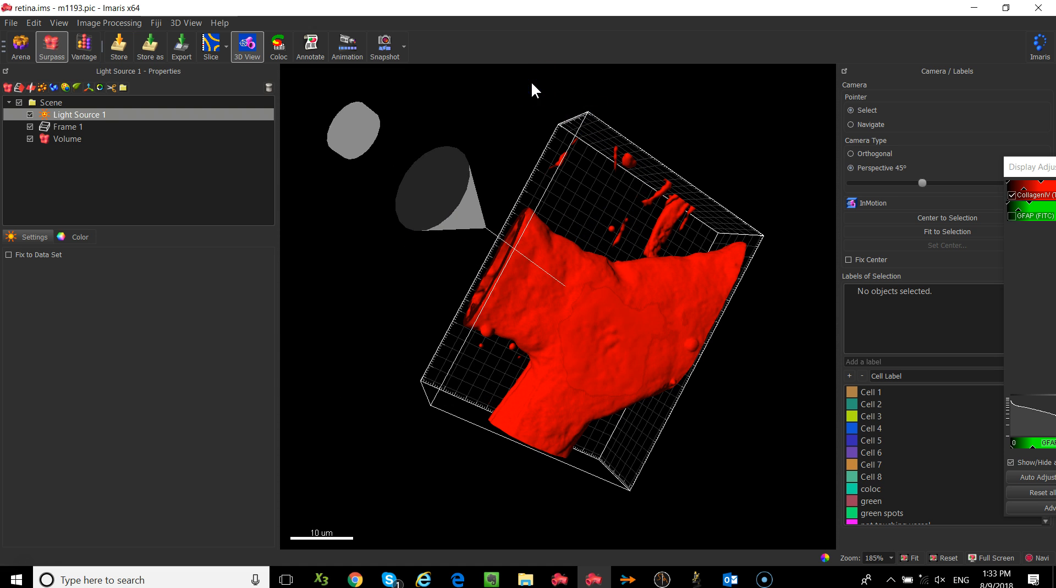
pyautogui.click(462, 140)
pyautogui.moveTo(466, 190)
pyautogui.mouseDown()
pyautogui.moveTo(734, 225)
pyautogui.moveTo(893, 322)
pyautogui.moveTo(782, 272)
pyautogui.moveTo(259, 277)
pyautogui.moveTo(413, 271)
pyautogui.moveTo(618, 164)
pyautogui.moveTo(837, 158)
pyautogui.mouseUp()
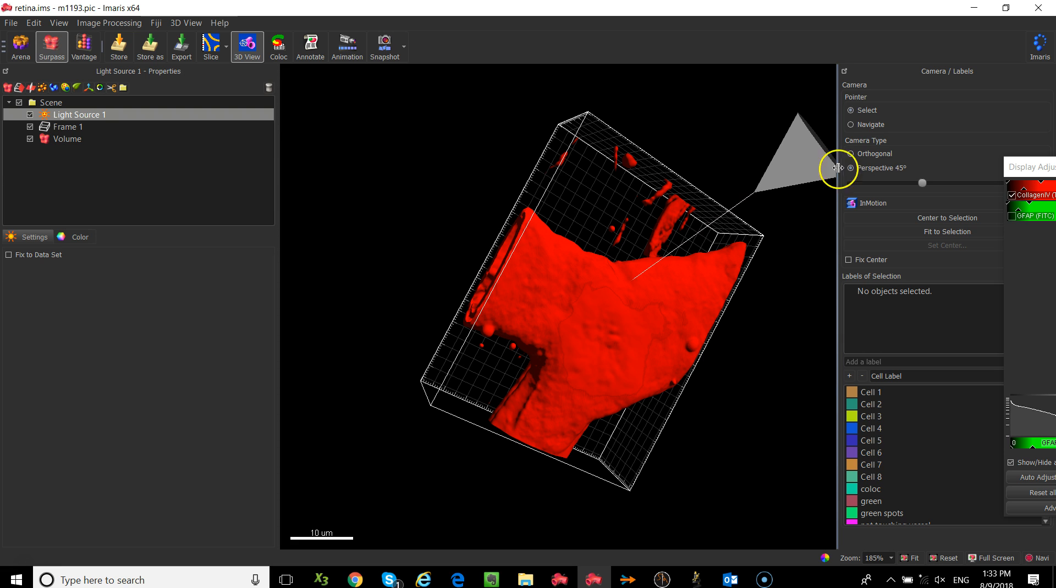
# Step: Set the volume's Normal Shading curve for CollagenIV to opacity 0.65 and maximum 45.77, and reselect Light Source 1
pyautogui.click(78, 140)
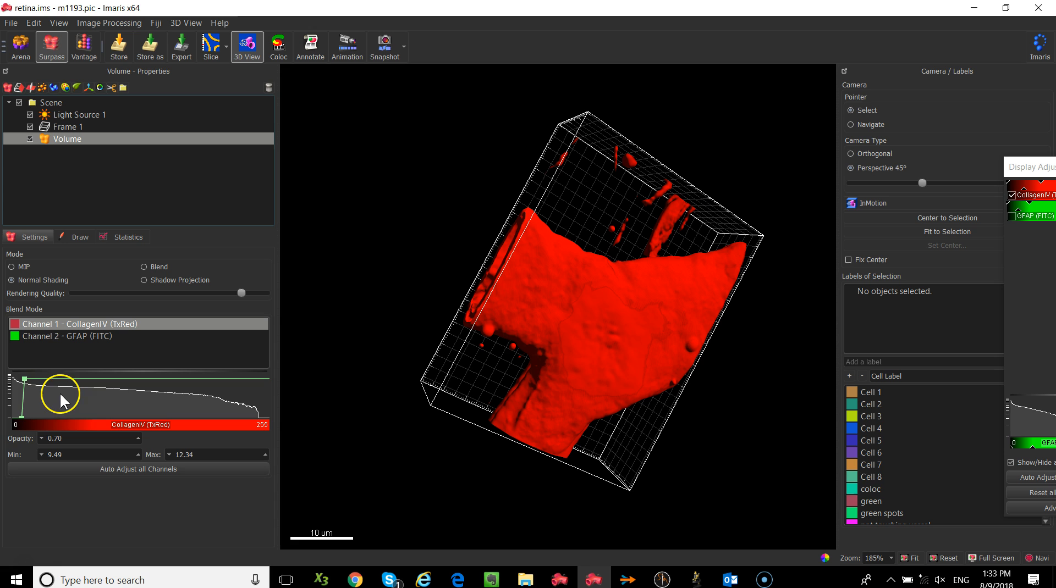
pyautogui.moveTo(24, 378); pyautogui.dragTo(59, 379)
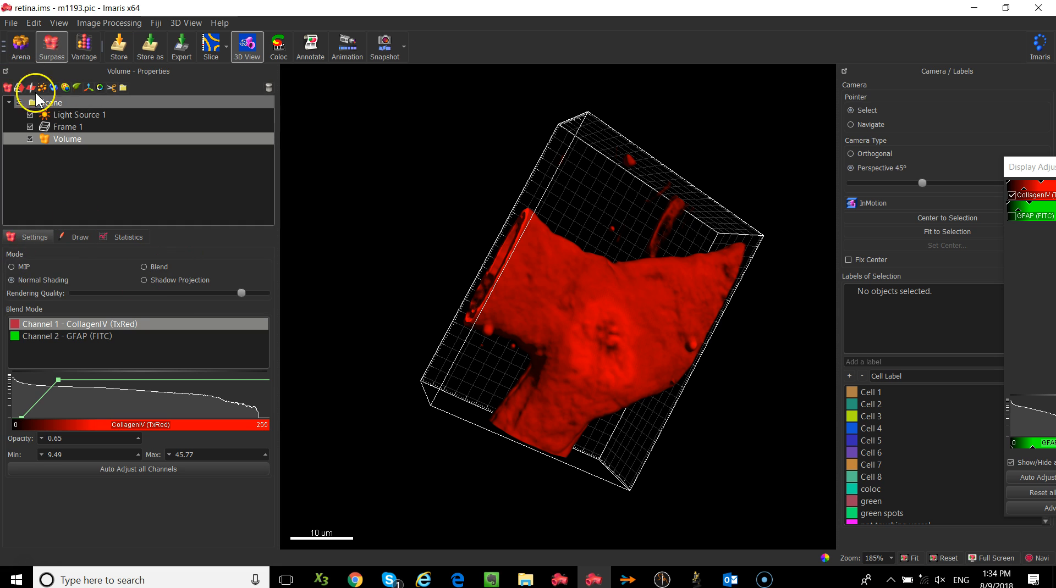
pyautogui.click(75, 116)
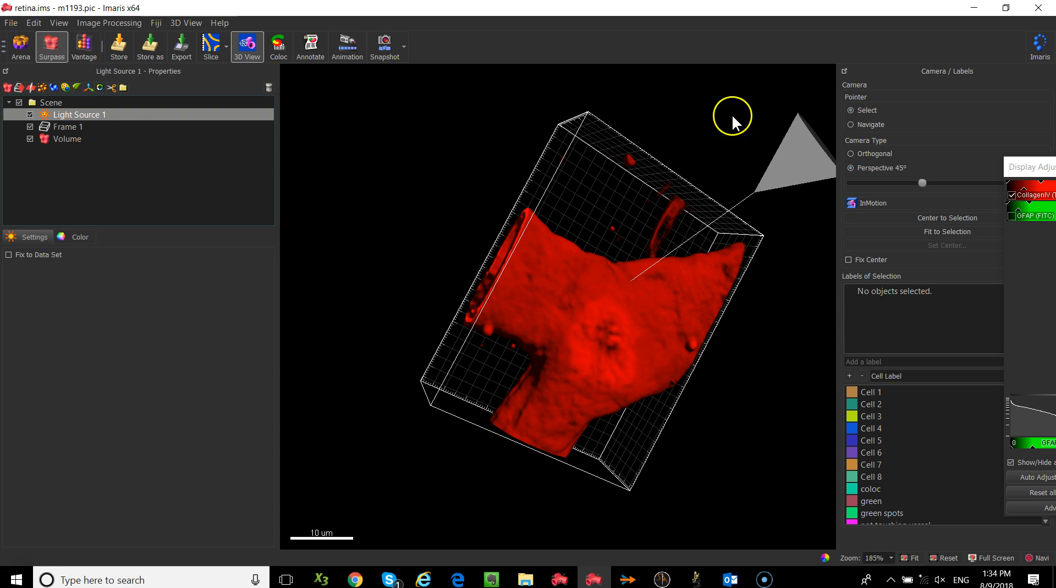
# Step: Render the volume in Shadow Projection and move the light cone to the left side of the vessel
pyautogui.click(91, 137)
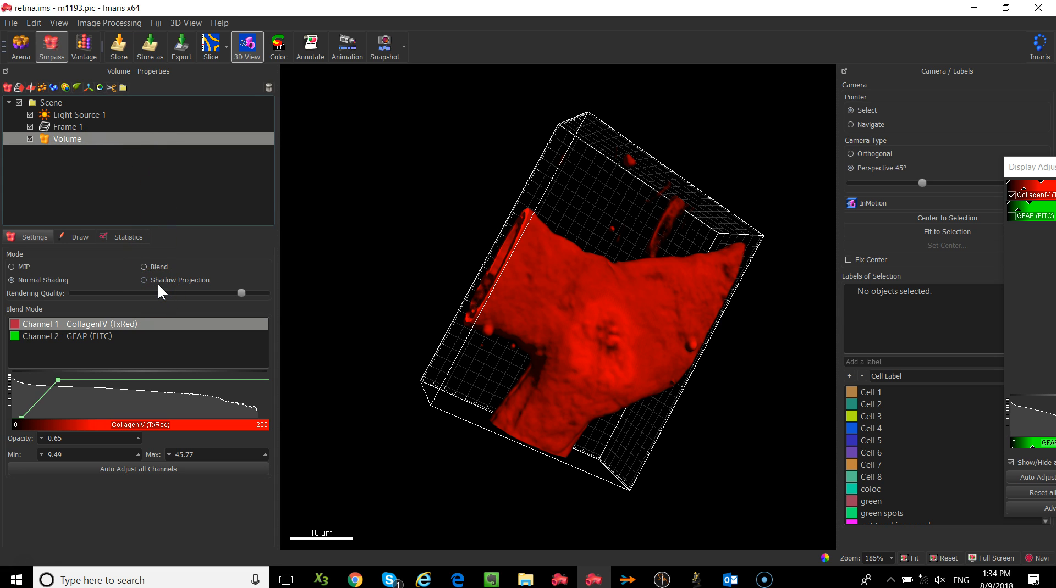
pyautogui.click(159, 285)
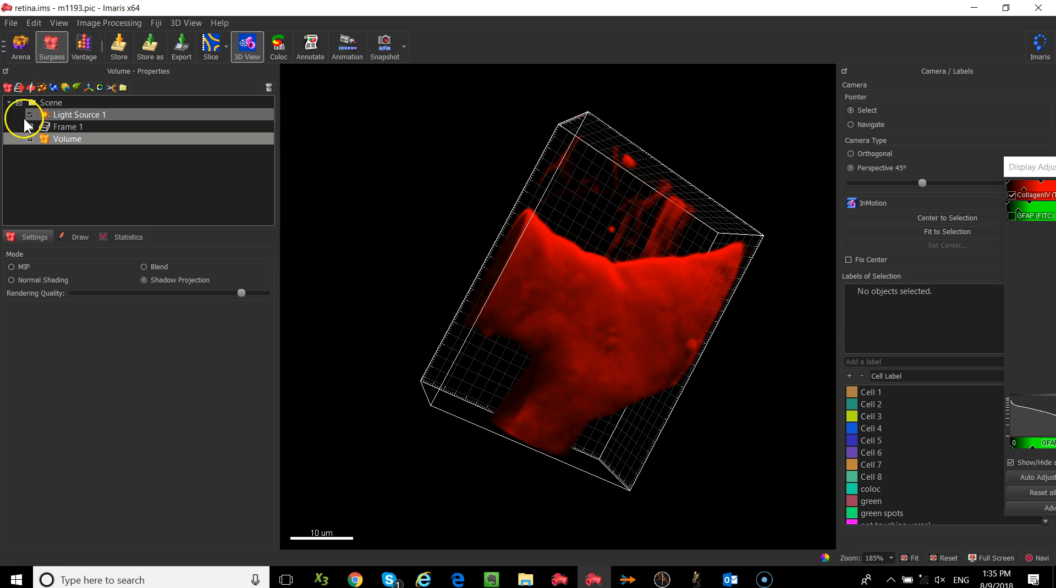
pyautogui.click(104, 114)
pyautogui.moveTo(780, 177); pyautogui.dragTo(374, 300)
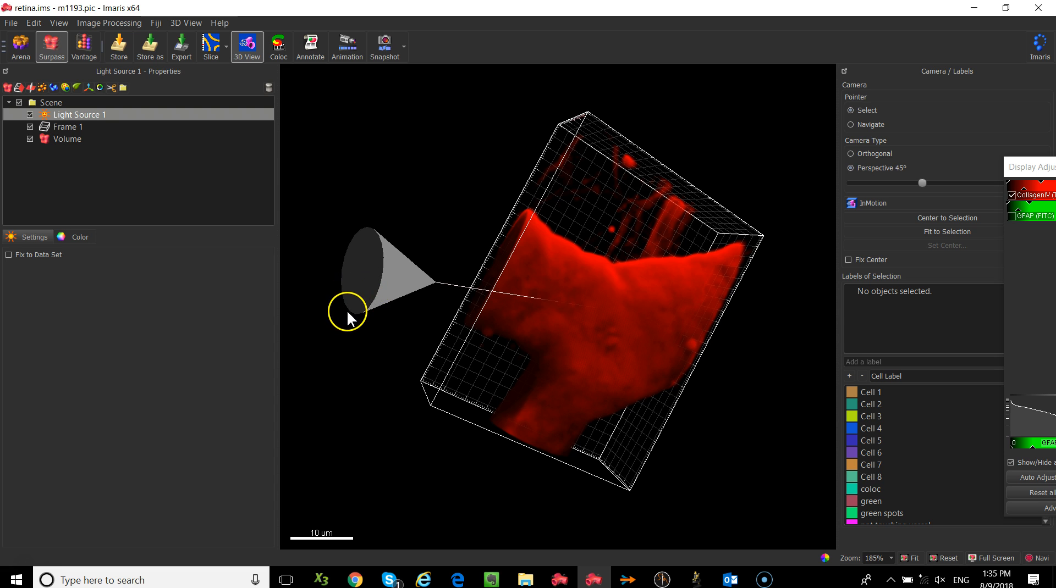
# Step: Adjust CollagenIV's upper display limit to refresh the shadows, once with the light at left and again with it moved to the vessel's right
pyautogui.moveTo(1037, 168); pyautogui.dragTo(885, 137)
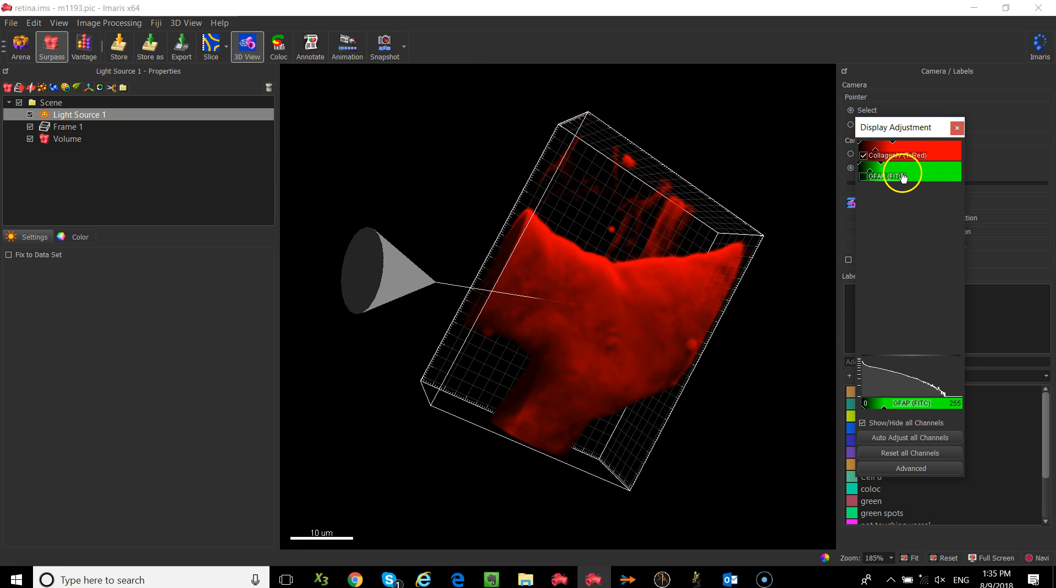
pyautogui.click(891, 142)
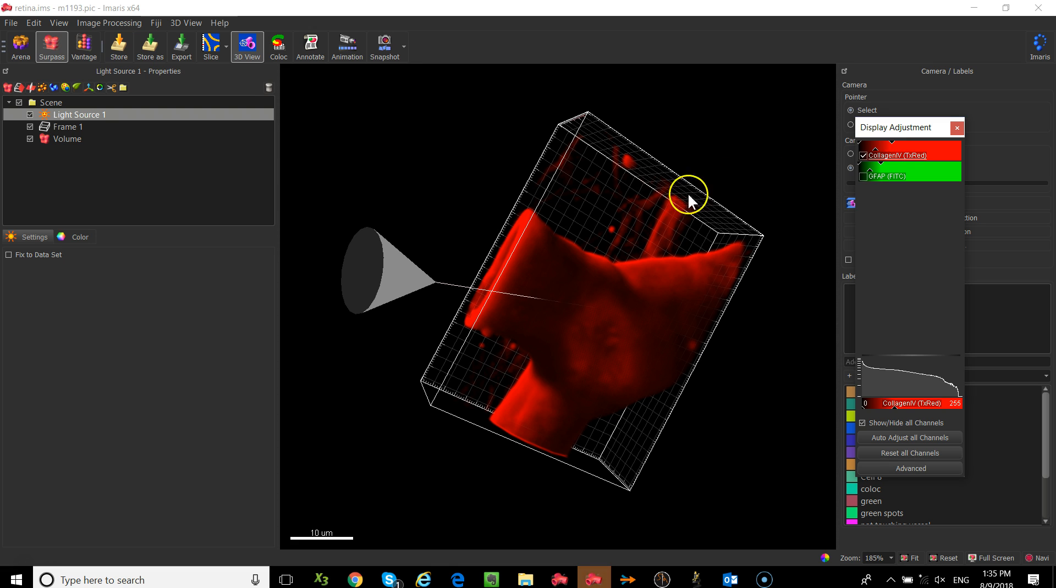
pyautogui.moveTo(389, 278); pyautogui.dragTo(824, 248)
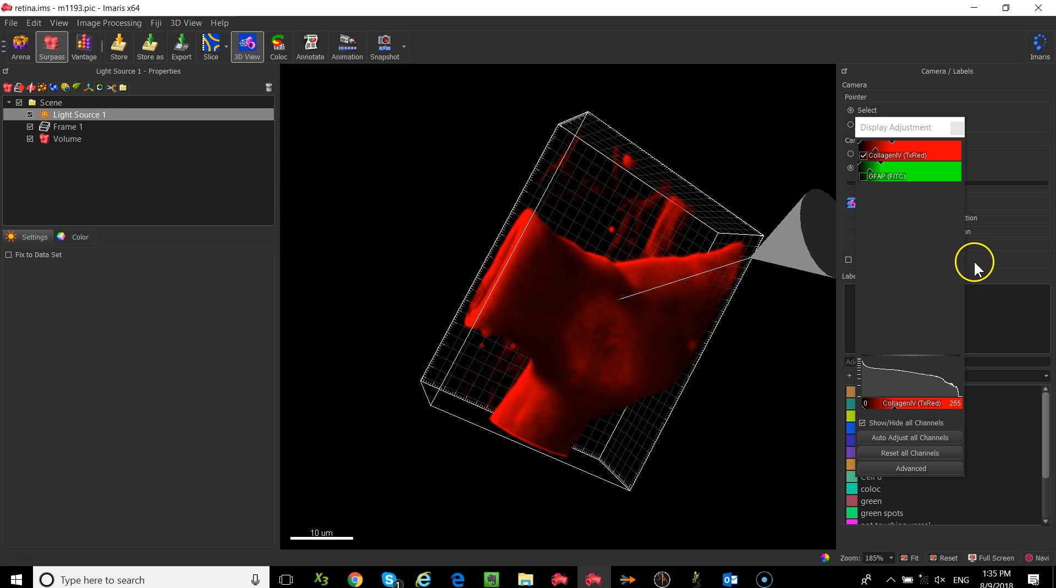
pyautogui.click(889, 141)
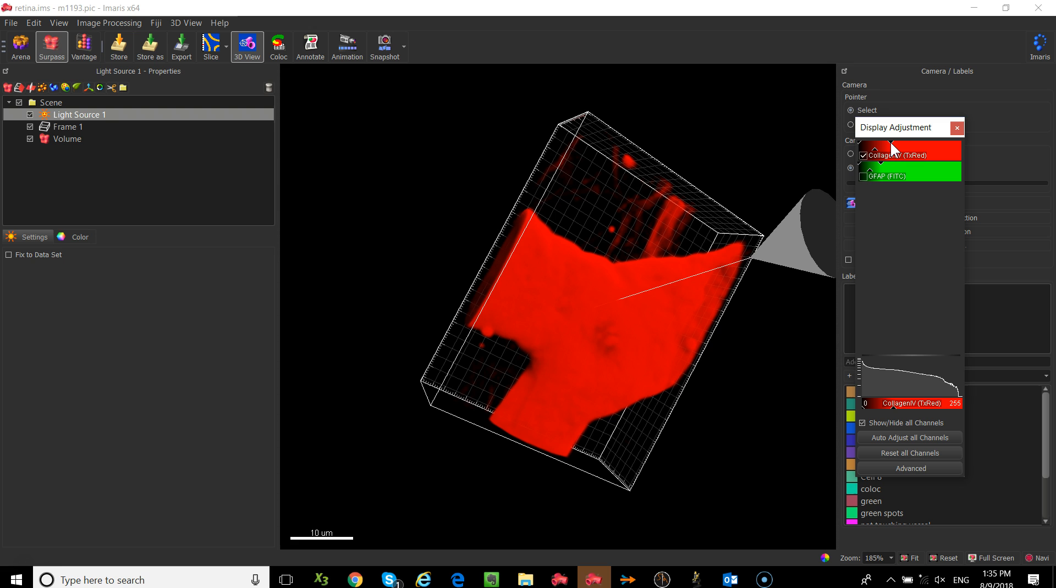
# Step: Open the Display page of the program preferences
pyautogui.click(33, 22)
pyautogui.moveTo(11, 22)
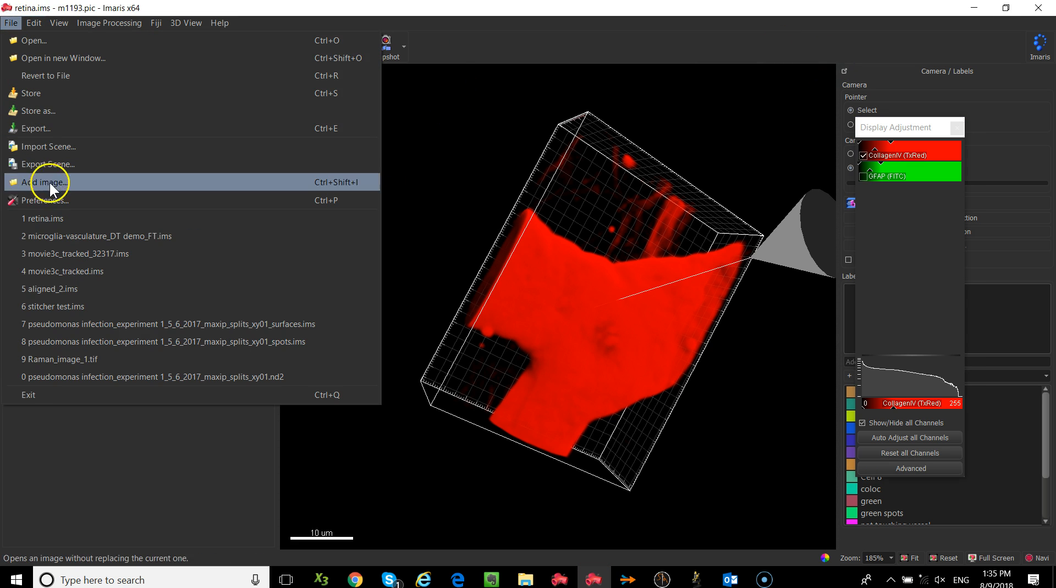
pyautogui.click(51, 201)
pyautogui.click(303, 84)
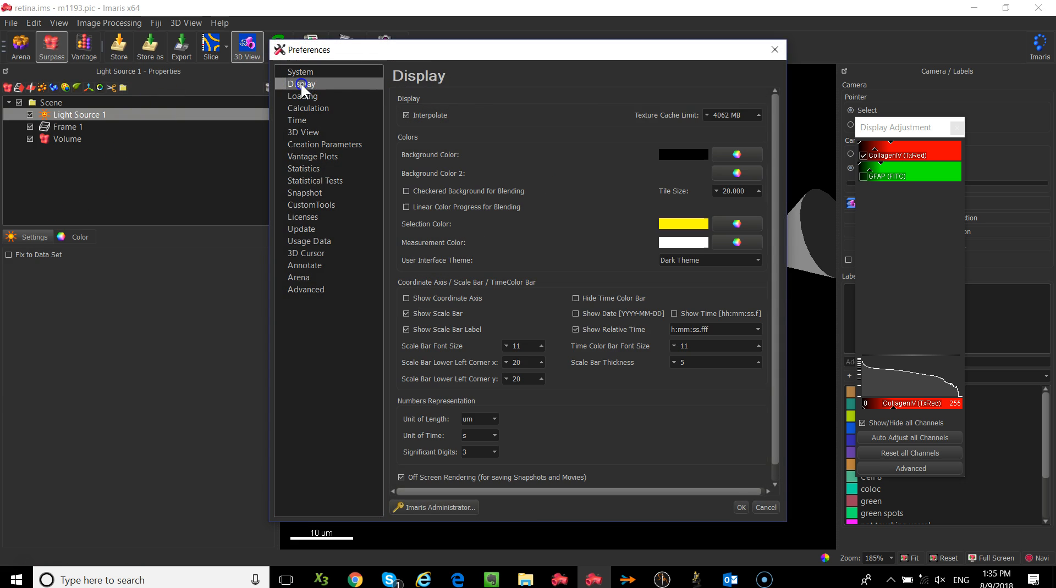
# Step: Change the display background color to a medium grey with red, green and blue at 117, and apply the preferences
pyautogui.click(734, 153)
pyautogui.click(655, 252)
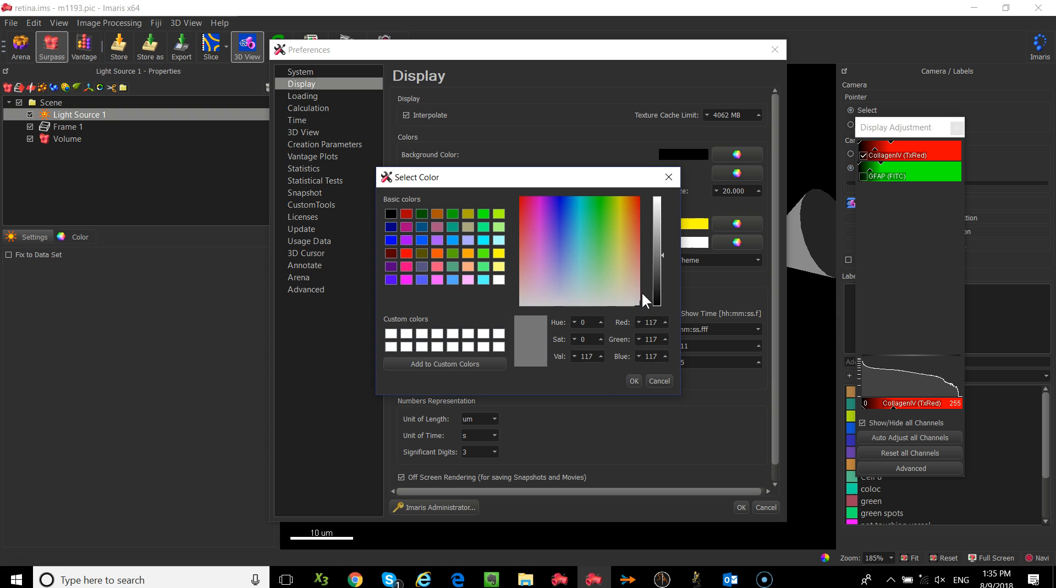
pyautogui.click(634, 381)
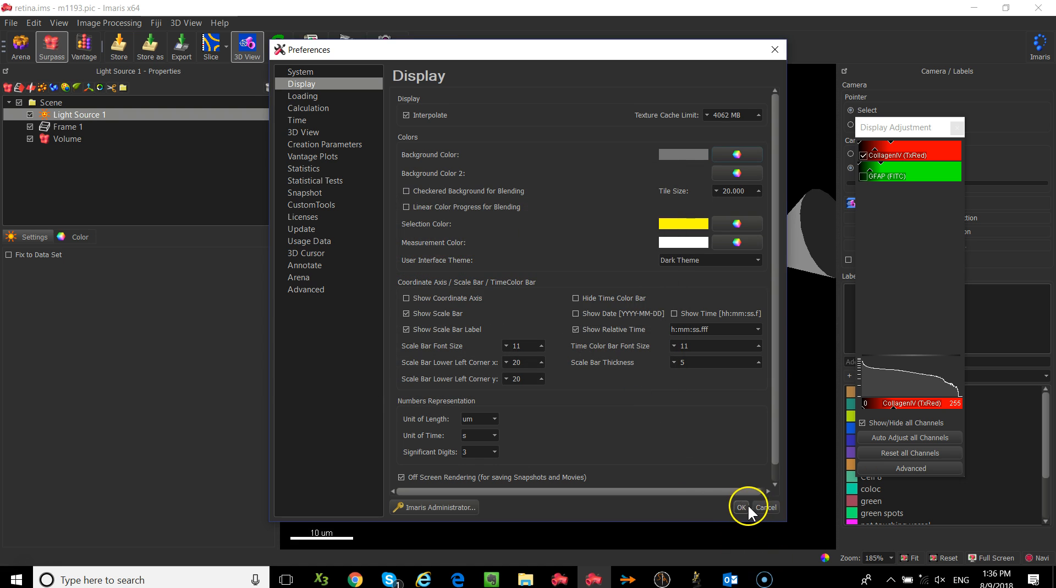
pyautogui.click(746, 507)
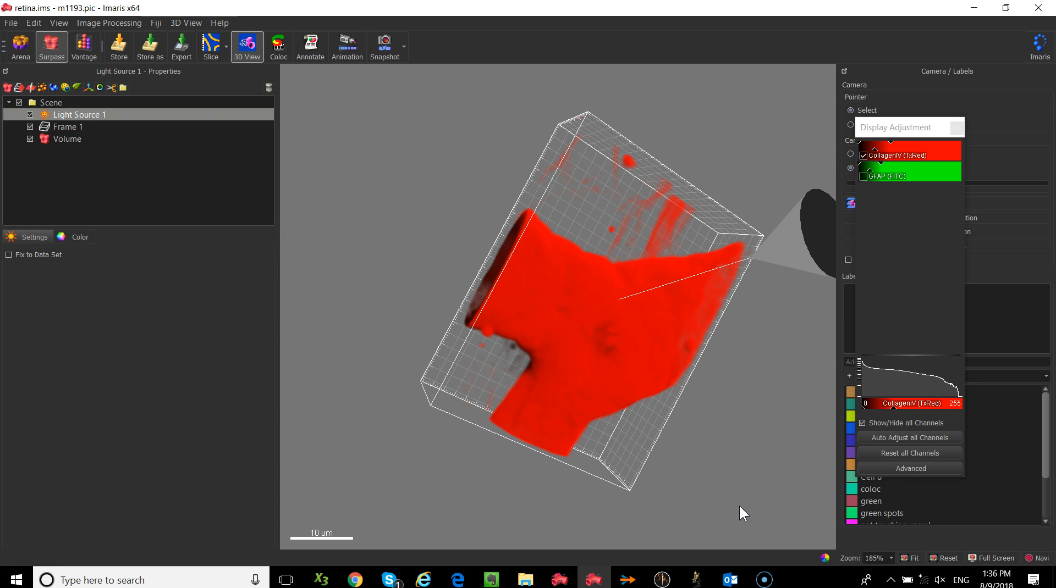
# Step: Render the volume in MIP mode and raise CollagenIV's upper display limit to dim the channel
pyautogui.click(83, 138)
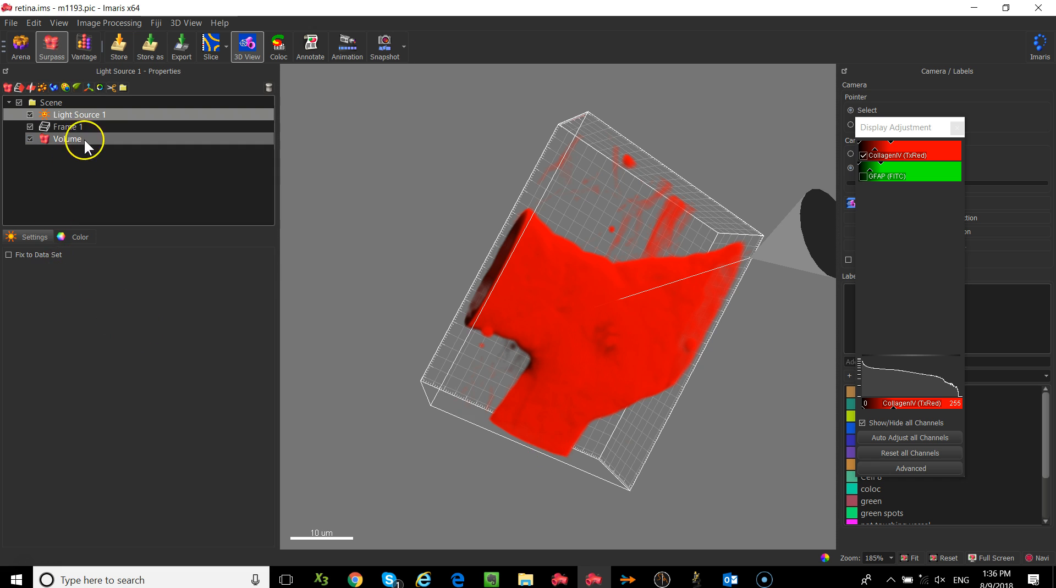
pyautogui.click(12, 266)
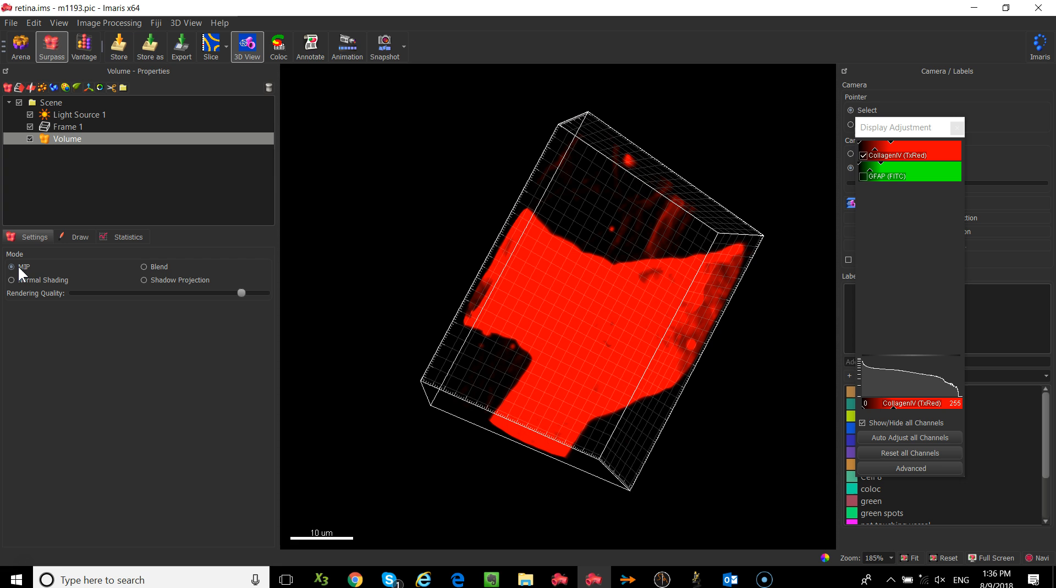
pyautogui.moveTo(900, 143)
pyautogui.mouseDown()
pyautogui.moveTo(891, 145)
pyautogui.moveTo(914, 147)
pyautogui.mouseUp()
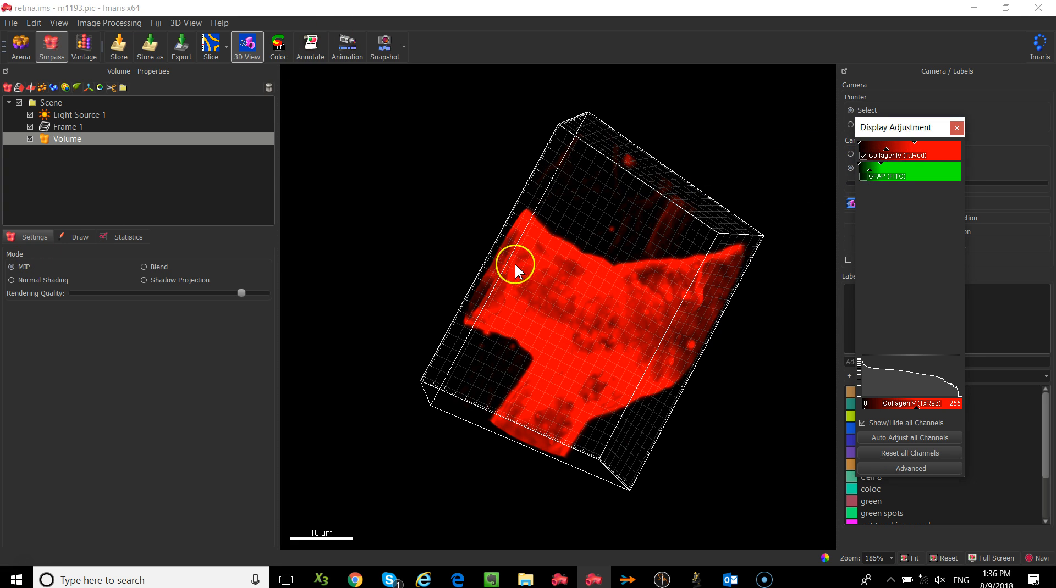
# Step: Add a new Surfaces object to the scene
pyautogui.click(433, 203)
pyautogui.press('Escape')
pyautogui.moveTo(562, 244); pyautogui.dragTo(462, 114)
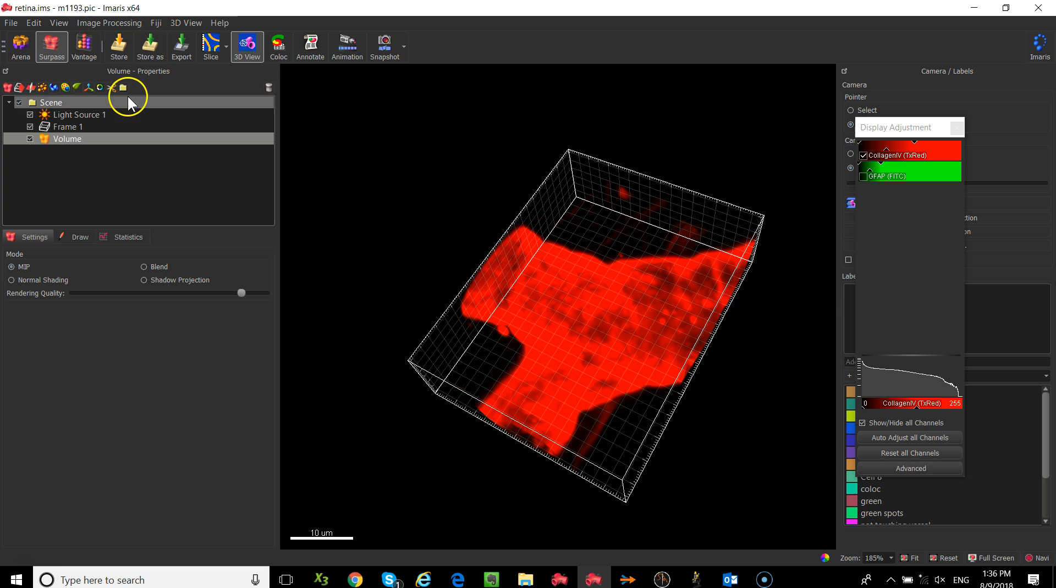
pyautogui.click(54, 87)
pyautogui.click(79, 157)
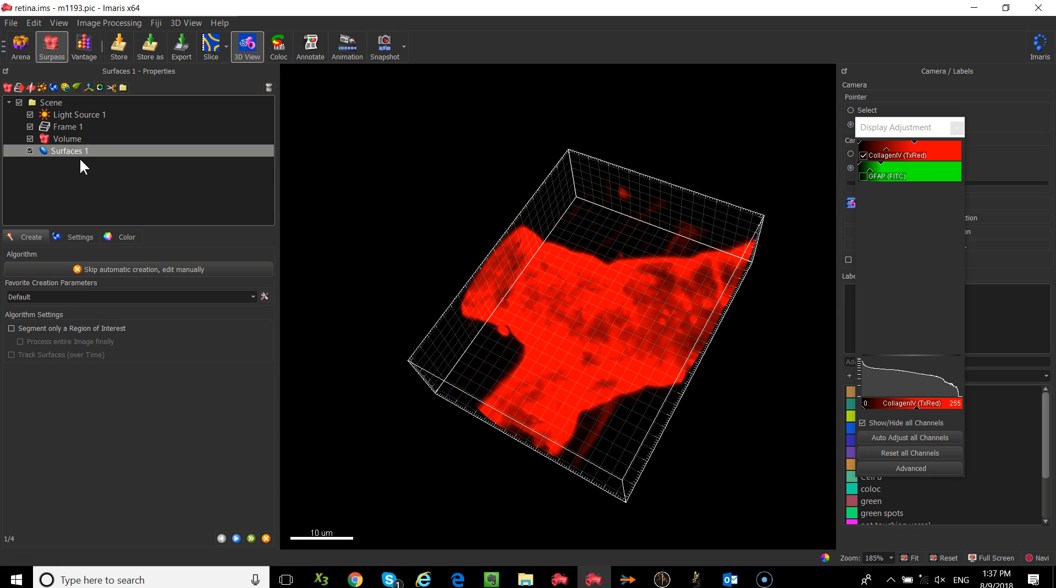
# Step: Rename the new surface vessel and set it to segment only a region of interest, processing the entire image finally
pyautogui.click(74, 146)
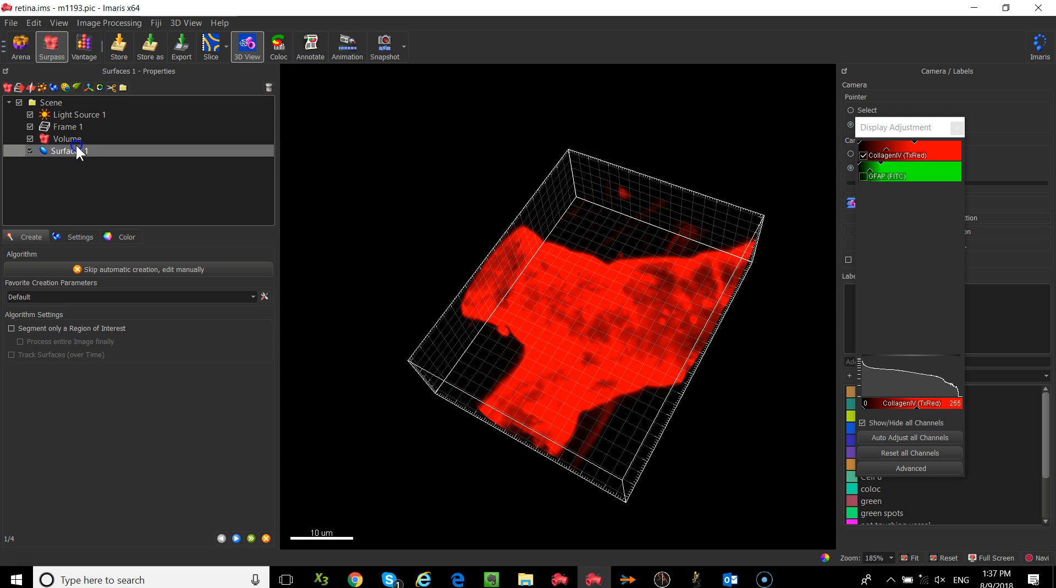
pyautogui.doubleClick(74, 146)
pyautogui.write('vessel')
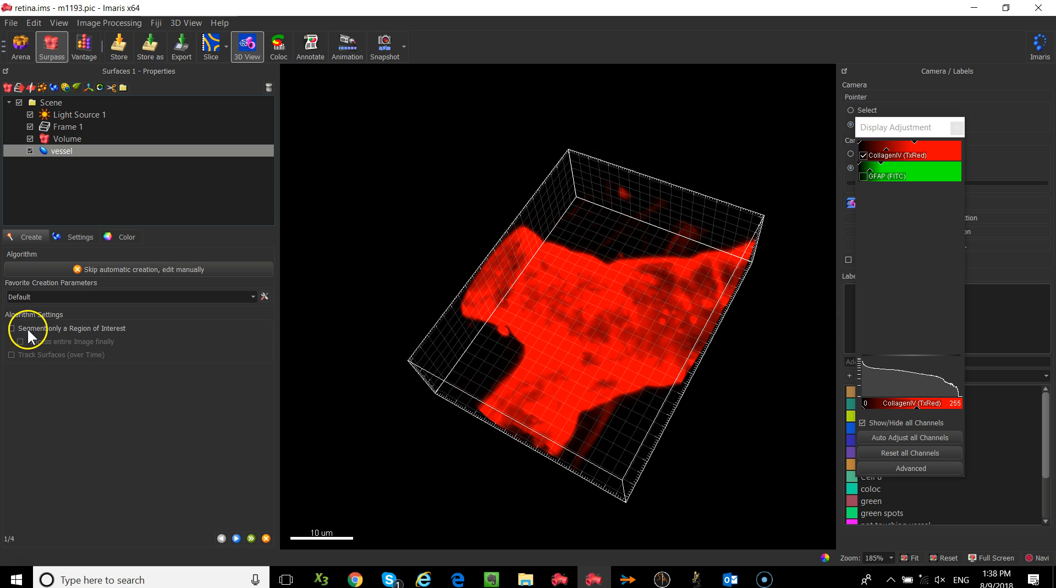
pyautogui.click(11, 328)
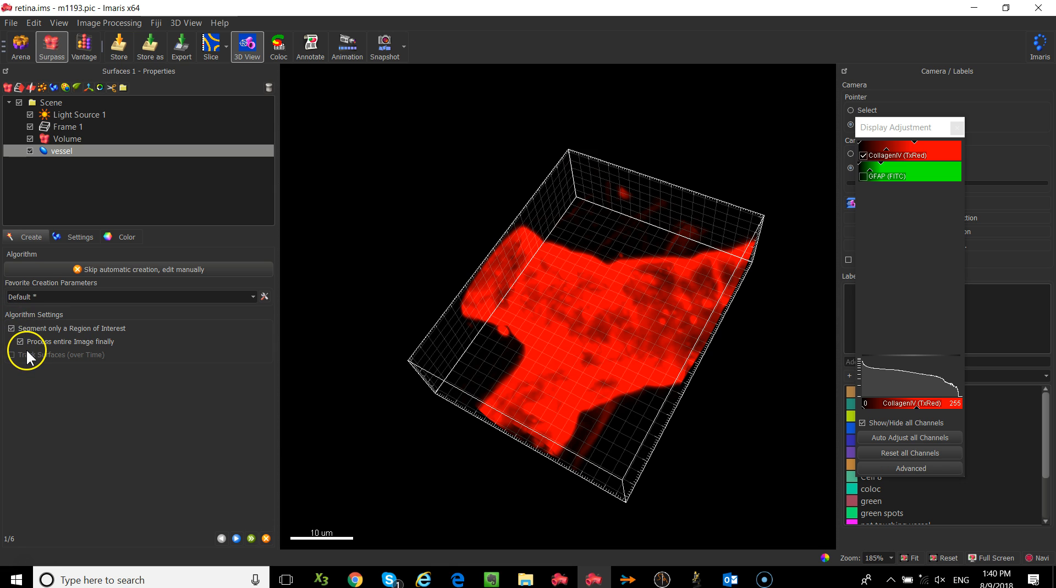
pyautogui.click(235, 538)
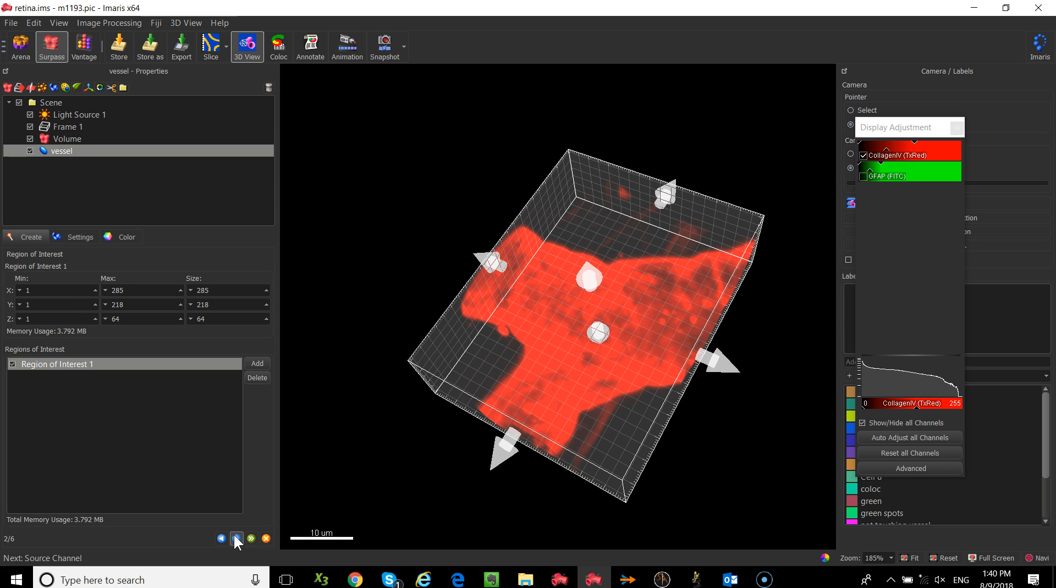
# Step: Shrink the region of interest to 125 × 142 × 64 voxels, spanning X 51–175, Y 77–218 and Z 1–64
pyautogui.moveTo(685, 325); pyautogui.dragTo(721, 288)
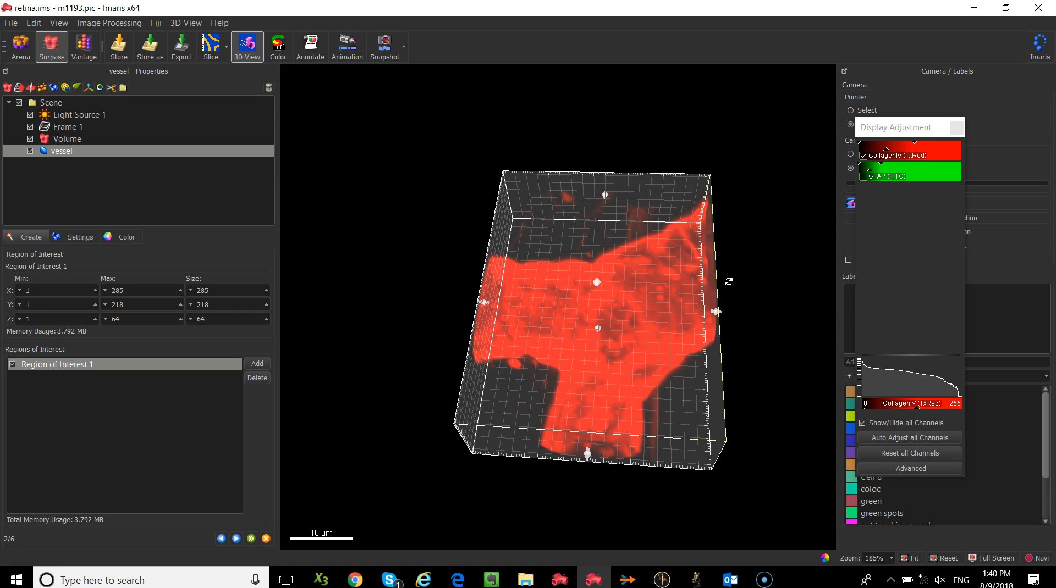
pyautogui.moveTo(698, 186); pyautogui.dragTo(619, 322)
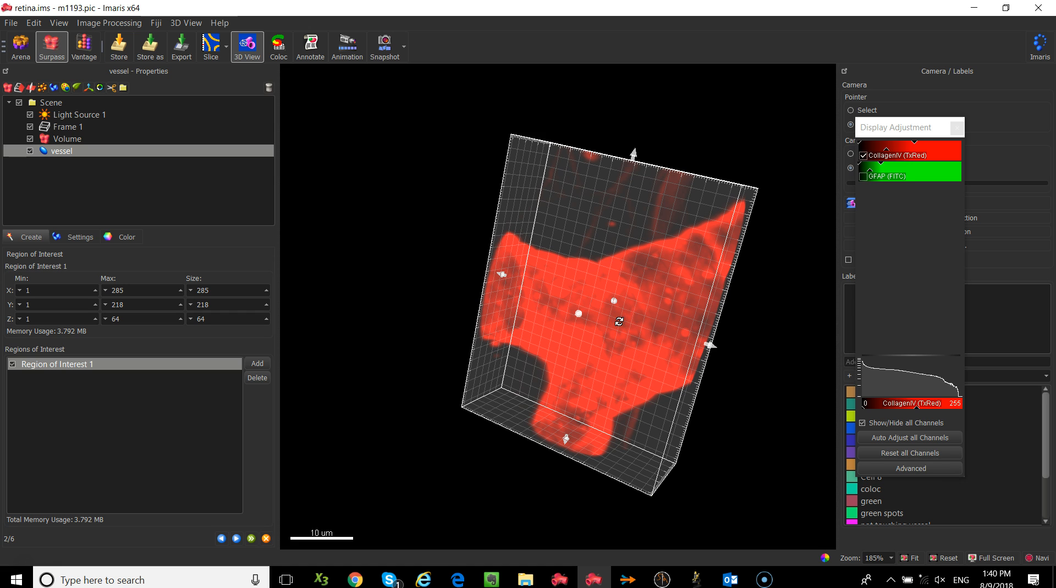
pyautogui.moveTo(618, 321); pyautogui.dragTo(676, 191)
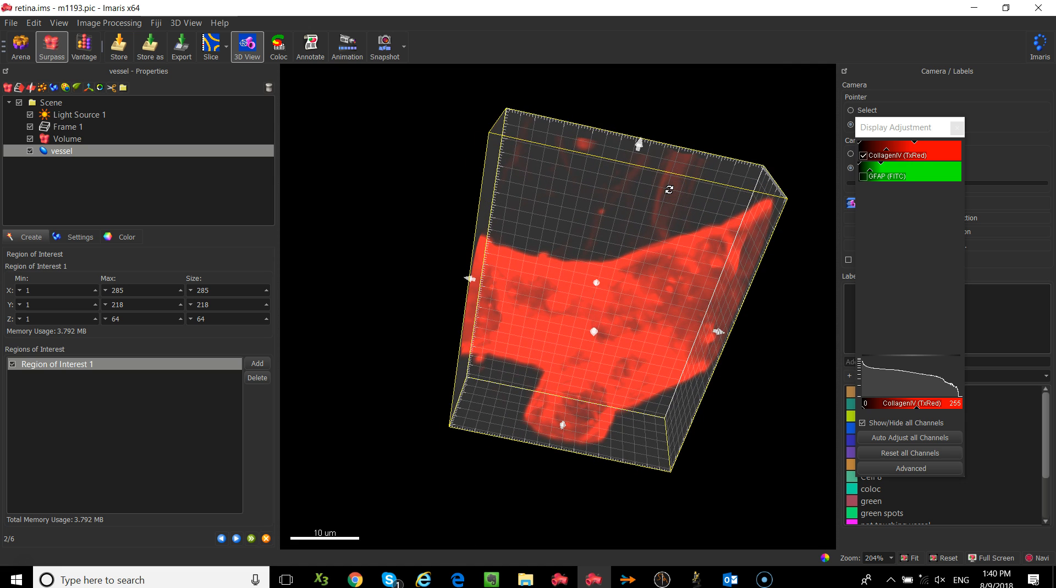
pyautogui.moveTo(639, 139); pyautogui.dragTo(694, 207)
pyautogui.press('Escape')
pyautogui.press('Escape')
pyautogui.moveTo(498, 243); pyautogui.dragTo(542, 303)
pyautogui.press('Escape')
pyautogui.moveTo(541, 350); pyautogui.dragTo(662, 85)
pyautogui.moveTo(581, 312); pyautogui.dragTo(662, 318)
pyautogui.press('Escape')
pyautogui.moveTo(513, 315); pyautogui.dragTo(600, 328)
pyautogui.press('Escape')
pyautogui.moveTo(660, 307); pyautogui.dragTo(354, 370)
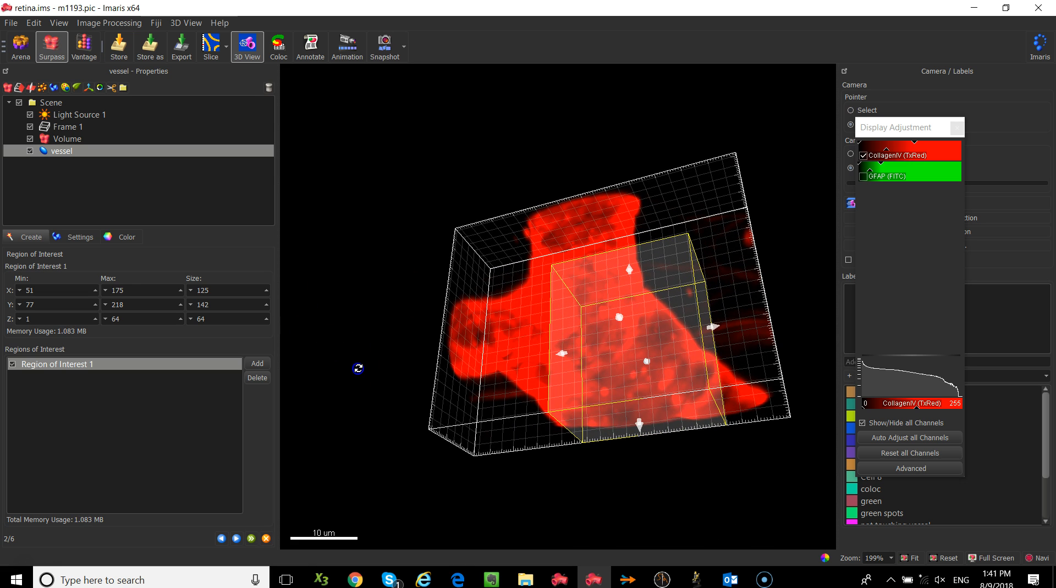
# Step: Move the region of interest across the vessel and place it at X 37–161 and Y 77–218
pyautogui.moveTo(589, 353); pyautogui.dragTo(532, 309)
pyautogui.press('Escape')
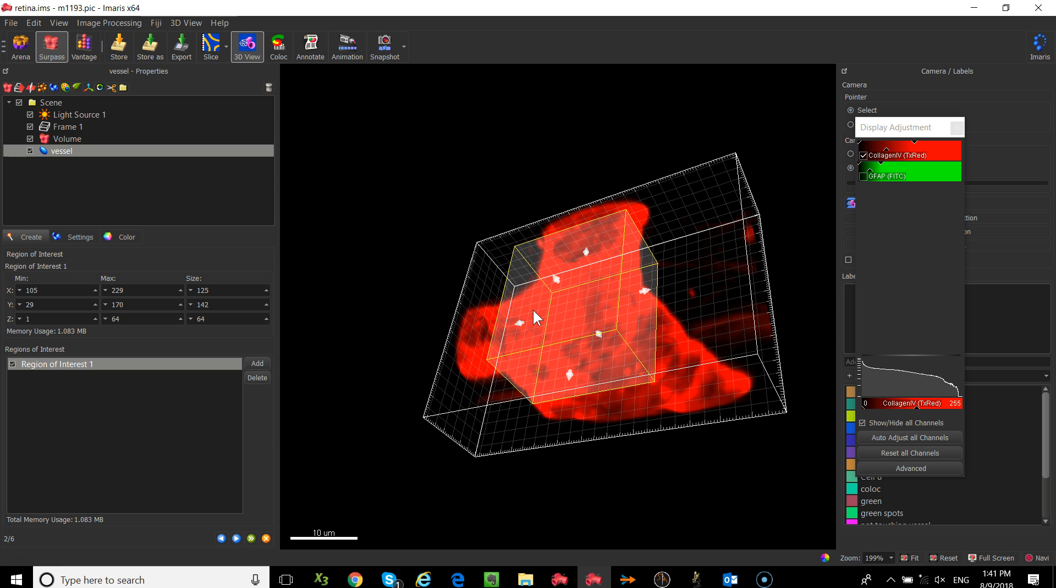
pyautogui.moveTo(596, 297); pyautogui.dragTo(682, 358)
pyautogui.press('Escape')
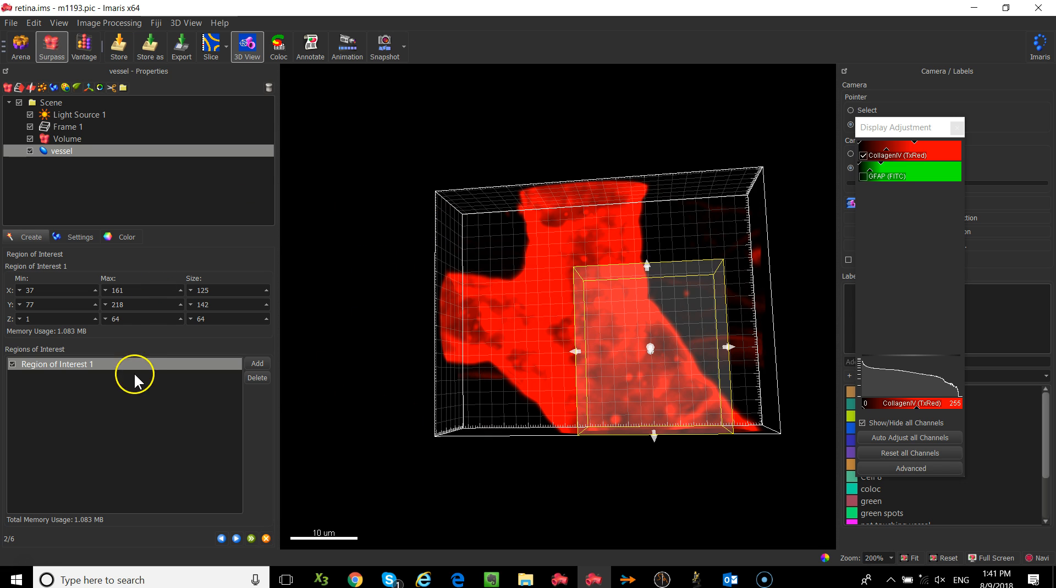
# Step: Add a second region of interest and delete it again
pyautogui.click(258, 363)
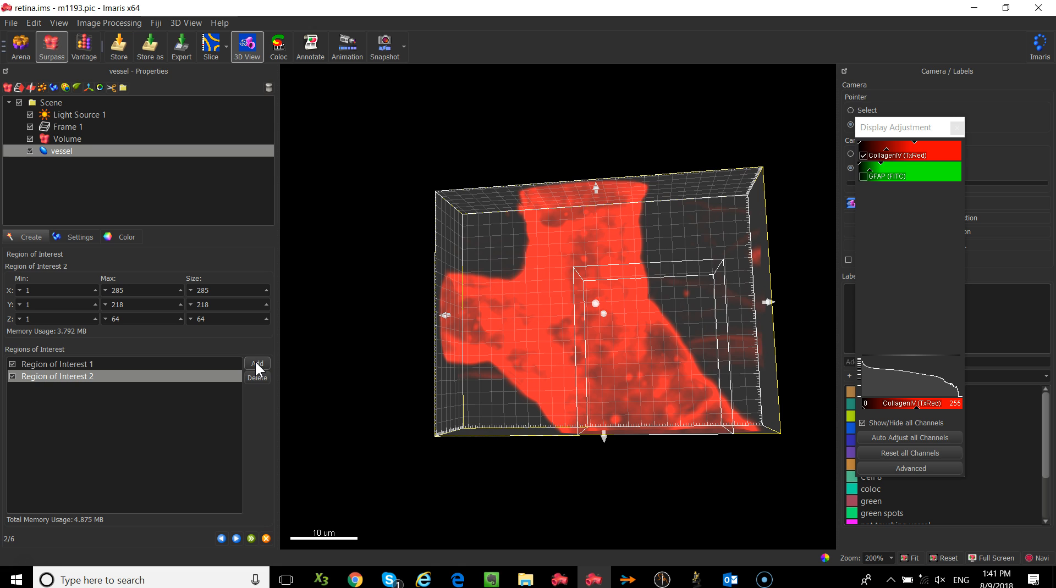
pyautogui.click(252, 374)
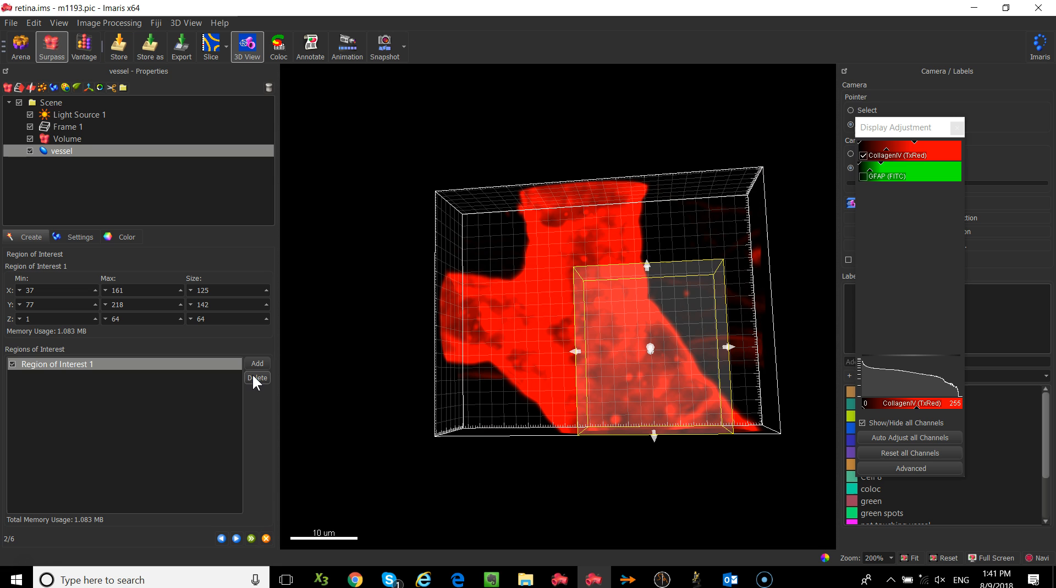
# Step: Accept smoothed CollagenIV with 0.329 µm detail and absolute intensity thresholding, and set the surface's lower threshold to 18.8
pyautogui.click(237, 539)
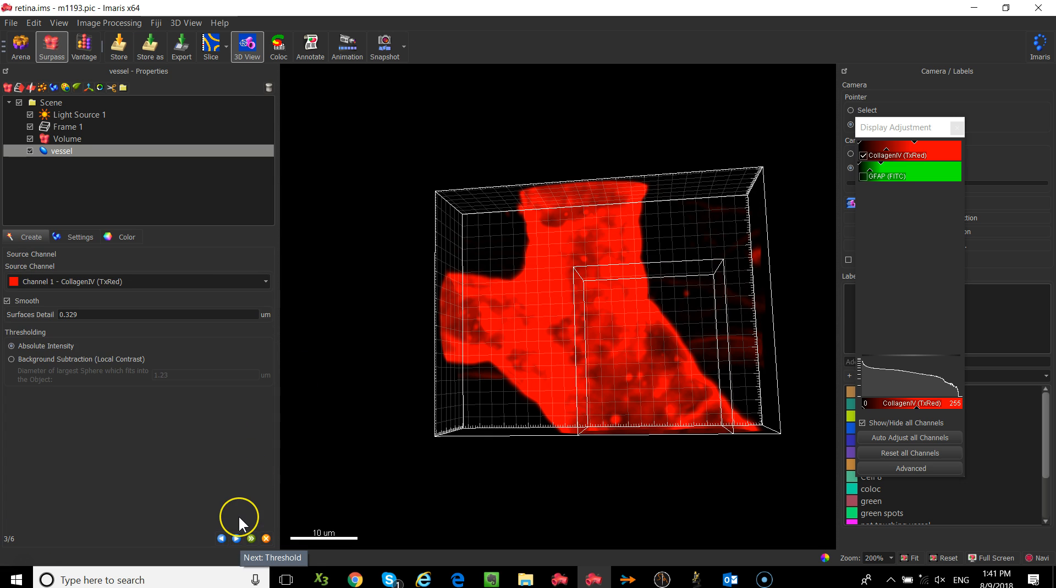
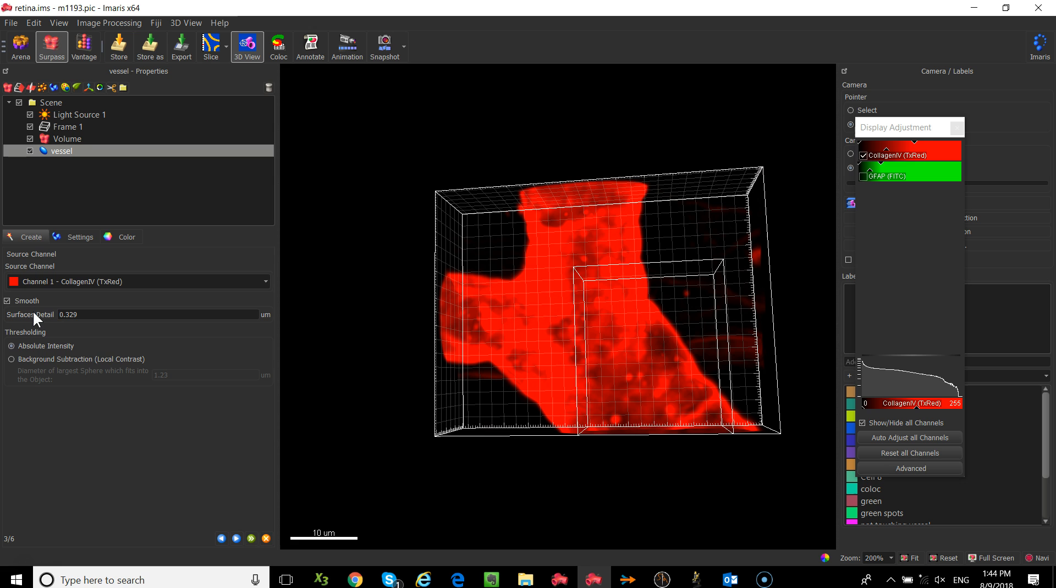
pyautogui.click(237, 536)
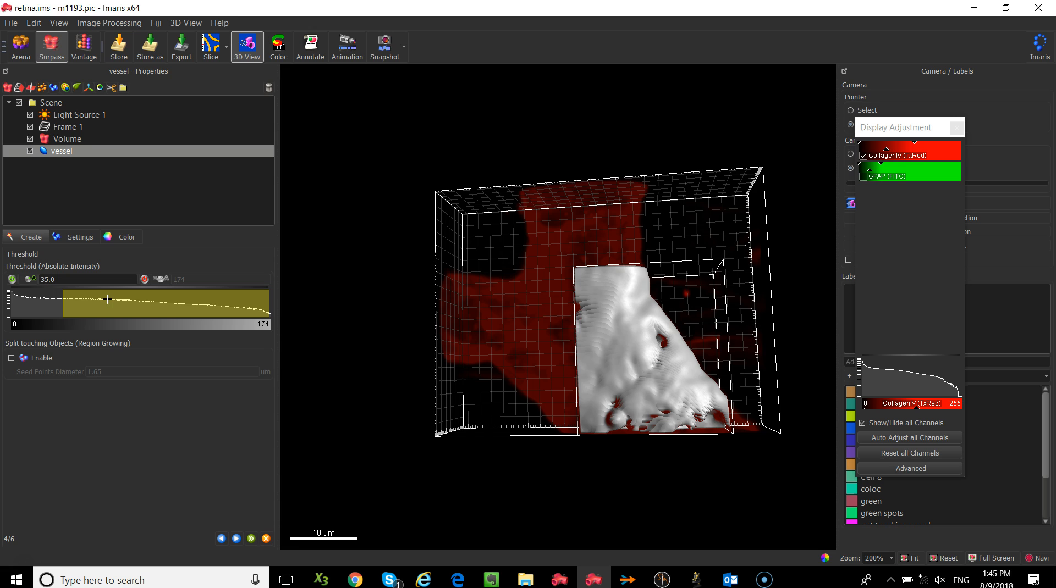
pyautogui.moveTo(63, 294); pyautogui.dragTo(48, 316)
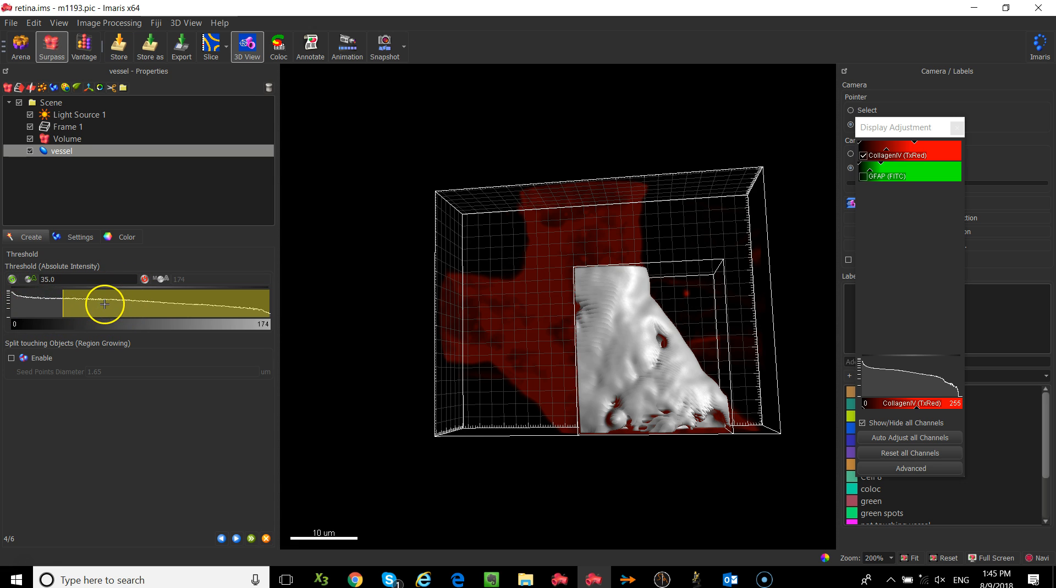
pyautogui.moveTo(65, 305); pyautogui.dragTo(78, 367)
pyautogui.moveTo(80, 375); pyautogui.dragTo(37, 399)
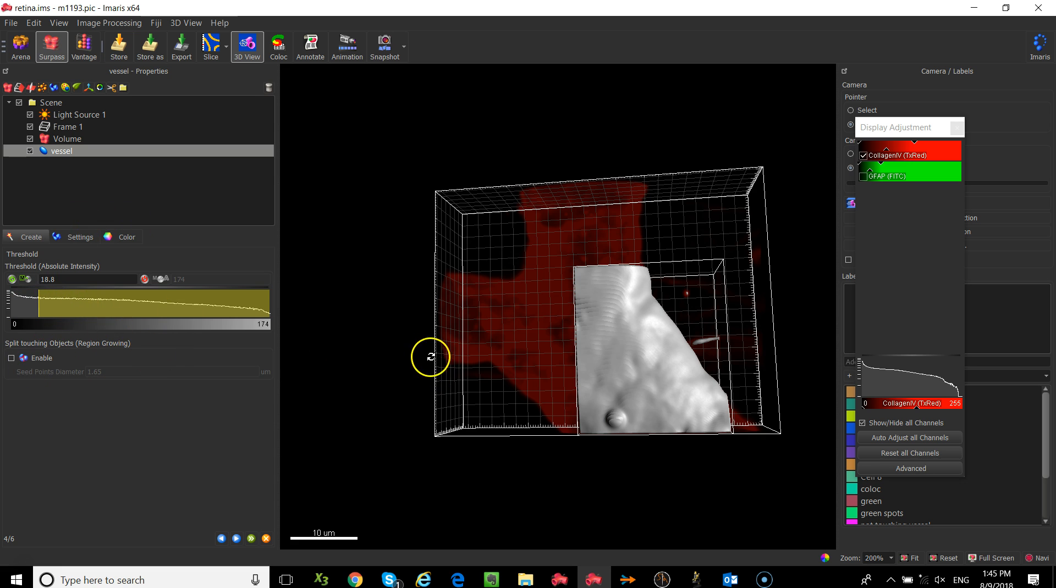
pyautogui.moveTo(702, 424); pyautogui.dragTo(624, 407)
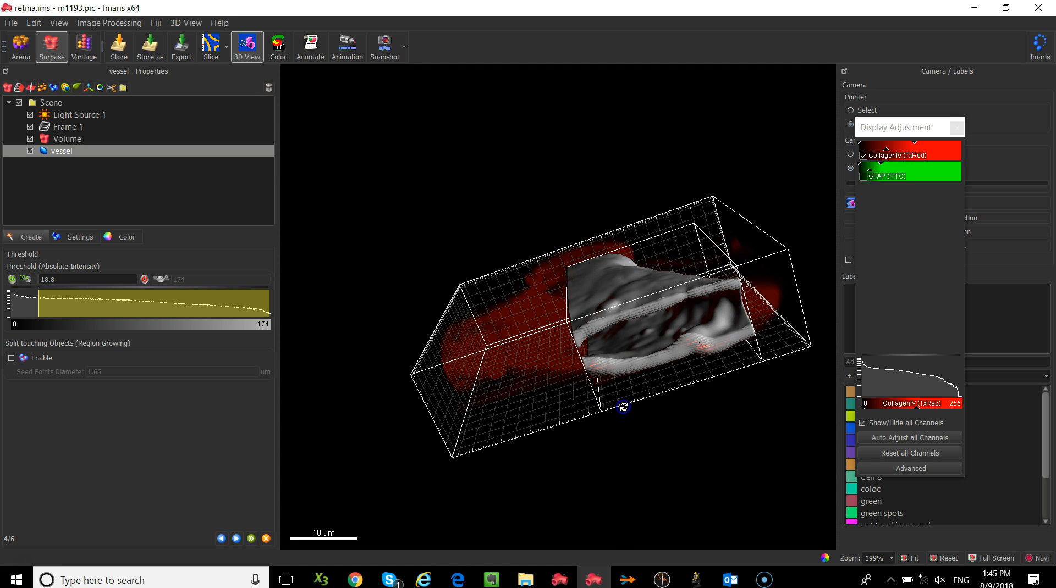
pyautogui.click(236, 538)
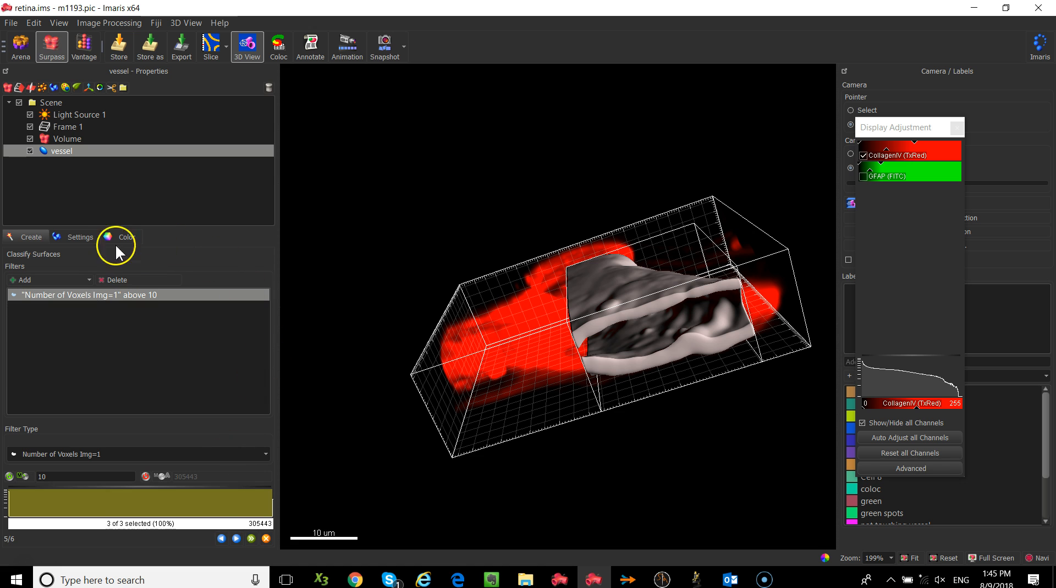
# Step: Keep the filter at Number of Voxels above 10 and compute the vessel surface for the entire image
pyautogui.moveTo(464, 278); pyautogui.dragTo(599, 346)
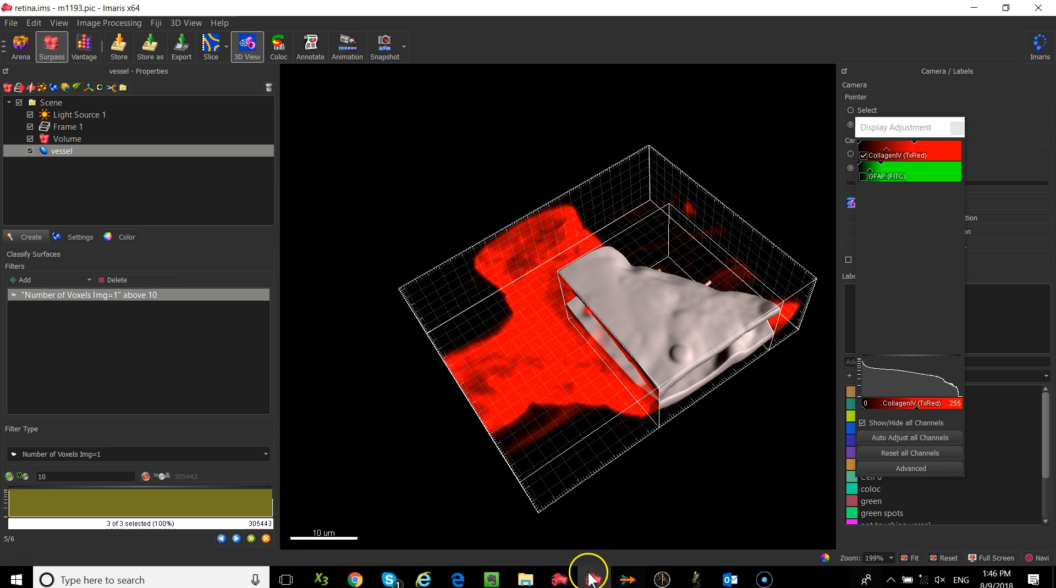
pyautogui.click(237, 539)
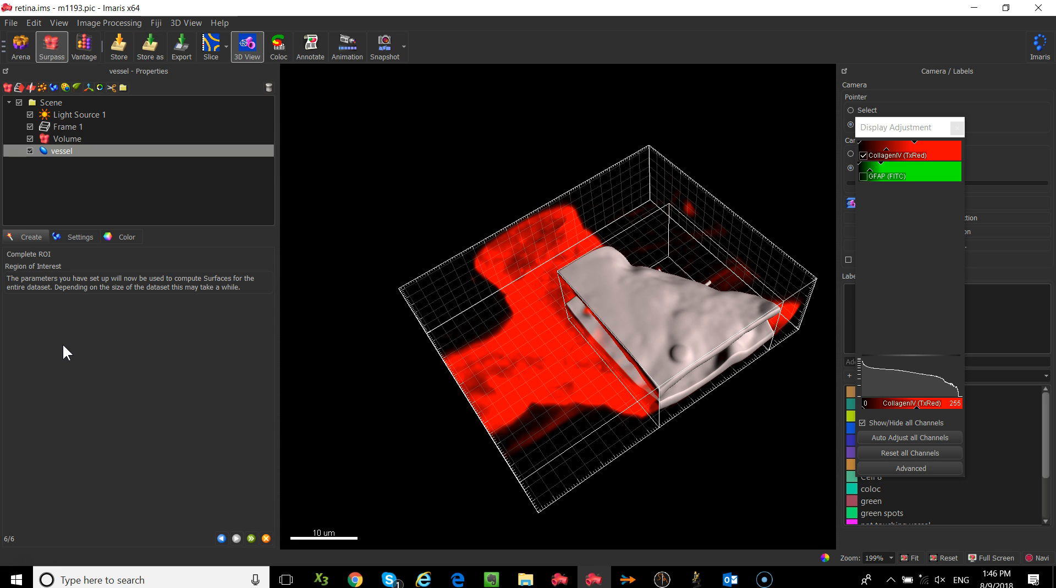
pyautogui.click(251, 539)
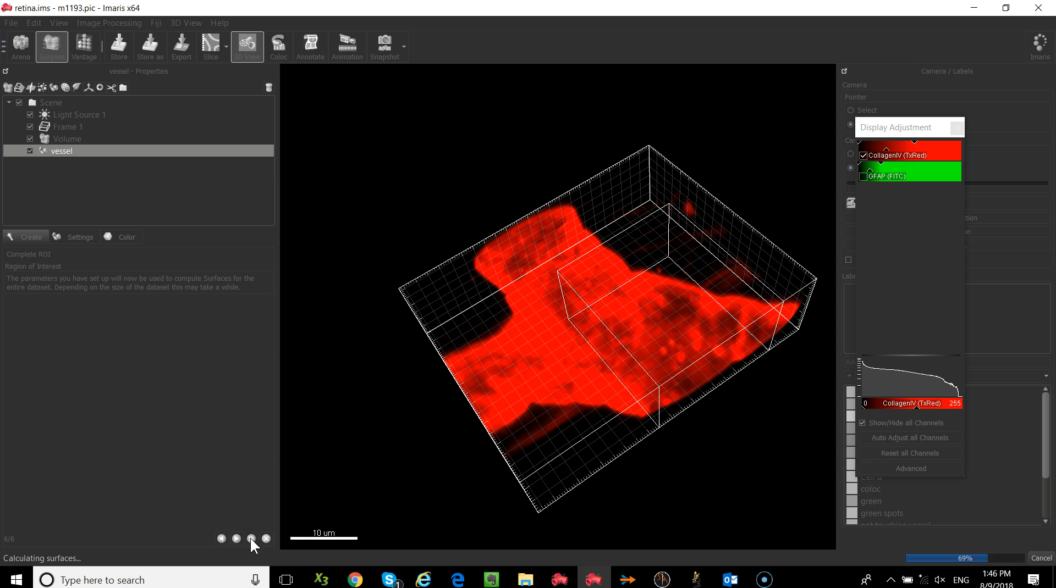
pyautogui.click(420, 464)
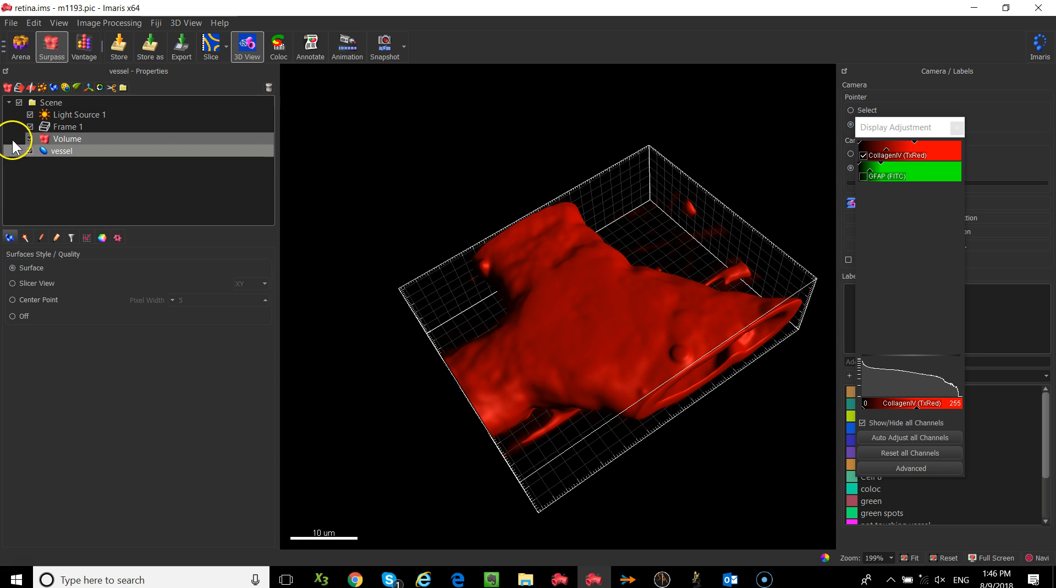
# Step: Hide the volume and inspect the finished vessel surface up close, both its hollow end and its outer wall
pyautogui.click(30, 138)
pyautogui.moveTo(570, 427); pyautogui.dragTo(365, 242)
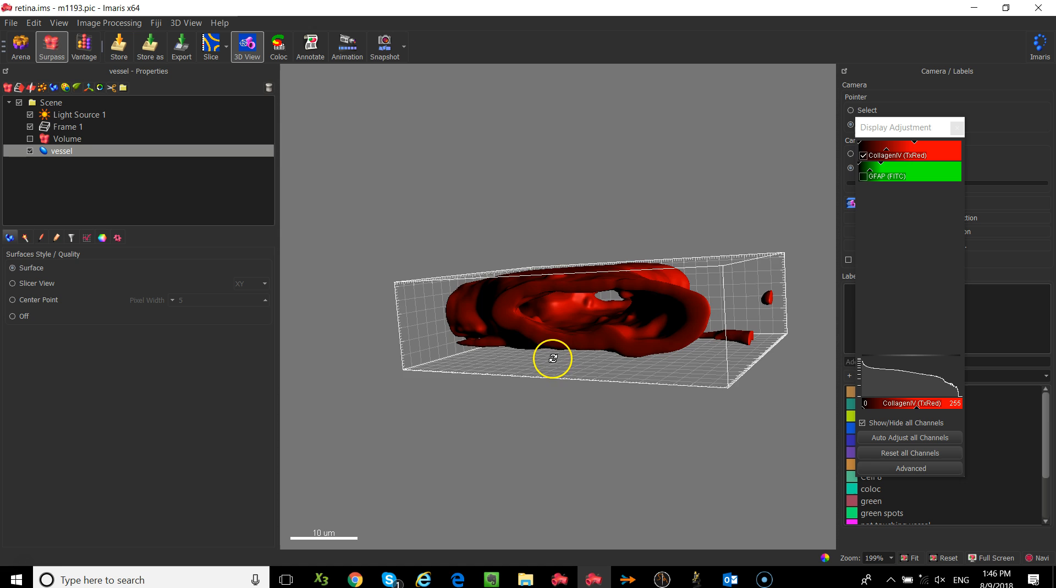
pyautogui.scroll(3, 567, 358)
pyautogui.scroll(6, 567, 359)
pyautogui.moveTo(593, 305); pyautogui.dragTo(617, 318)
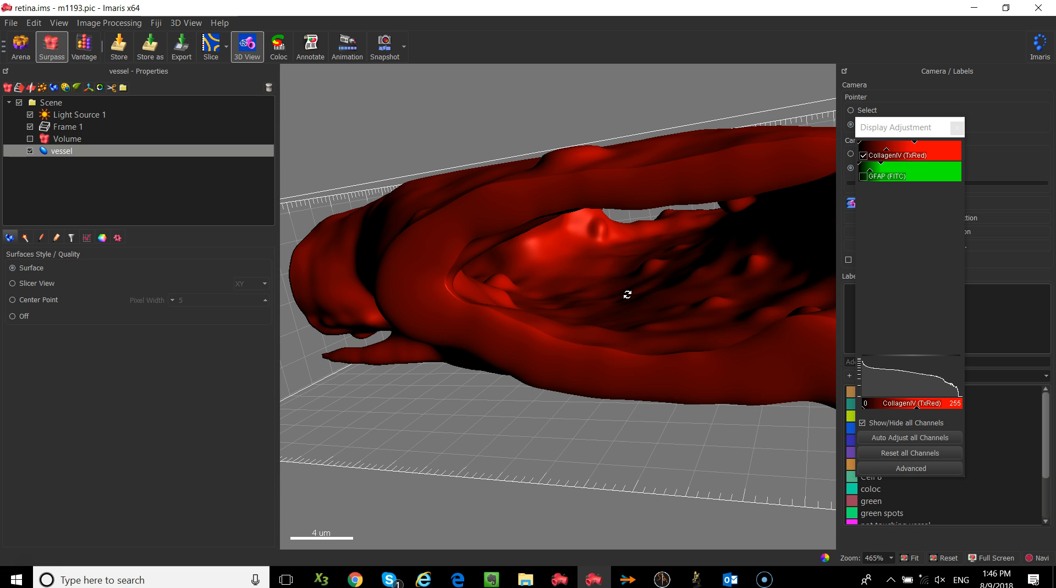
pyautogui.moveTo(539, 208); pyautogui.dragTo(667, 246)
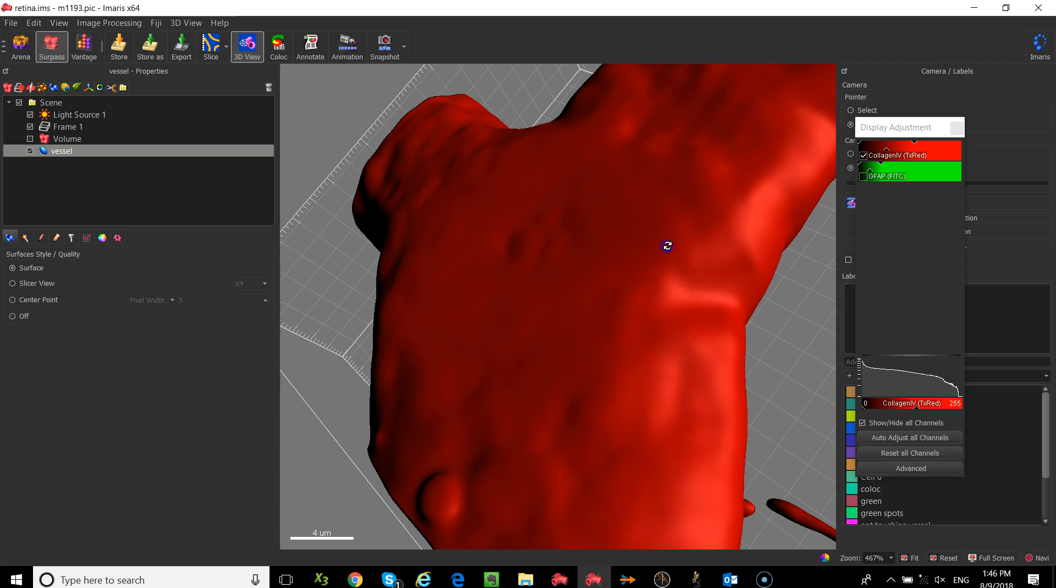
pyautogui.scroll(-3, 580, 239)
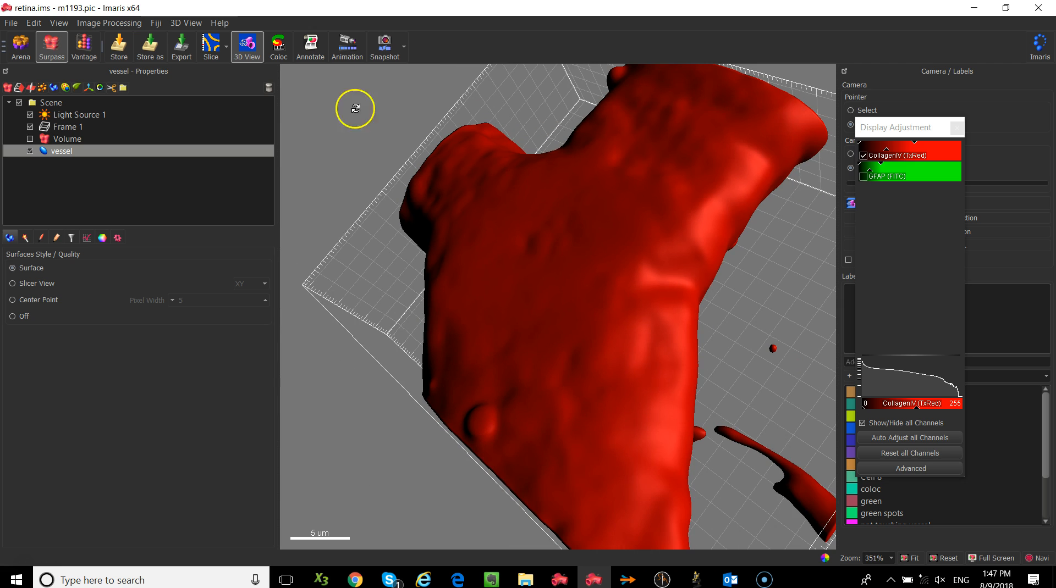
# Step: Redirect Light Source 1 so that it shines down on the vessel surface from above
pyautogui.click(86, 112)
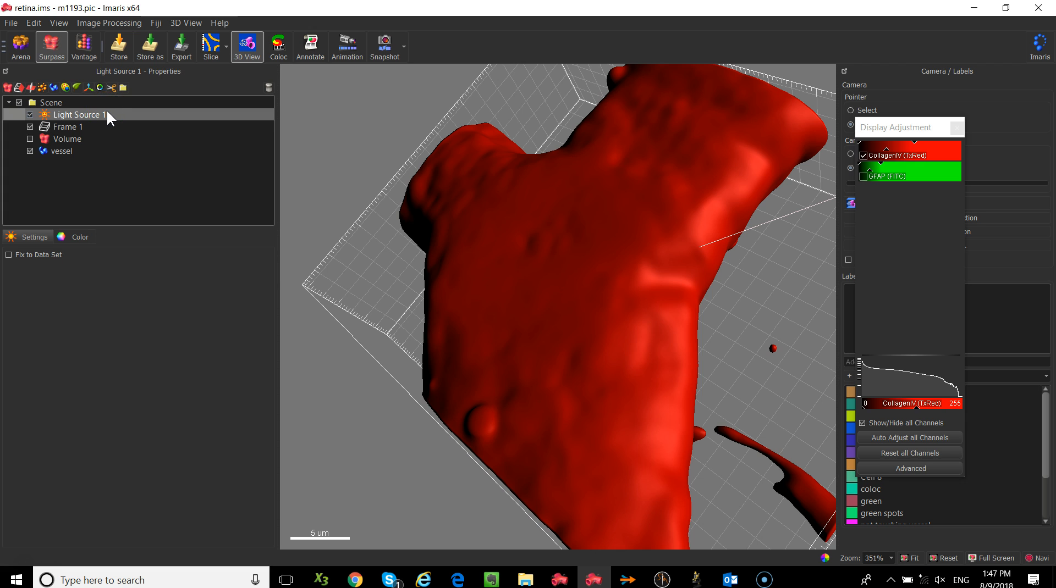
pyautogui.scroll(-5, 535, 361)
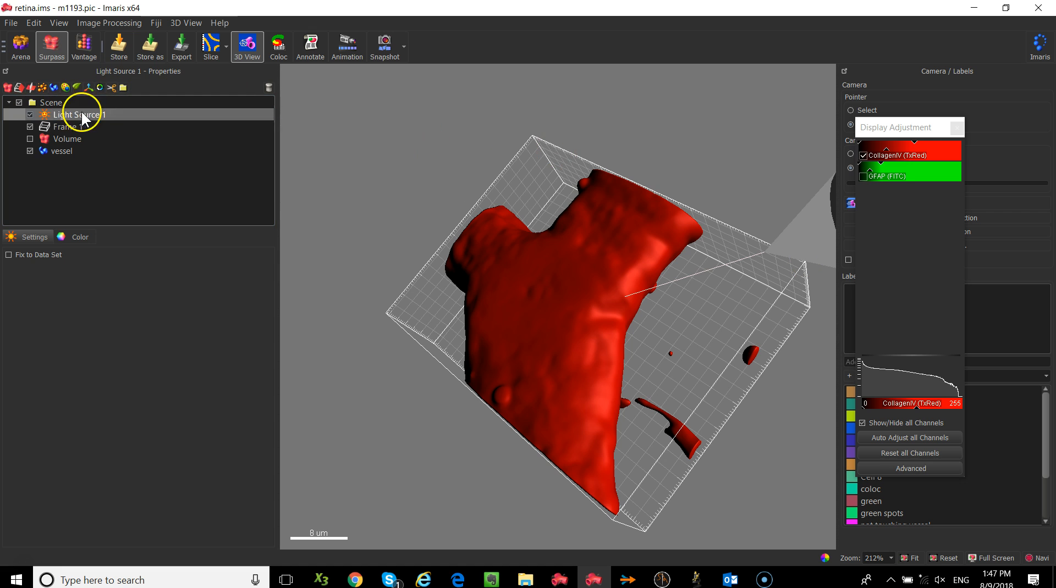
pyautogui.press('Escape')
pyautogui.moveTo(545, 189); pyautogui.dragTo(565, 50)
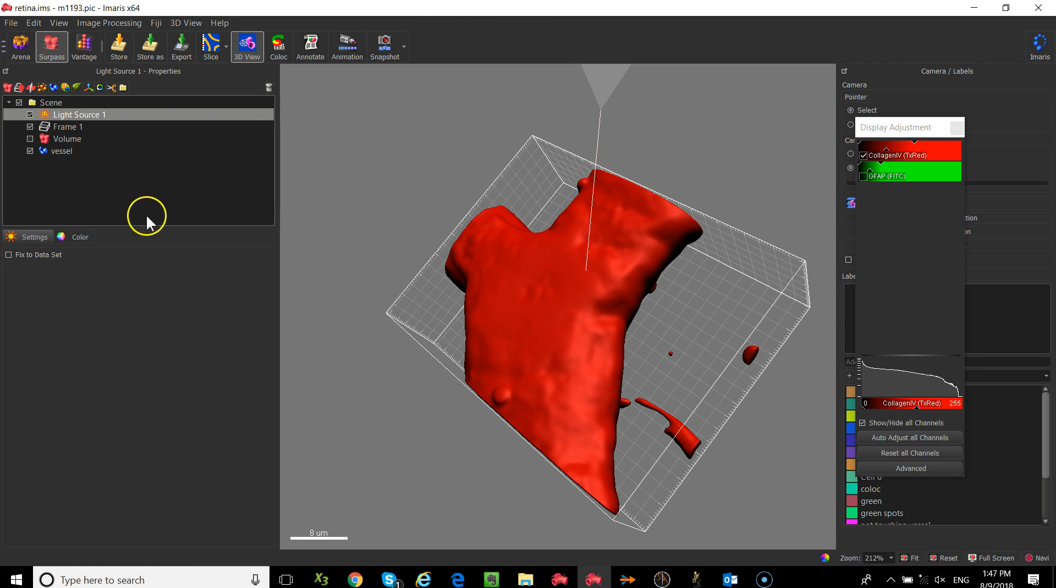
# Step: Show the vessel surface's detailed statistics and list the Volume of each individual surface
pyautogui.click(70, 148)
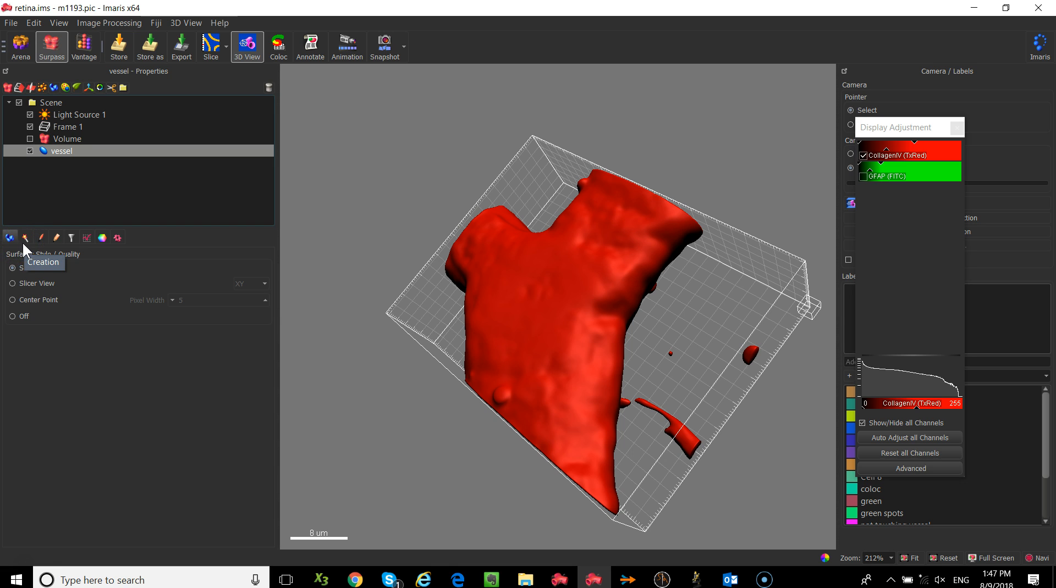
pyautogui.click(87, 240)
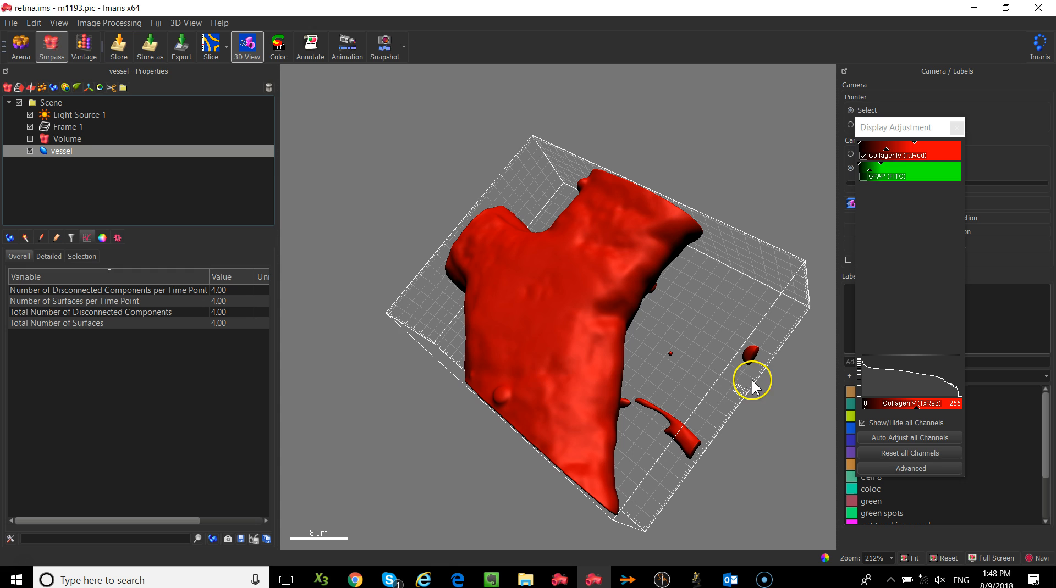
pyautogui.click(49, 257)
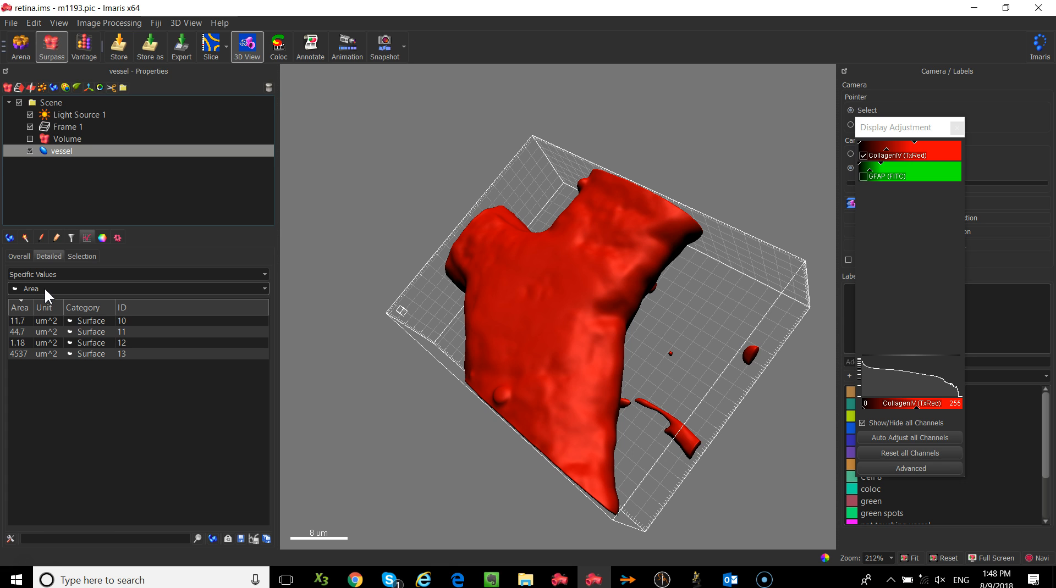
pyautogui.click(156, 289)
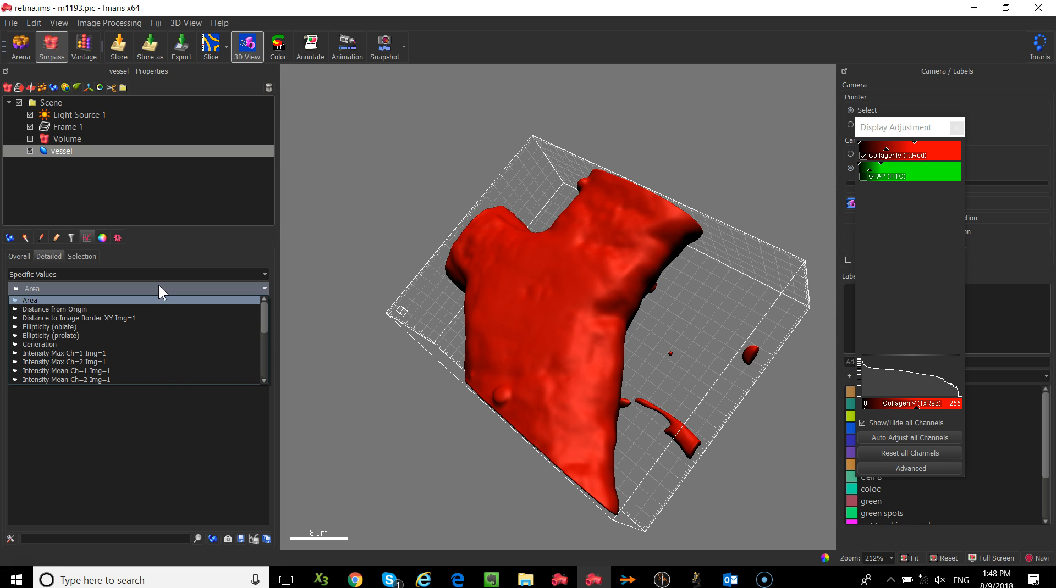
pyautogui.moveTo(262, 306); pyautogui.dragTo(262, 355)
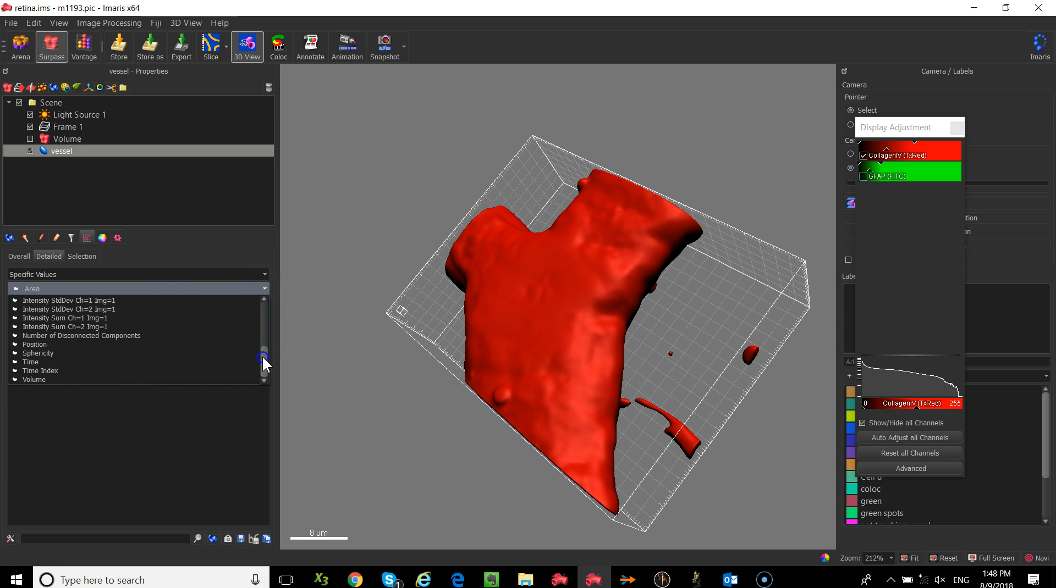
pyautogui.scroll(5, 245, 352)
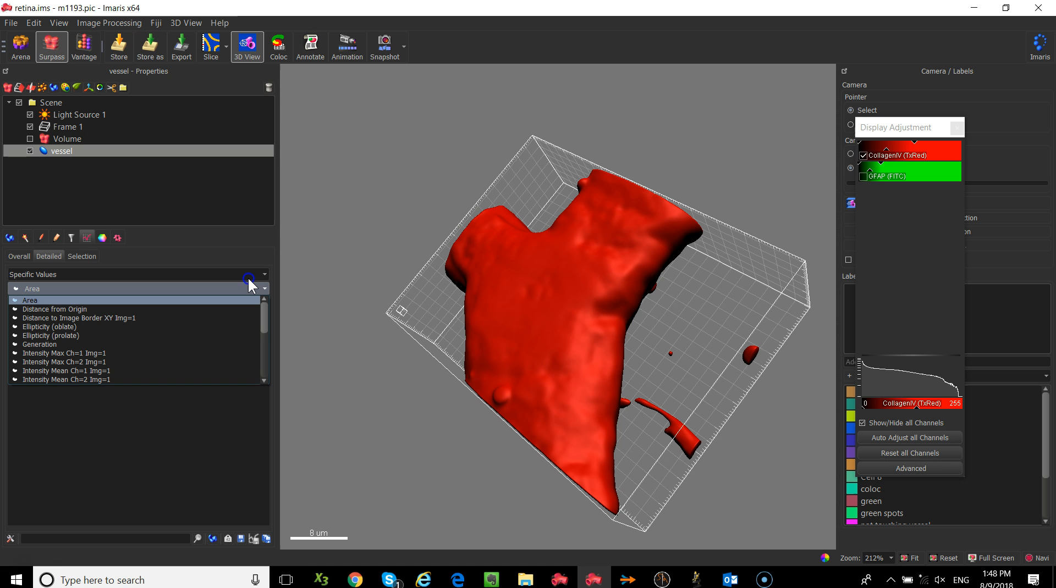
pyautogui.moveTo(260, 313); pyautogui.dragTo(263, 364)
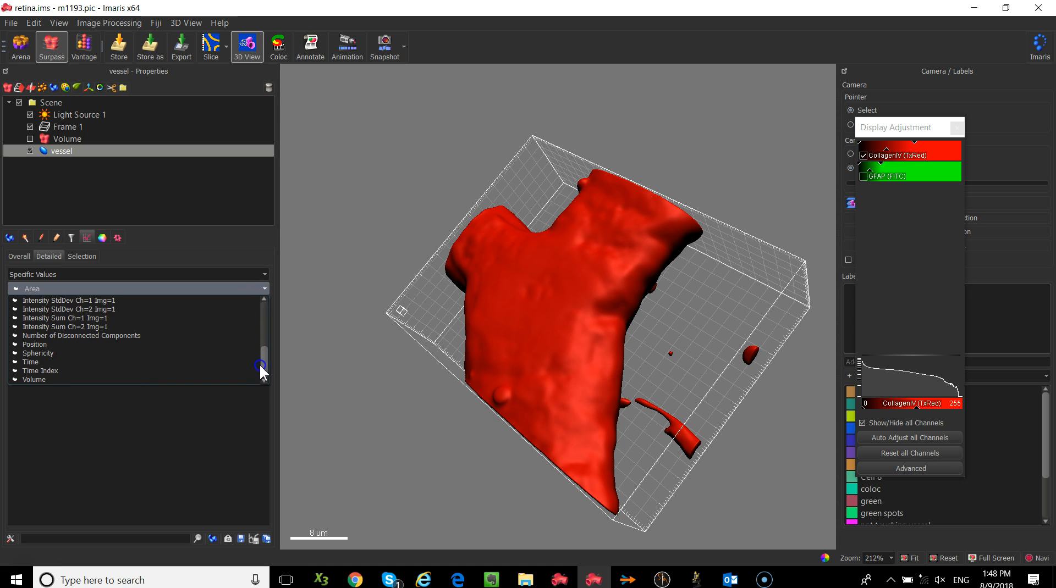
pyautogui.click(182, 381)
pyautogui.click(182, 381)
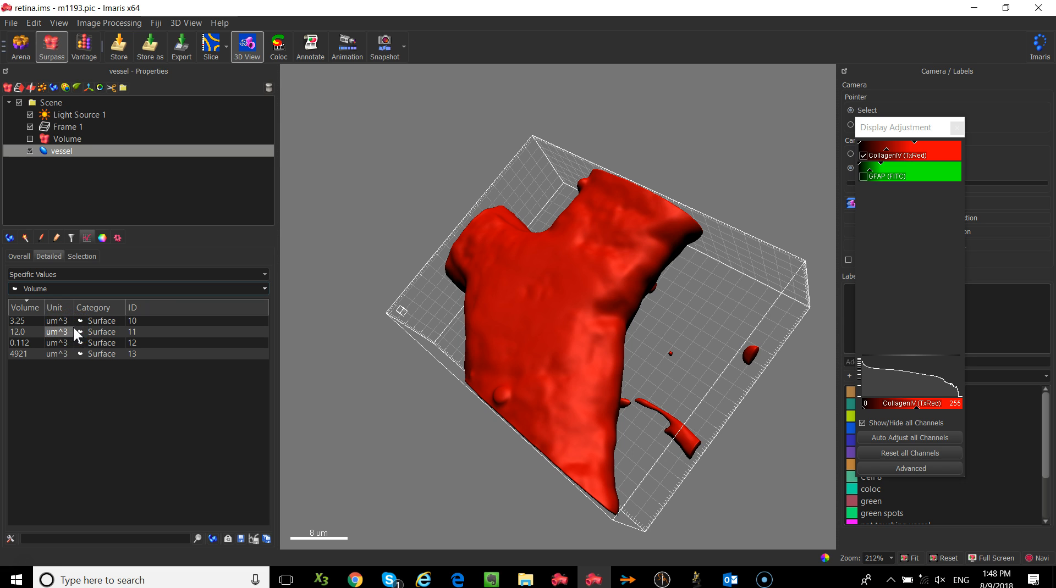
# Step: Select individual entries in the volume table to highlight the matching surface objects in the 3D view
pyautogui.click(91, 322)
pyautogui.click(39, 333)
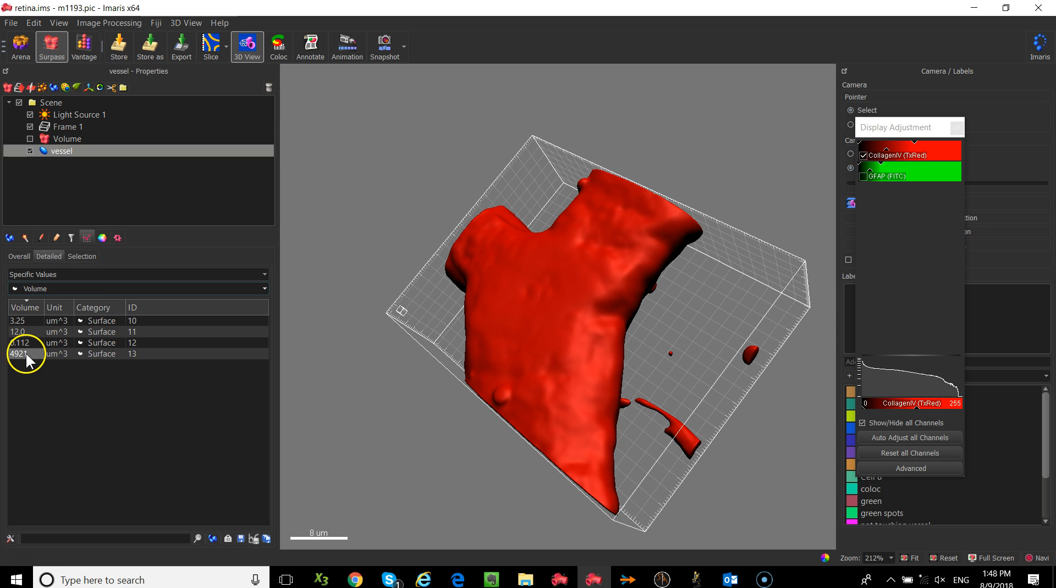
pyautogui.click(26, 353)
pyautogui.click(40, 331)
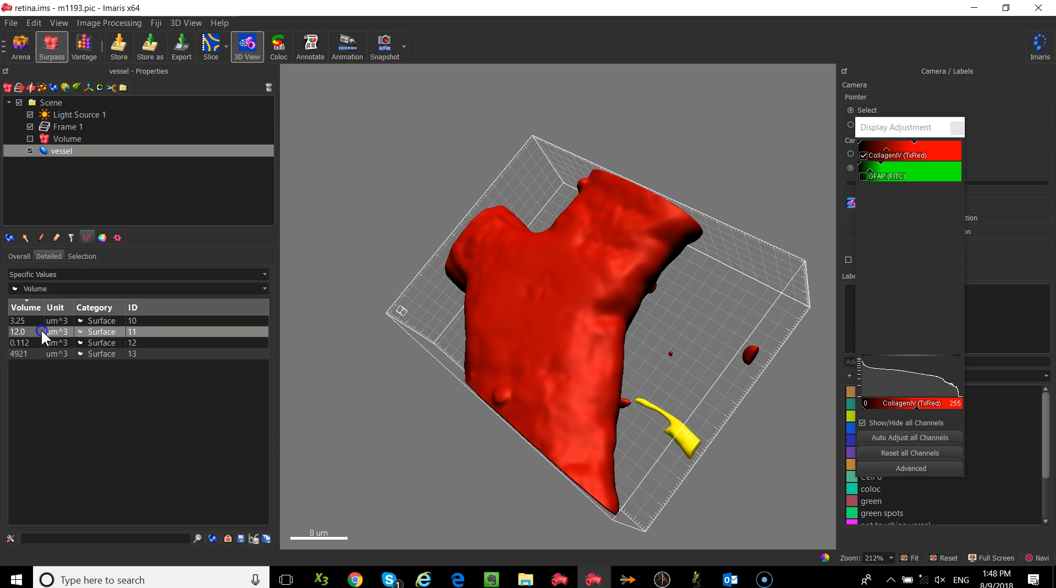
pyautogui.click(36, 341)
pyautogui.click(25, 321)
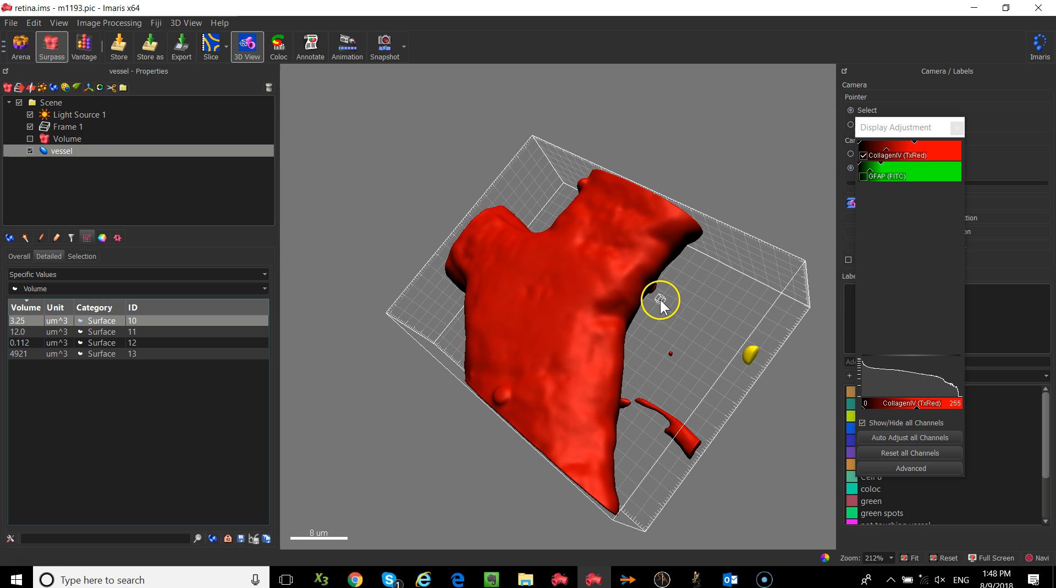
# Step: Pick the small fragments one by one in the 3D view to find their entries in the volume table
pyautogui.press('Escape')
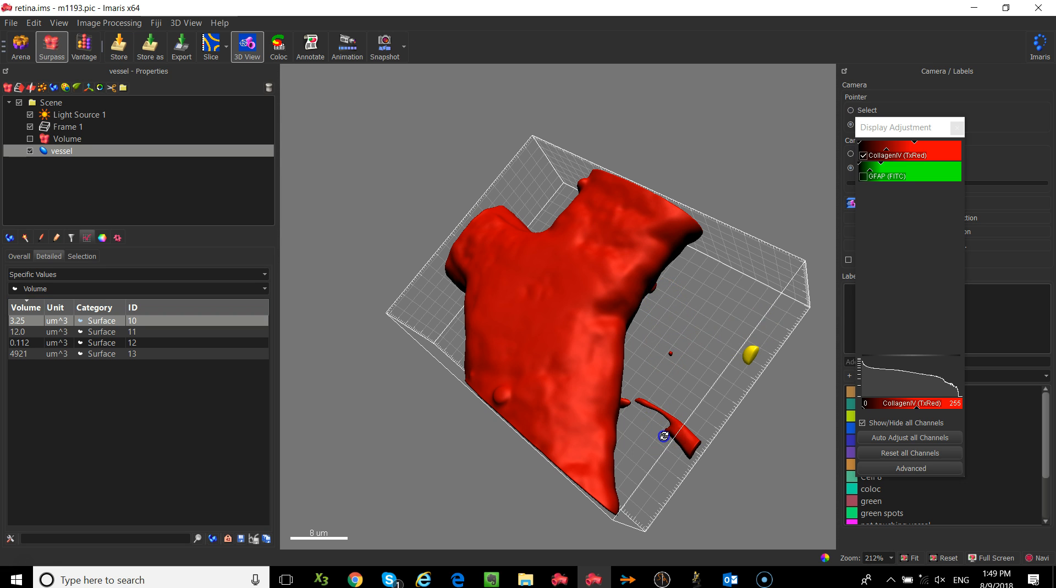
pyautogui.press('Escape')
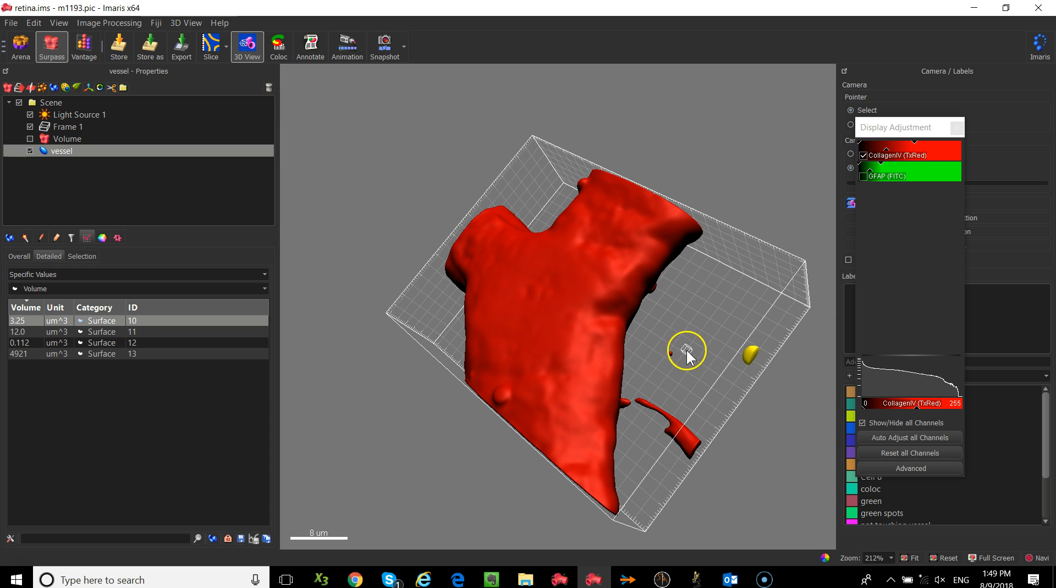
pyautogui.click(670, 354)
pyautogui.click(684, 418)
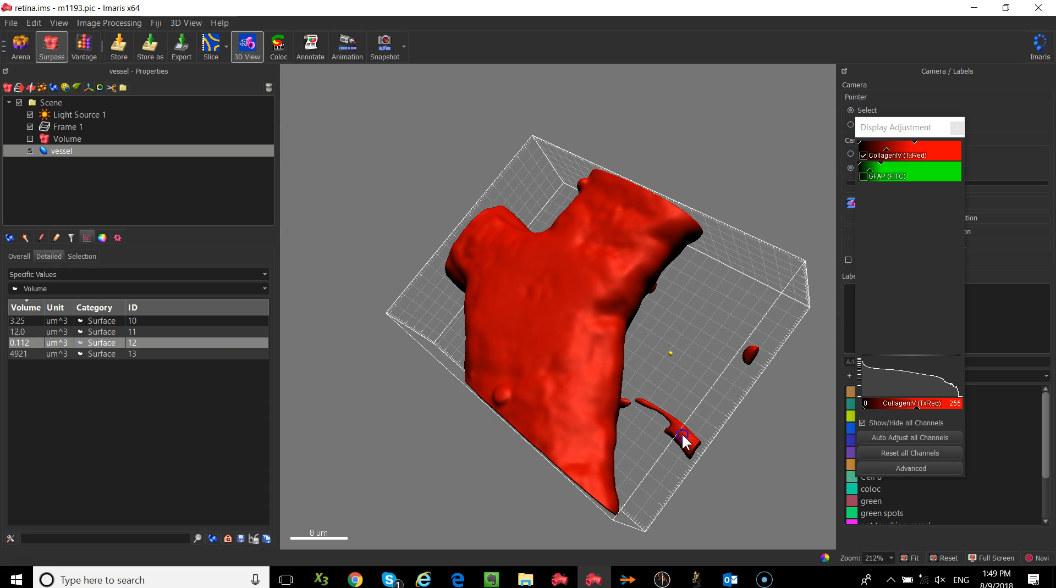
pyautogui.click(748, 354)
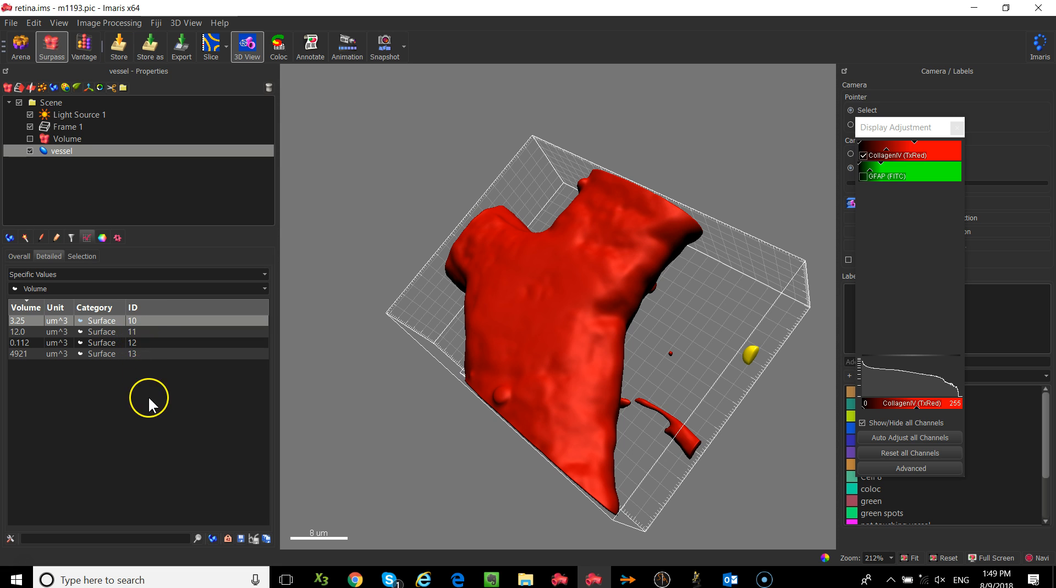
# Step: Select the three small fragments together and add the main vessel to the selection
pyautogui.click(691, 445)
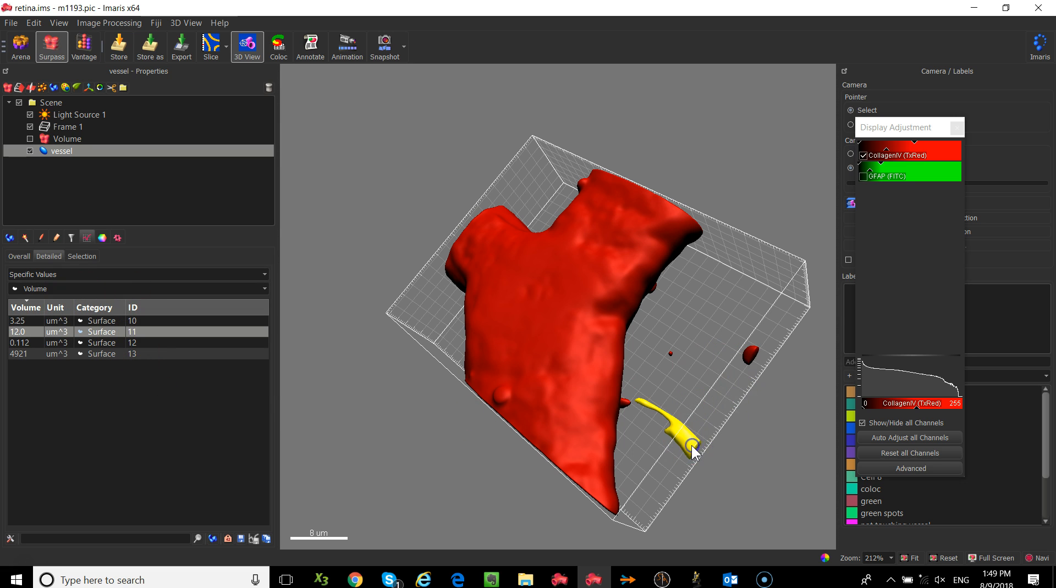
pyautogui.keyDown('ctrl'); pyautogui.click(748, 358); pyautogui.keyUp('ctrl')
pyautogui.keyDown('ctrl'); pyautogui.click(671, 355); pyautogui.keyUp('ctrl')
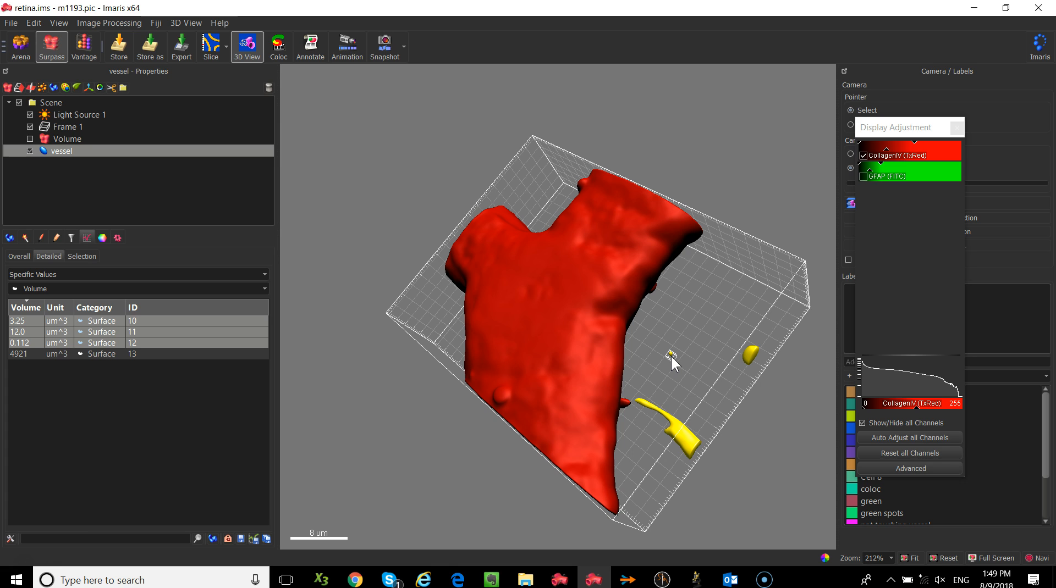
pyautogui.click(654, 401)
pyautogui.click(460, 341)
# Step: Edit the vessel surface by selecting the three small fragments beside the main vessel and deleting them
pyautogui.click(68, 238)
pyautogui.click(54, 239)
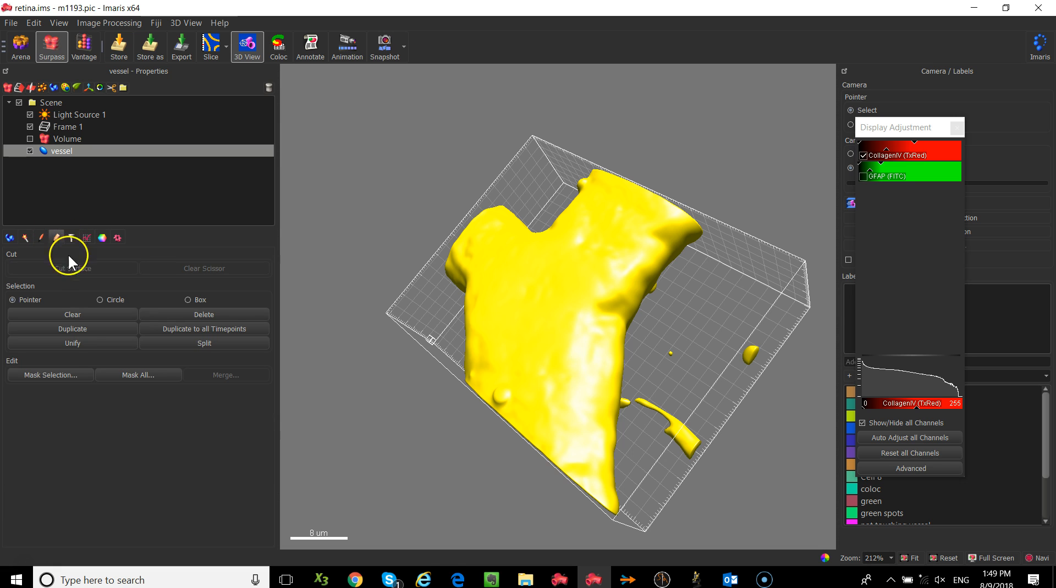
pyautogui.click(216, 313)
pyautogui.click(676, 435)
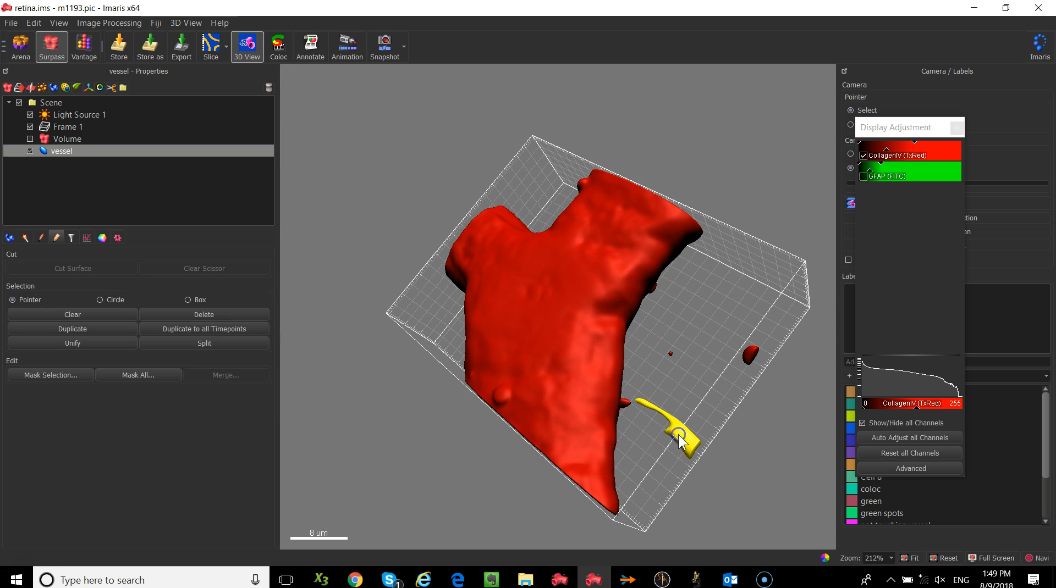
pyautogui.keyDown('ctrl'); pyautogui.click(749, 356); pyautogui.keyUp('ctrl')
pyautogui.keyDown('ctrl'); pyautogui.click(672, 356); pyautogui.keyUp('ctrl')
pyautogui.click(198, 316)
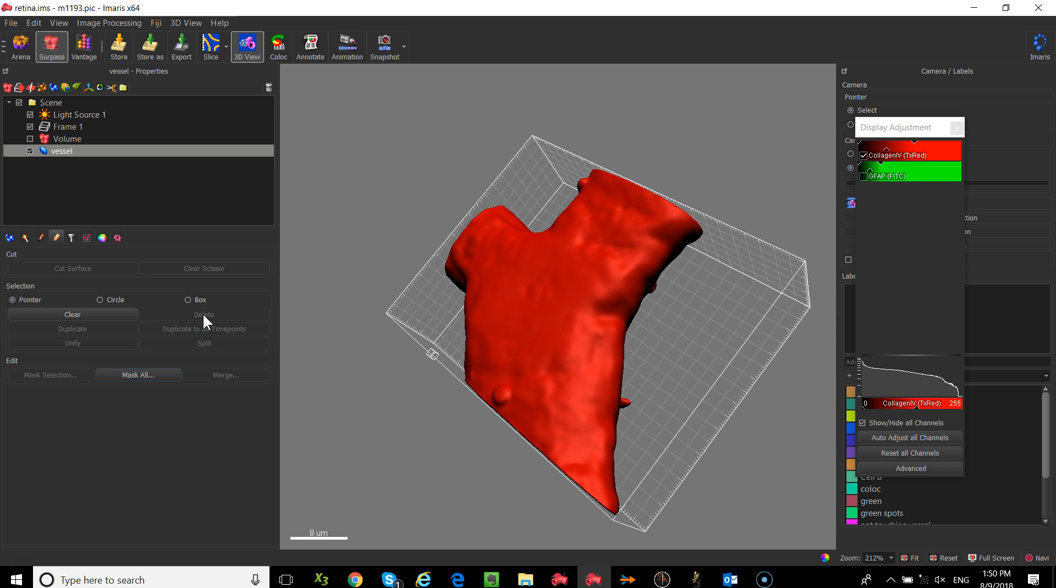
# Step: Export all statistics of the vessel surface to Documents as a Microsoft Excel (*.xls) file named retina
pyautogui.click(83, 237)
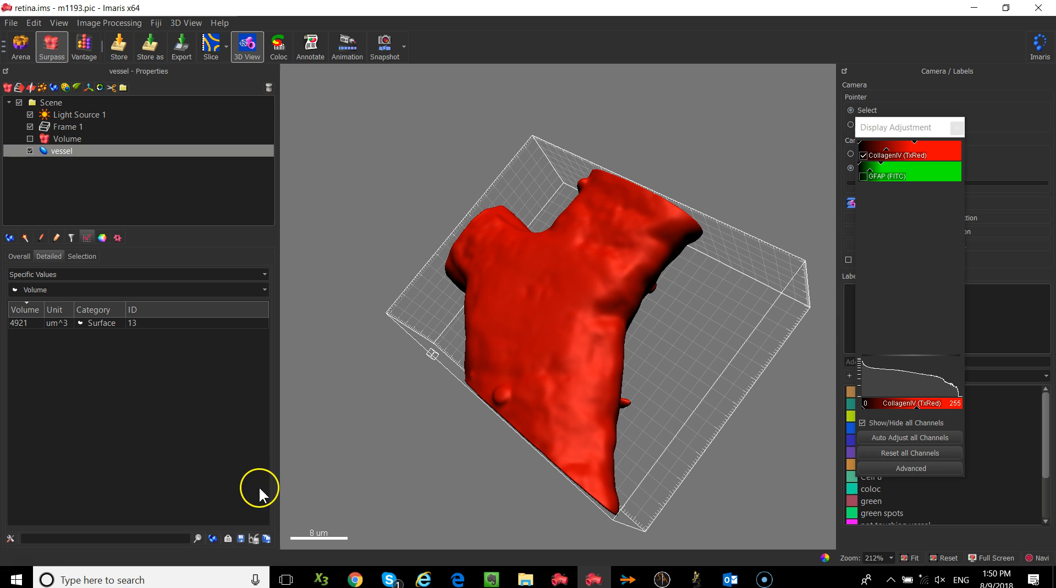
pyautogui.click(266, 539)
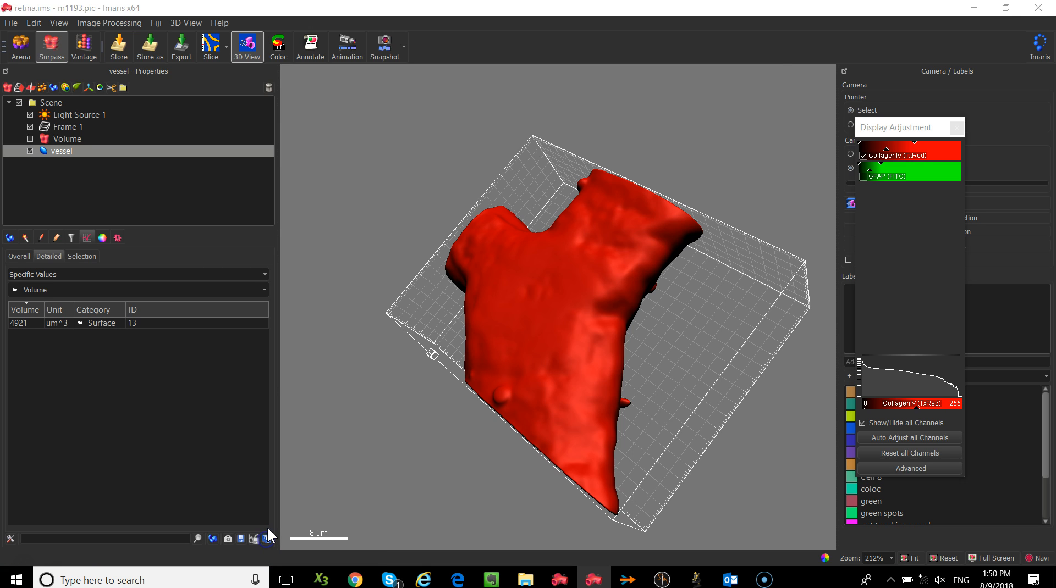
pyautogui.click(513, 333)
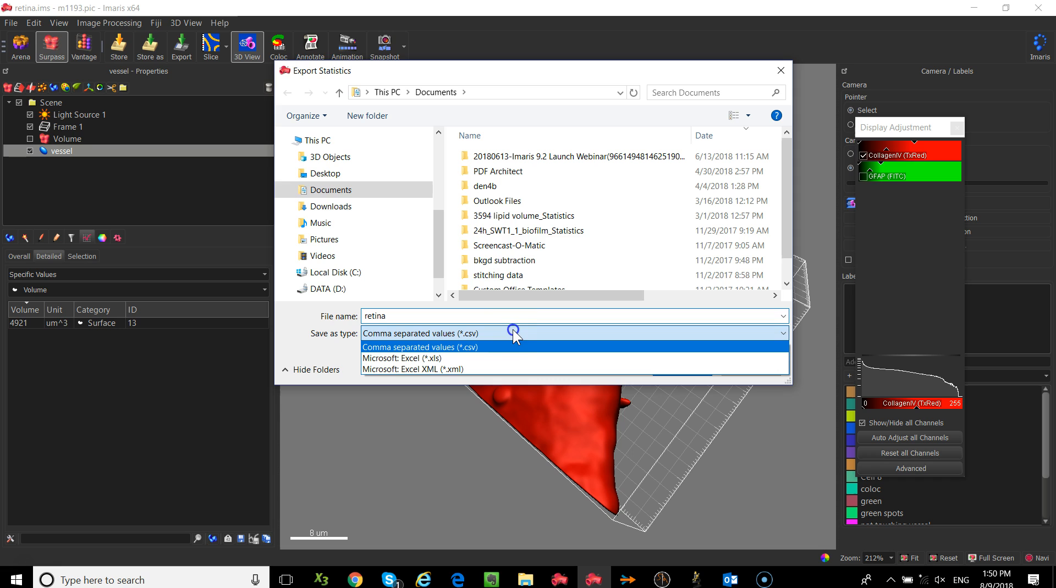
pyautogui.click(497, 359)
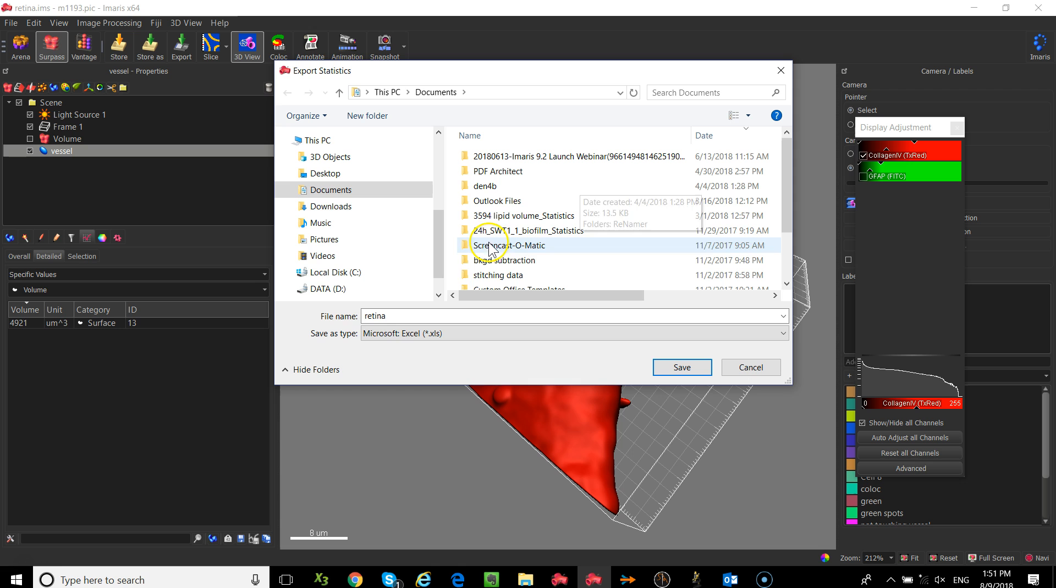
pyautogui.click(695, 367)
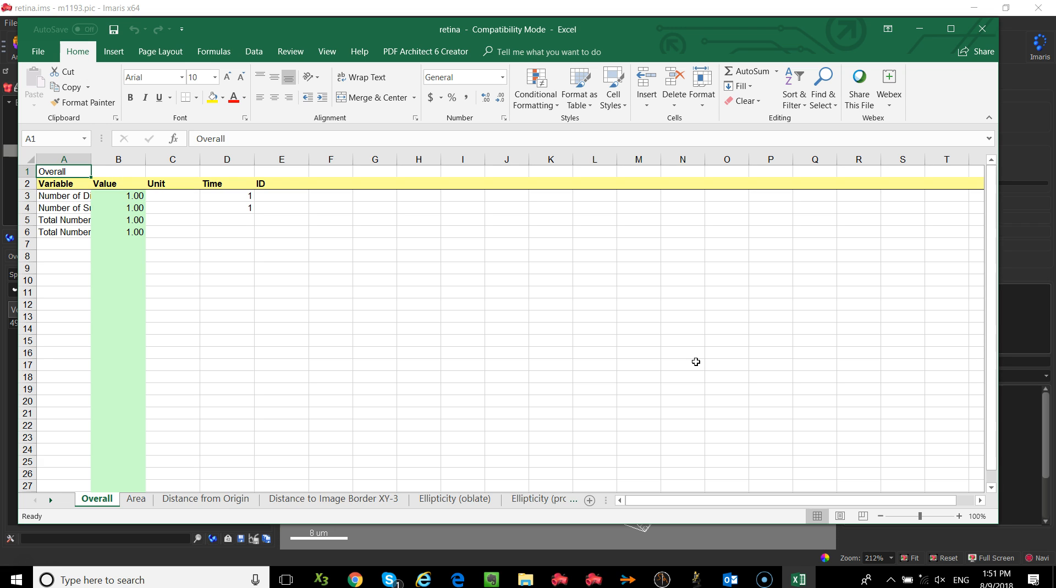
# Step: Look through the exported Excel workbook's sheets from Area to Ellipticity (prolate), and close the workbook
pyautogui.click(141, 501)
pyautogui.click(183, 499)
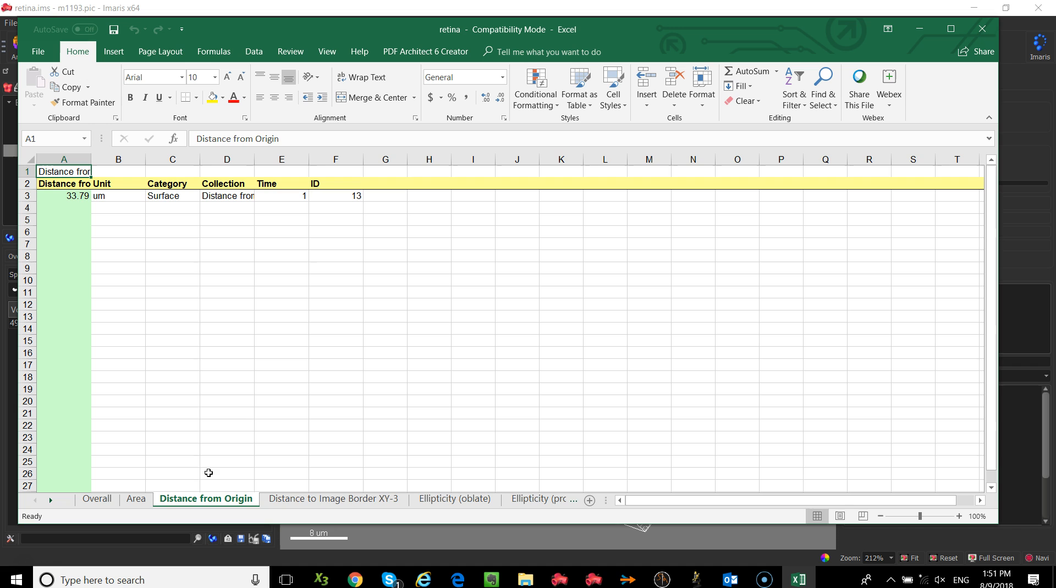
pyautogui.click(319, 500)
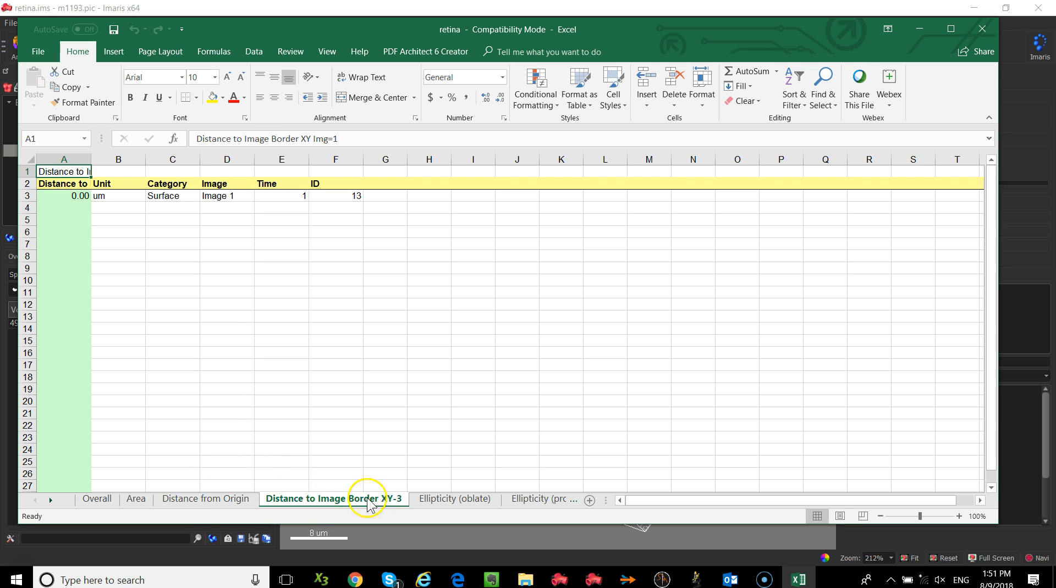
pyautogui.click(443, 499)
pyautogui.click(530, 499)
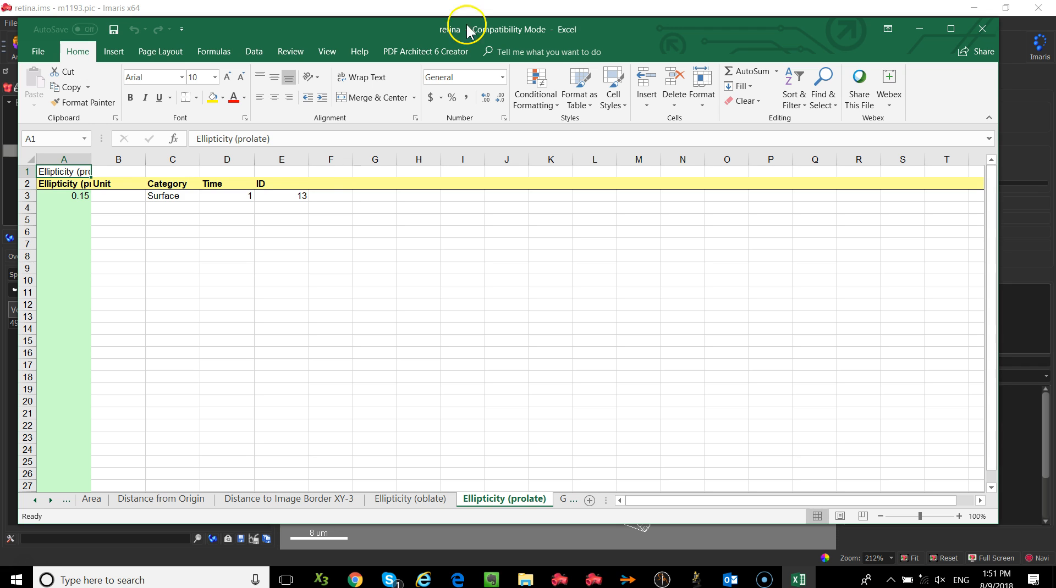
pyautogui.click(984, 32)
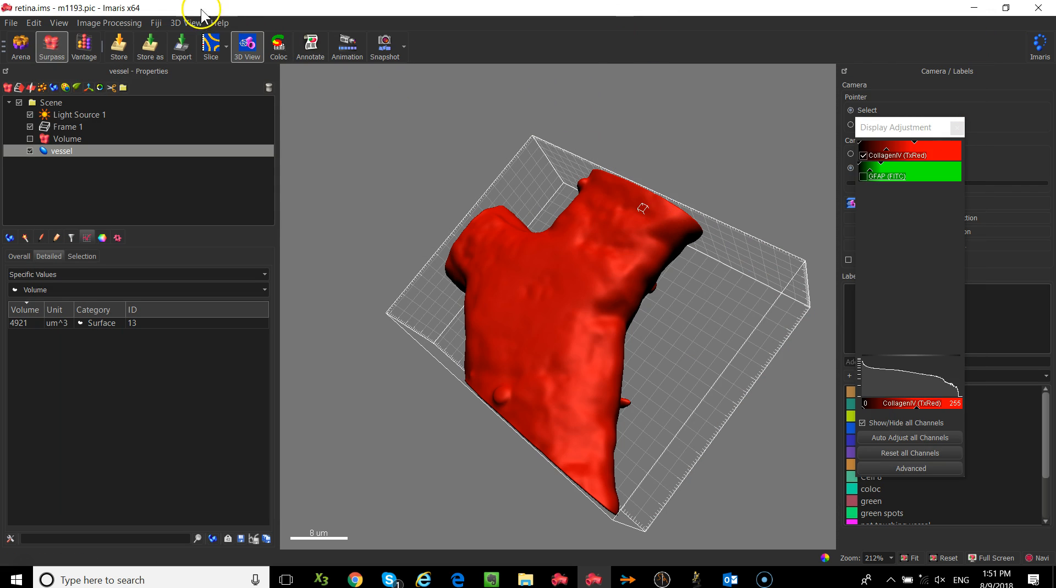
# Step: Return to the Arena image browser without saving the changes to retina.ims
pyautogui.click(22, 55)
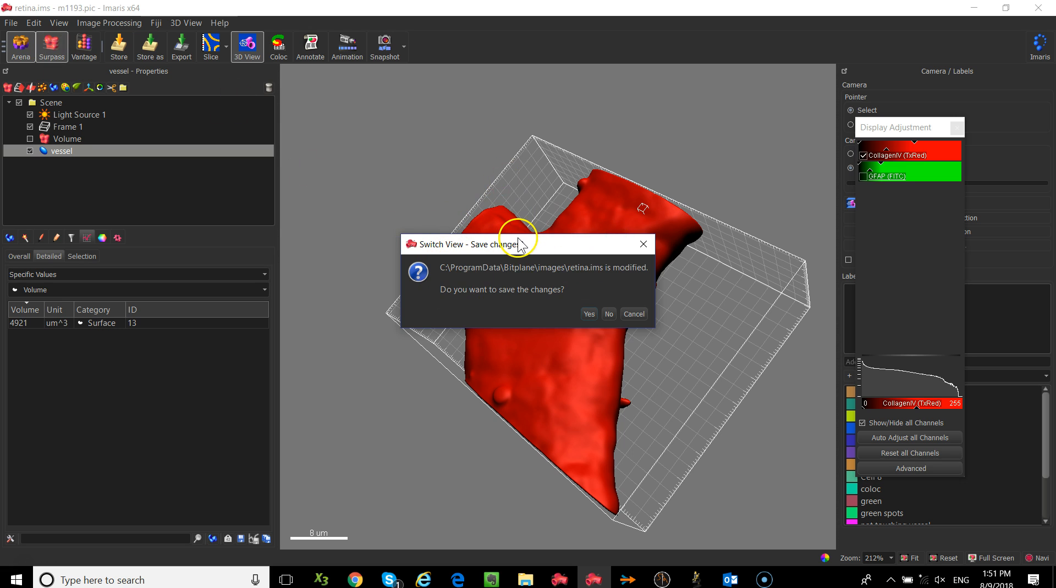
pyautogui.moveTo(513, 244); pyautogui.dragTo(502, 196)
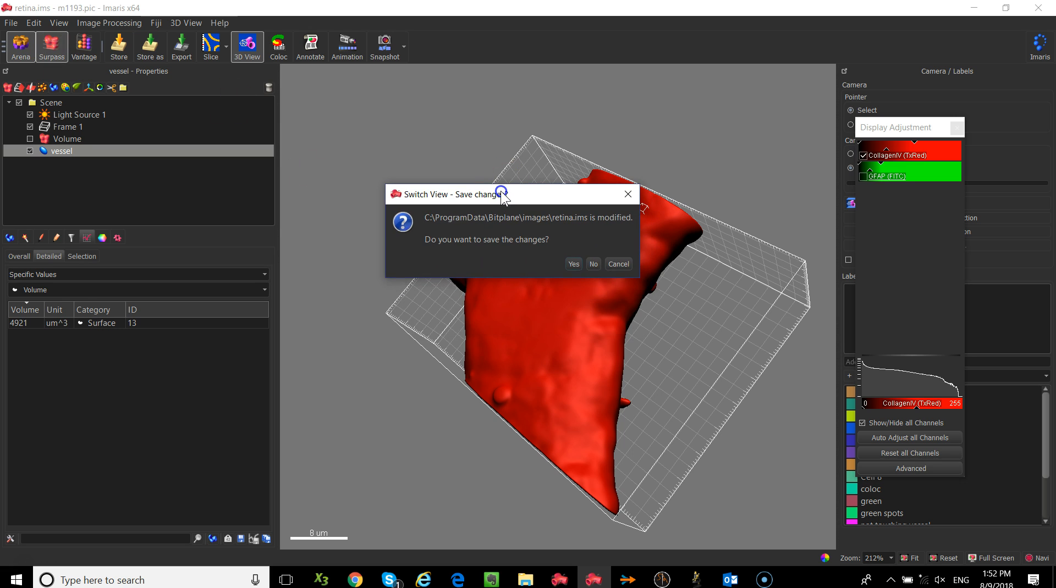
pyautogui.click(593, 264)
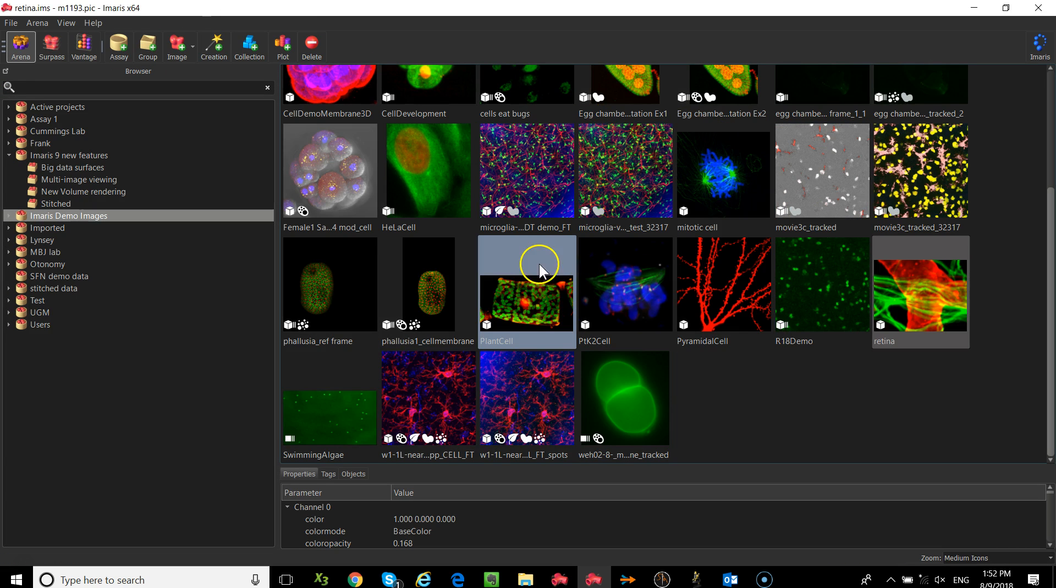
# Step: Open the PlantCell demo image, hide its cell wall channel and tilt the 3D view of the chloroplasts
pyautogui.moveTo(502, 272)
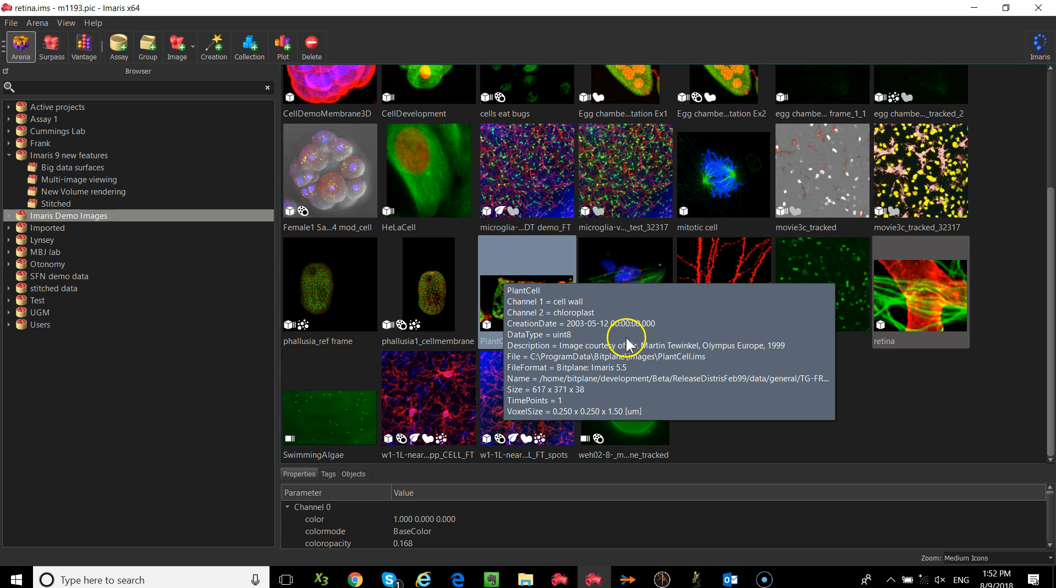
pyautogui.moveTo(551, 332)
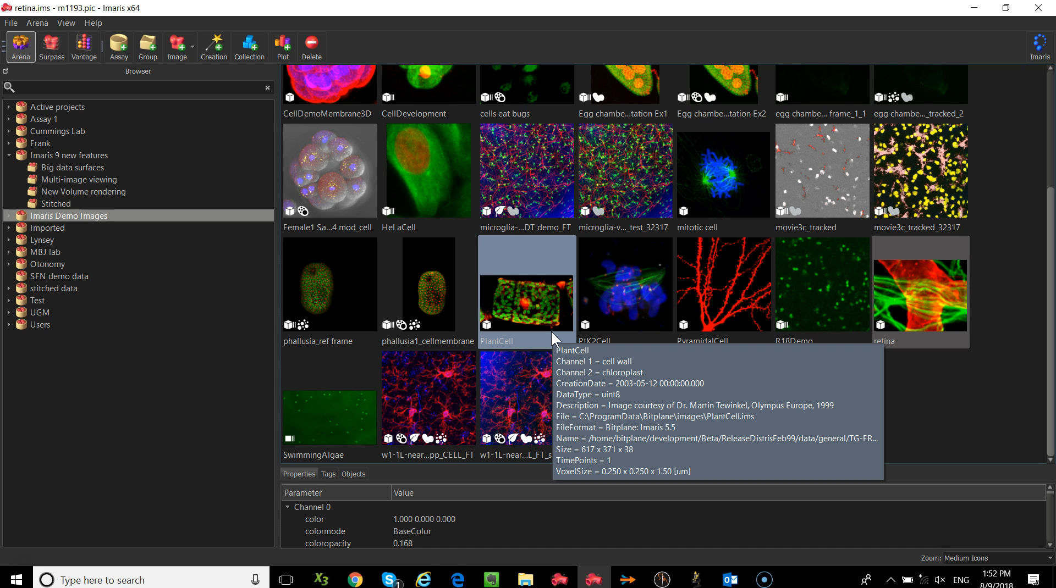
pyautogui.doubleClick(533, 309)
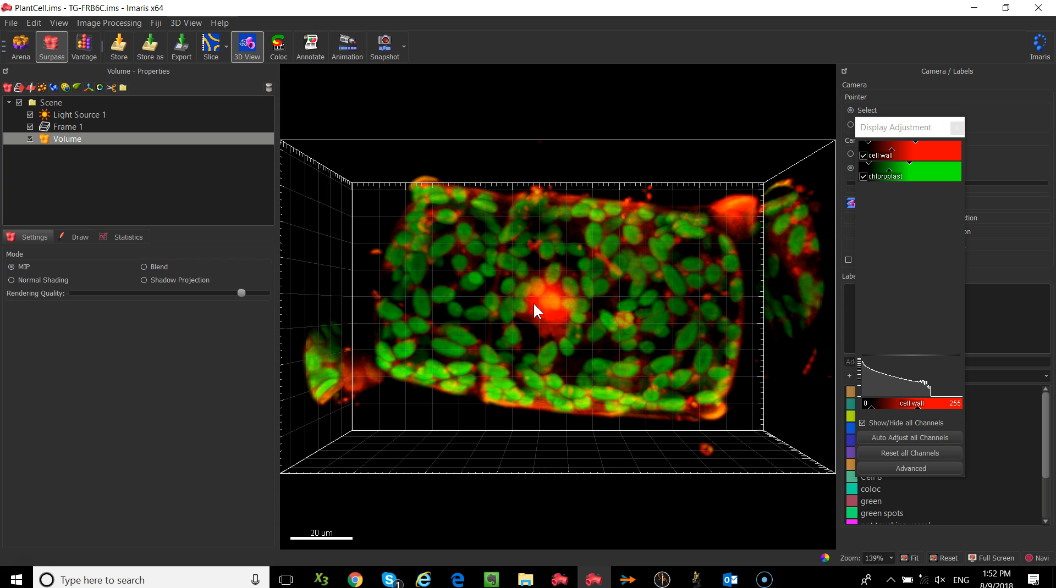
pyautogui.click(864, 157)
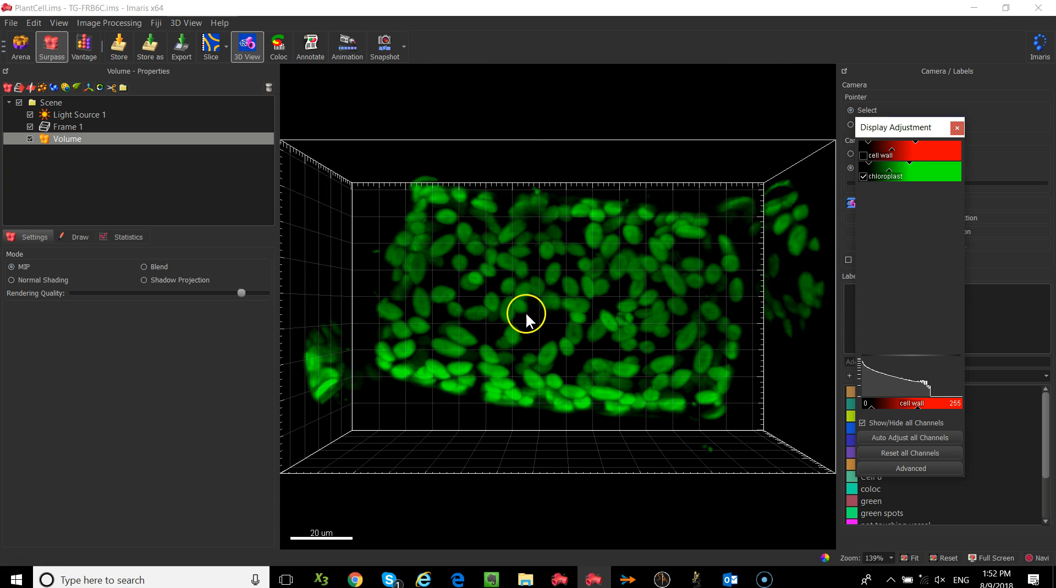
pyautogui.press('Escape')
pyautogui.moveTo(572, 272); pyautogui.dragTo(544, 342)
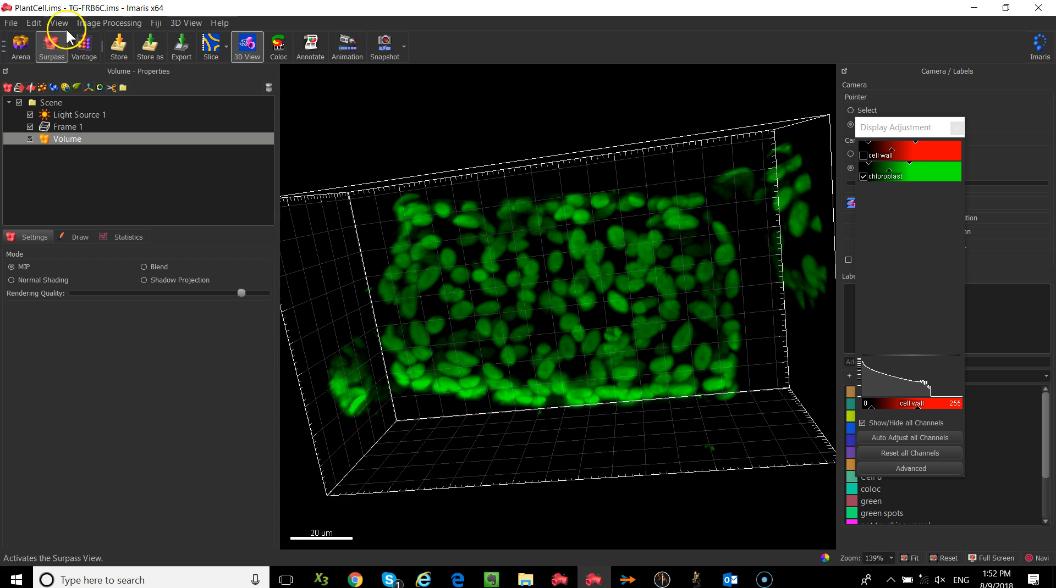
# Step: Add a new Surfaces object to the scene and name it chloro
pyautogui.click(54, 88)
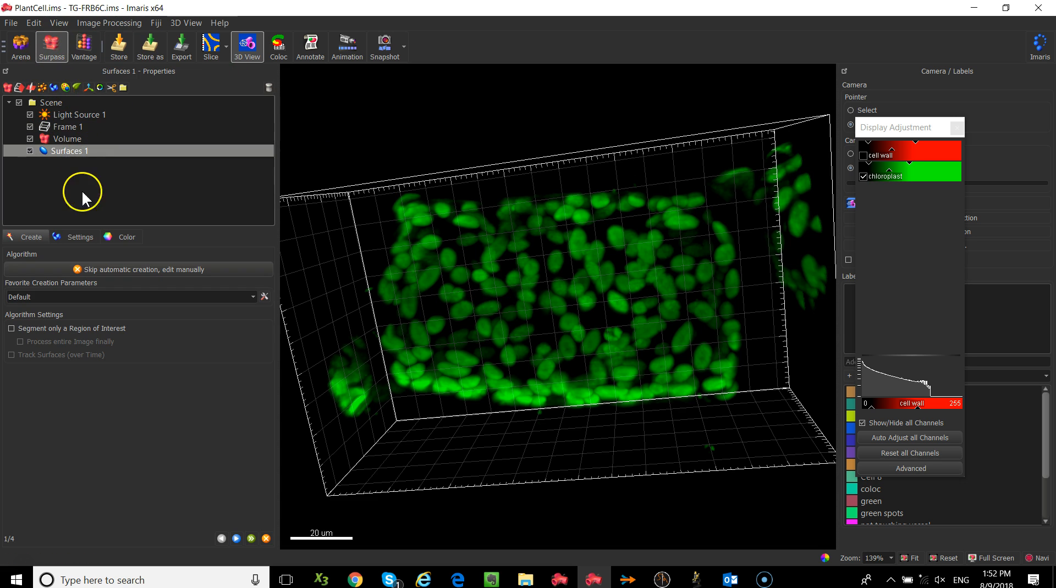
pyautogui.click(80, 148)
pyautogui.write('chloro')
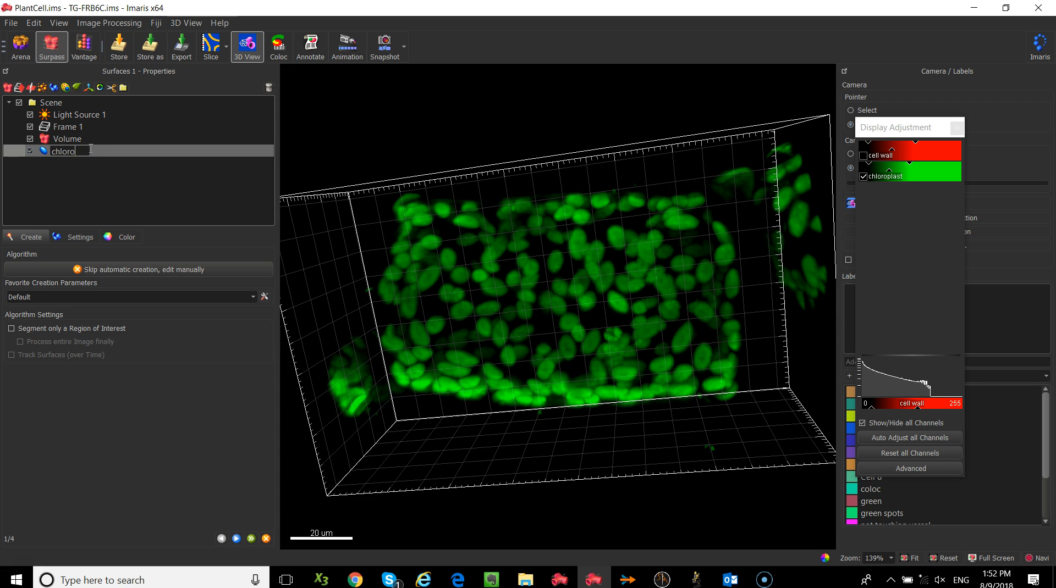
pyautogui.click(339, 111)
pyautogui.click(317, 134)
pyautogui.click(178, 177)
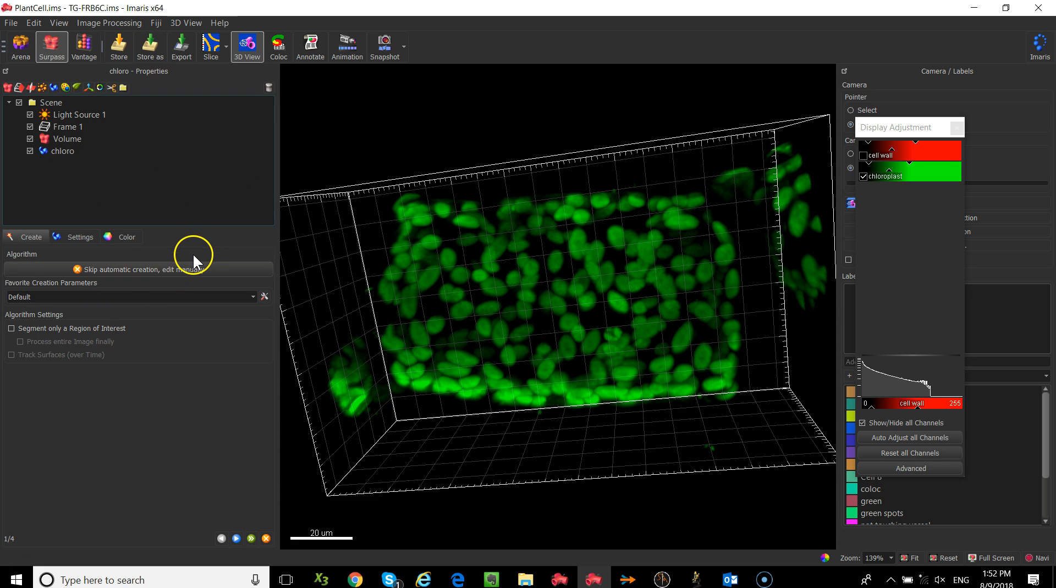
# Step: Set the chloro surface's source to Channel 2 - chloroplast, with Background Subtraction (Local Contrast) thresholding
pyautogui.click(236, 538)
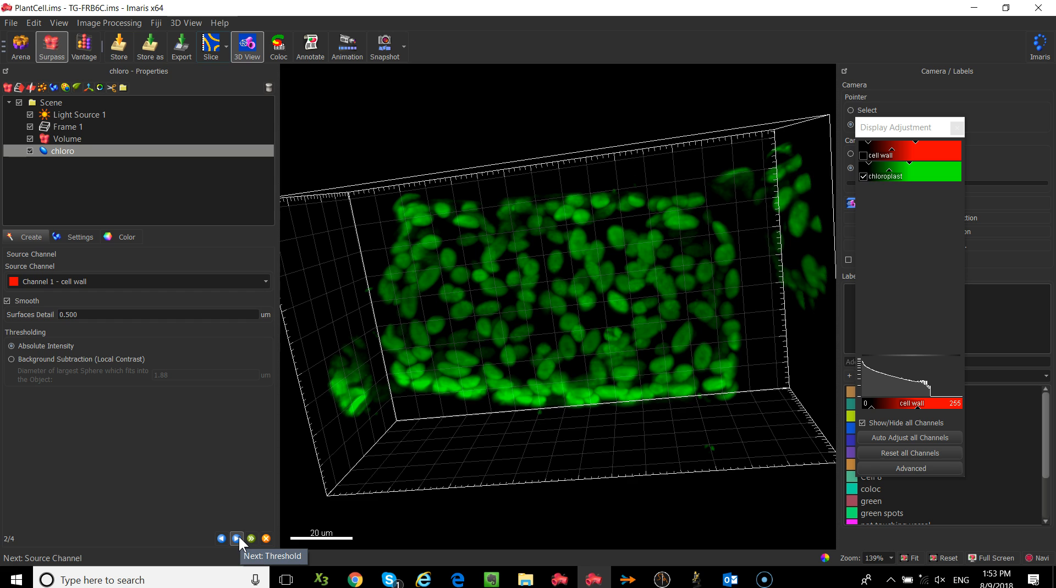
pyautogui.click(23, 286)
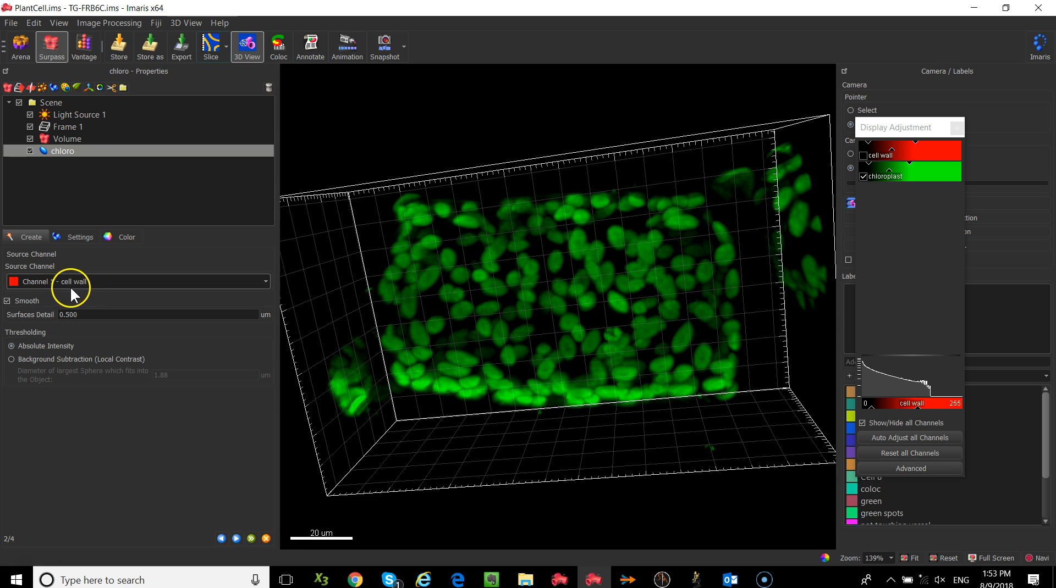
pyautogui.click(90, 281)
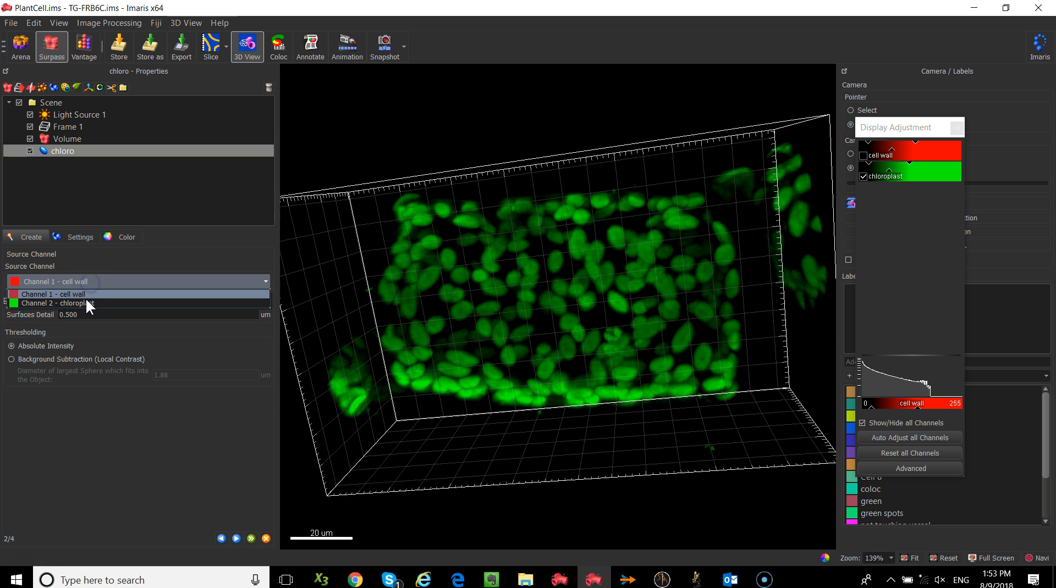
pyautogui.click(86, 303)
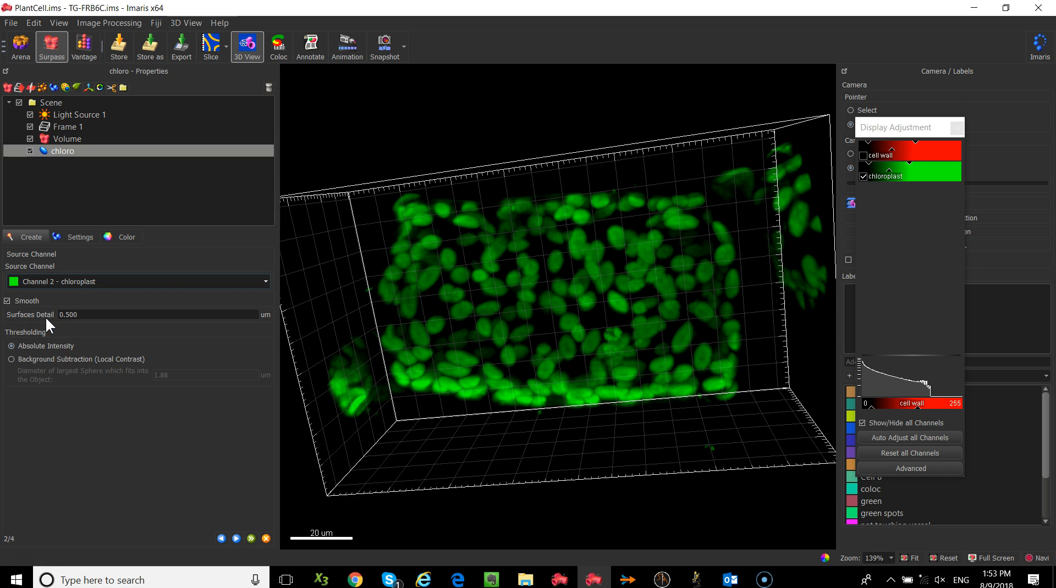
pyautogui.click(48, 359)
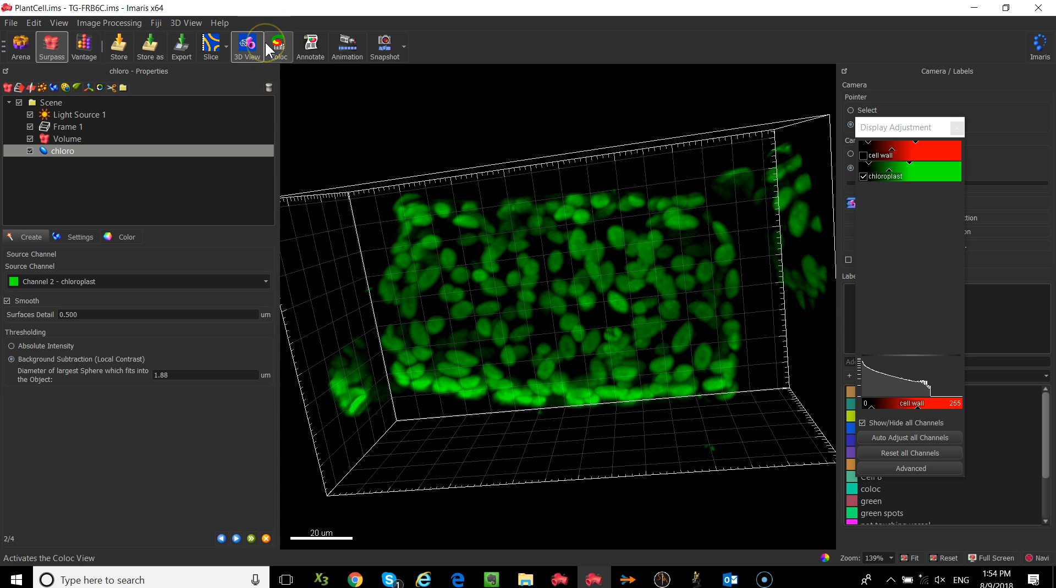
# Step: Measure the widths of two chloroplasts with lines on slice 34 in Slice view, and return to the 3D view
pyautogui.click(211, 50)
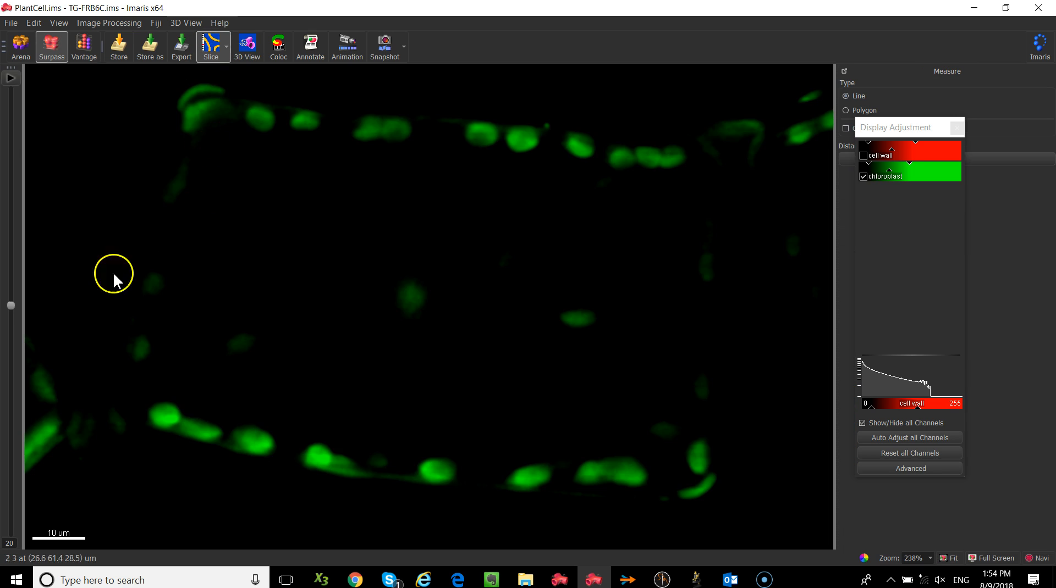
pyautogui.moveTo(12, 306); pyautogui.dragTo(56, 159)
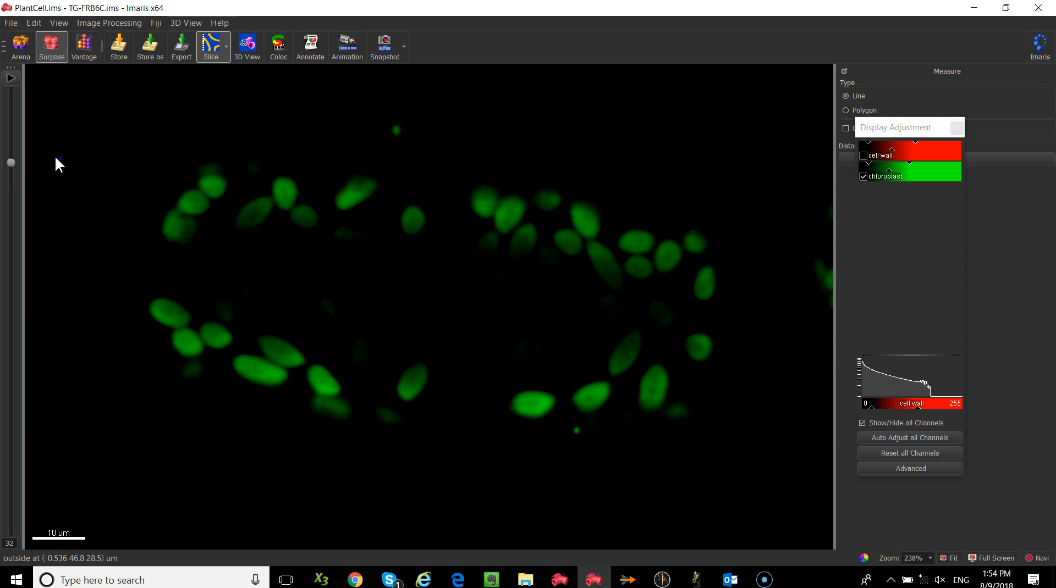
pyautogui.moveTo(55, 156)
pyautogui.mouseDown()
pyautogui.moveTo(65, 212)
pyautogui.moveTo(64, 140)
pyautogui.mouseUp()
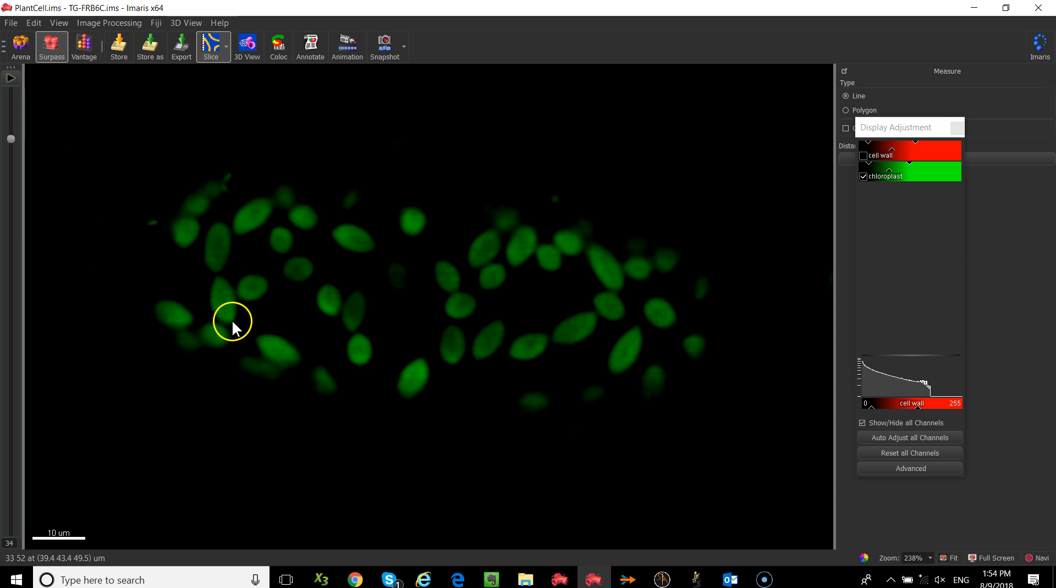
pyautogui.click(241, 206)
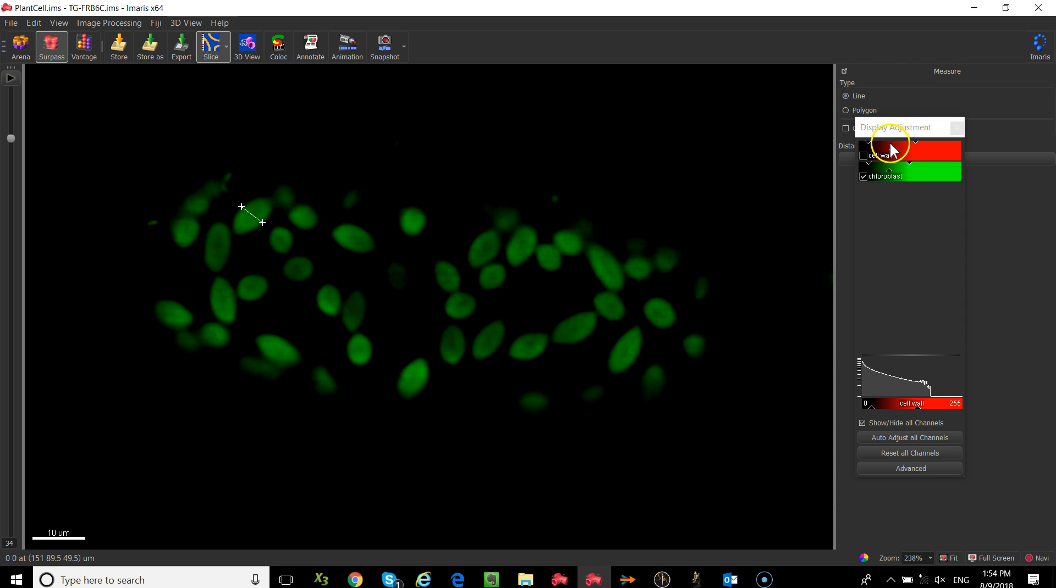
pyautogui.moveTo(876, 127); pyautogui.dragTo(927, 231)
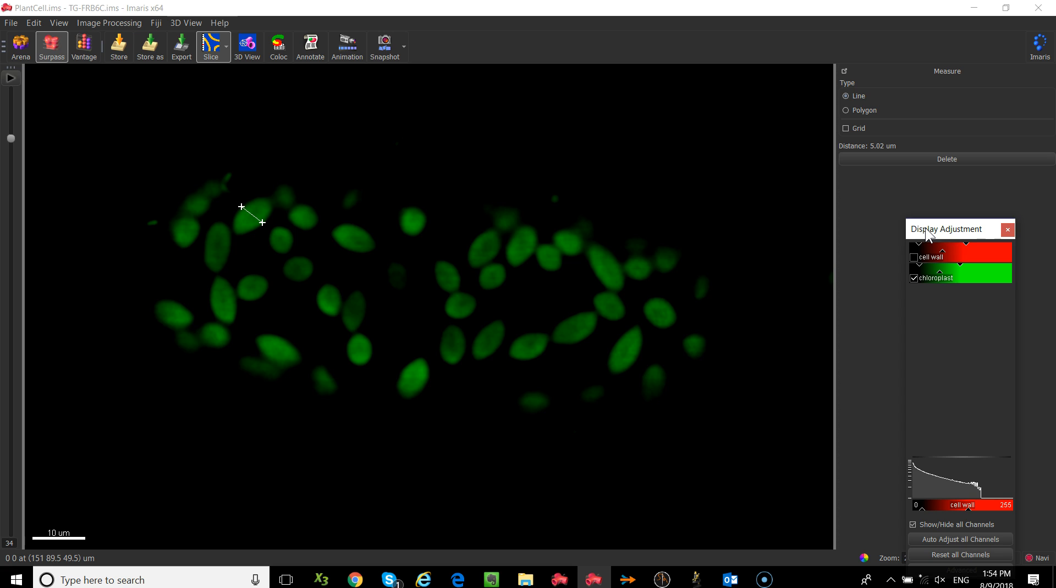
pyautogui.click(990, 159)
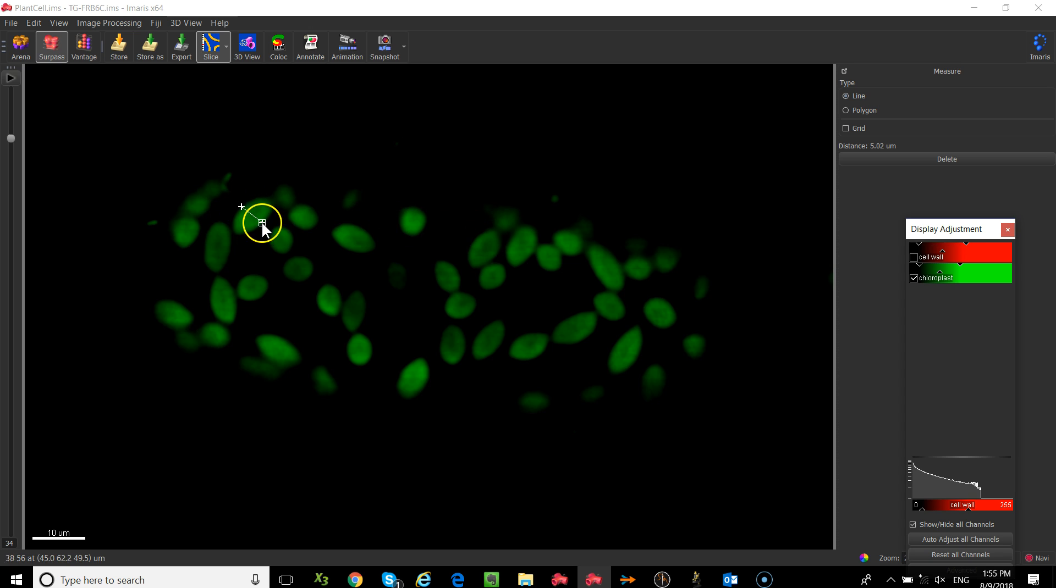
pyautogui.click(484, 267)
pyautogui.click(499, 287)
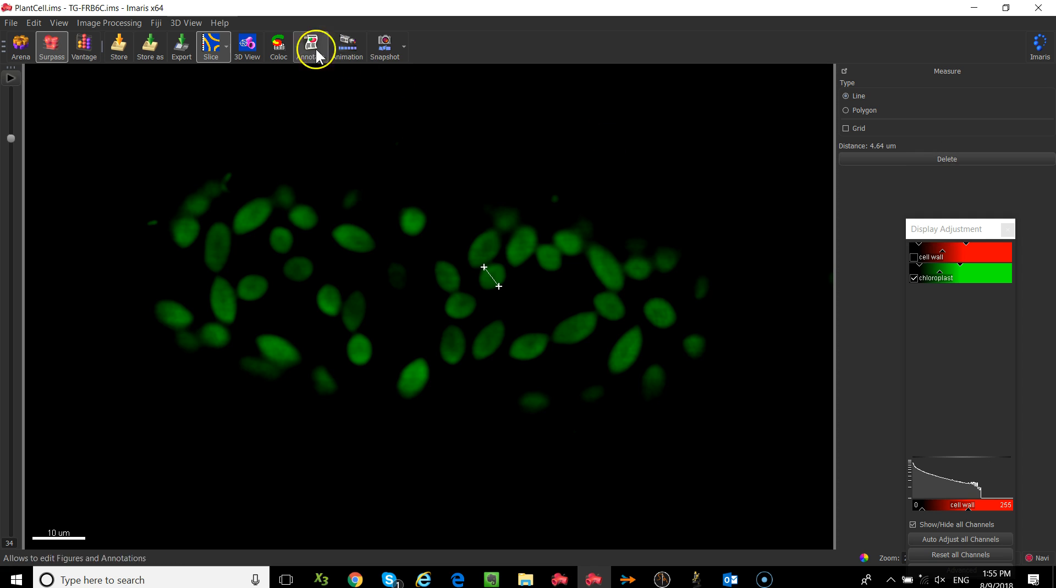
pyautogui.click(249, 45)
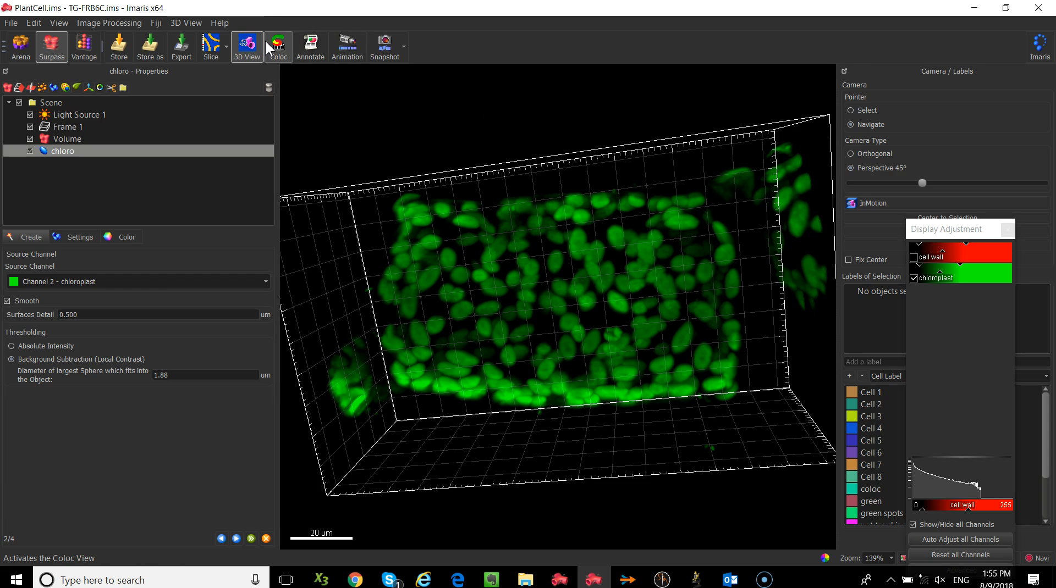
# Step: Set the diameter of the largest sphere which fits into the object to 4 um and generate the threshold preview
pyautogui.doubleClick(184, 375)
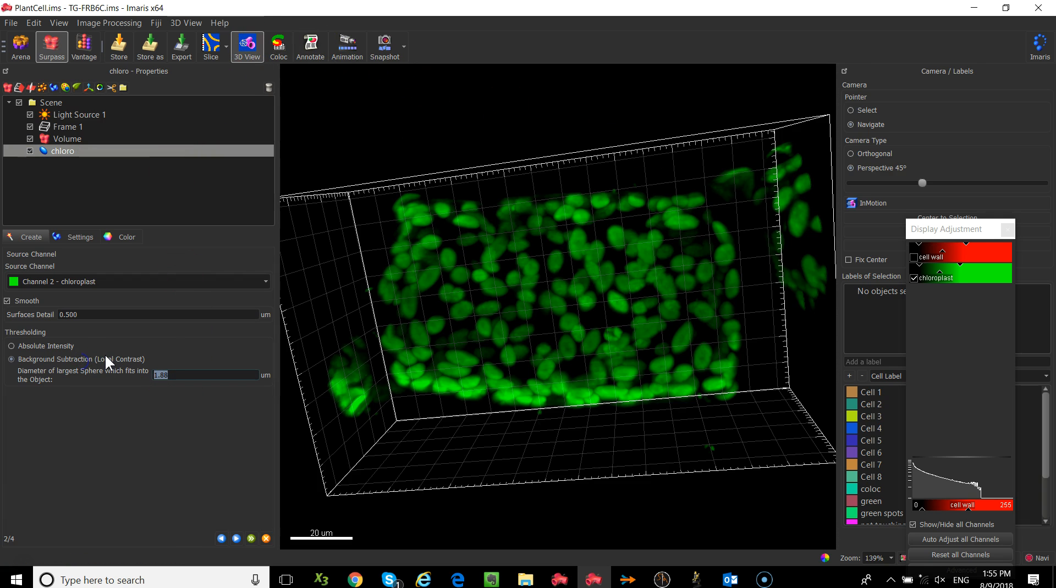
pyautogui.write('4')
pyautogui.click(181, 451)
pyautogui.click(237, 539)
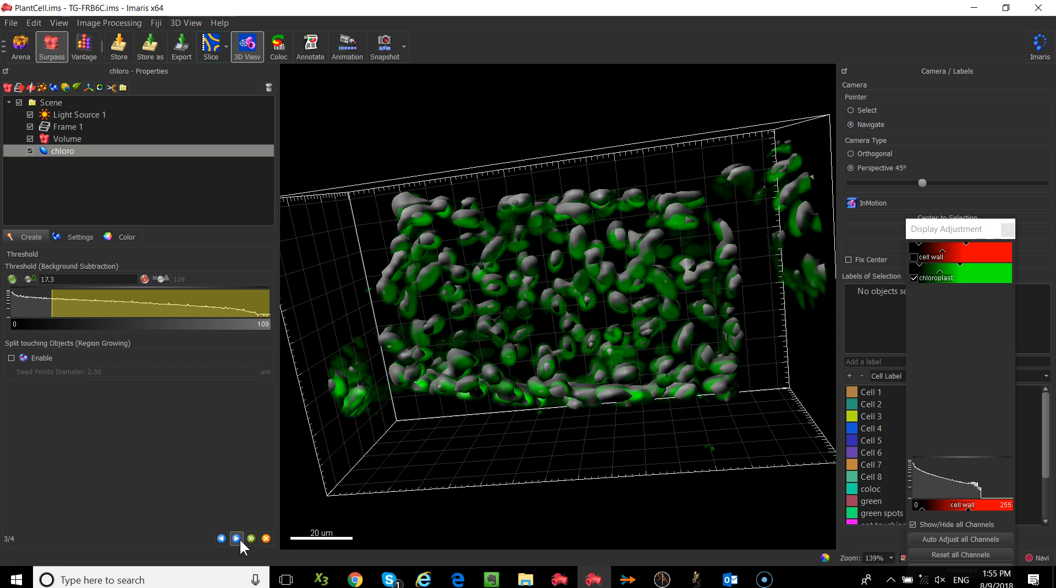
pyautogui.click(251, 539)
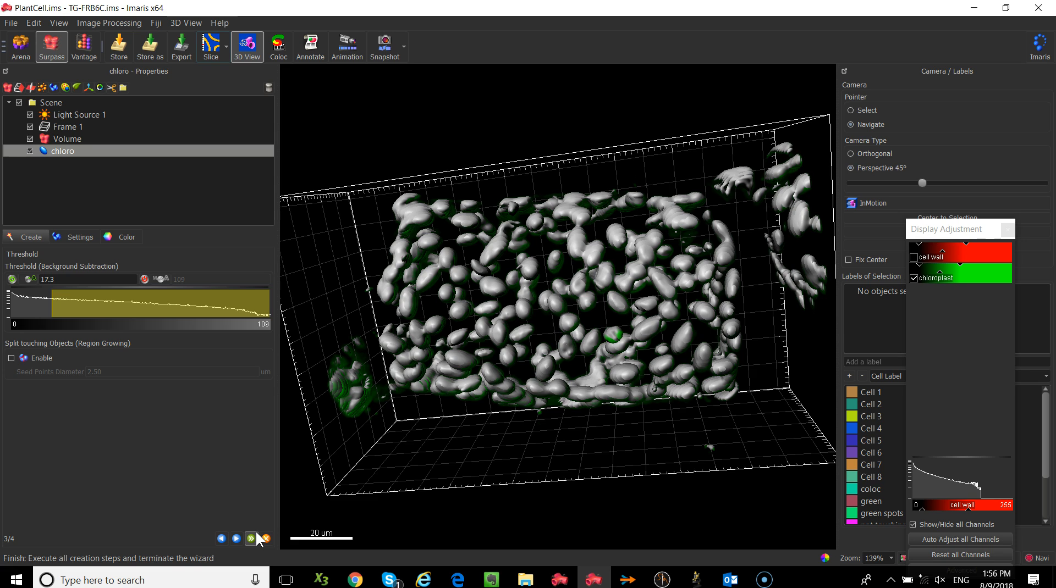
# Step: Try Absolute Intensity thresholding for comparison, and switch back to the Background Subtraction preview with the 4 um sphere
pyautogui.click(222, 539)
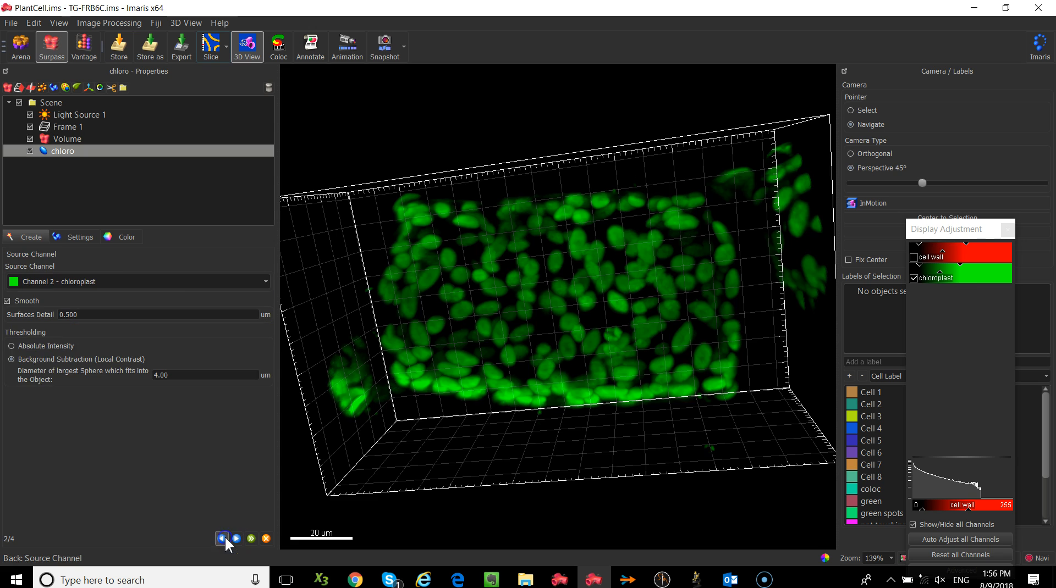
pyautogui.click(36, 346)
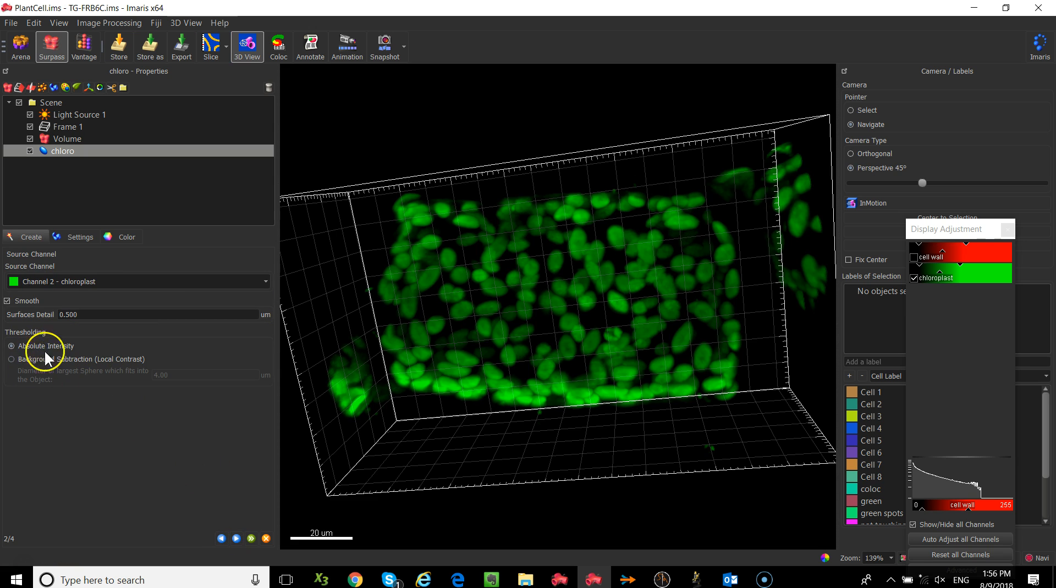
pyautogui.click(236, 539)
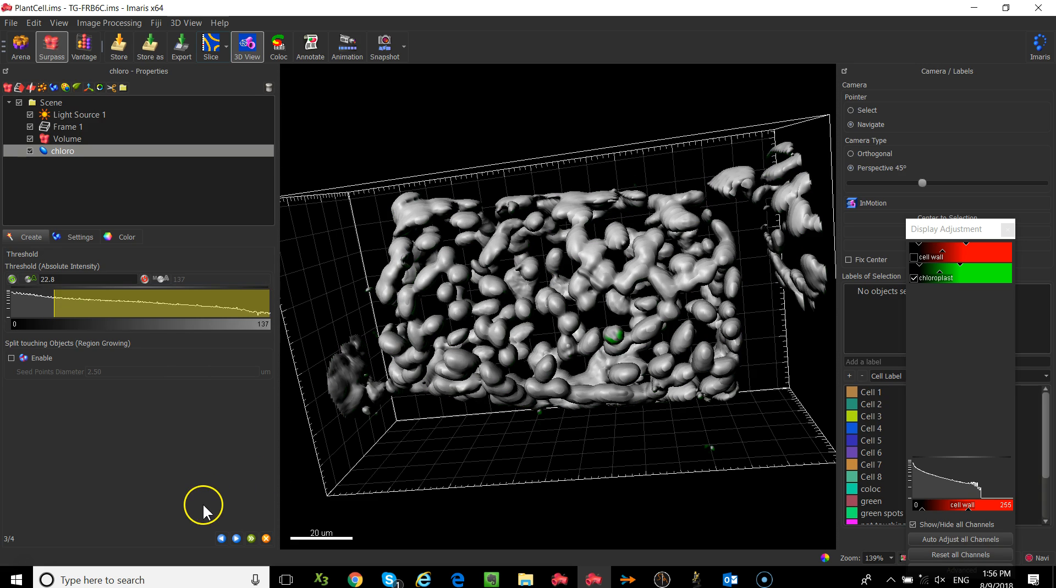
pyautogui.click(219, 540)
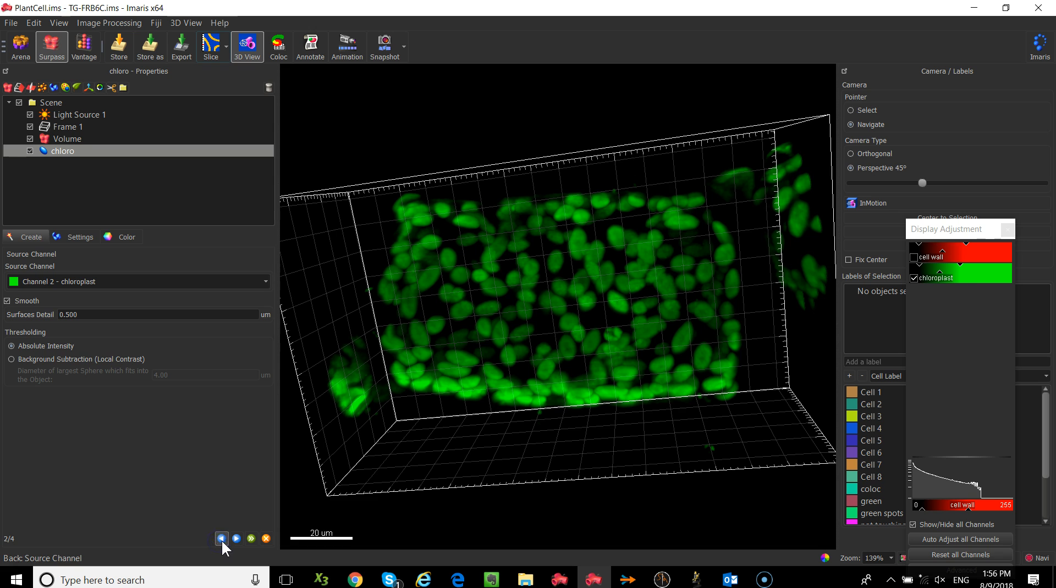
pyautogui.click(84, 358)
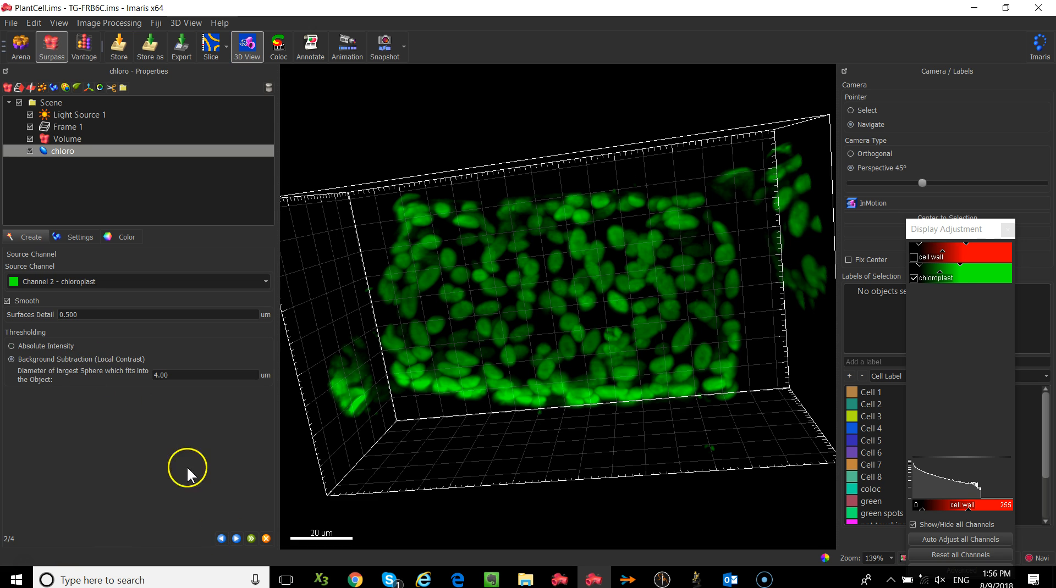
pyautogui.click(235, 539)
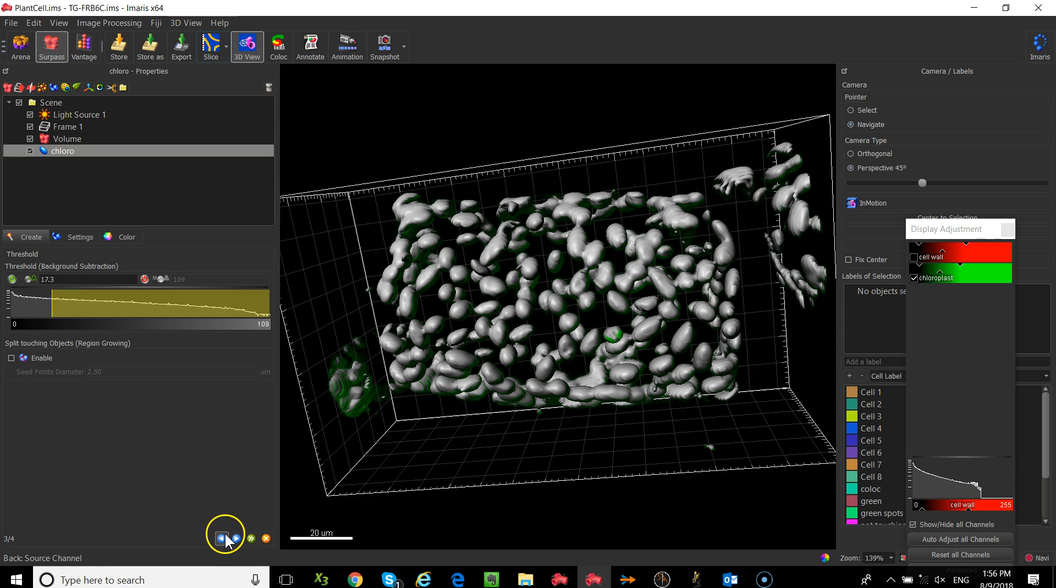
pyautogui.click(221, 538)
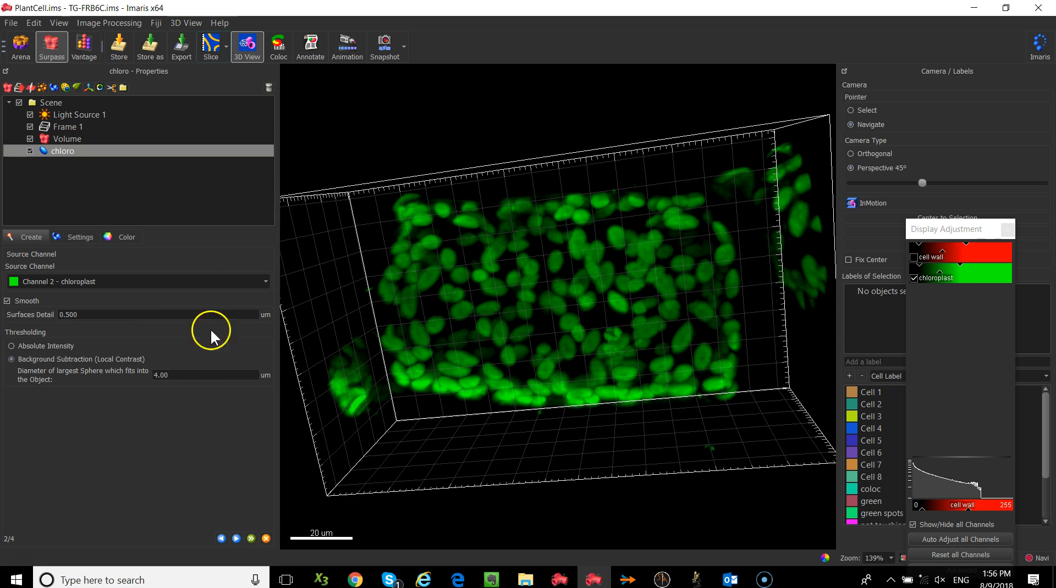
pyautogui.click(237, 538)
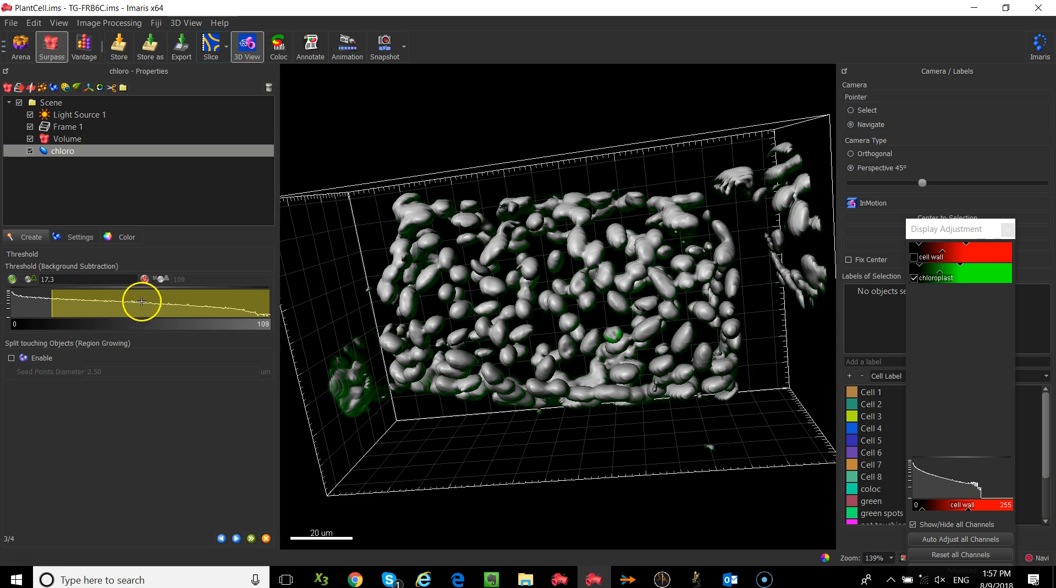
# Step: Enable splitting of touching objects for the chloro surface and raise the lower background subtraction threshold to 30.1
pyautogui.click(49, 302)
pyautogui.click(51, 303)
pyautogui.moveTo(51, 303); pyautogui.dragTo(62, 303)
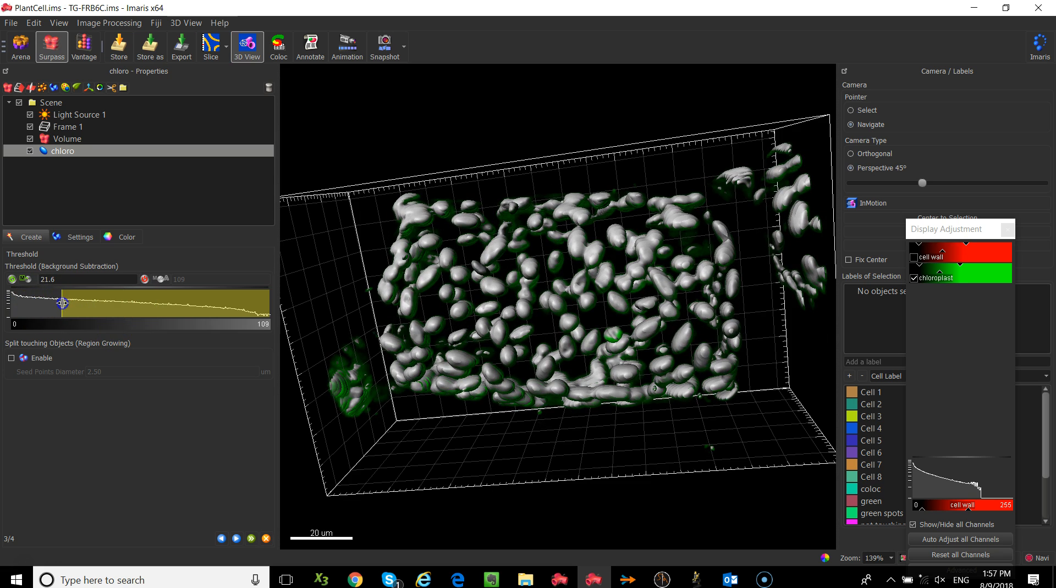
pyautogui.click(11, 359)
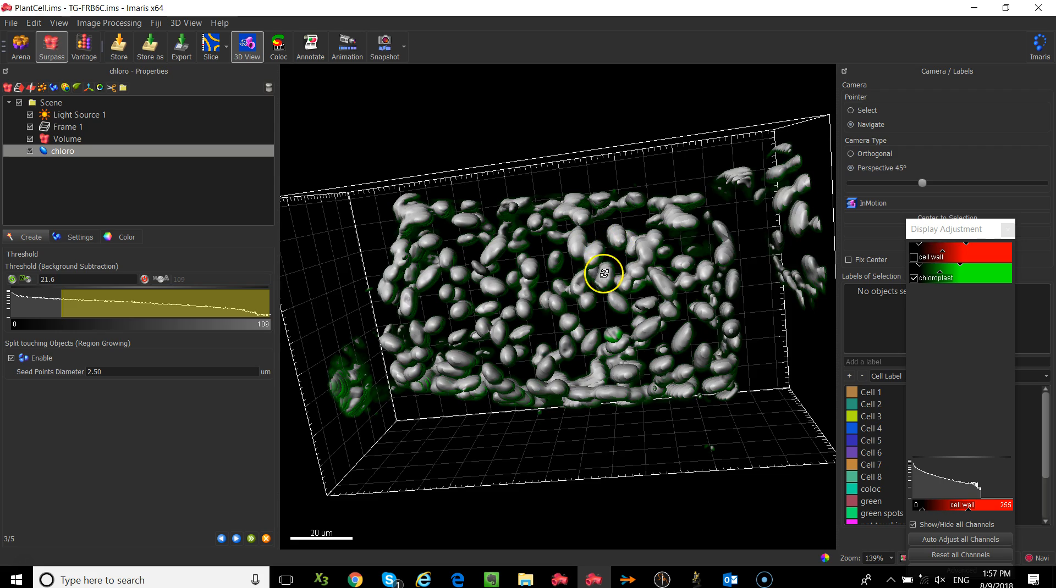
pyautogui.scroll(8, 601, 277)
pyautogui.moveTo(62, 302); pyautogui.dragTo(82, 314)
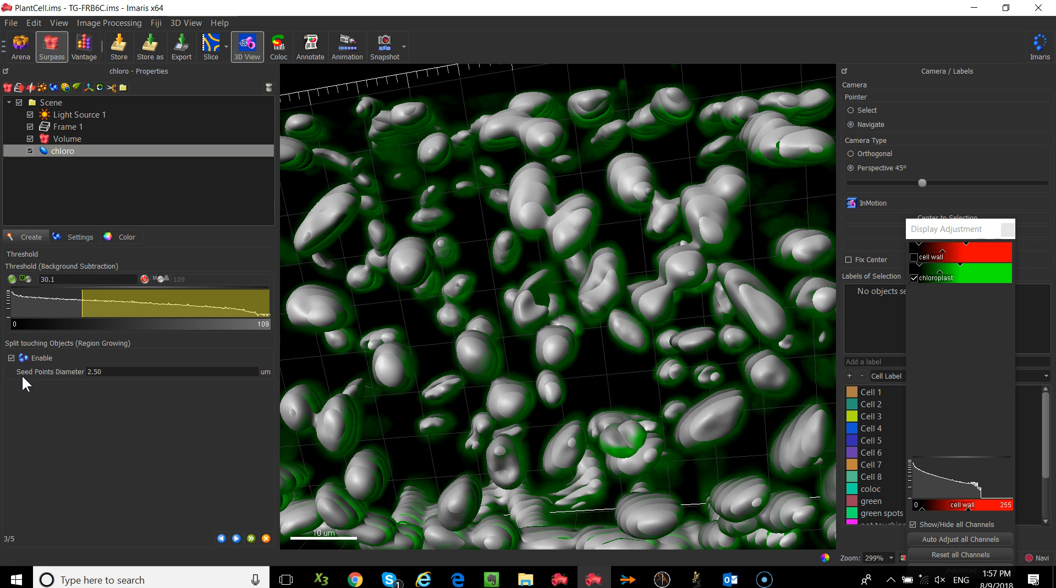
# Step: Set the seed points diameter to 4 um for splitting touching objects and generate the seed points
pyautogui.moveTo(142, 374); pyautogui.dragTo(2, 359)
pyautogui.write('4')
pyautogui.click(236, 539)
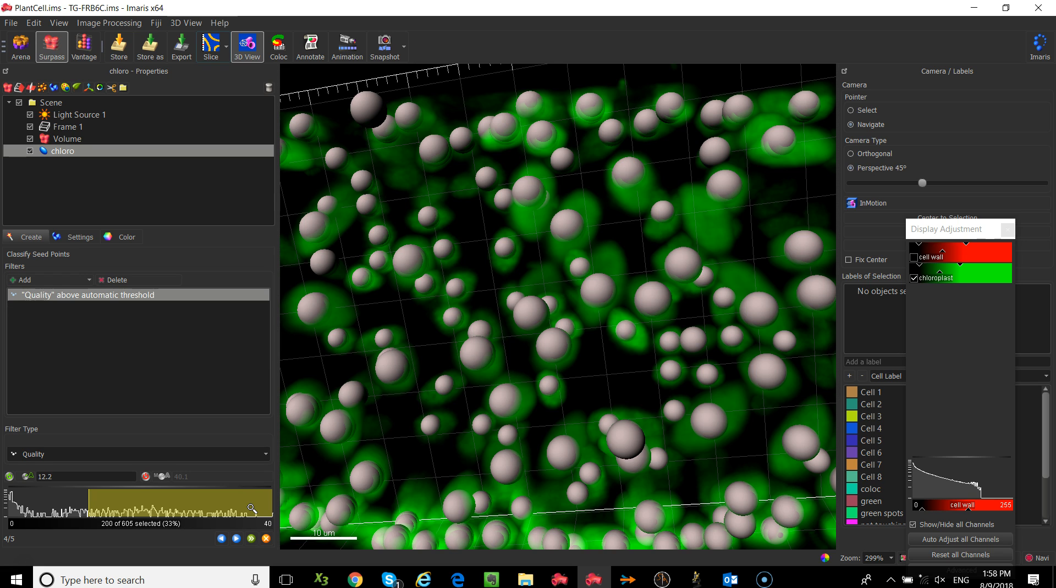
# Step: Try Quality filter thresholds of 9.33 and 1.75 for the seed points, and settle on 9.00
pyautogui.moveTo(603, 253); pyautogui.dragTo(369, 386)
pyautogui.moveTo(89, 501)
pyautogui.mouseDown()
pyautogui.moveTo(79, 505)
pyautogui.moveTo(137, 506)
pyautogui.moveTo(70, 510)
pyautogui.mouseUp()
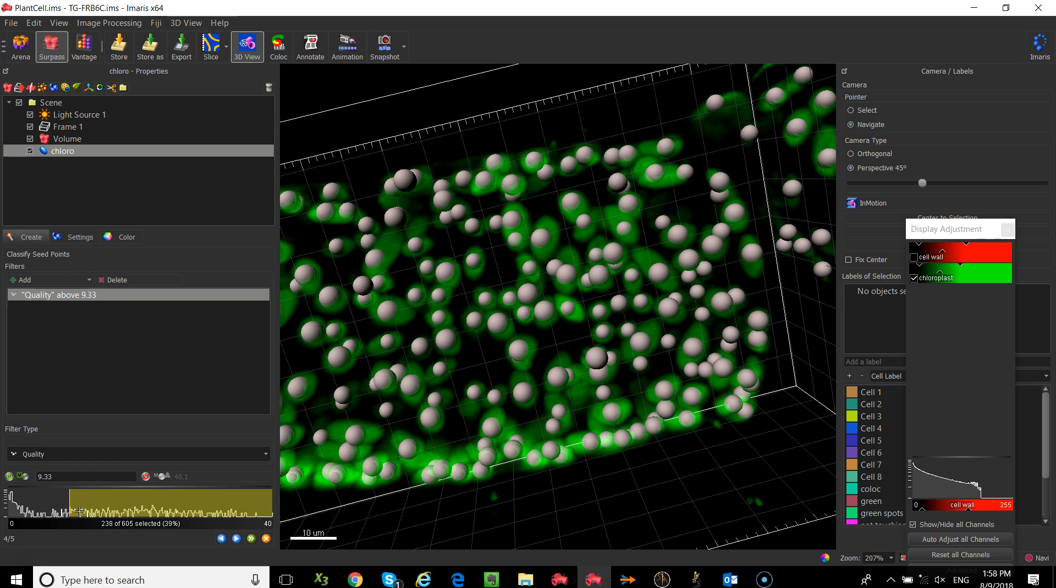
pyautogui.click(91, 498)
pyautogui.scroll(10, 467, 407)
pyautogui.scroll(3, 469, 407)
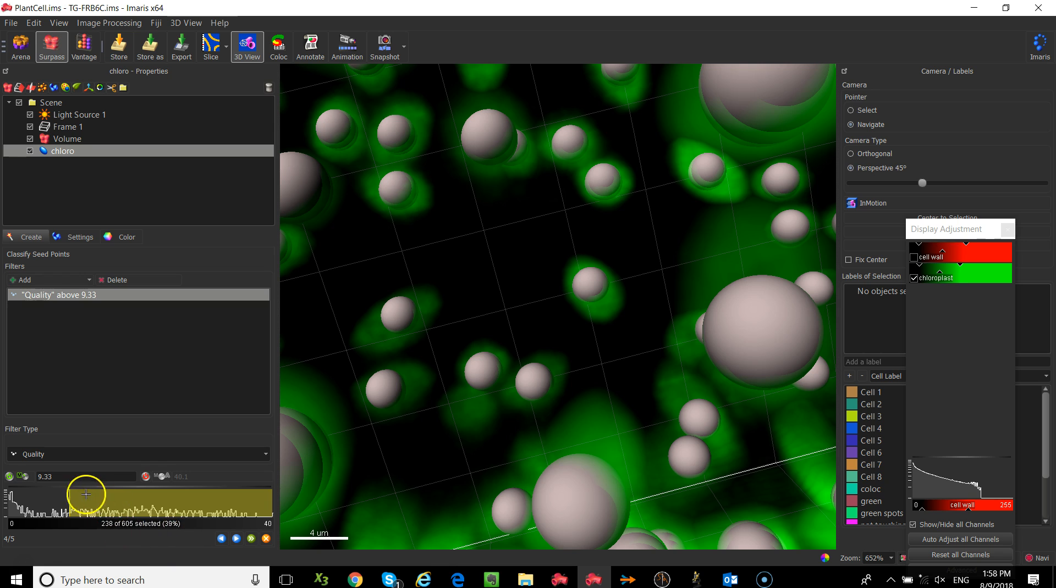
pyautogui.moveTo(70, 499); pyautogui.dragTo(20, 503)
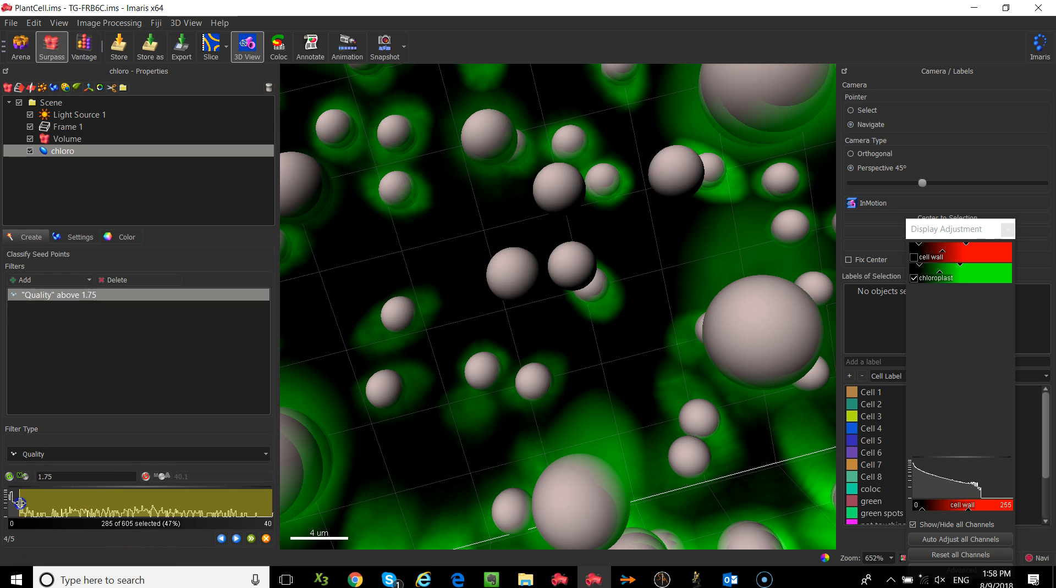
pyautogui.moveTo(20, 502); pyautogui.dragTo(67, 498)
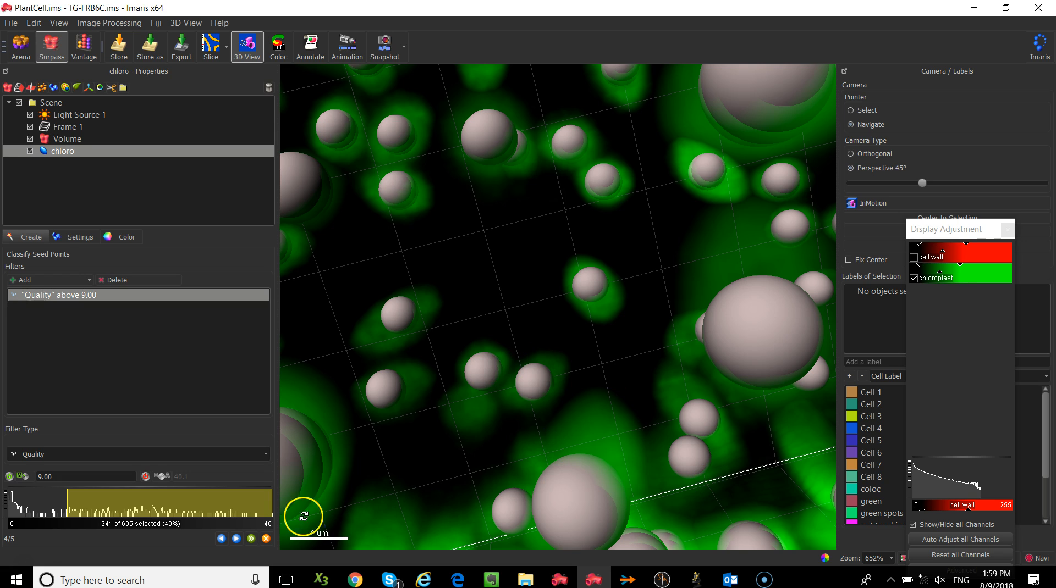
# Step: Reduce the seed points diameter to 3.5 um and regenerate the seed points
pyautogui.click(221, 538)
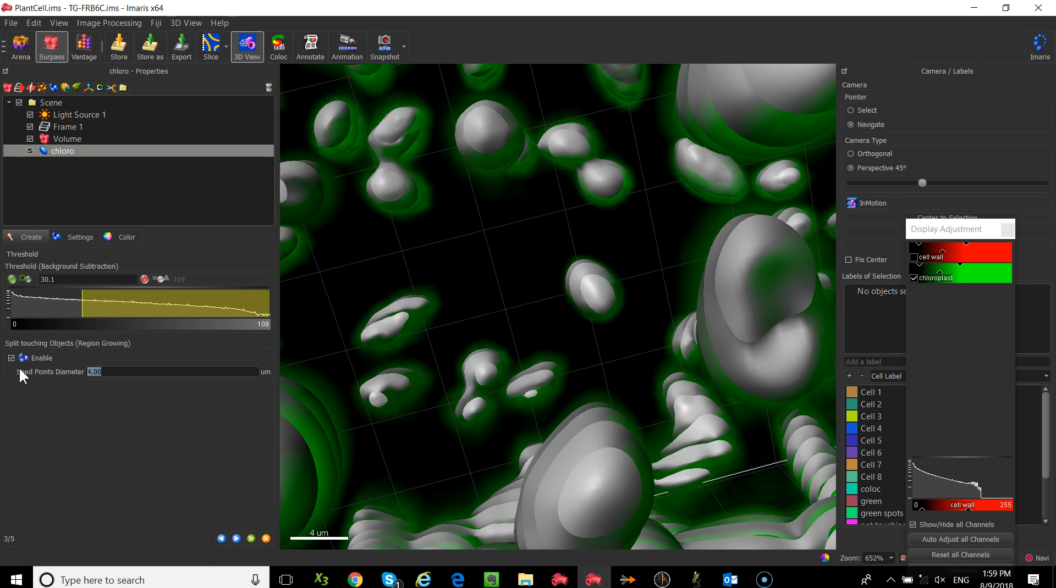
pyautogui.write('3.5')
pyautogui.click(236, 539)
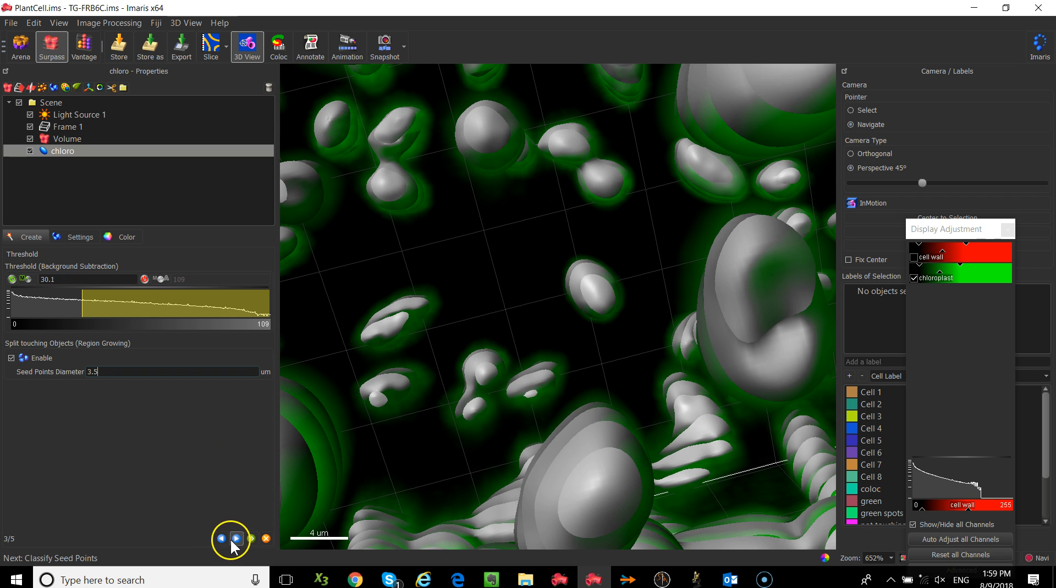
pyautogui.click(234, 491)
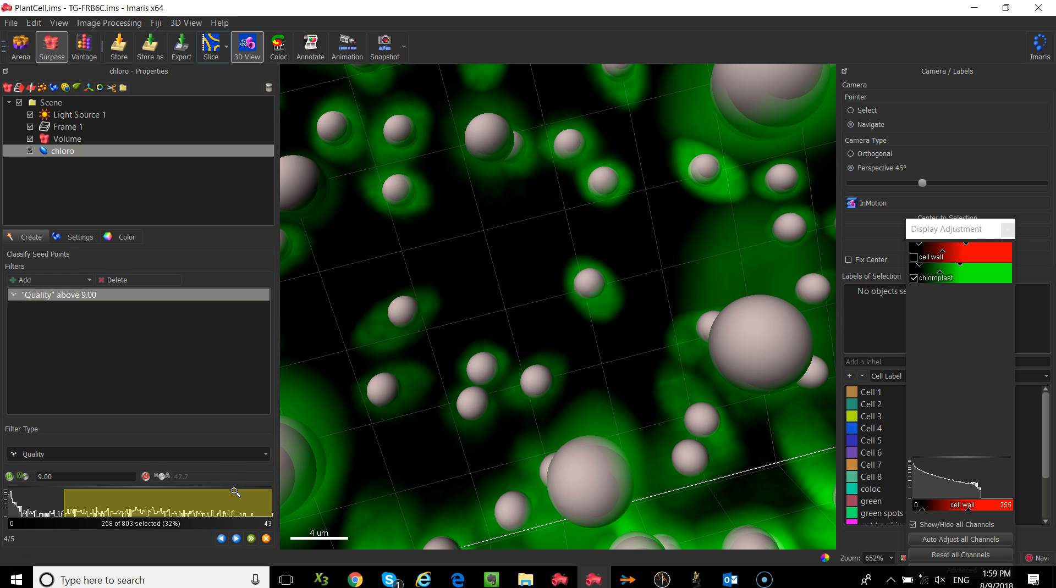
pyautogui.click(235, 491)
# Step: Check the seed points across the whole volume and compute the split chloroplast surfaces from them
pyautogui.scroll(5, 604, 219)
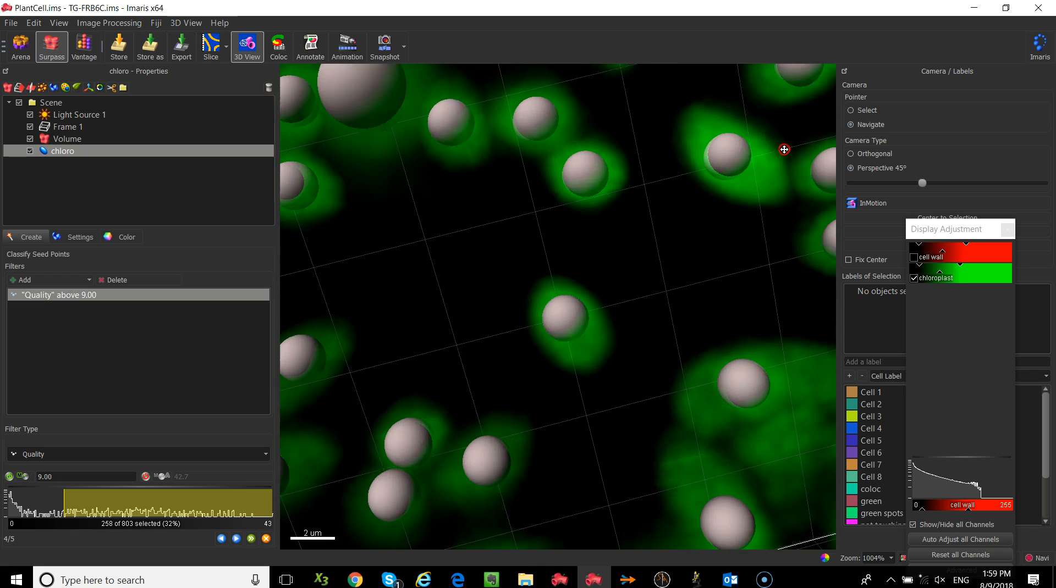
pyautogui.scroll(-15, 543, 281)
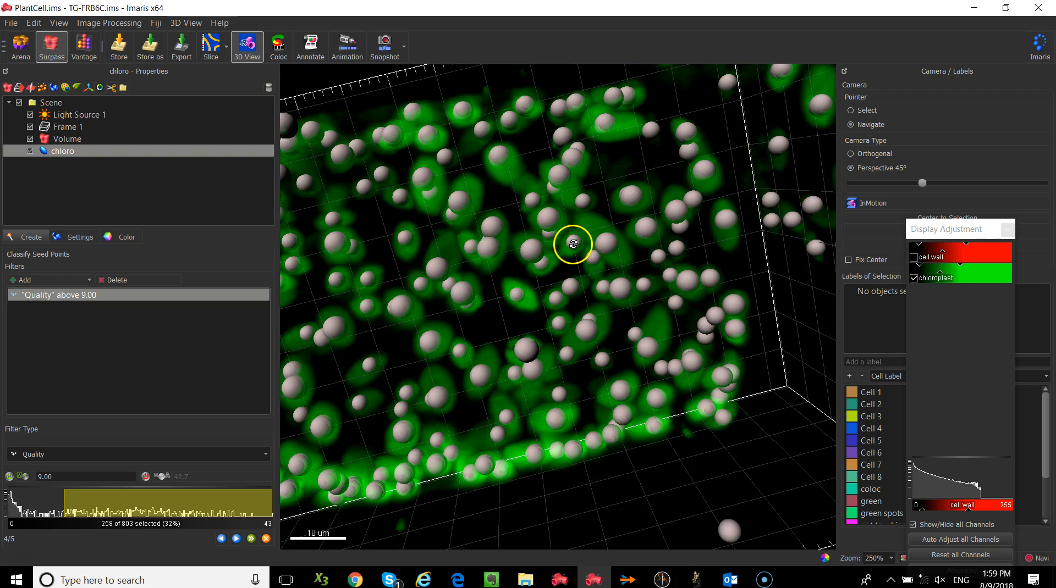
pyautogui.moveTo(403, 197); pyautogui.dragTo(667, 225, button='right')
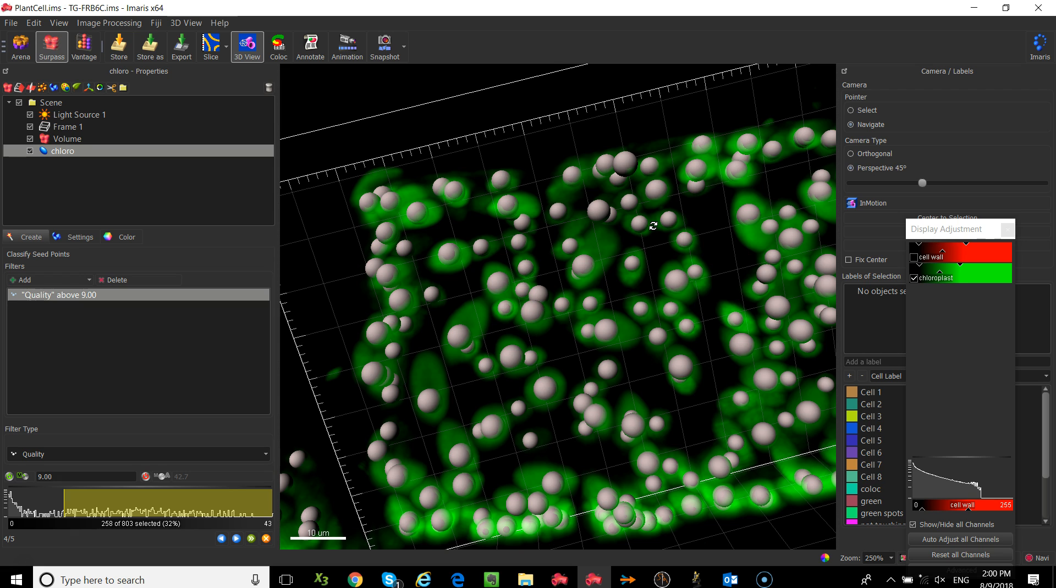
pyautogui.click(236, 539)
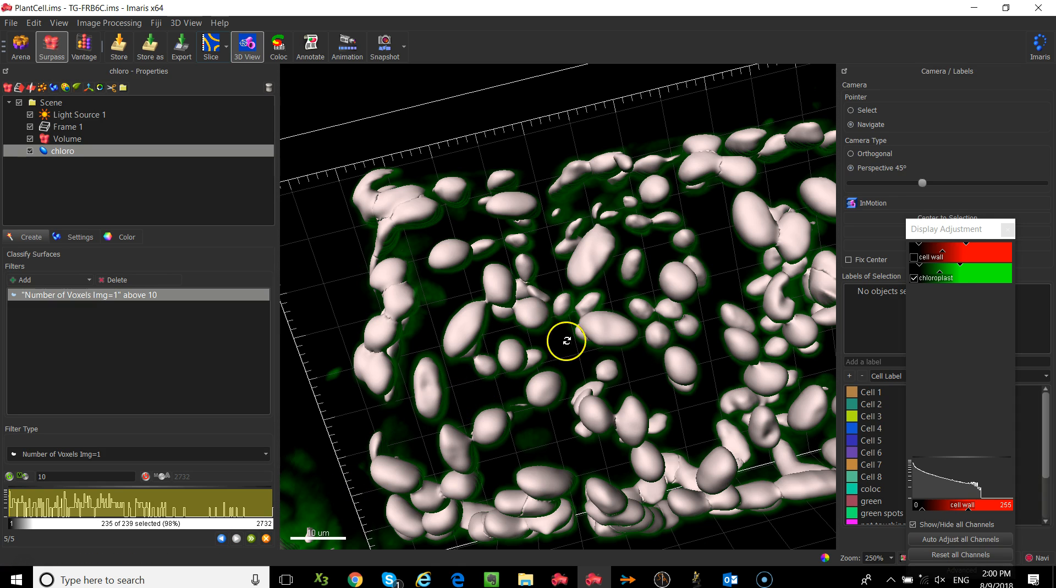
# Step: Examine up close how touching chloroplasts are separated in the chloro surface
pyautogui.scroll(5, 530, 299)
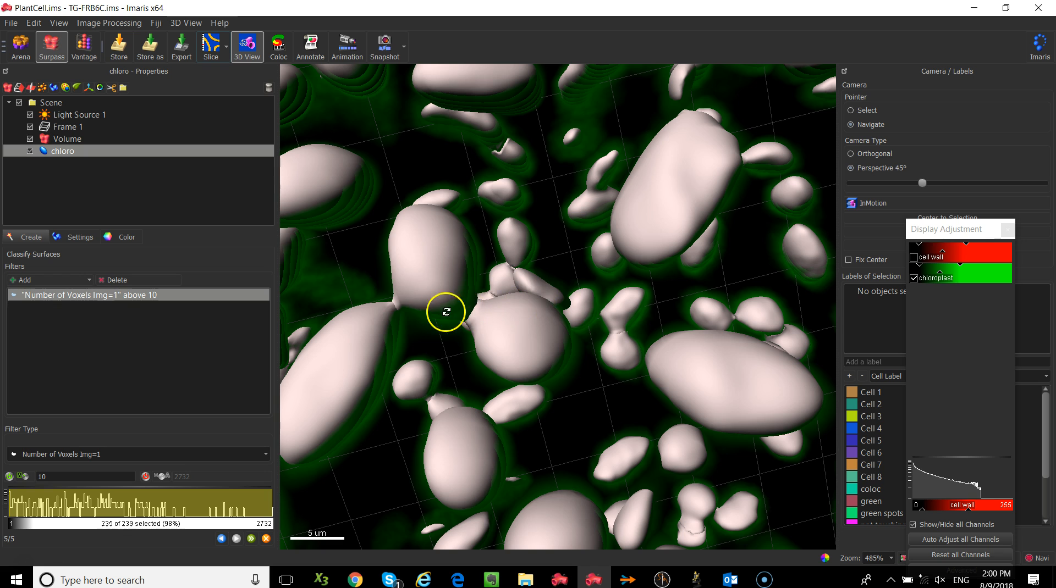
pyautogui.scroll(4, 460, 302)
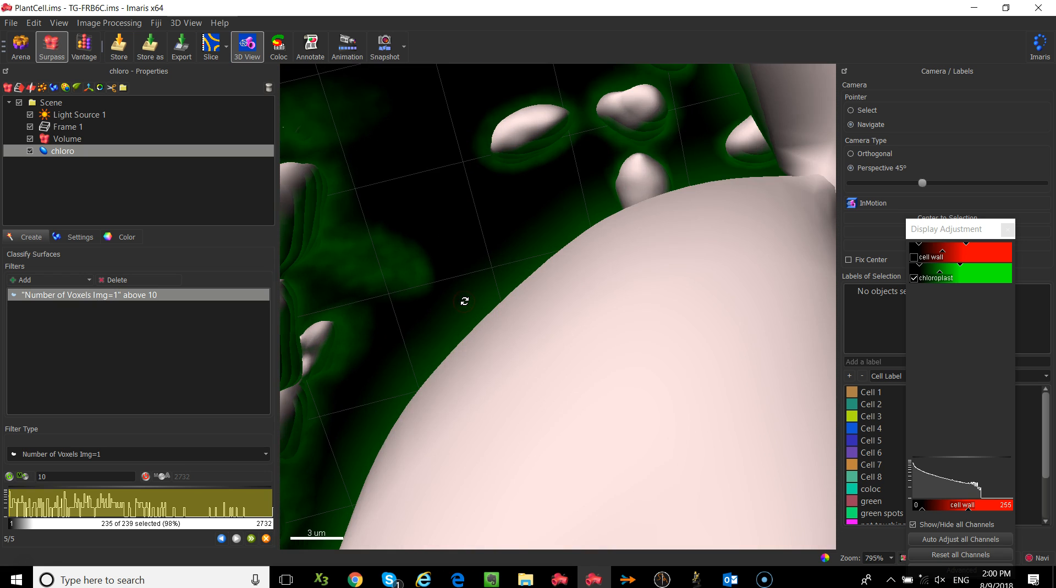
pyautogui.scroll(-2, 465, 301)
pyautogui.moveTo(535, 309); pyautogui.dragTo(504, 323, button='right')
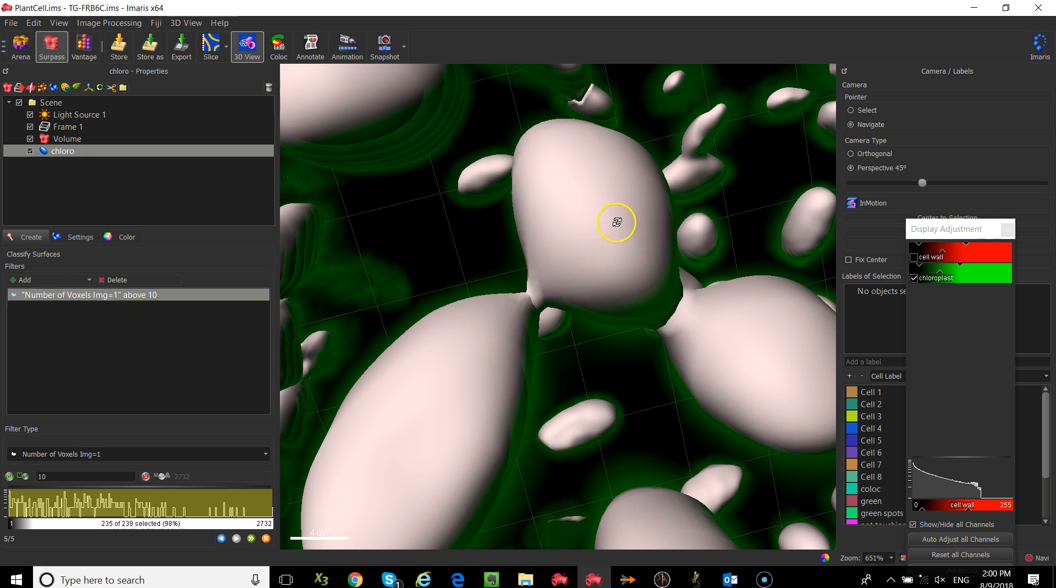
pyautogui.scroll(-10, 530, 307)
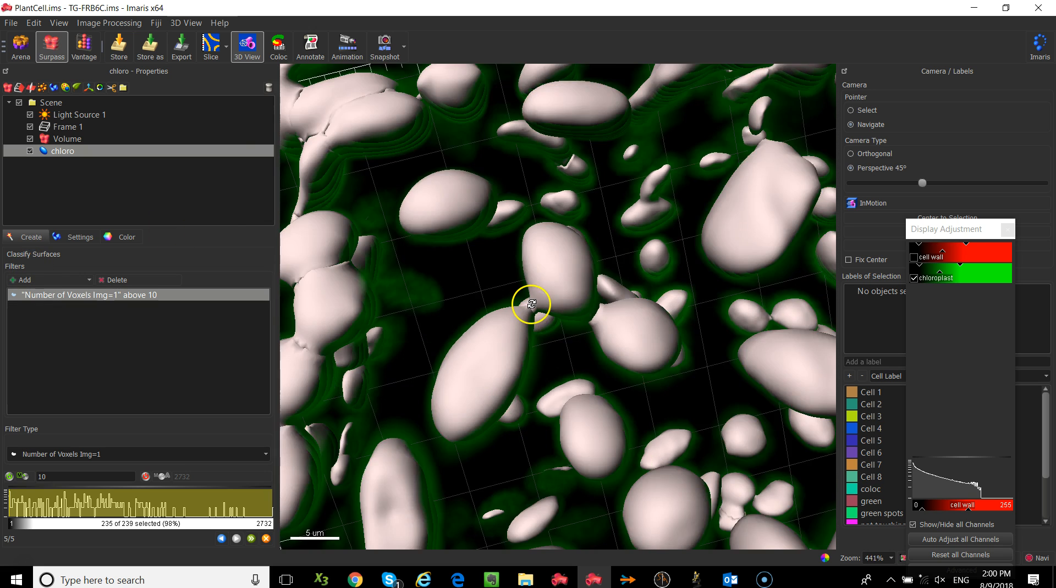
pyautogui.scroll(-1, 529, 302)
pyautogui.moveTo(636, 297); pyautogui.dragTo(531, 299, button='right')
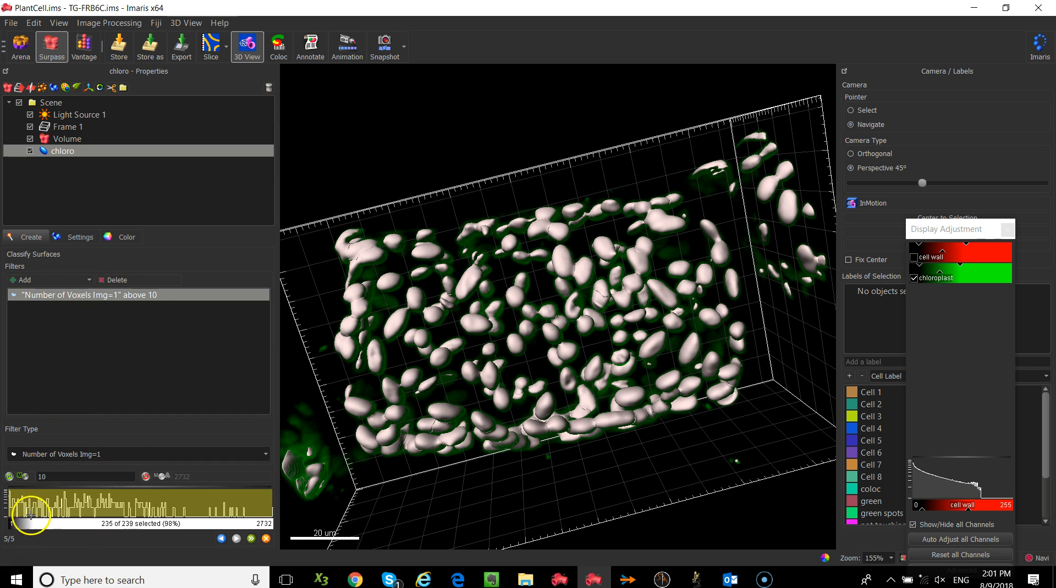
# Step: Lower the Number of Voxels filter's minimum to 1 and activate its upper limit at 2732
pyautogui.moveTo(28, 501)
pyautogui.mouseDown()
pyautogui.moveTo(157, 501)
pyautogui.moveTo(12, 503)
pyautogui.moveTo(159, 503)
pyautogui.moveTo(10, 509)
pyautogui.mouseUp()
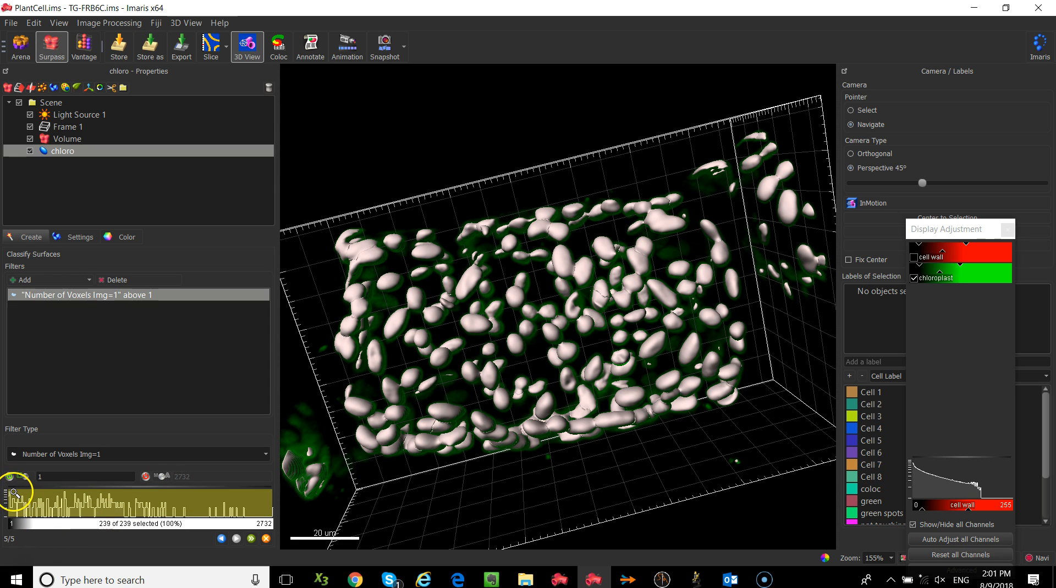
pyautogui.click(42, 475)
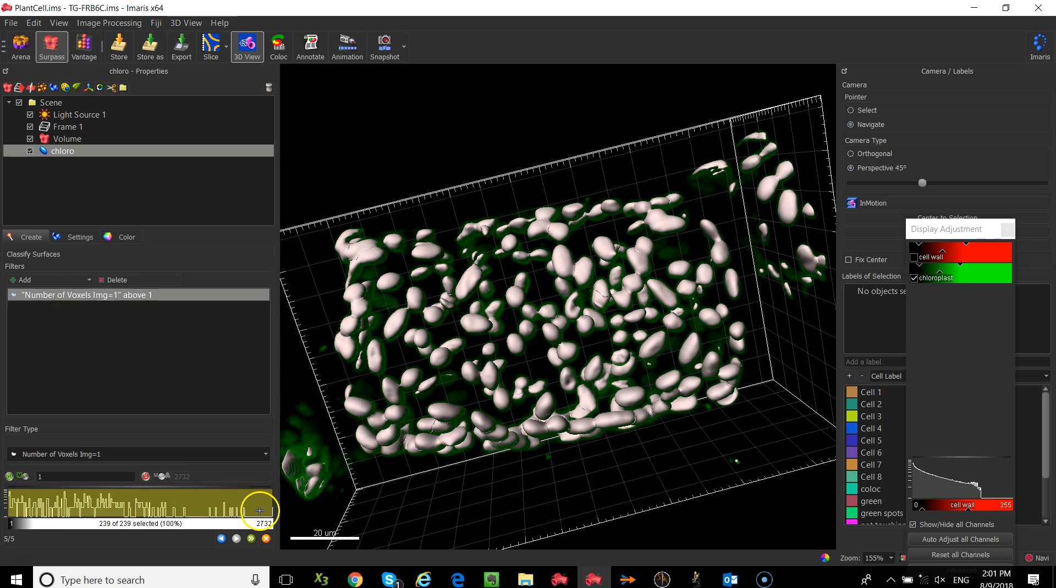
pyautogui.moveTo(260, 509); pyautogui.dragTo(396, 536)
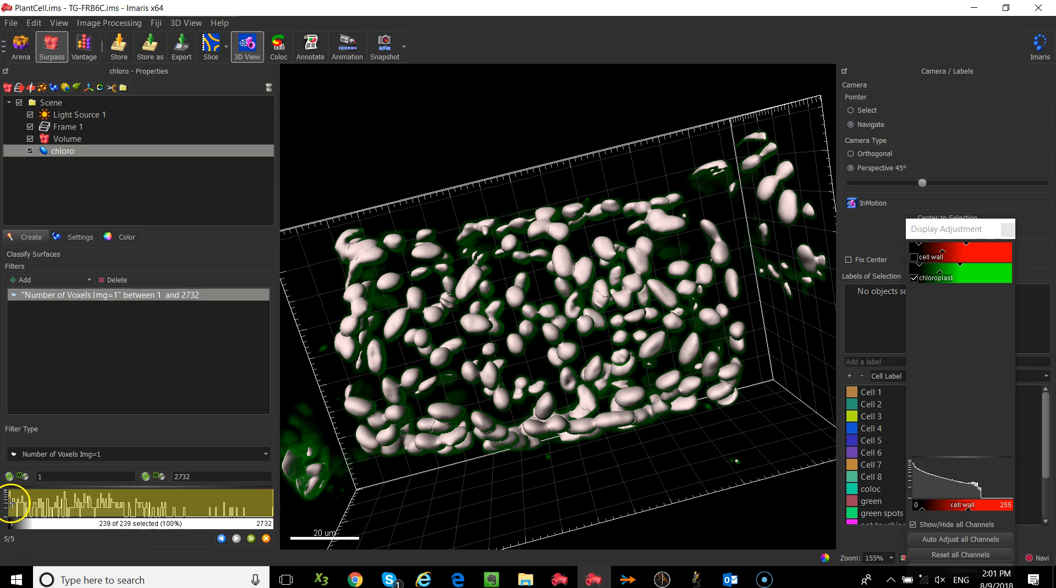
pyautogui.moveTo(12, 502)
pyautogui.mouseDown()
pyautogui.moveTo(94, 503)
pyautogui.moveTo(8, 503)
pyautogui.mouseUp()
# Step: Try minimums of 2670, 2732 and 273 in the Number of Voxels filter, and return the minimum to 1
pyautogui.click(267, 502)
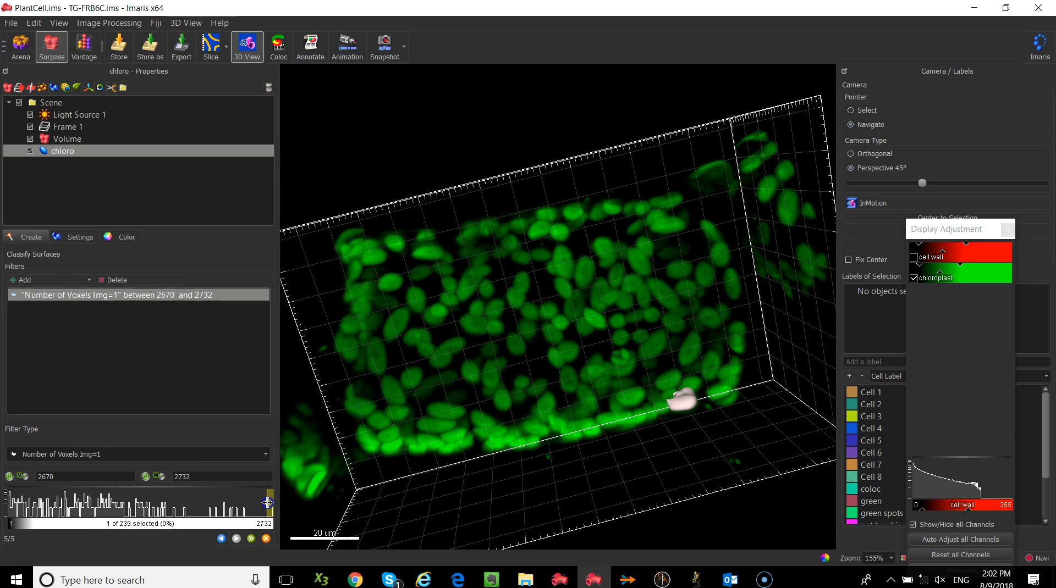
pyautogui.click(268, 503)
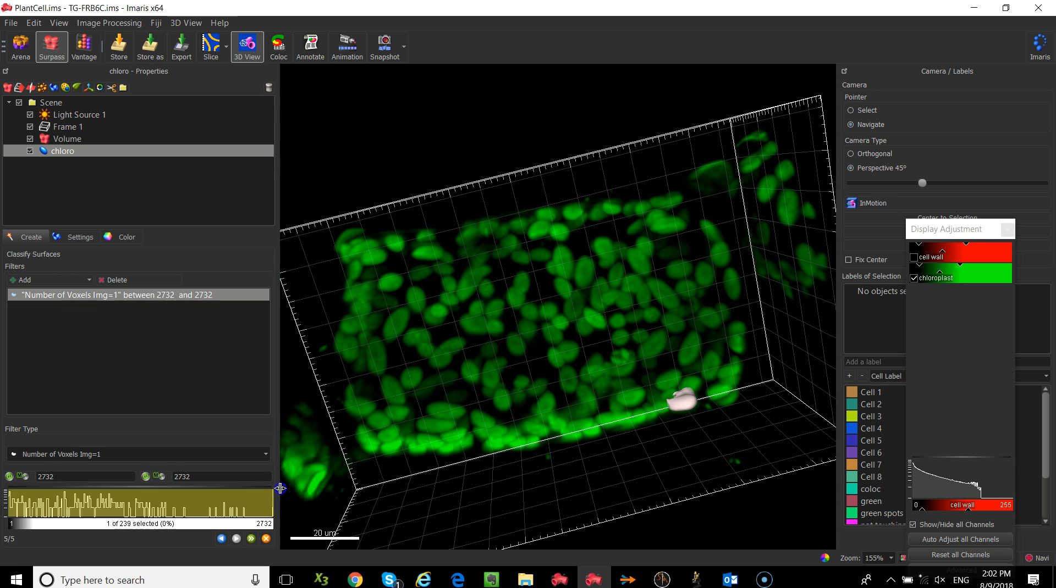
pyautogui.moveTo(281, 486); pyautogui.dragTo(46, 497)
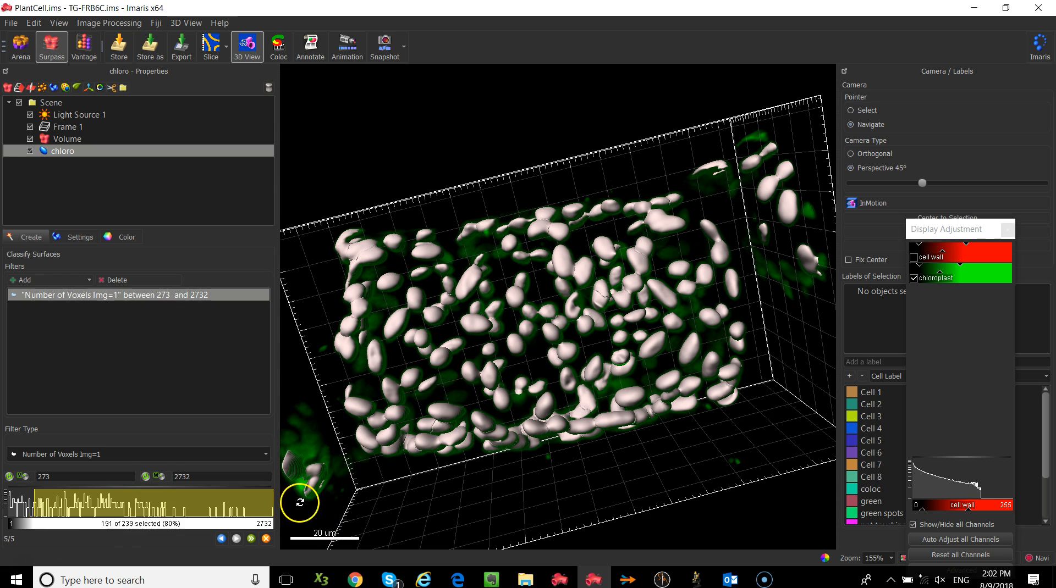
pyautogui.moveTo(270, 504)
pyautogui.mouseDown()
pyautogui.moveTo(188, 508)
pyautogui.moveTo(270, 504)
pyautogui.mouseUp()
pyautogui.moveTo(72, 501); pyautogui.dragTo(8, 500)
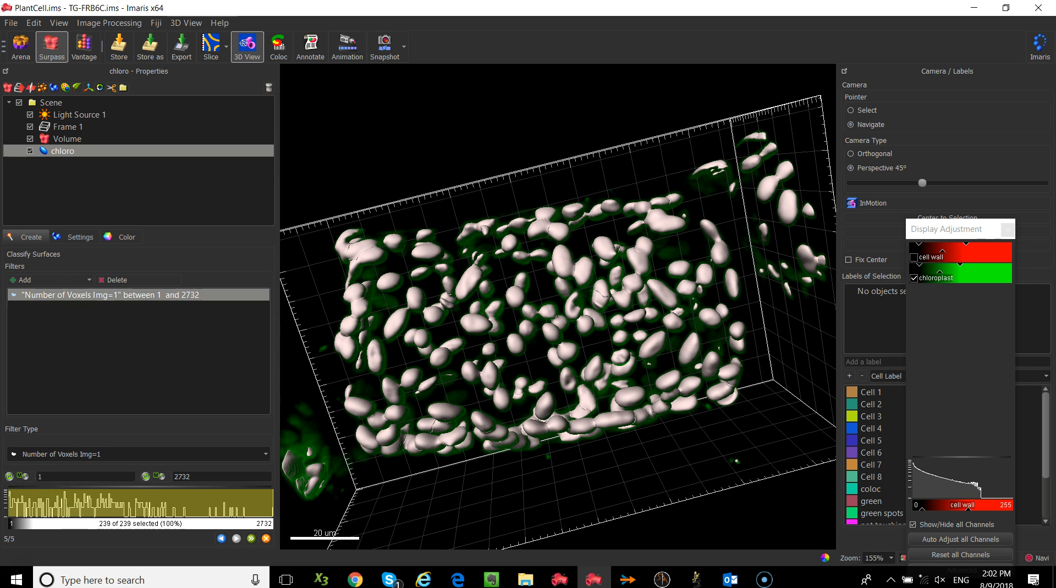
# Step: Open the choice of filter types for classifying the chloro surfaces
pyautogui.click(104, 454)
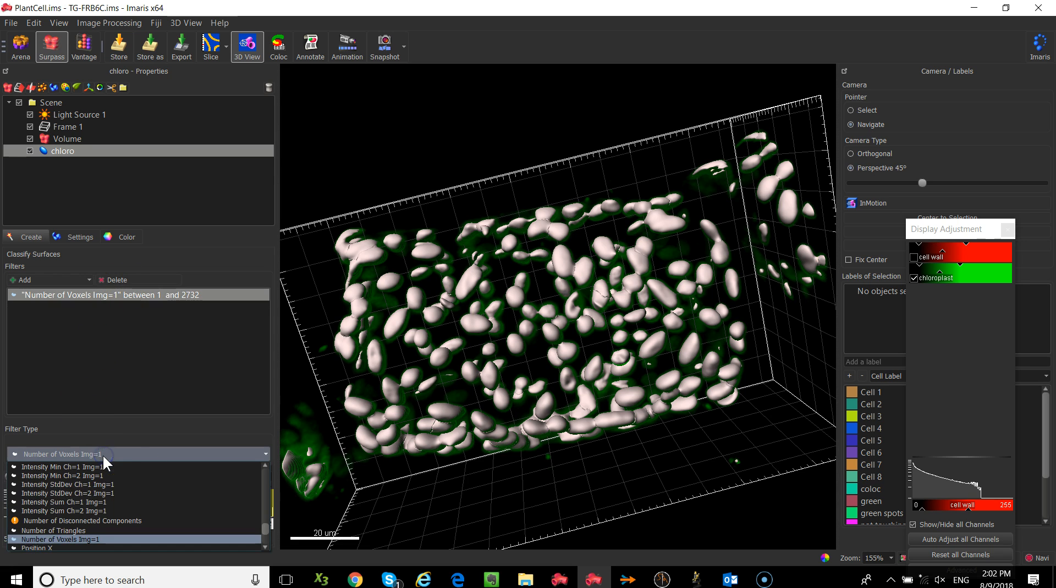
# Step: Change the chloro surface filter type to Distance to Image Border XY Img=1
pyautogui.scroll(2, 213, 492)
pyautogui.scroll(3, 213, 493)
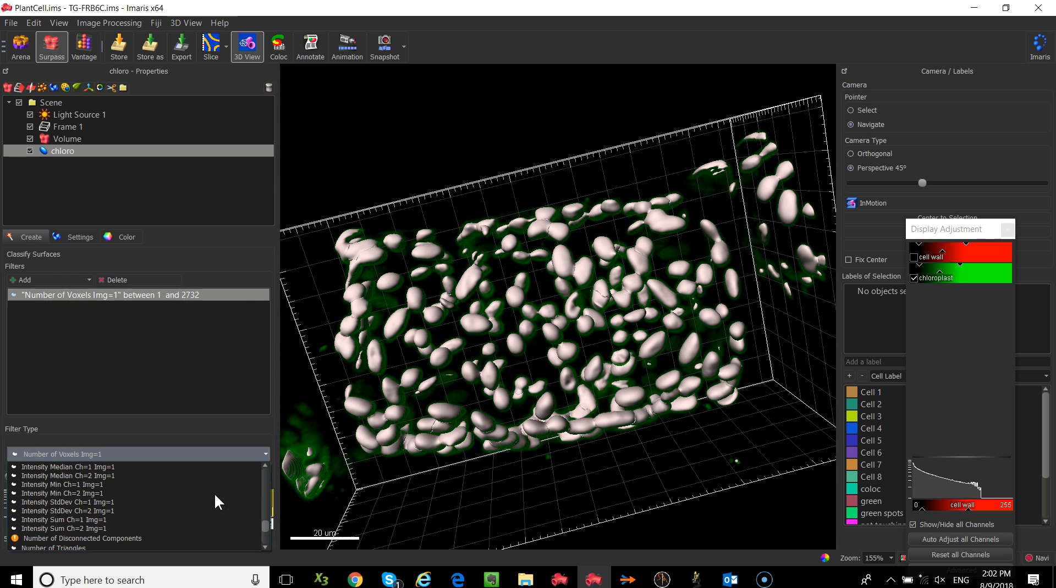
pyautogui.scroll(4, 214, 493)
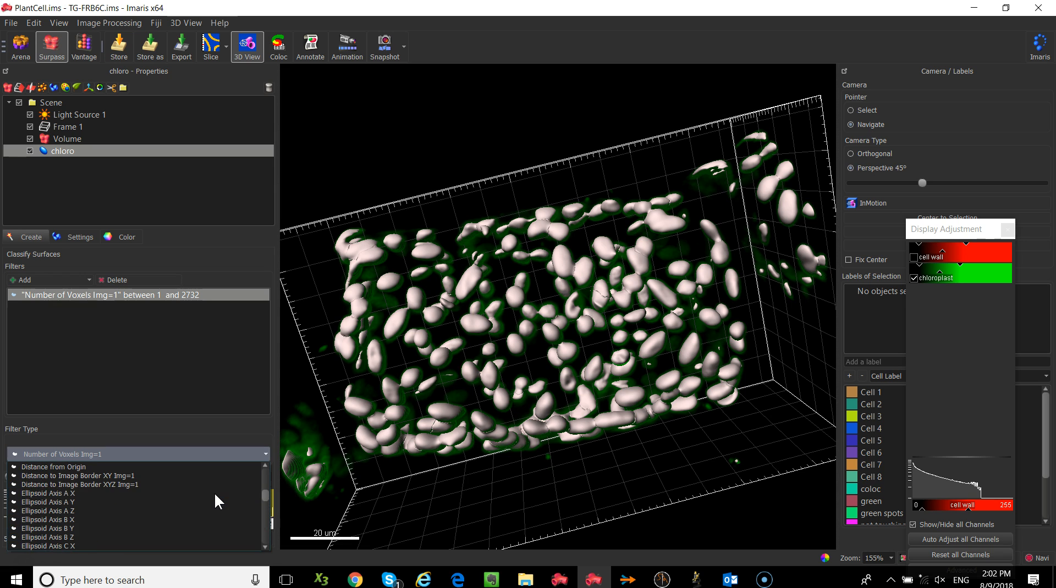
pyautogui.click(170, 475)
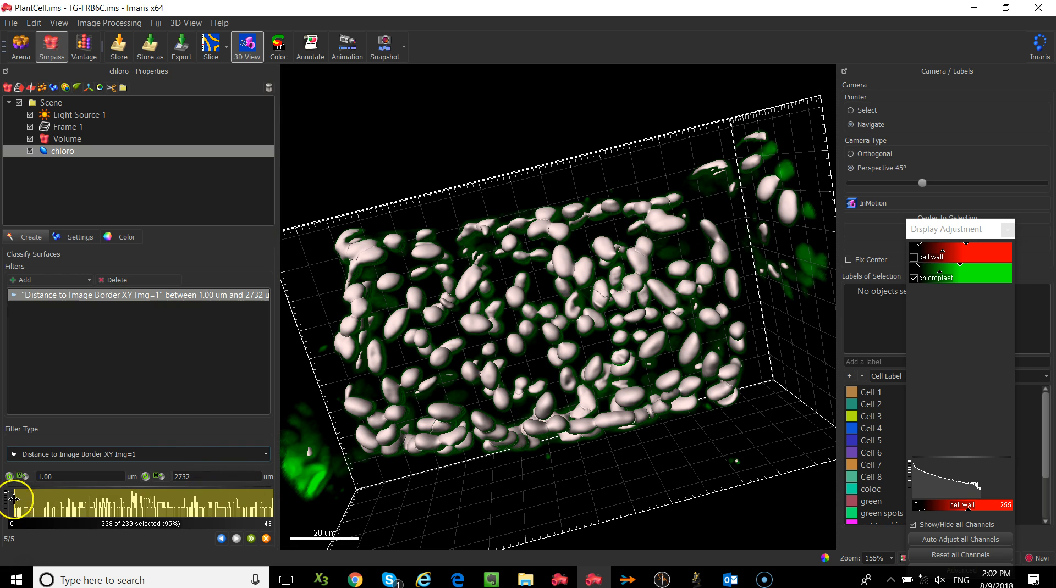
# Step: Try lower thresholds of 9.20, 10.0 and 3.34 um on the image border distance filter
pyautogui.moveTo(16, 502); pyautogui.dragTo(65, 490)
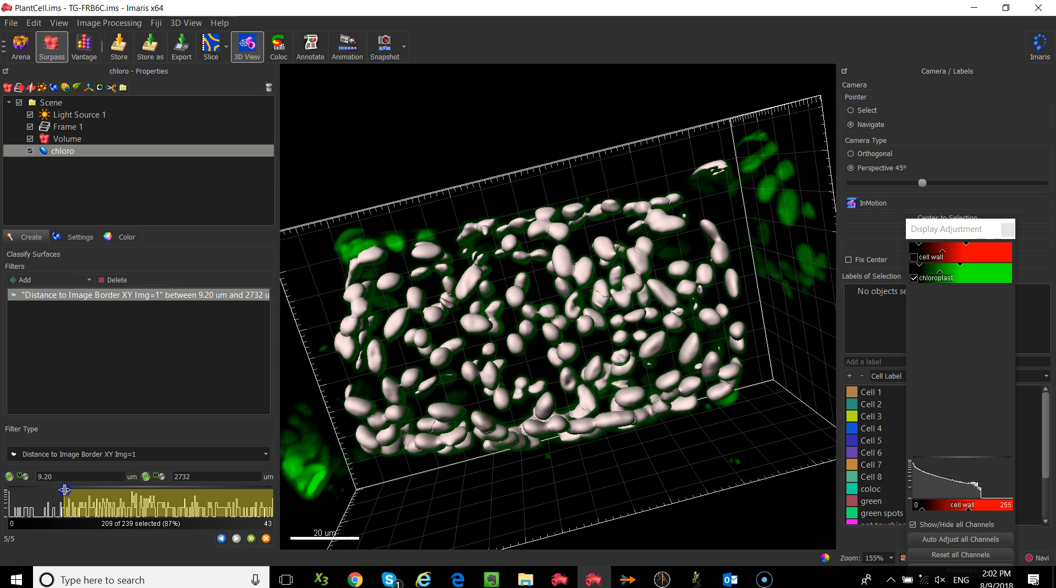
pyautogui.moveTo(64, 490); pyautogui.dragTo(7, 491)
pyautogui.doubleClick(86, 477)
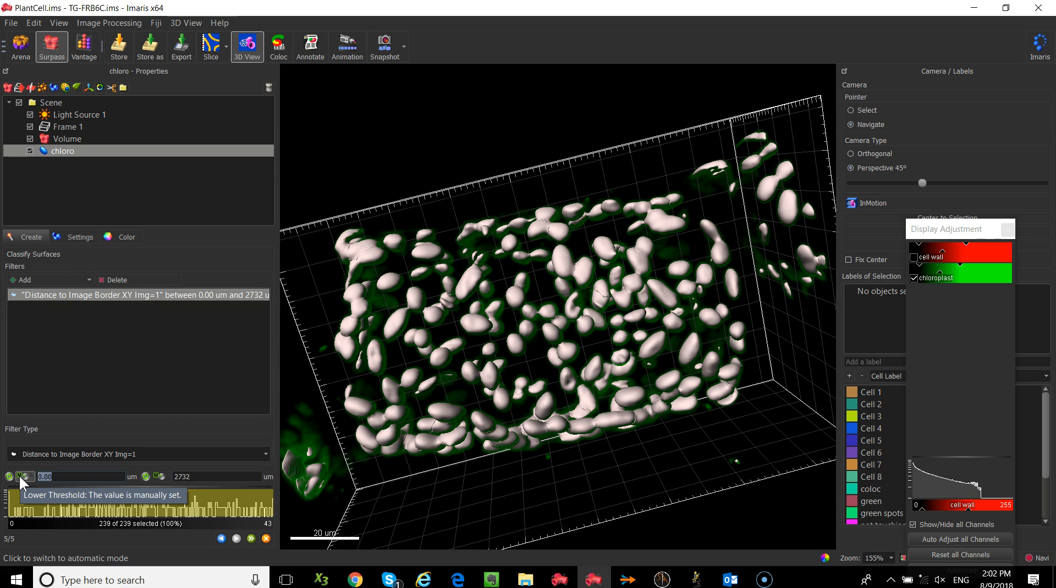
pyautogui.press('Return')
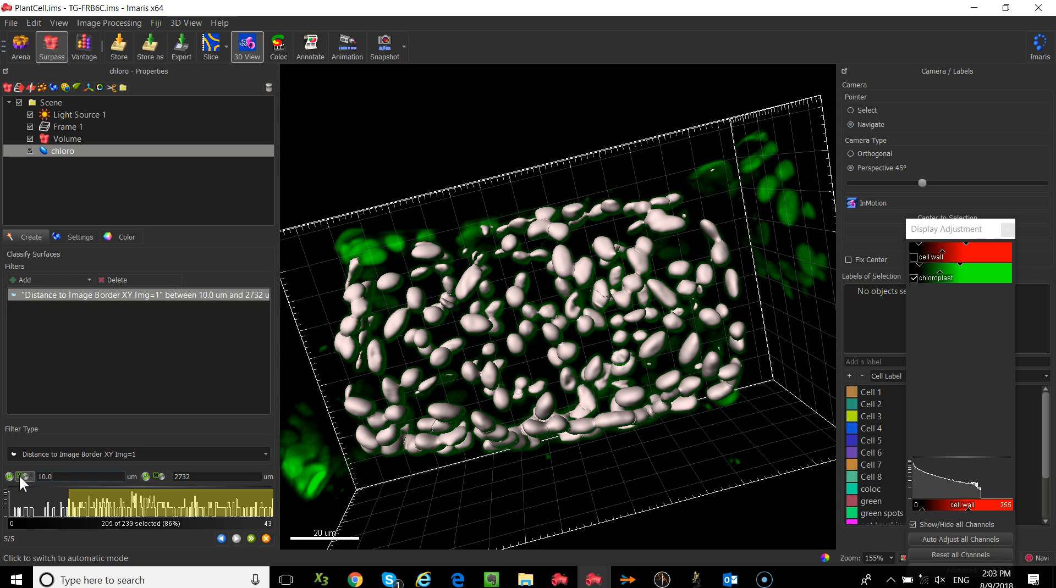
pyautogui.moveTo(55, 499); pyautogui.dragTo(28, 500)
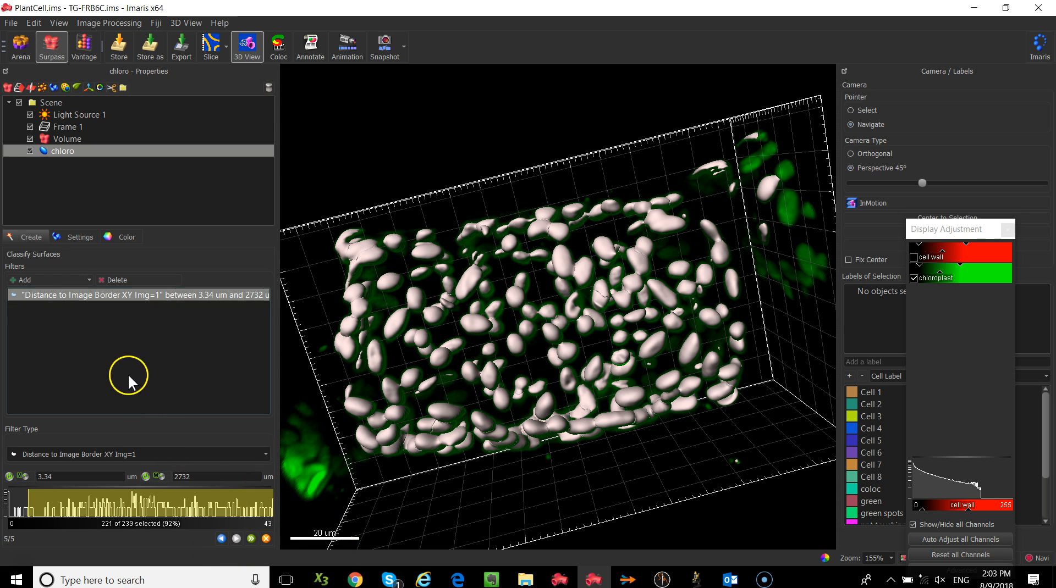
# Step: Set the border distance filter's lower threshold to 0.00 um and finish creating the chloro surfaces
pyautogui.moveTo(28, 495); pyautogui.dragTo(4, 510)
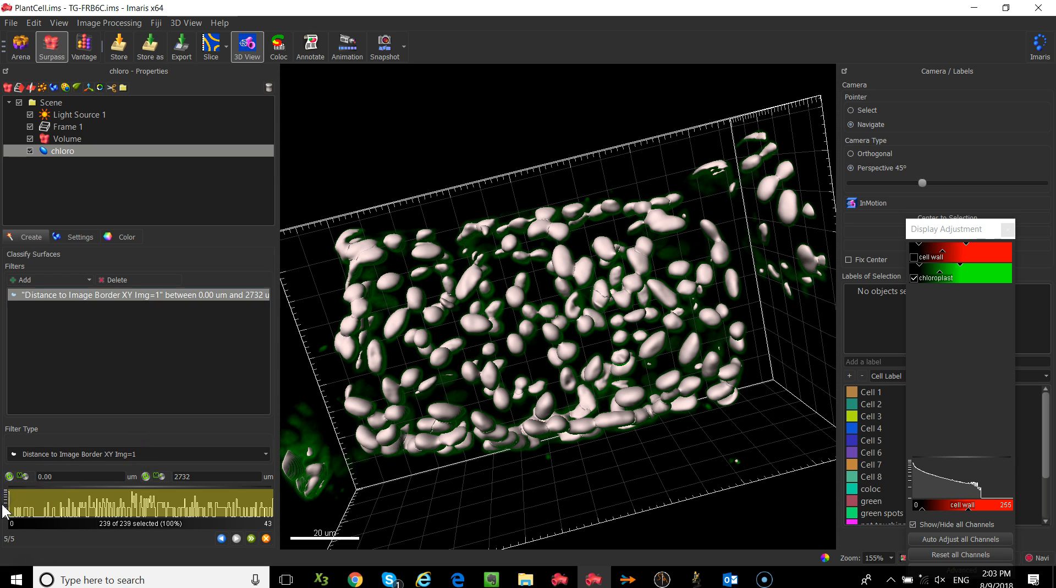
pyautogui.click(251, 539)
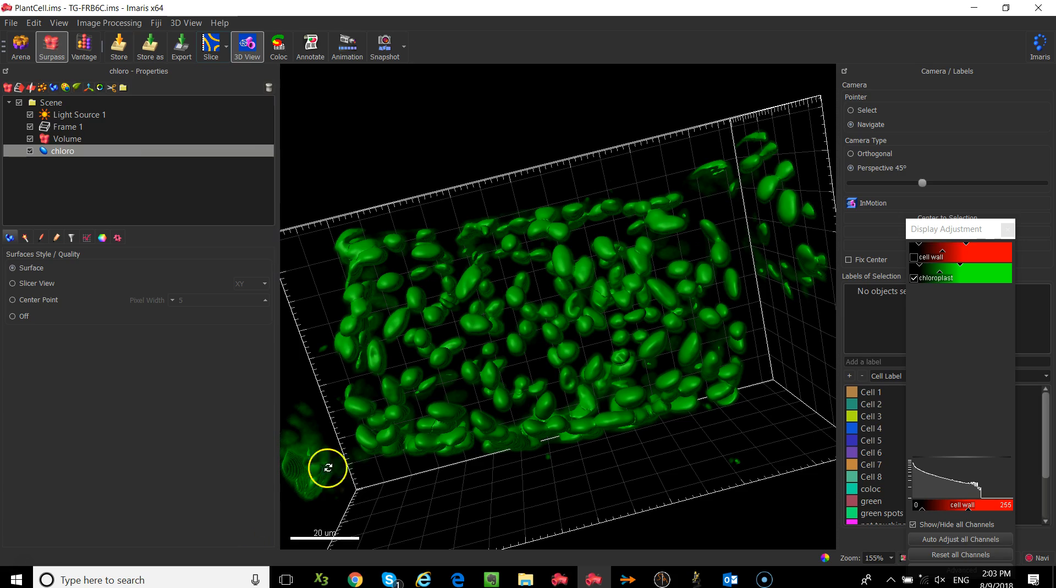
# Step: Hide the Volume so the chloro surfaces can be examined alone from several angles
pyautogui.click(30, 139)
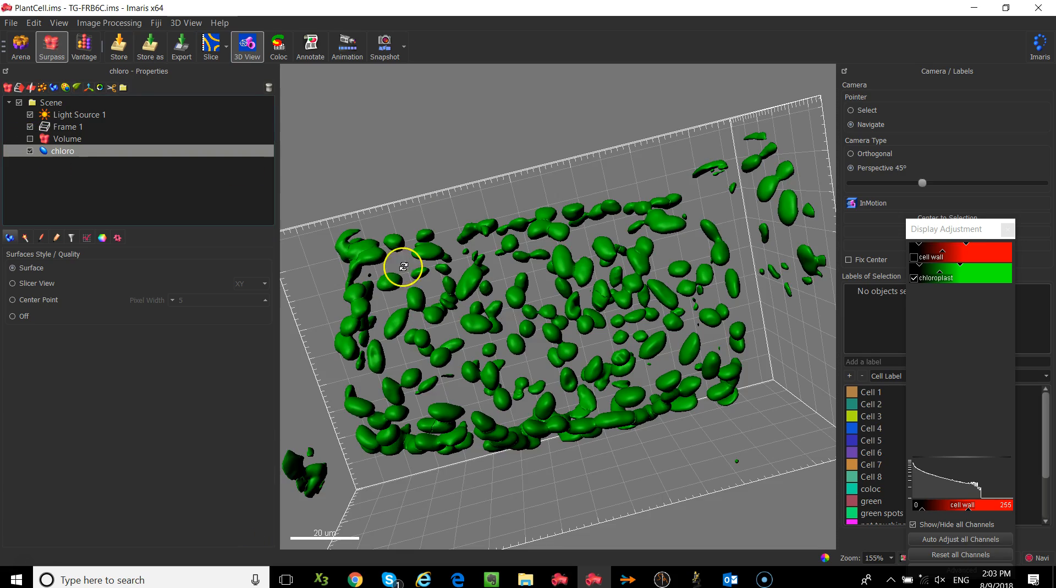
pyautogui.moveTo(533, 314)
pyautogui.mouseDown()
pyautogui.moveTo(497, 151)
pyautogui.moveTo(534, 309)
pyautogui.mouseUp()
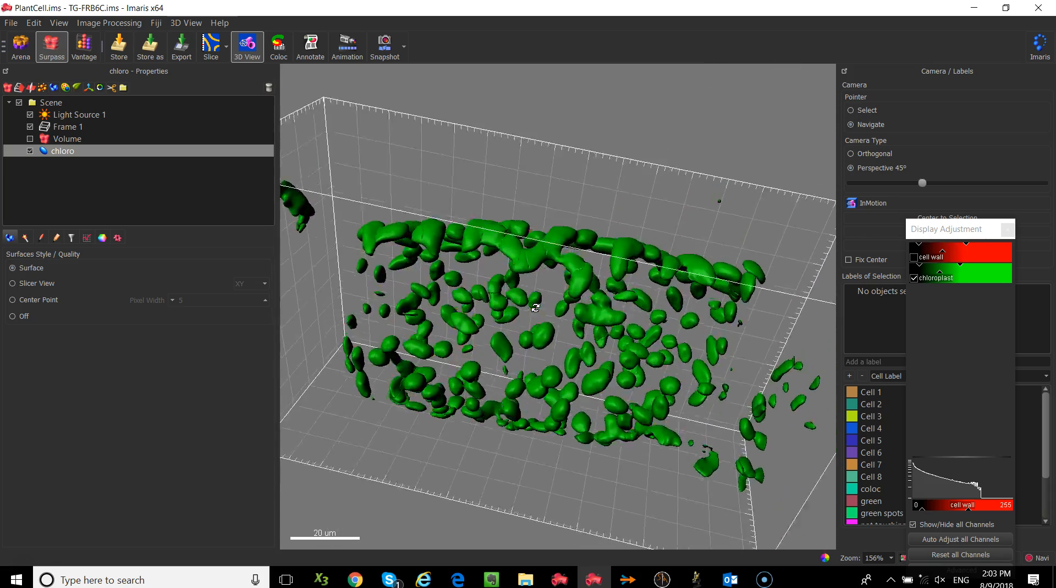
pyautogui.moveTo(535, 308); pyautogui.dragTo(546, 249)
# Step: Review the chloro surfaces' overall statistics and the detailed per-surface Area values
pyautogui.click(87, 238)
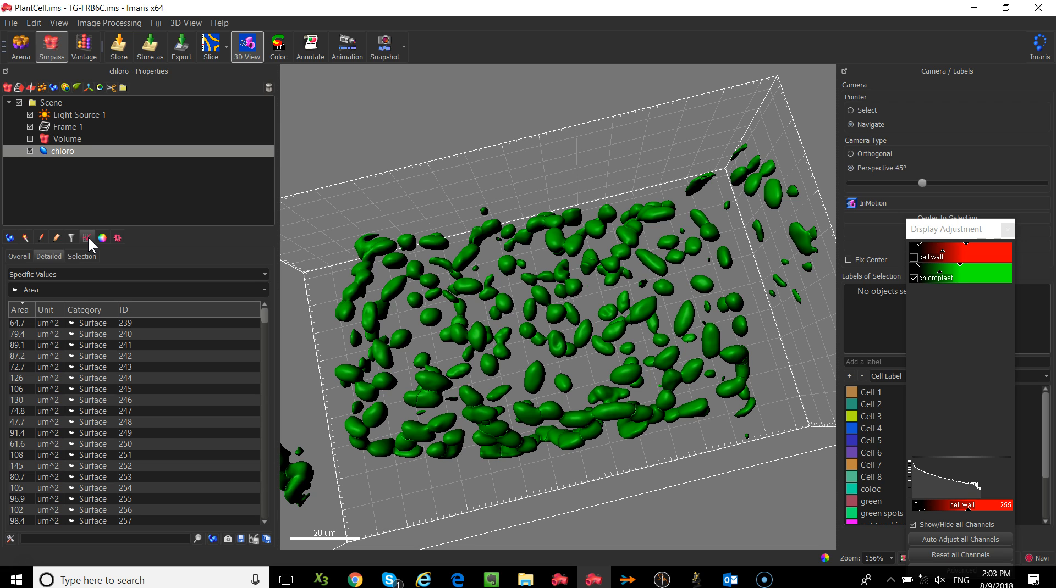
pyautogui.click(19, 255)
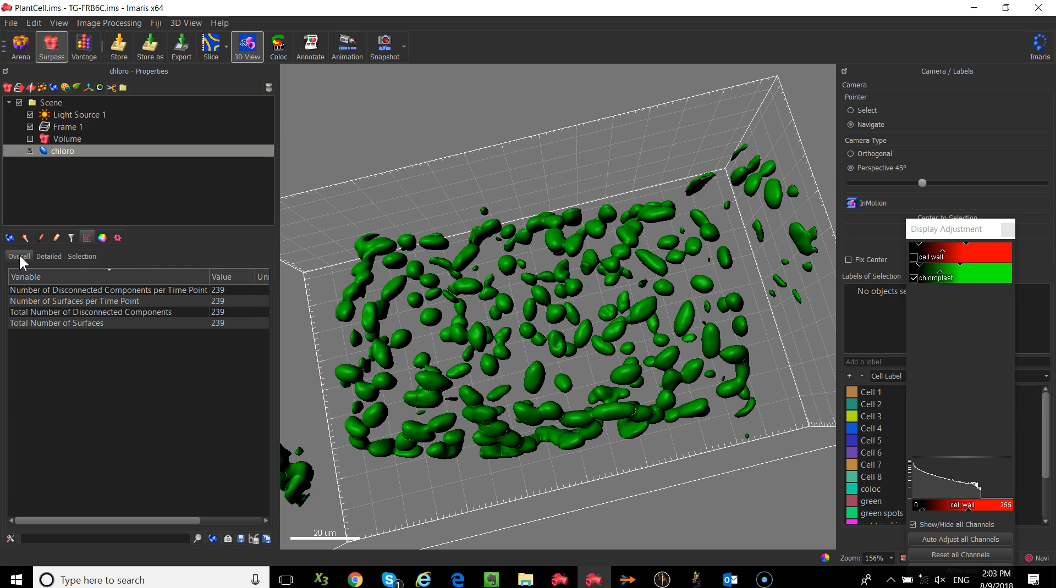
pyautogui.click(50, 256)
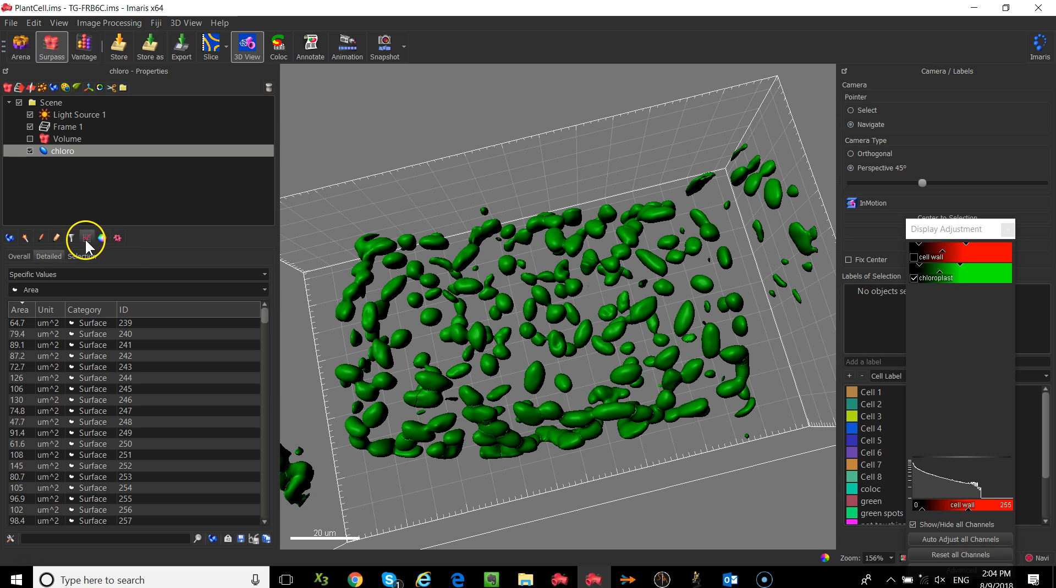
# Step: Color the chloro surfaces by statistics, using Volume as the statistics type
pyautogui.click(103, 235)
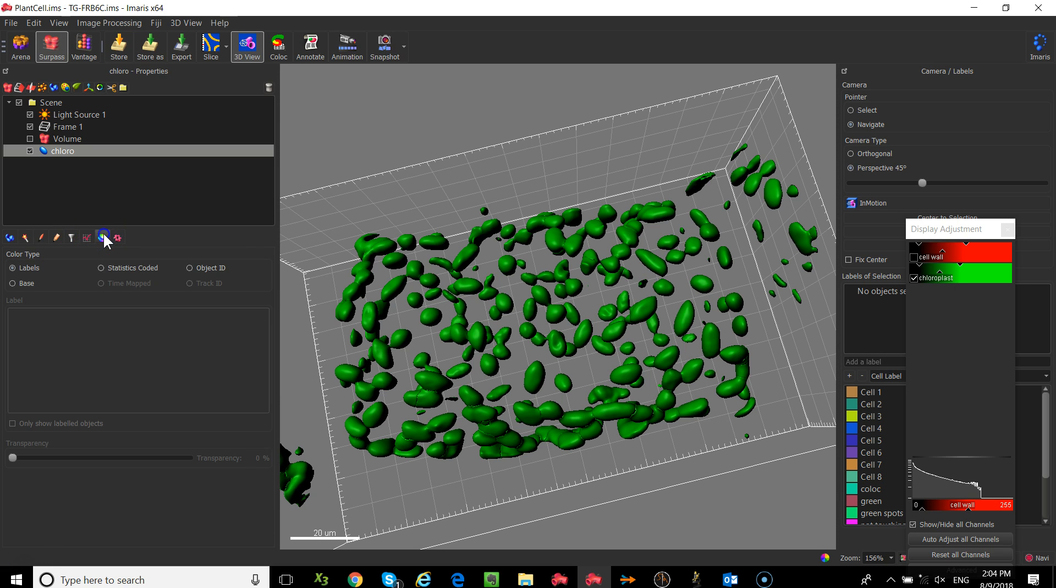
pyautogui.click(121, 266)
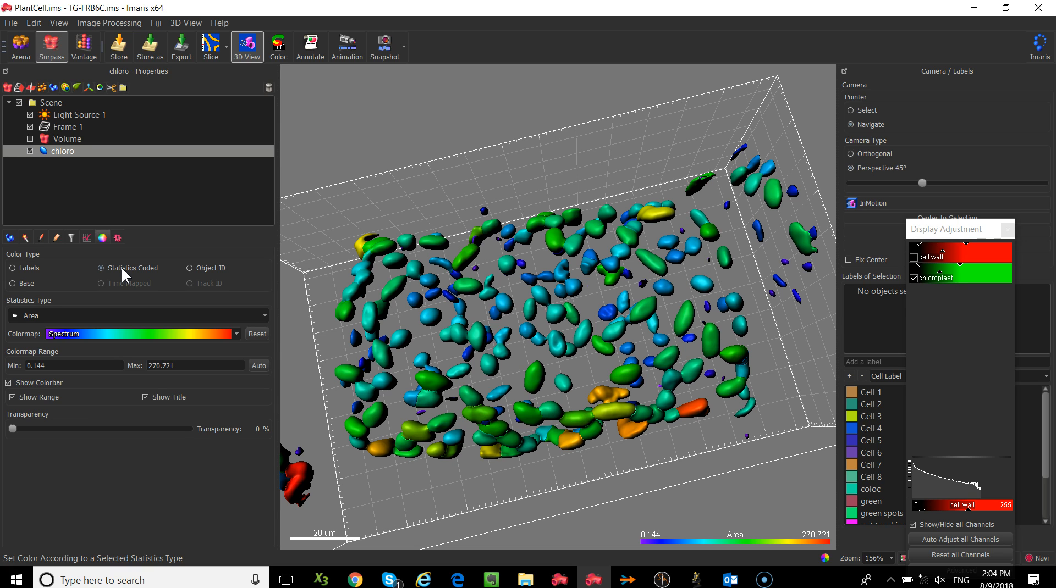
pyautogui.click(106, 309)
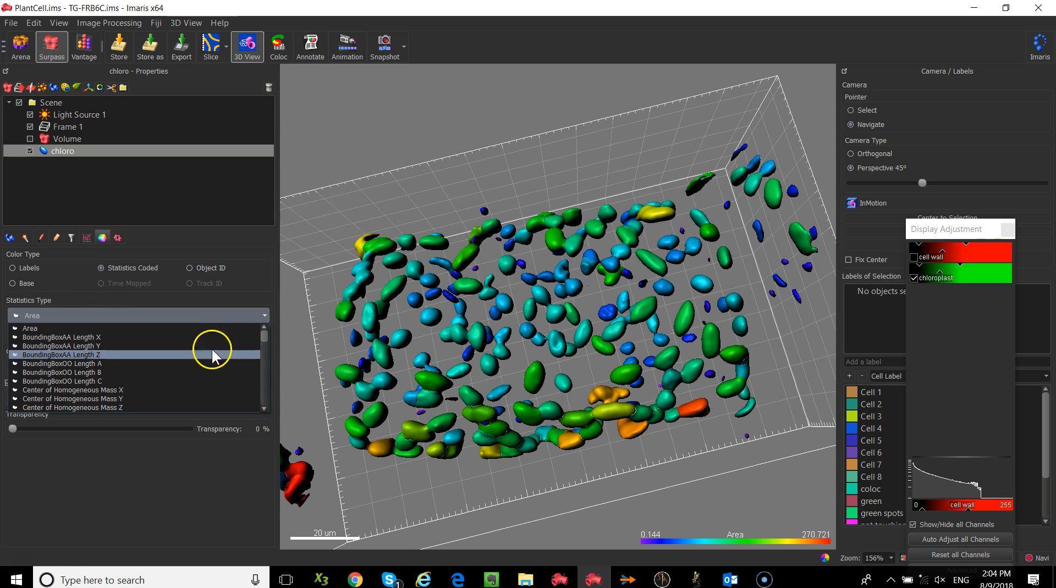
pyautogui.moveTo(265, 333); pyautogui.dragTo(260, 404)
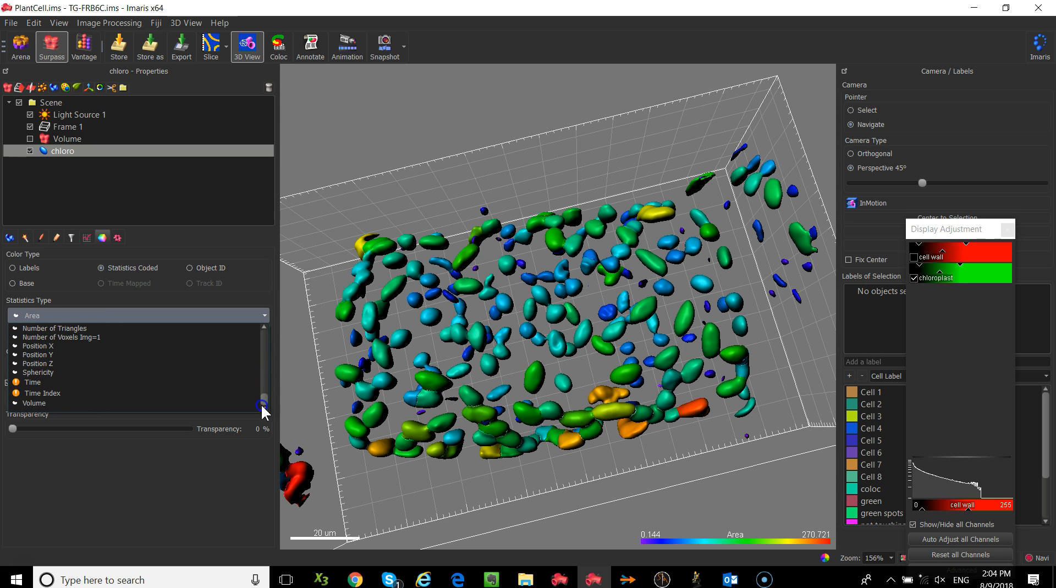
pyautogui.click(222, 401)
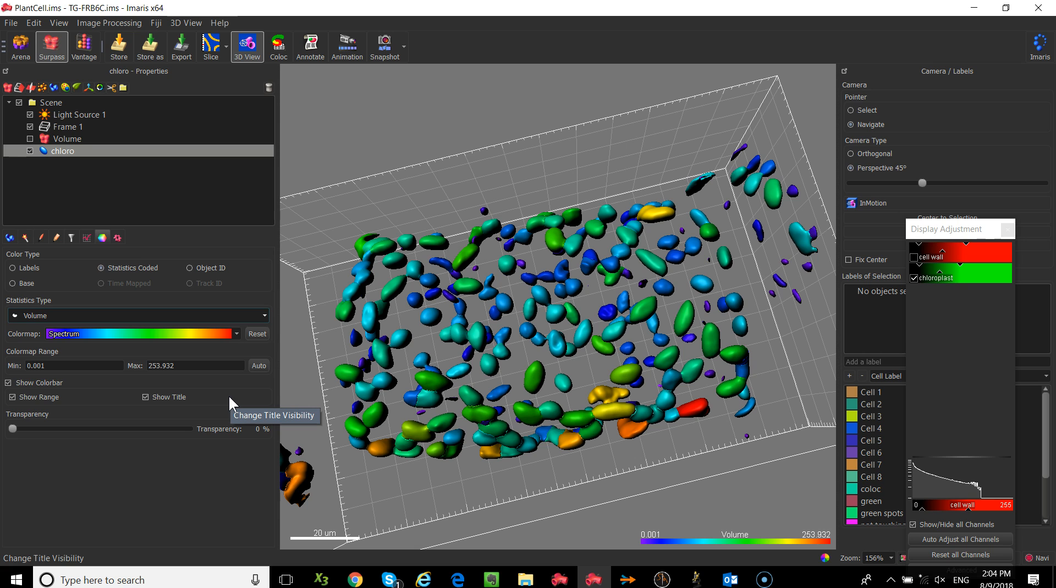
# Step: Switch the color coding of the chloro surfaces to Distance to Image Border XY Img=1 and inspect them from another angle
pyautogui.click(177, 316)
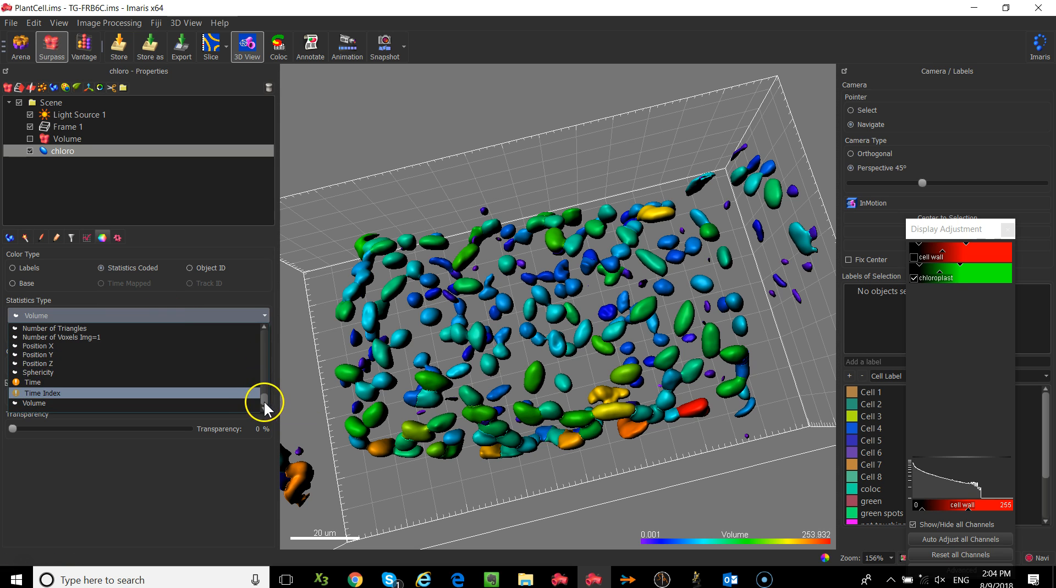
pyautogui.scroll(10, 263, 397)
pyautogui.moveTo(253, 362); pyautogui.dragTo(251, 357)
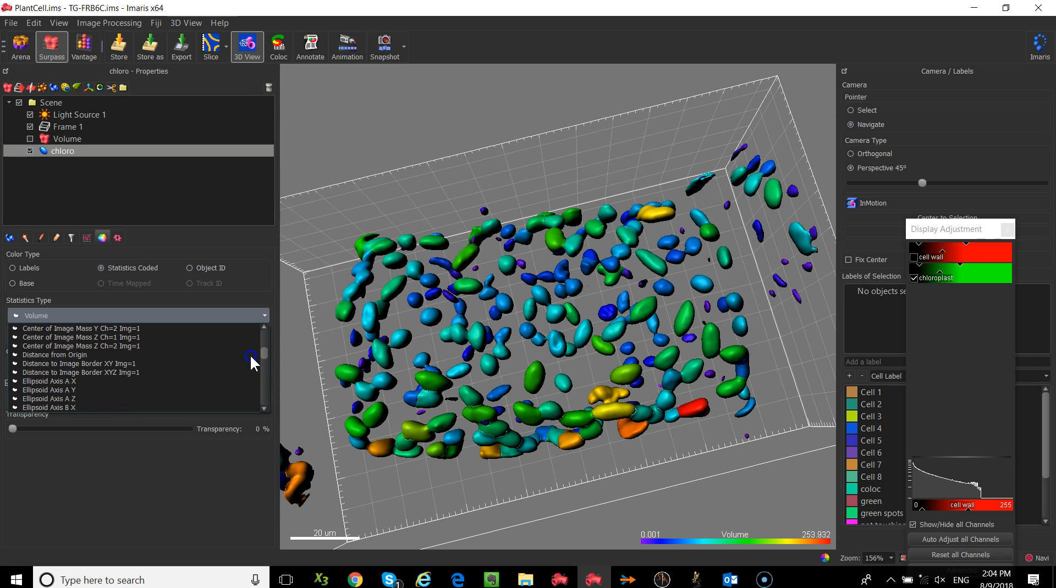
pyautogui.click(101, 363)
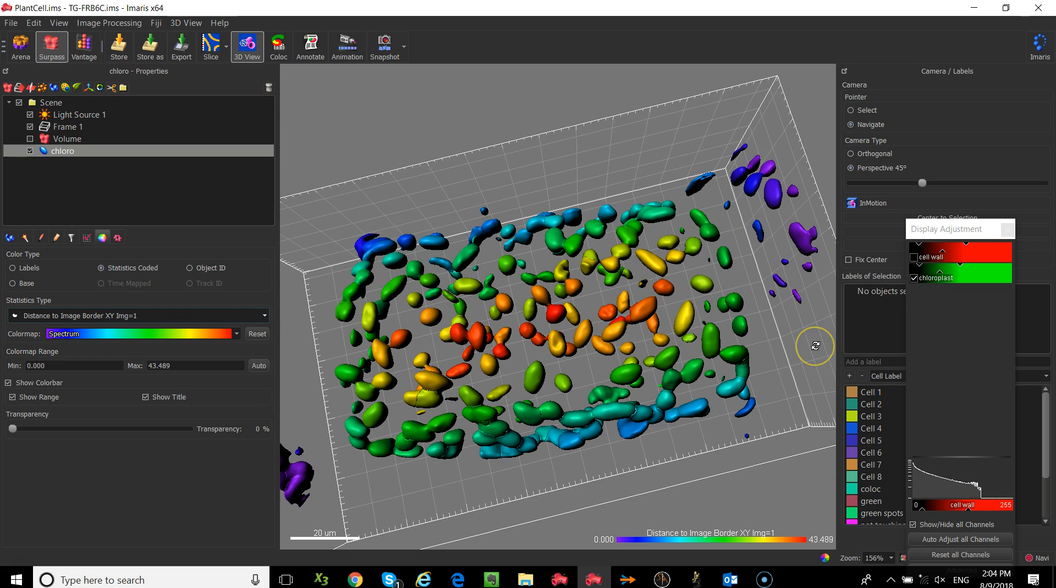
pyautogui.moveTo(573, 428); pyautogui.dragTo(558, 540)
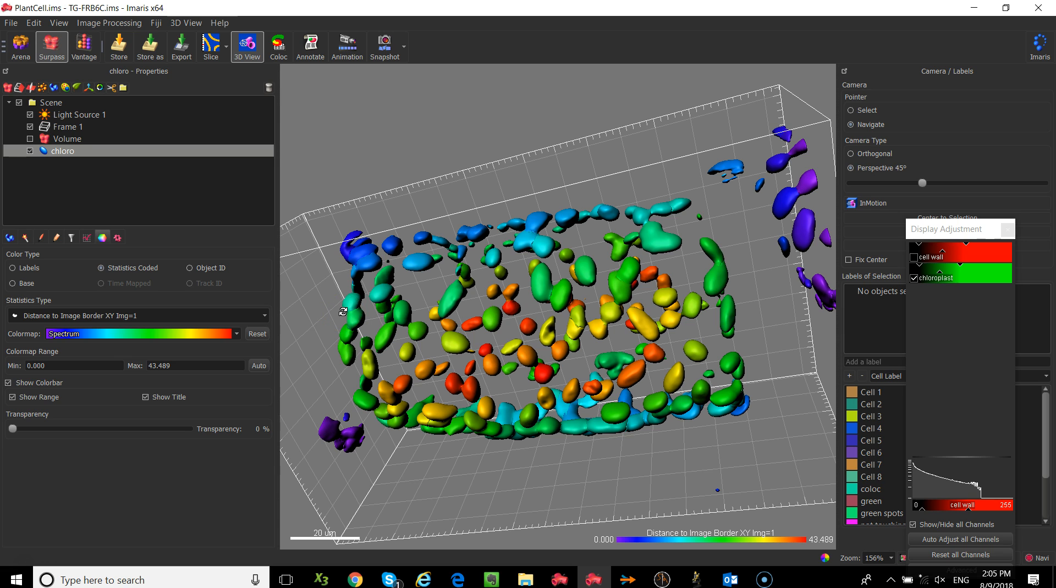
# Step: Show the Volume again, hide the chloro surfaces and select the Volume for editing
pyautogui.click(100, 175)
pyautogui.click(29, 137)
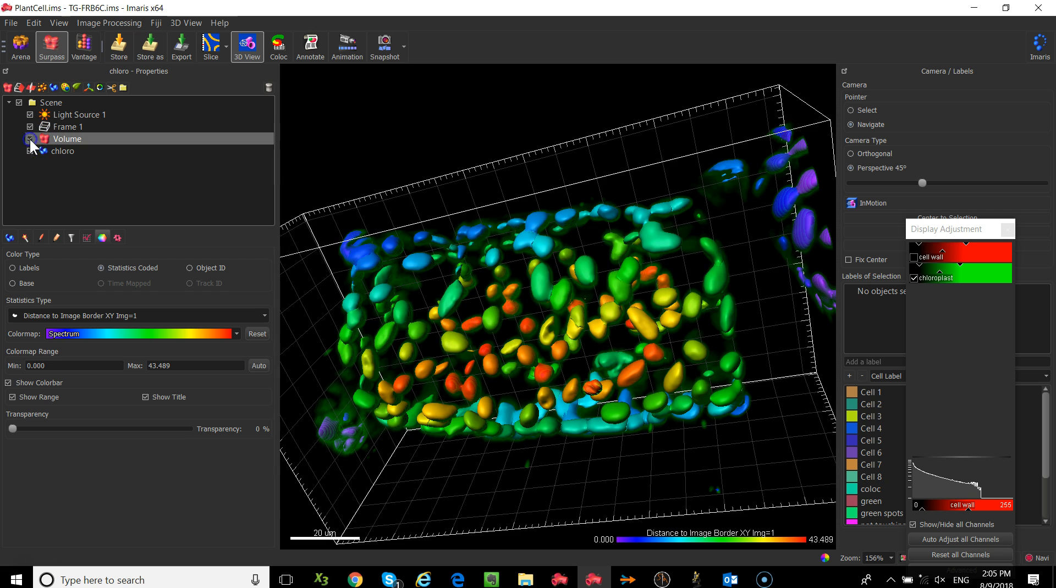
pyautogui.click(29, 149)
pyautogui.click(30, 151)
pyautogui.click(77, 138)
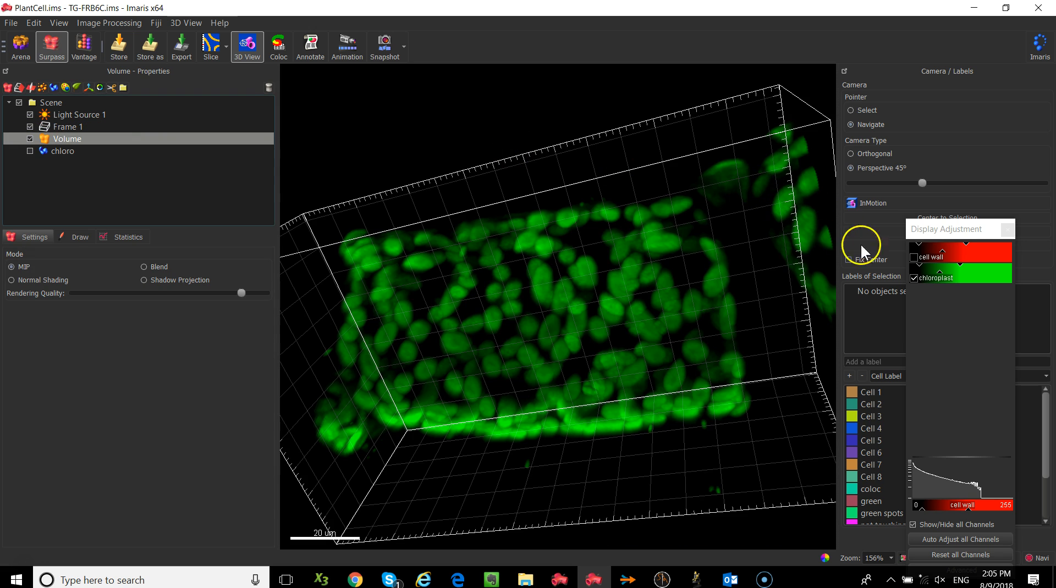
# Step: Turn on the cell wall channel and set the volume rendering mode to Blend
pyautogui.click(913, 258)
pyautogui.moveTo(535, 309); pyautogui.dragTo(564, 216)
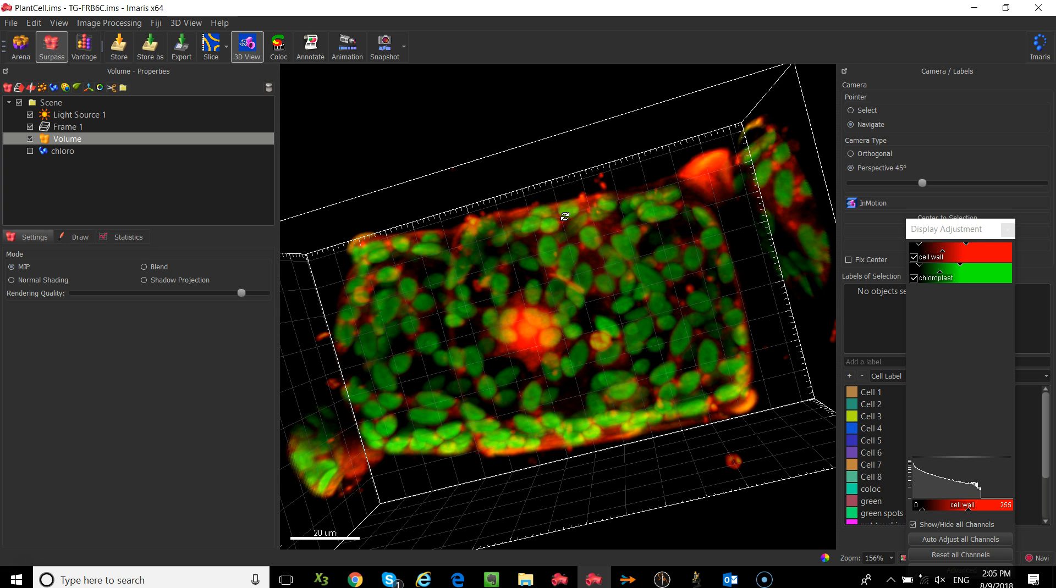
pyautogui.click(164, 264)
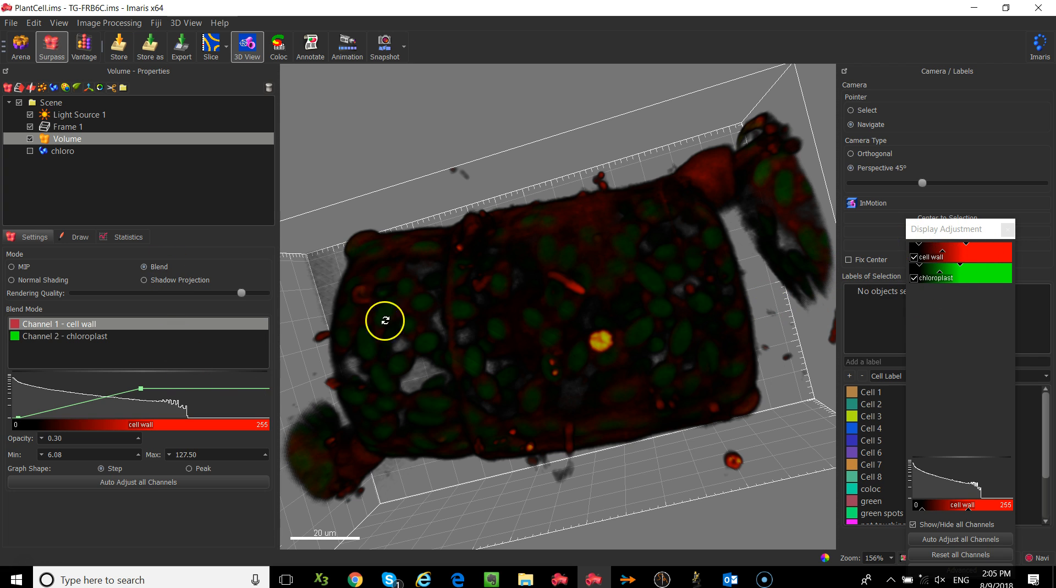
# Step: Set both channels' blend opacity to 0.43, with a maximum of 120.96 for cell wall and a range of 29.42 to 118.24 for chloroplast
pyautogui.moveTo(140, 386); pyautogui.dragTo(134, 385)
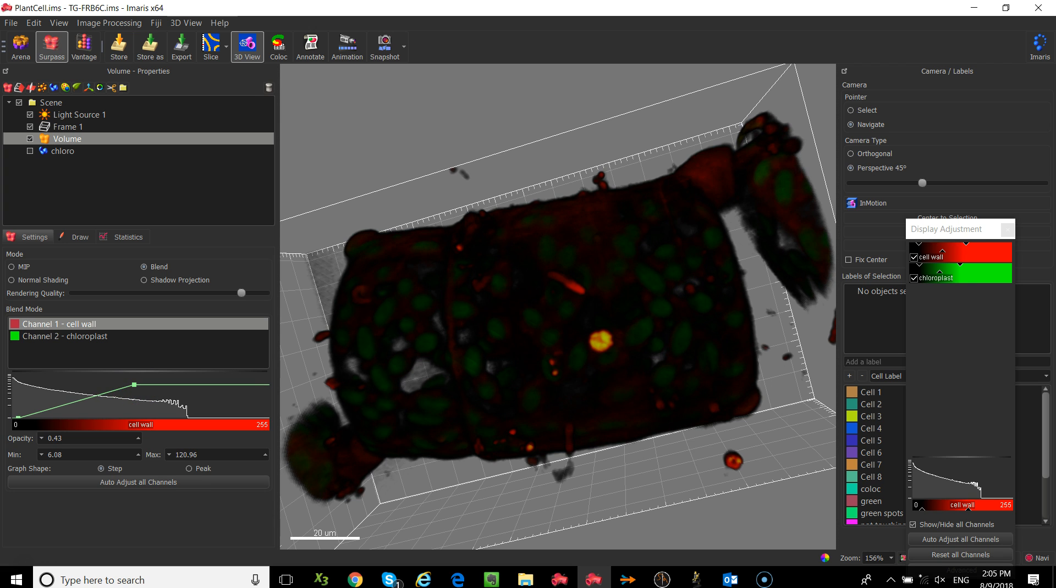
pyautogui.moveTo(19, 416); pyautogui.dragTo(42, 422)
pyautogui.click(88, 337)
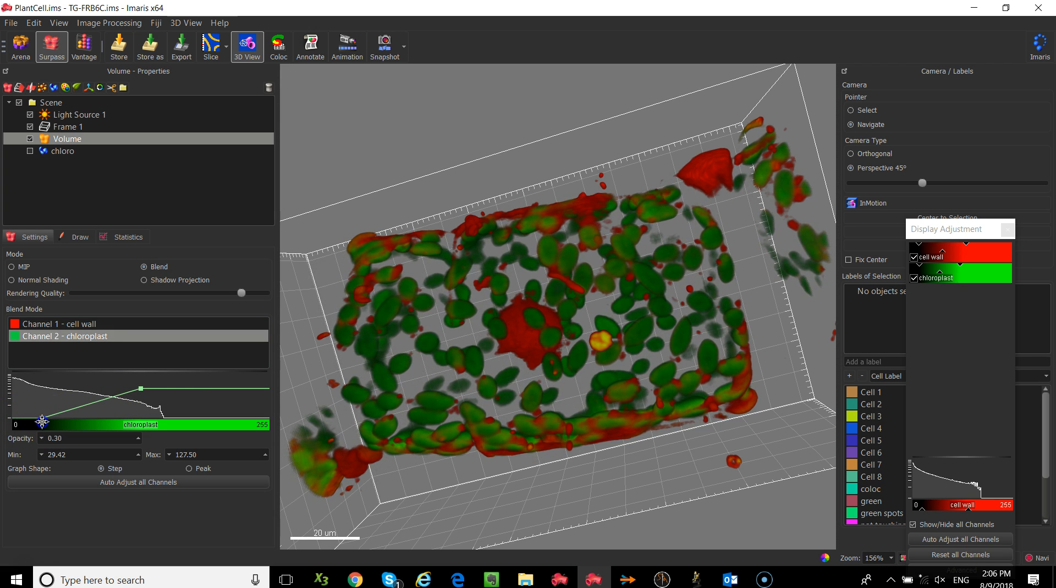
pyautogui.moveTo(147, 388); pyautogui.dragTo(132, 384)
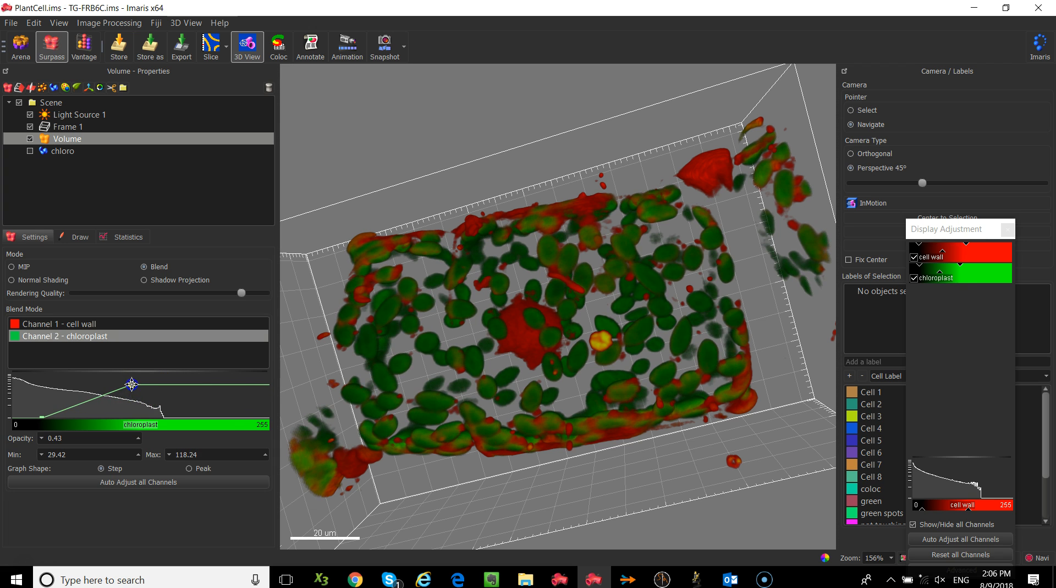
# Step: Lower the chloroplast channel's display maximum and move the Display Adjustment window clear of the view reset controls
pyautogui.click(955, 266)
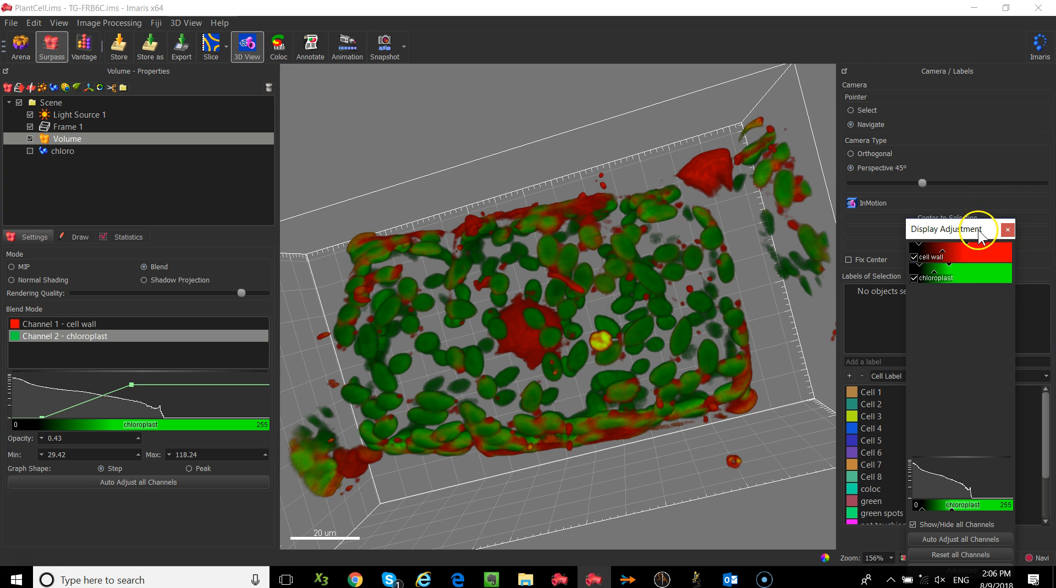
pyautogui.moveTo(980, 235); pyautogui.dragTo(1014, 83)
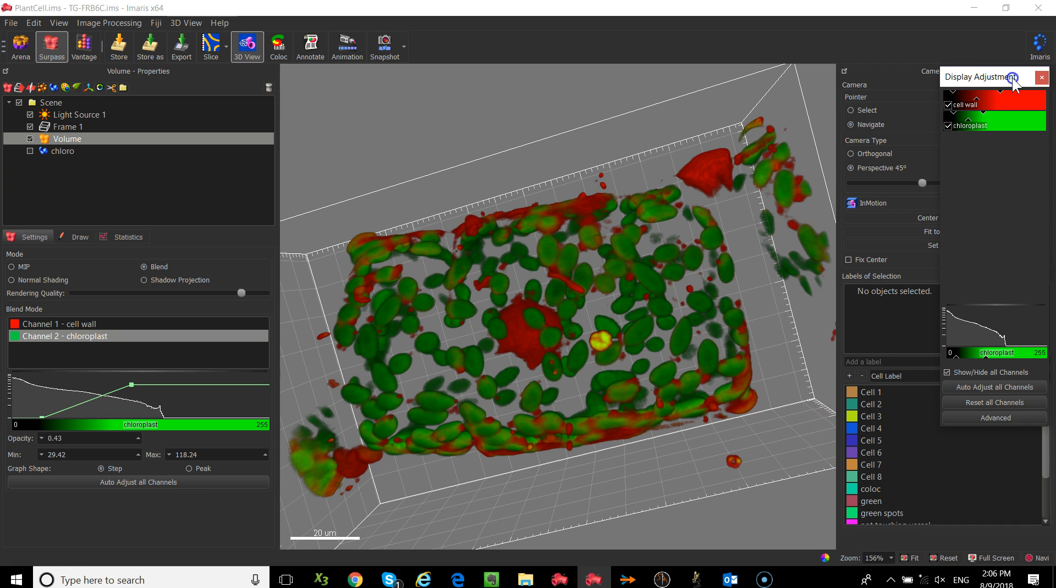
# Step: Reset the 3D view to its default orientation and open the key frame animation controls
pyautogui.click(946, 560)
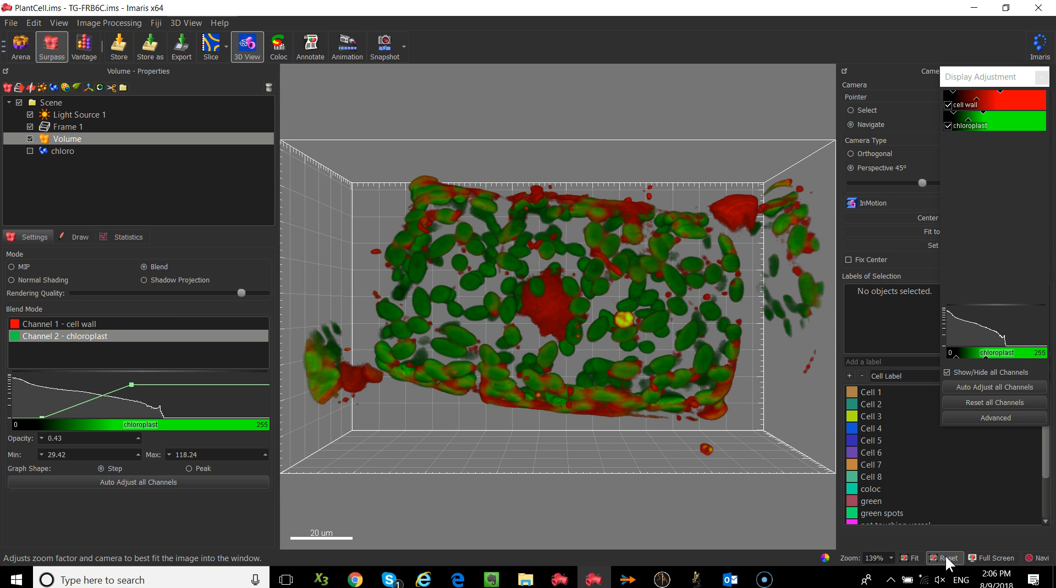
pyautogui.click(945, 557)
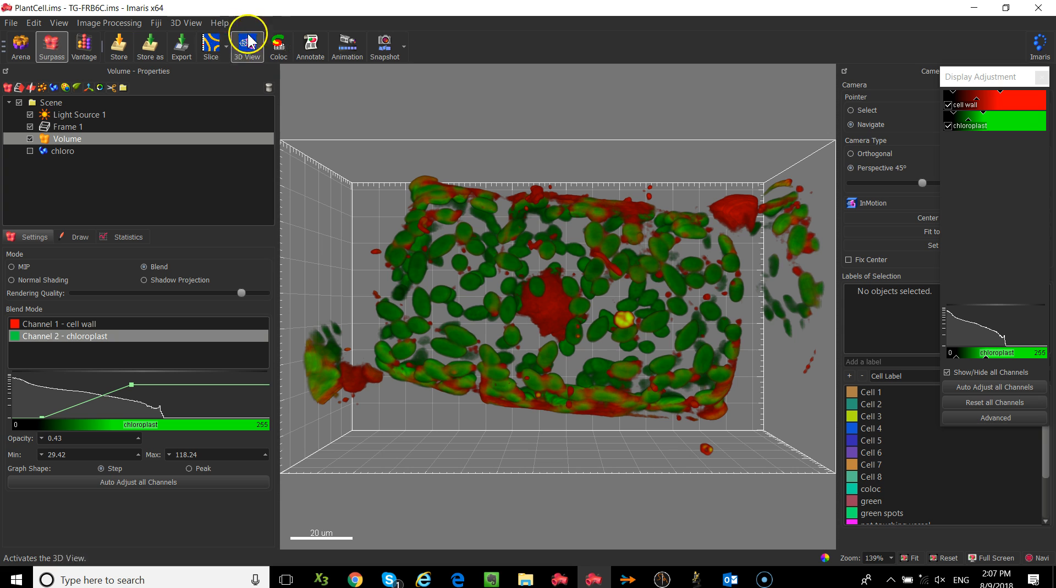
pyautogui.click(350, 53)
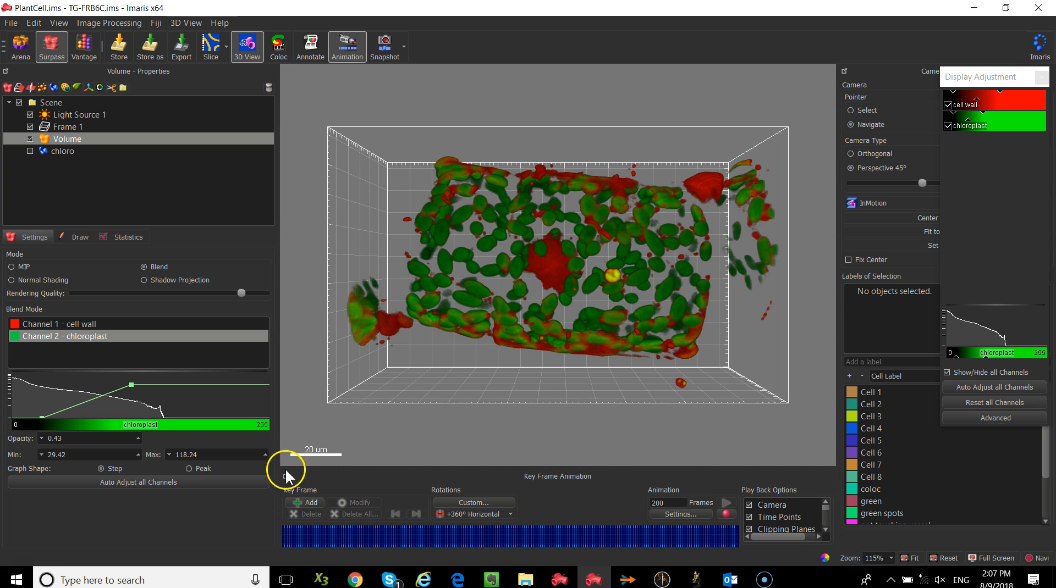
# Step: Add three key frames: the default view, a view rotated to the cell's other side, and a tilted end-on view
pyautogui.click(313, 499)
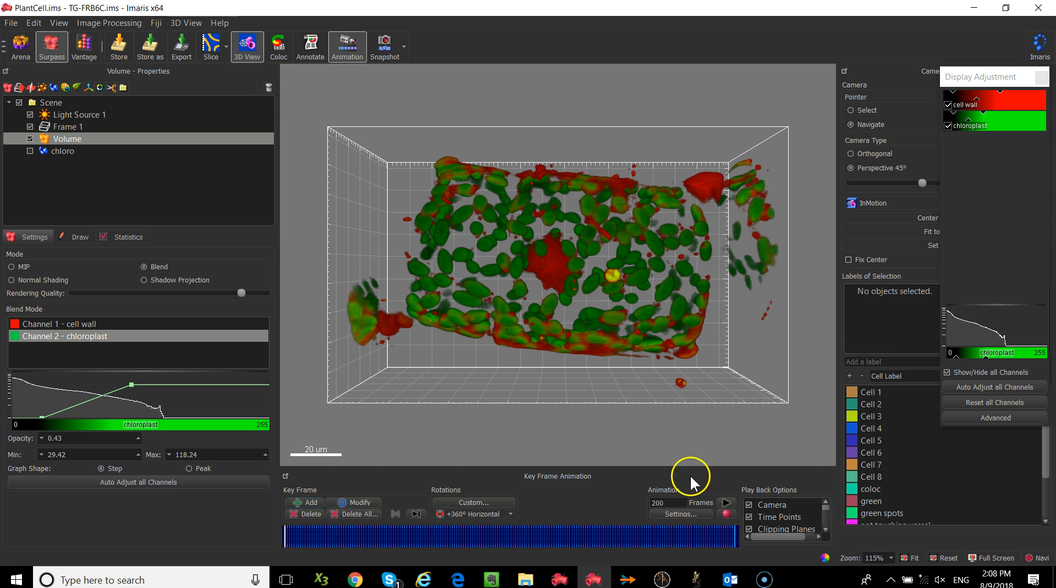
pyautogui.moveTo(549, 420); pyautogui.dragTo(358, 290)
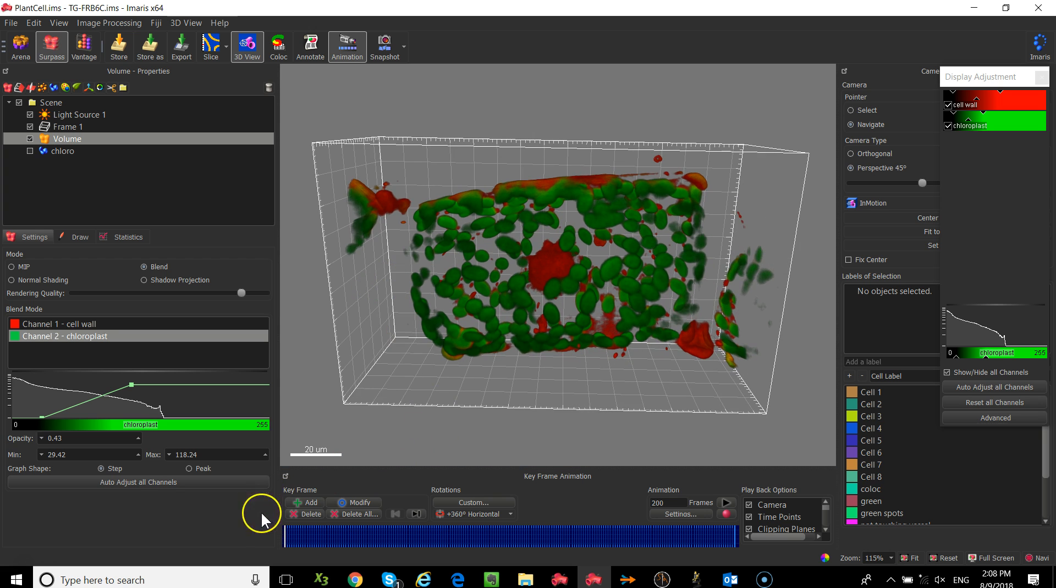
pyautogui.click(307, 499)
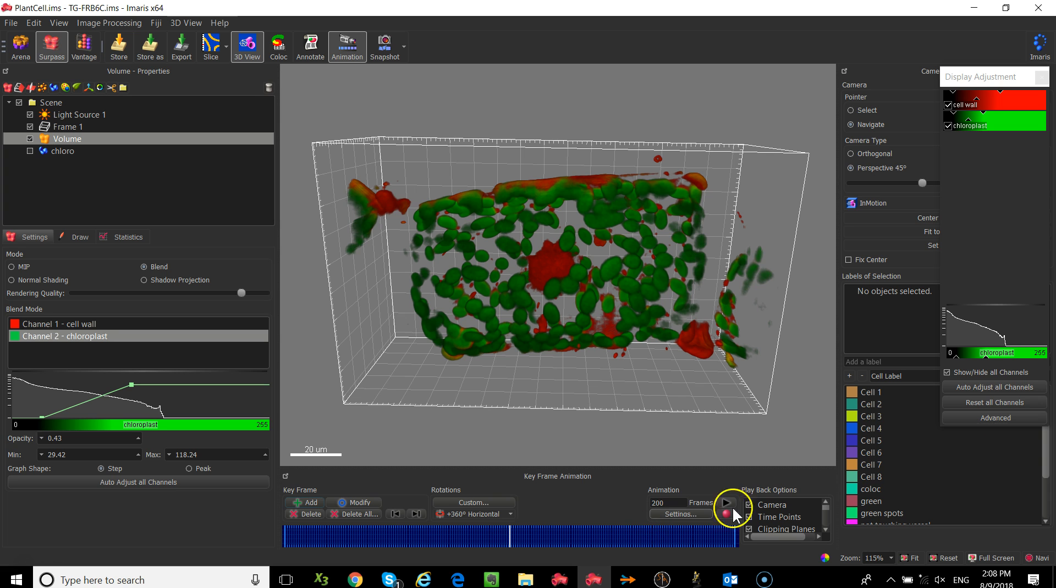
pyautogui.moveTo(792, 250); pyautogui.dragTo(473, 278)
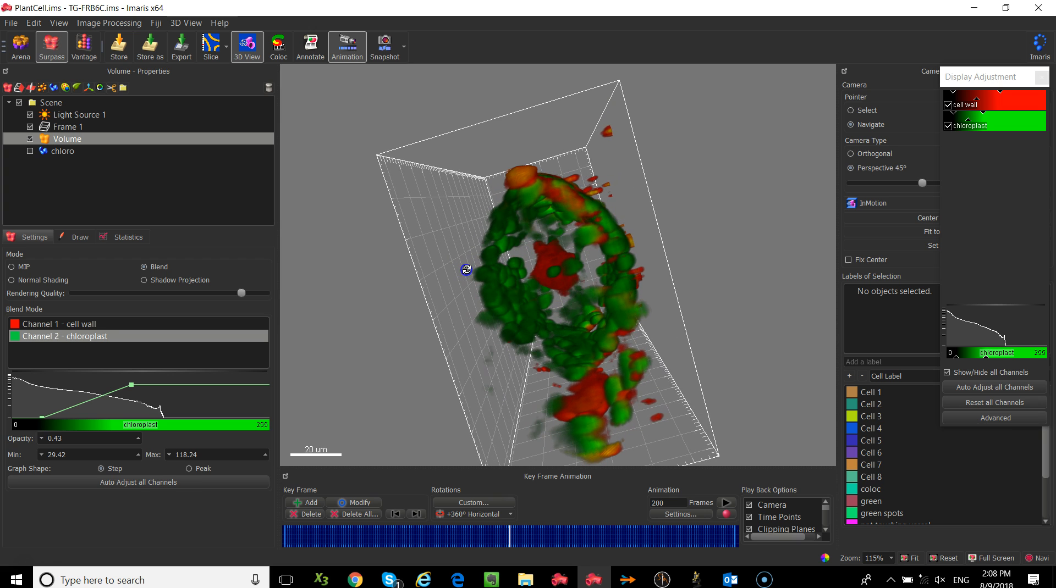
pyautogui.click(311, 503)
# Step: Return to the first key frame, play the animation to preview the camera rotation, and stop it partway
pyautogui.click(285, 537)
pyautogui.click(298, 503)
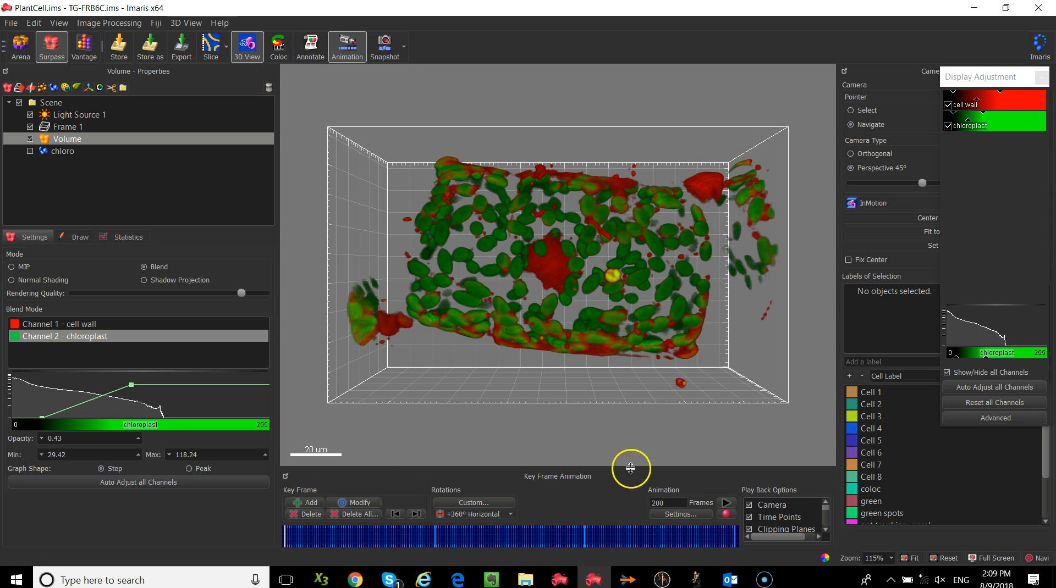
pyautogui.click(727, 504)
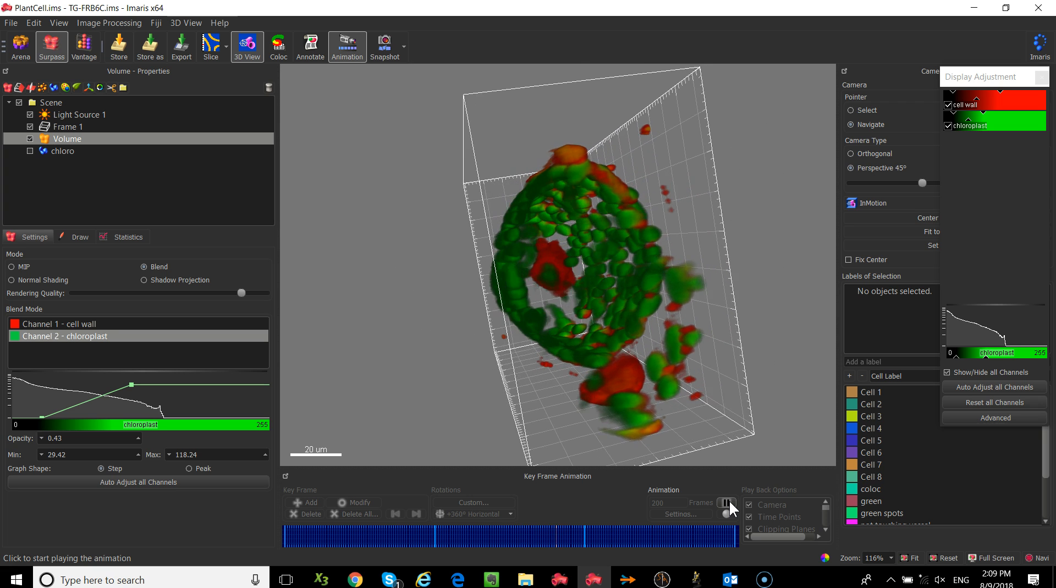
pyautogui.click(728, 502)
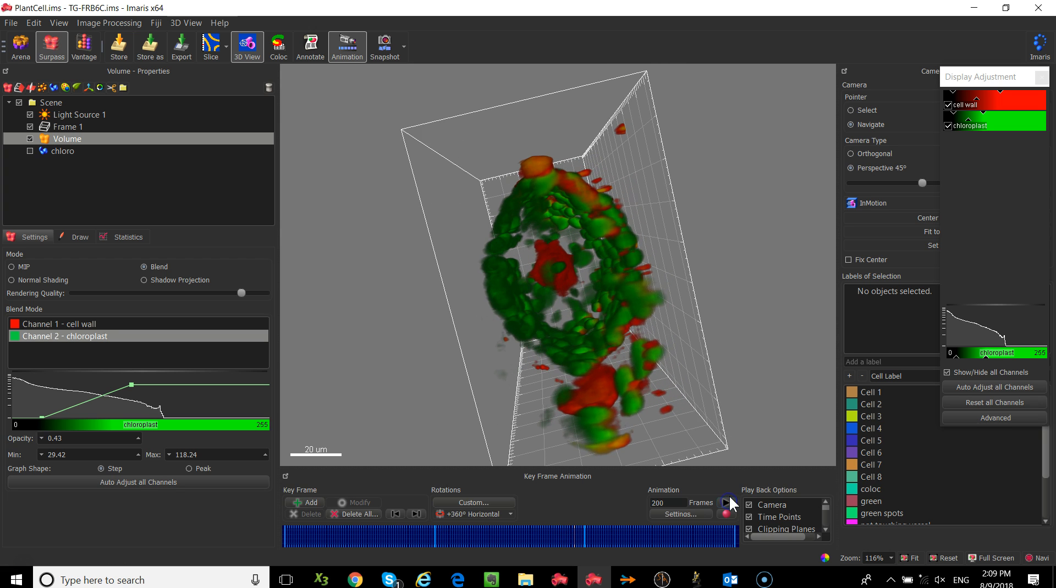
# Step: At the third key frame, show the chloro surfaces, hide the Volume, and add a key frame for this state
pyautogui.click(584, 538)
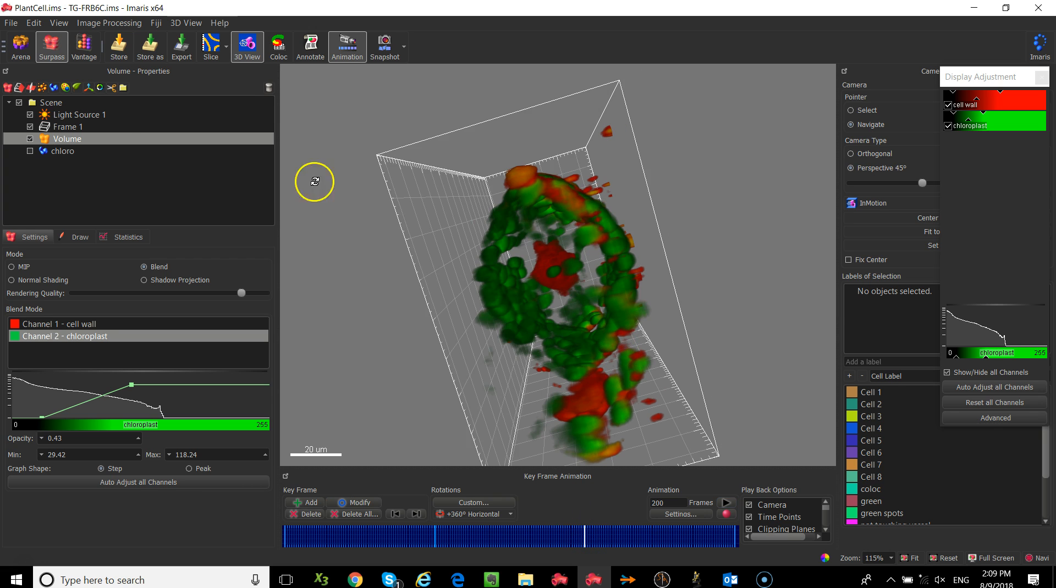
pyautogui.click(30, 151)
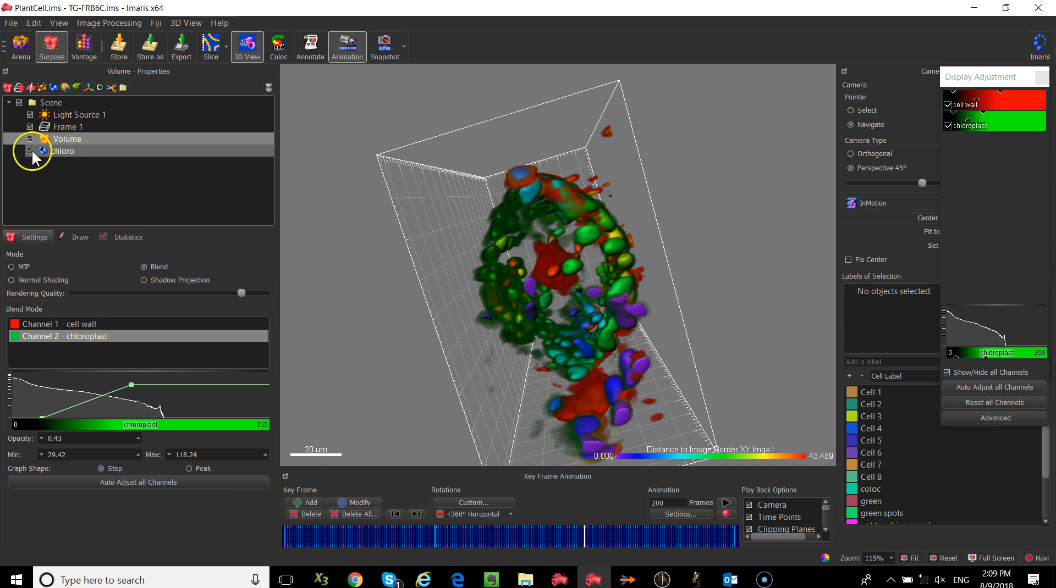
pyautogui.click(30, 139)
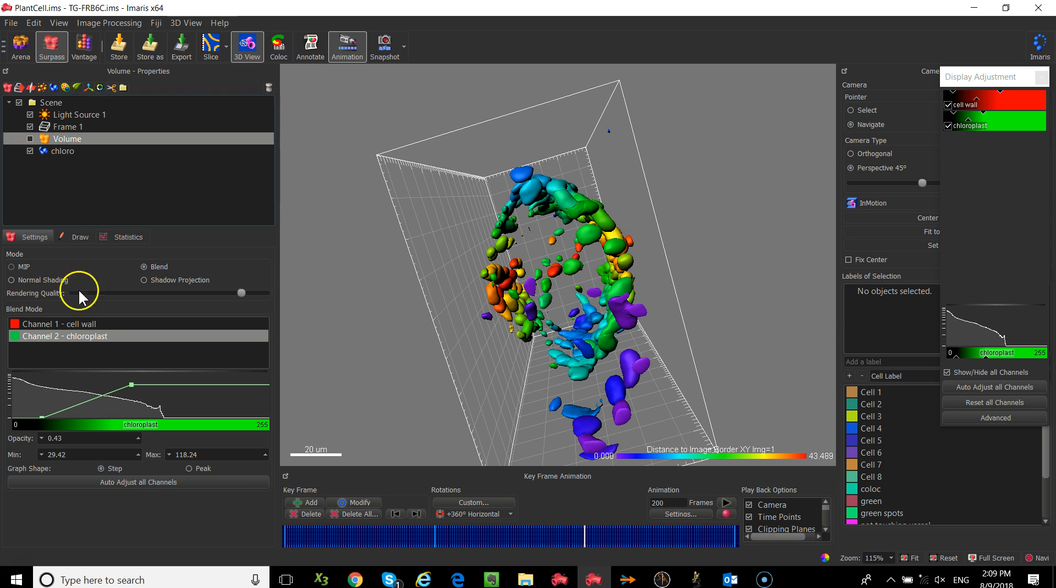
pyautogui.click(298, 502)
# Step: Zoom in to about 376% inside the chloroplast surfaces and add a key frame of the close-up
pyautogui.scroll(4, 549, 268)
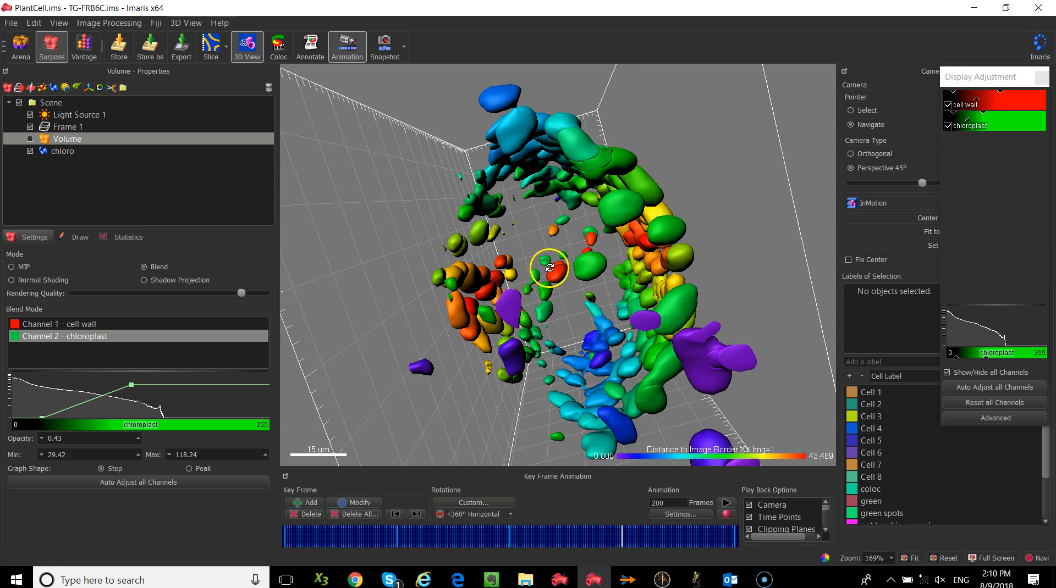
pyautogui.scroll(9, 549, 269)
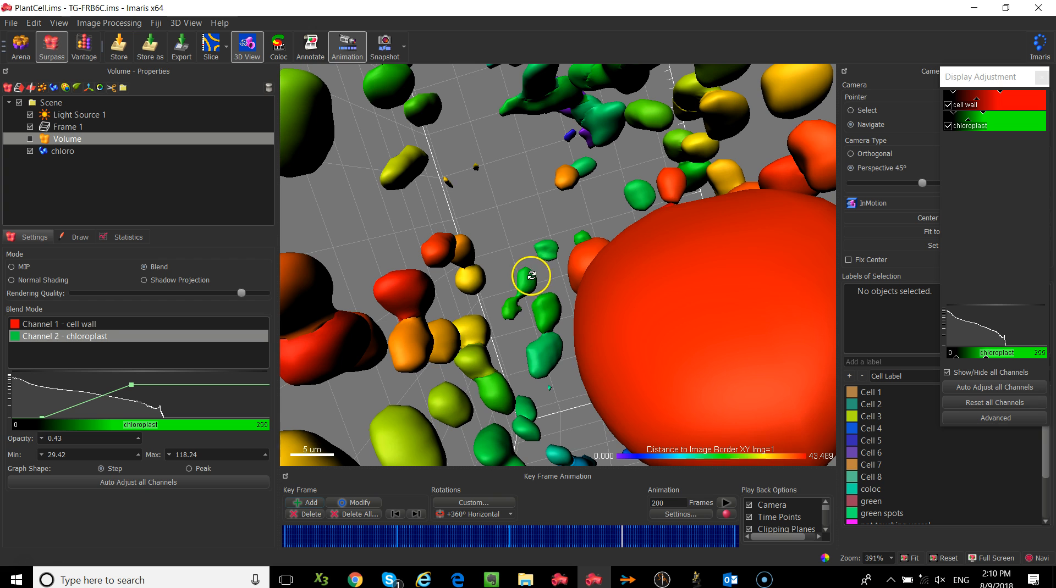
pyautogui.scroll(-1, 528, 277)
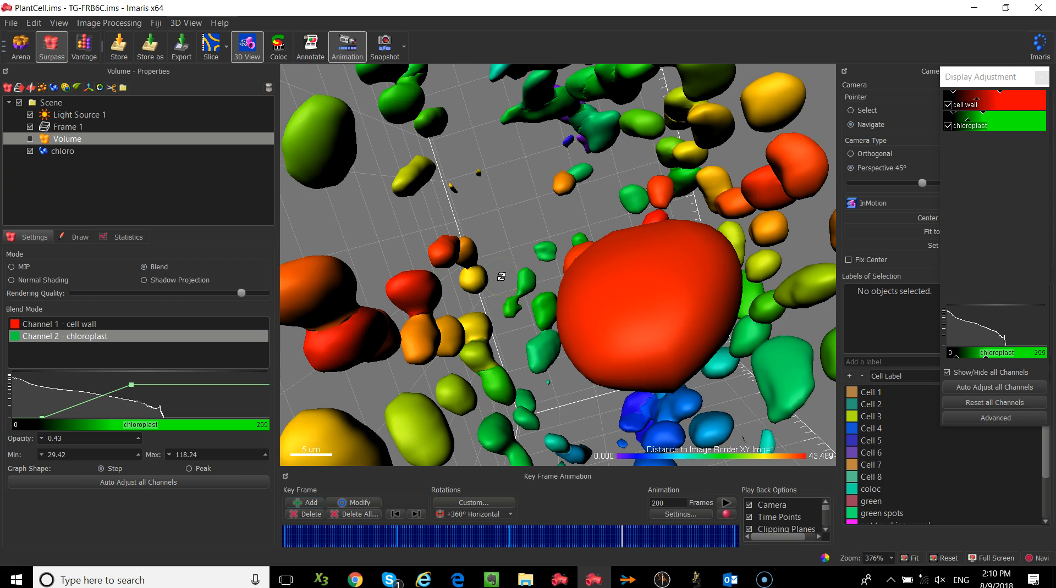
pyautogui.click(307, 502)
# Step: Rotate the close-up to look along the rows of chloroplasts at about 275% zoom and add a key frame
pyautogui.moveTo(419, 371); pyautogui.dragTo(727, 19)
pyautogui.moveTo(664, 288); pyautogui.dragTo(652, 249)
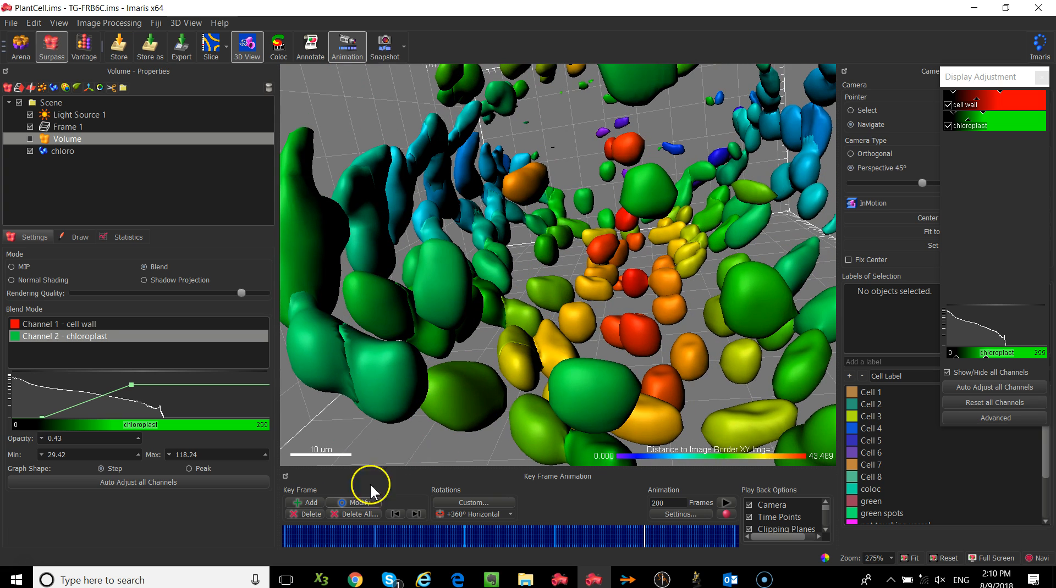
pyautogui.click(301, 503)
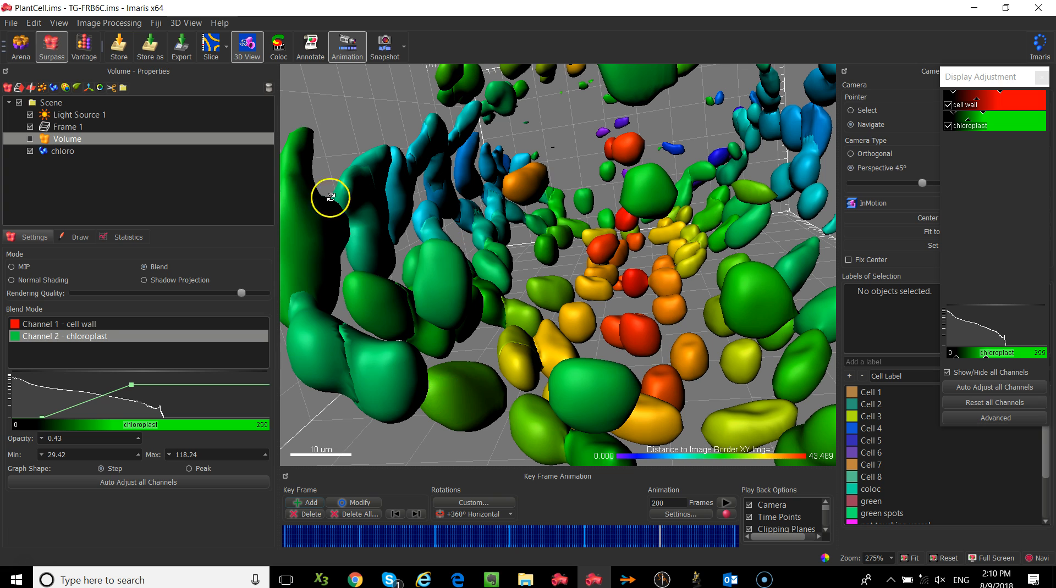
# Step: Set the chloro surfaces' color transparency to 82% and add a key frame
pyautogui.click(88, 152)
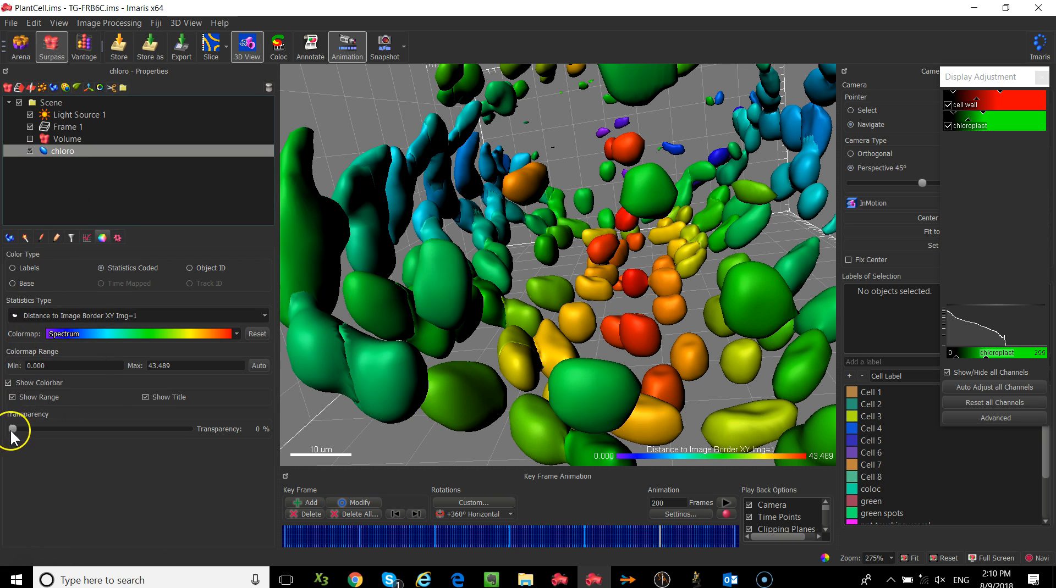
pyautogui.moveTo(16, 430); pyautogui.dragTo(153, 438)
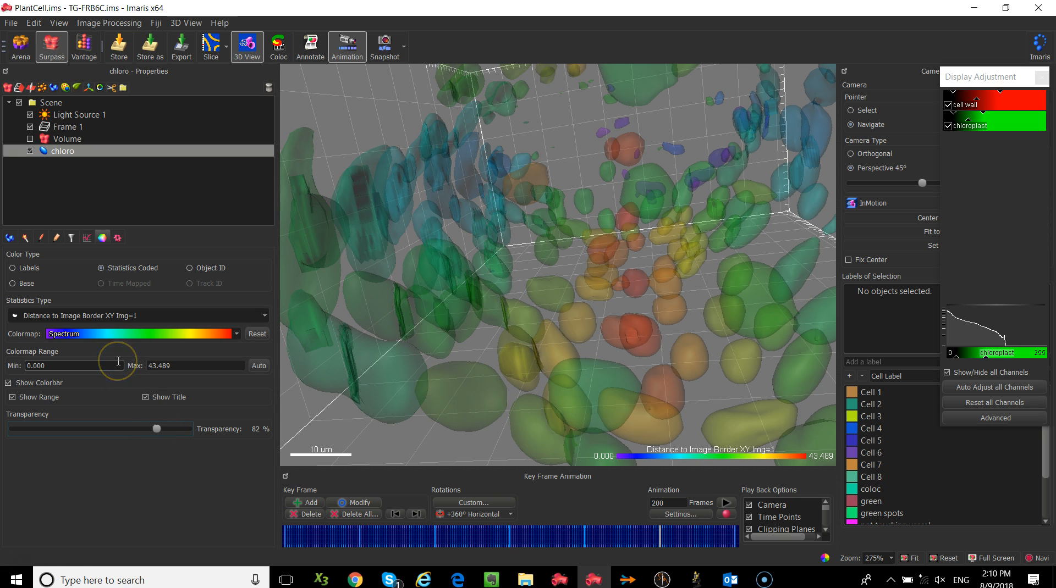
pyautogui.click(306, 503)
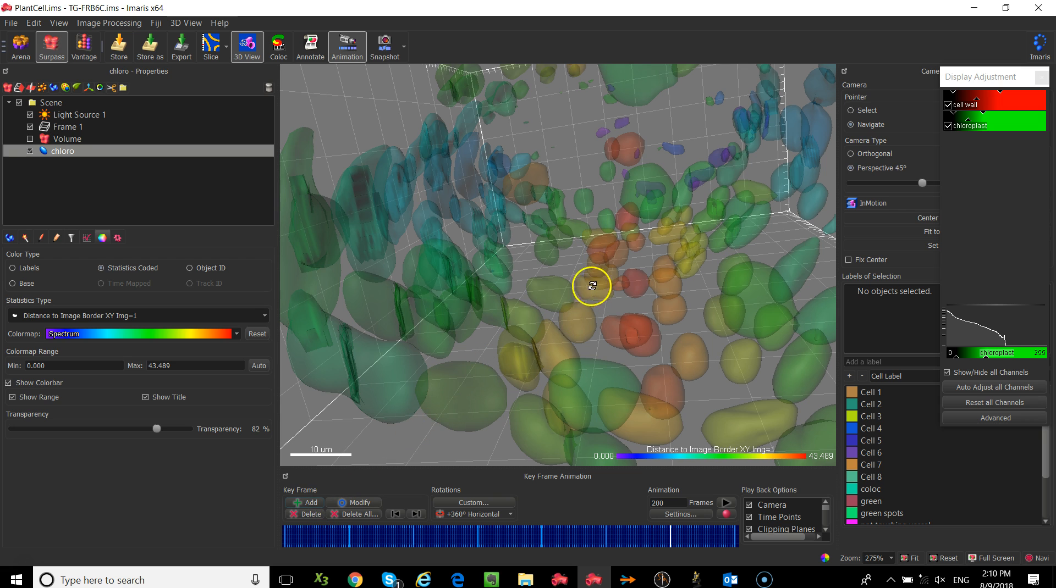
# Step: Set the chloro transparency to 0%, frame the whole cell upright at about 112% zoom, and add a key frame
pyautogui.scroll(-5, 636, 311)
pyautogui.moveTo(636, 311); pyautogui.dragTo(631, 219)
pyautogui.moveTo(164, 429); pyautogui.dragTo(13, 429)
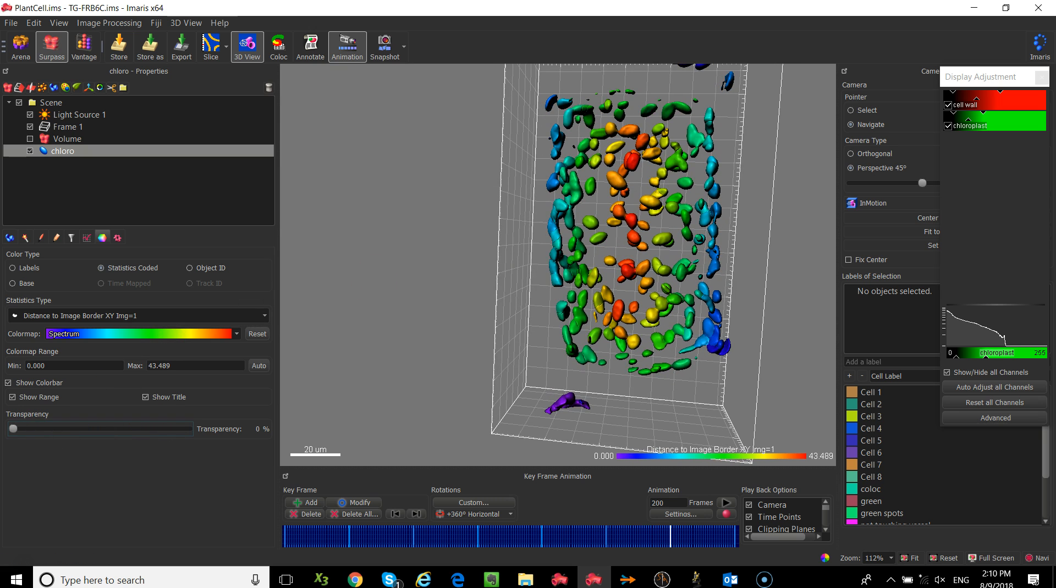
pyautogui.moveTo(684, 198); pyautogui.dragTo(632, 207, button='right')
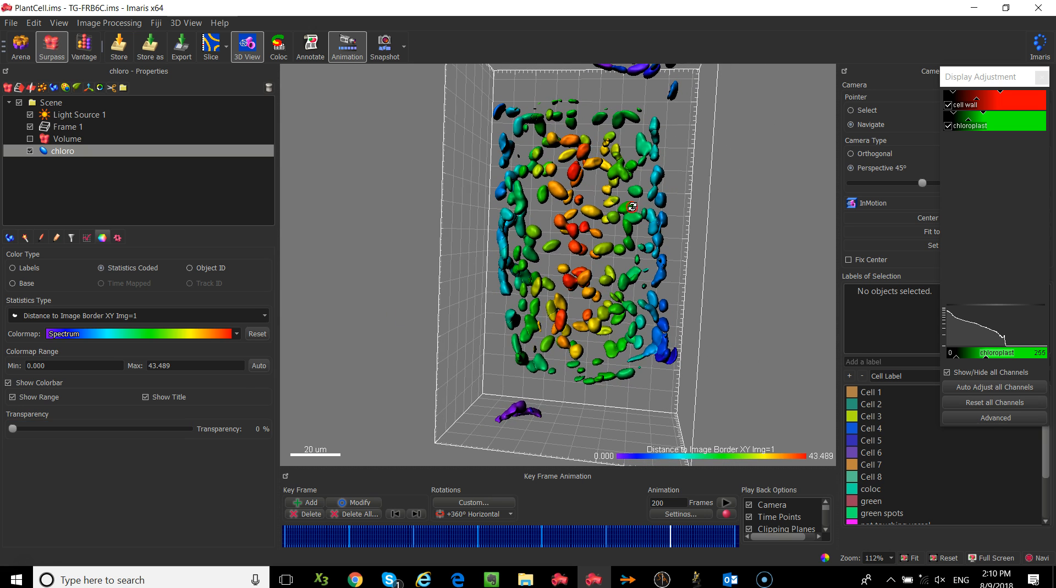
pyautogui.click(311, 503)
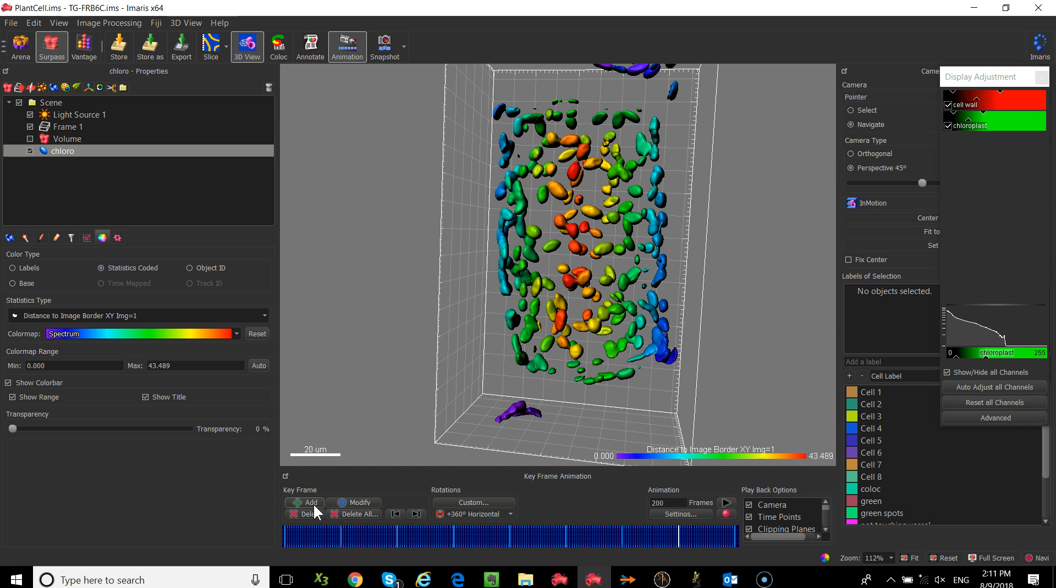
# Step: Play the animation from the first key frame, stop it, and scrub to the last added key frame
pyautogui.click(286, 533)
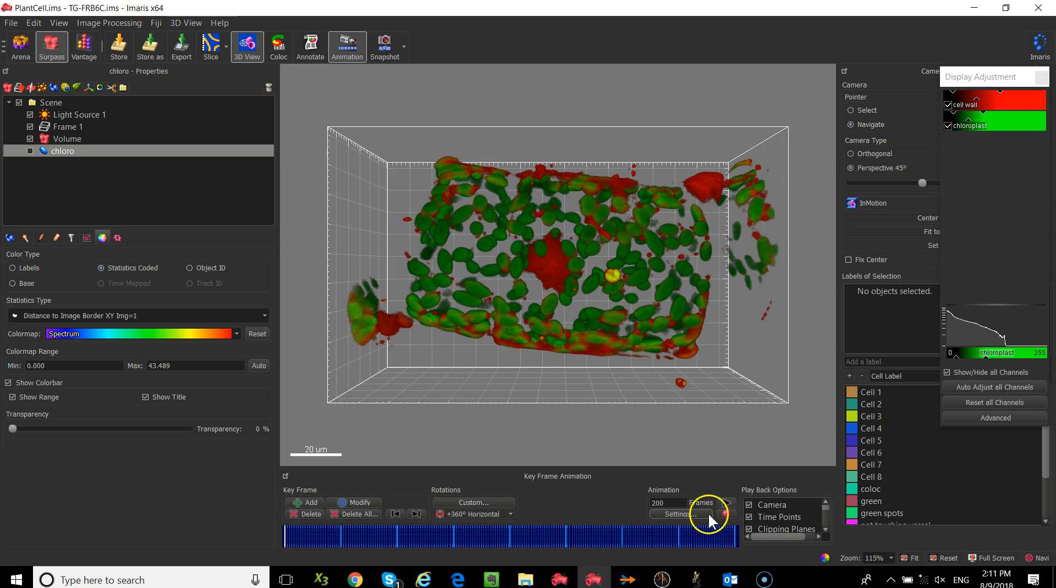
pyautogui.click(724, 502)
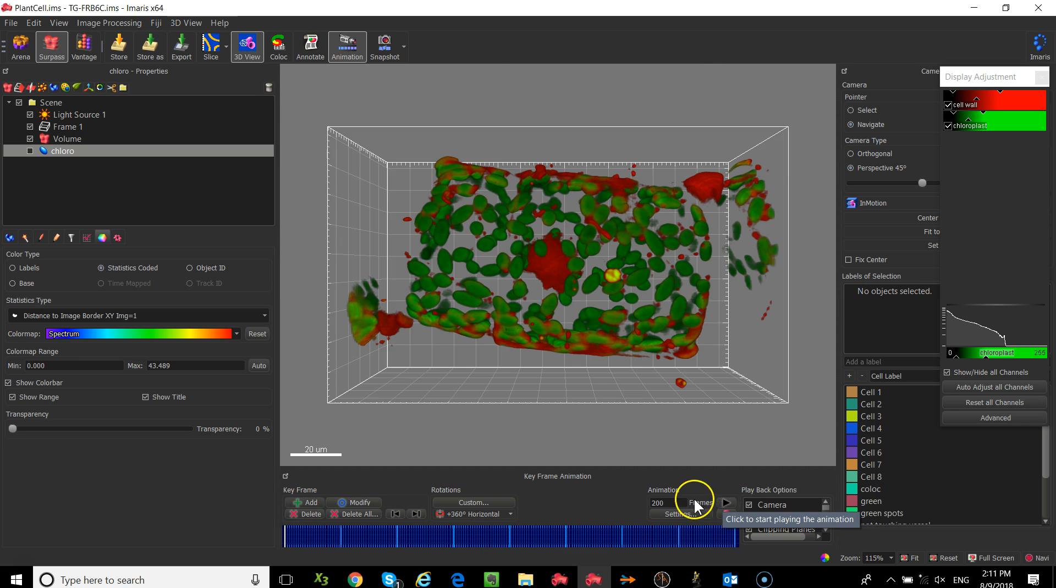
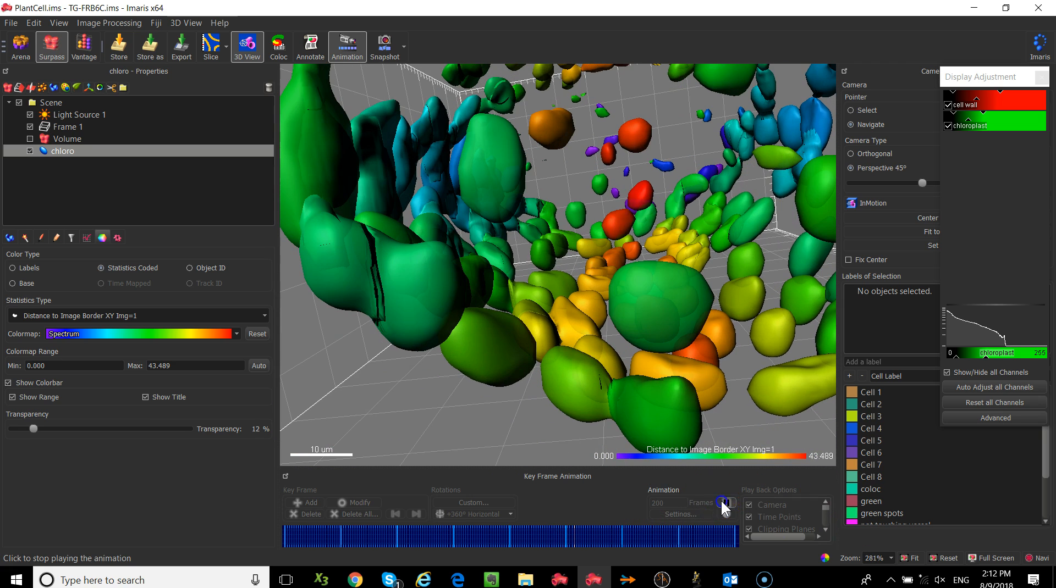
pyautogui.click(722, 501)
pyautogui.moveTo(607, 535); pyautogui.dragTo(677, 537)
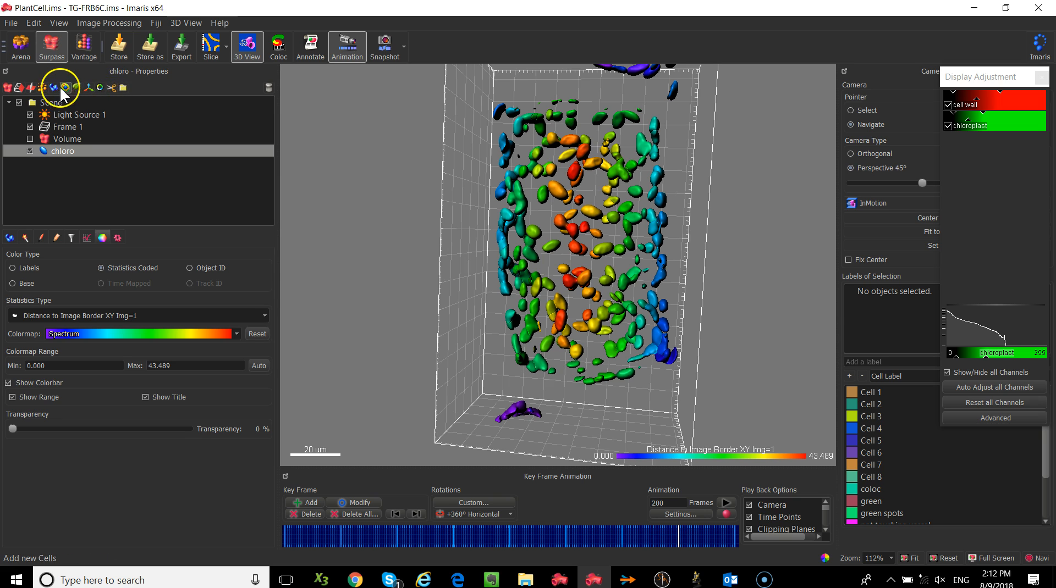
# Step: Add a clipping plane to the scene, tilt it and pull it out in front of the chloroplasts to about -42.21
pyautogui.click(113, 87)
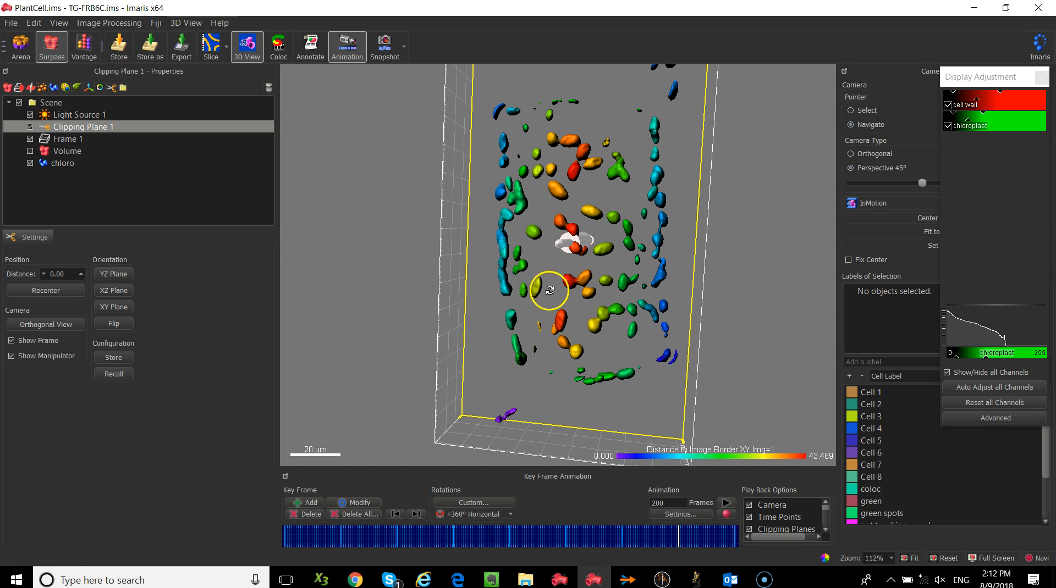
pyautogui.moveTo(636, 232); pyautogui.dragTo(330, 289)
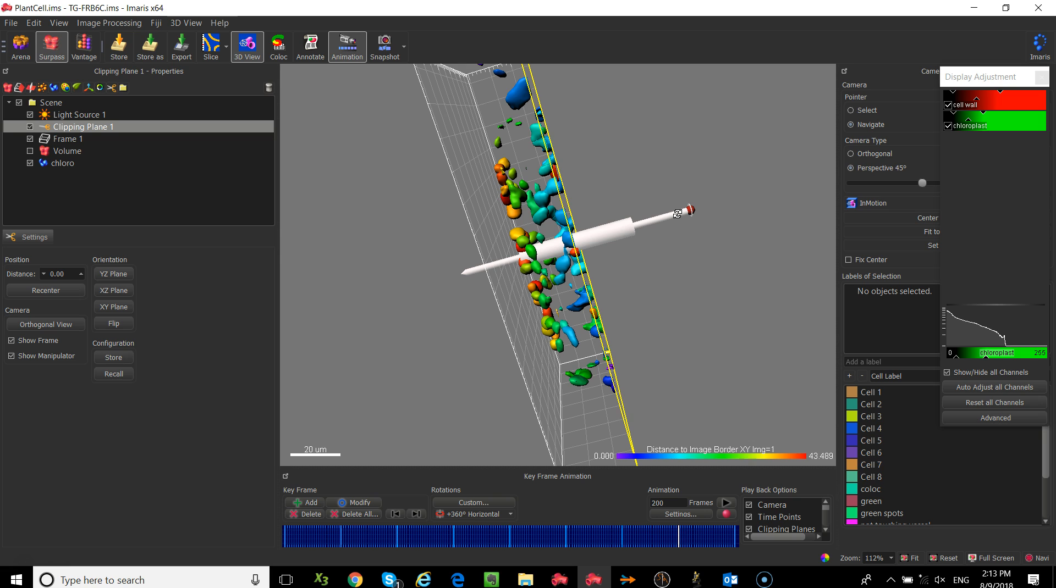
pyautogui.press('Escape')
pyautogui.moveTo(611, 233); pyautogui.dragTo(683, 309)
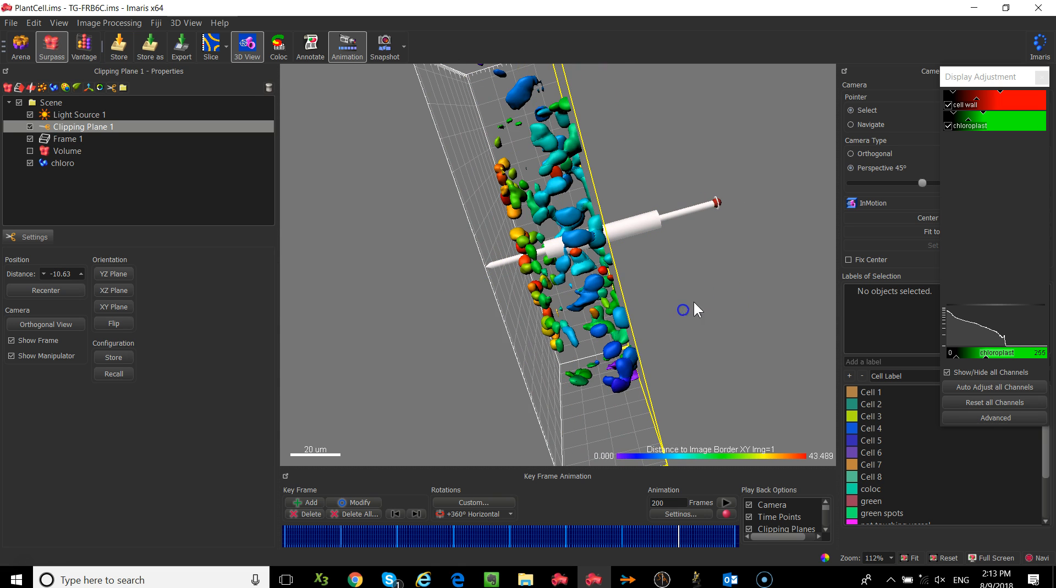
pyautogui.moveTo(696, 209); pyautogui.dragTo(760, 240)
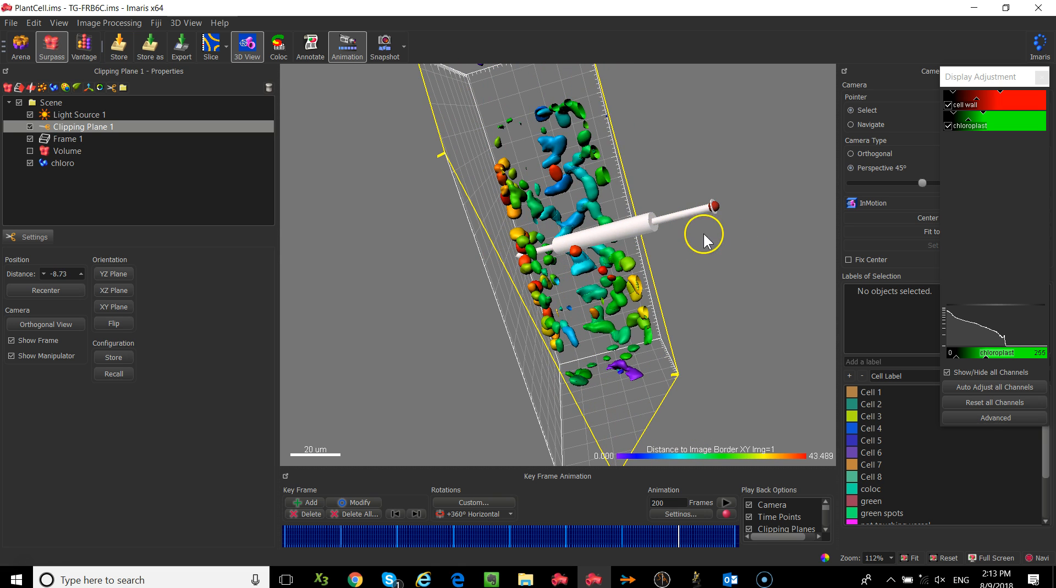
pyautogui.moveTo(634, 227); pyautogui.dragTo(705, 266)
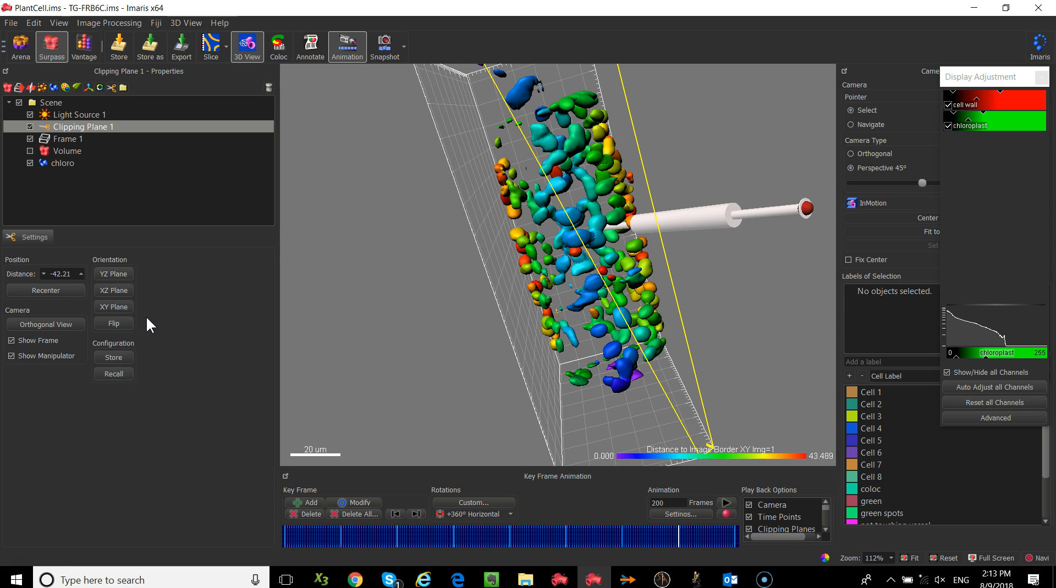
# Step: Flip the clipping plane's cutting side, move the plane back through the chloroplasts, and flip it again
pyautogui.click(114, 324)
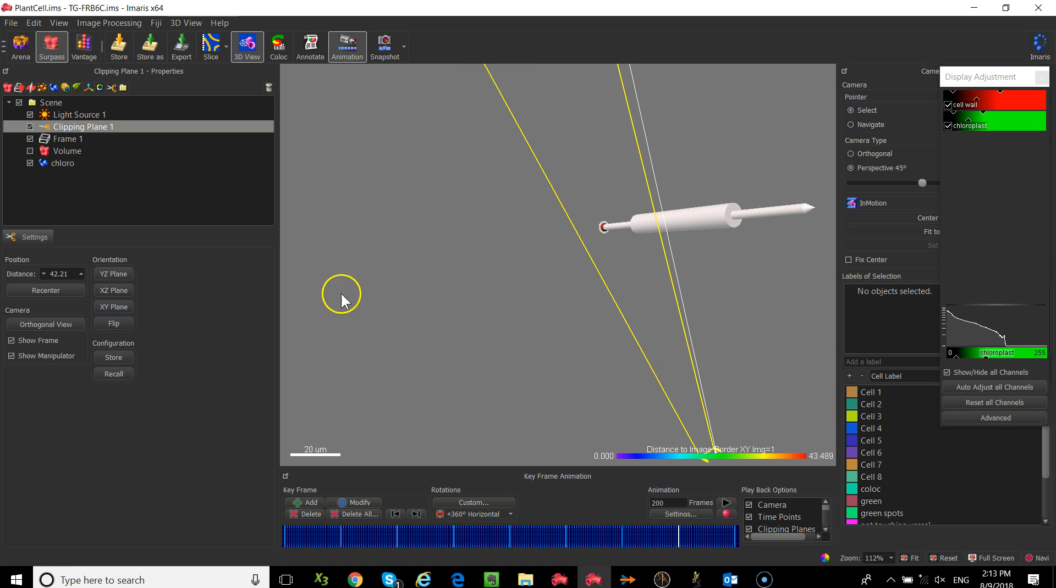
pyautogui.moveTo(719, 223); pyautogui.dragTo(677, 275)
pyautogui.click(113, 324)
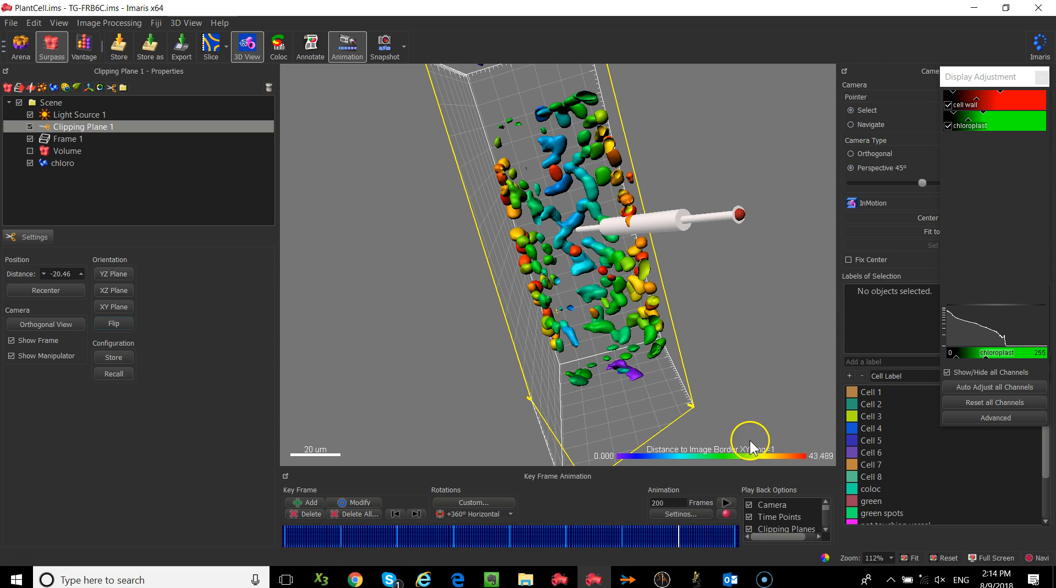
# Step: Move the clipping plane out to a distance of about -48.89 and hide its manipulator
pyautogui.moveTo(661, 227); pyautogui.dragTo(744, 290)
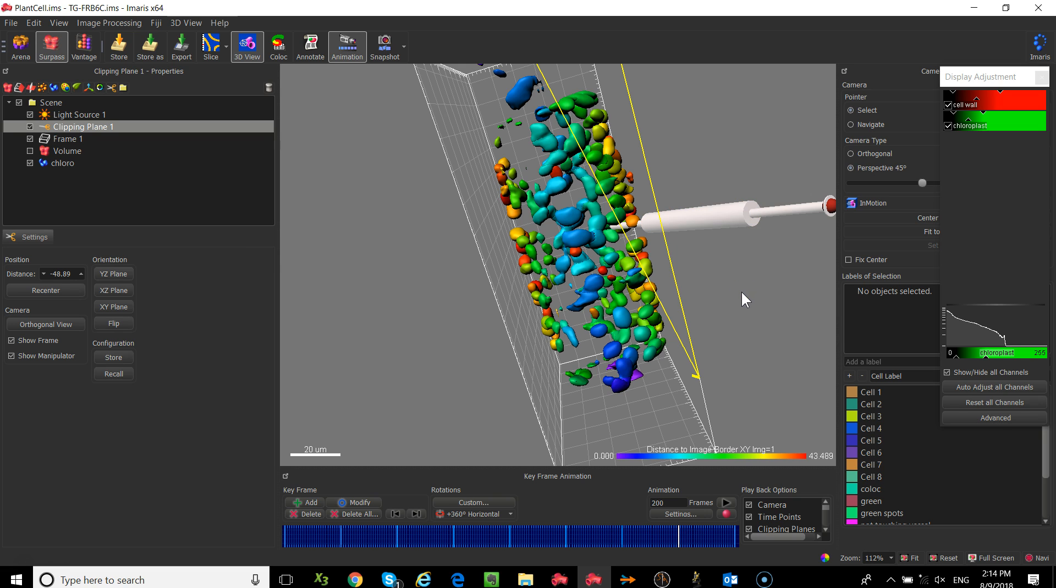
pyautogui.click(11, 356)
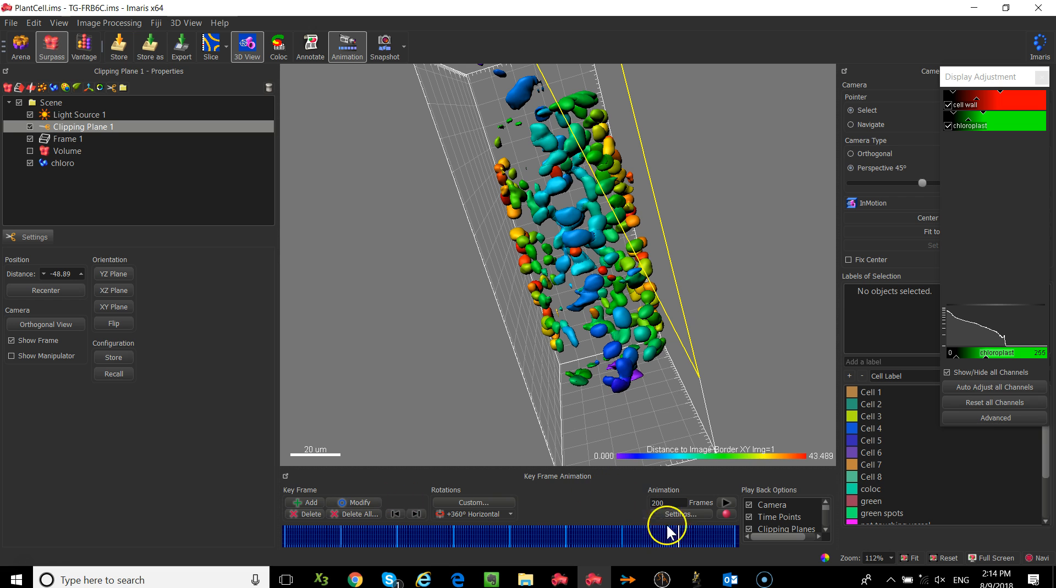
# Step: Return to the last added key frame and update it with the clipping plane at -48.89
pyautogui.moveTo(673, 540); pyautogui.dragTo(653, 540)
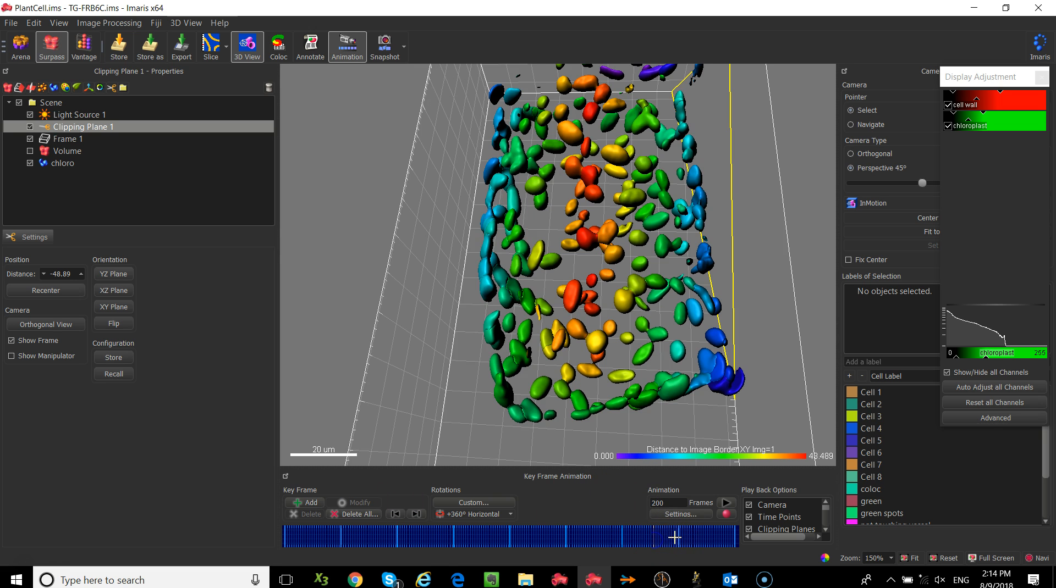
pyautogui.click(680, 538)
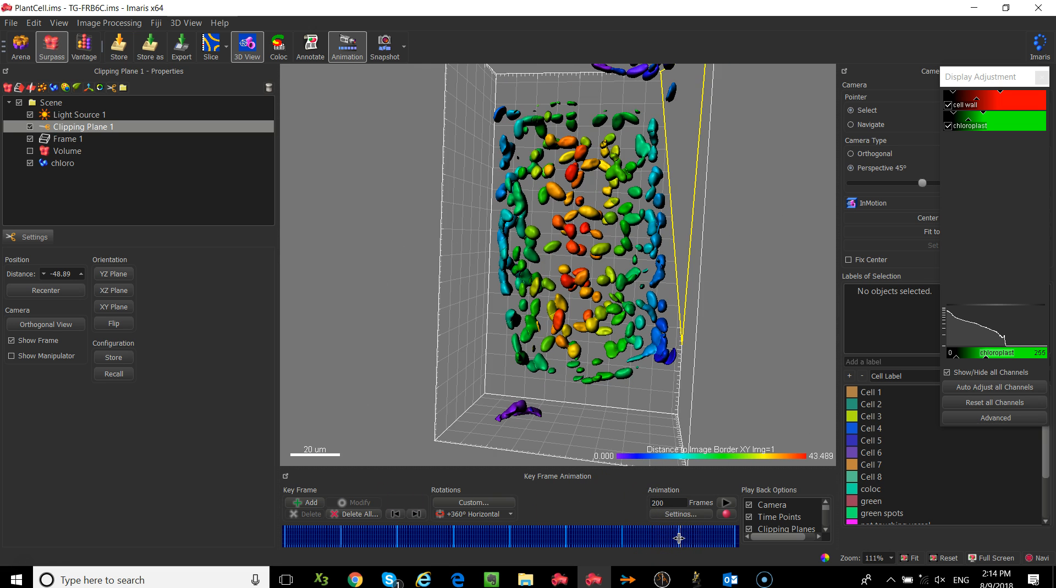
pyautogui.click(644, 540)
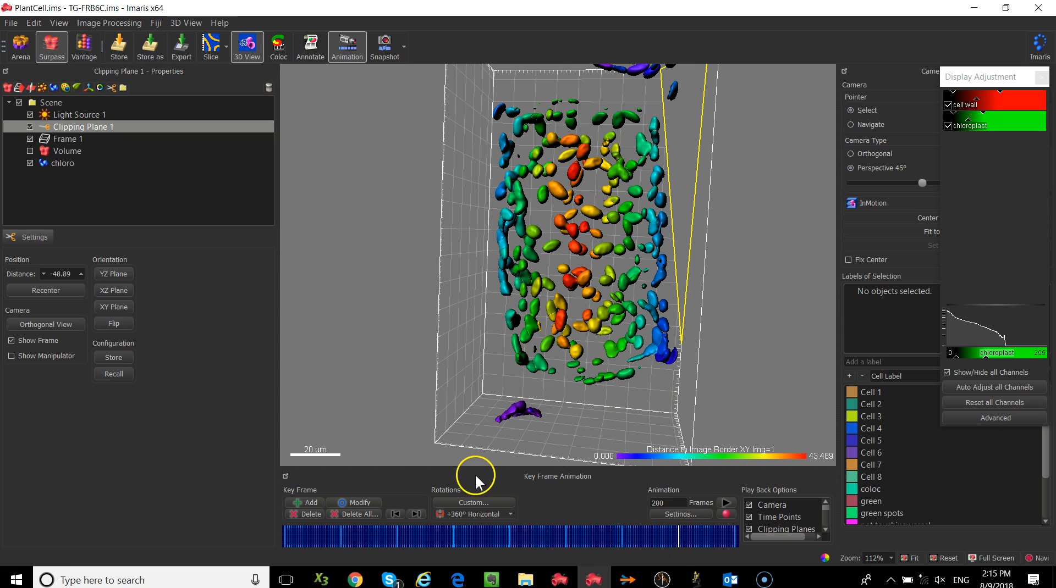
pyautogui.click(367, 504)
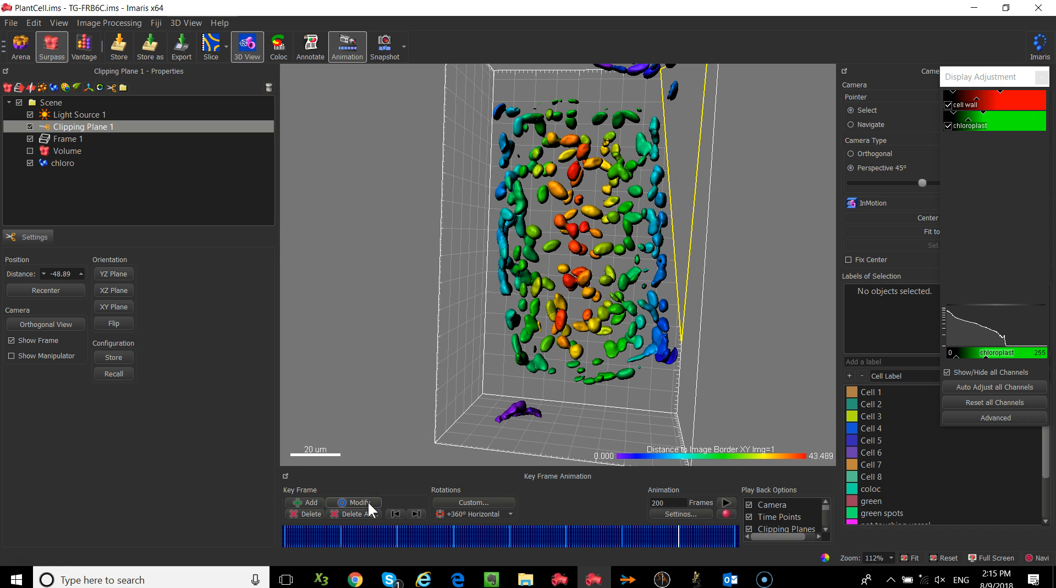
# Step: Show the clipping plane's manipulator, push the plane through the chloroplasts to about 67.10, hide the manipulator and add a key frame
pyautogui.click(31, 357)
pyautogui.moveTo(684, 231); pyautogui.dragTo(413, 317)
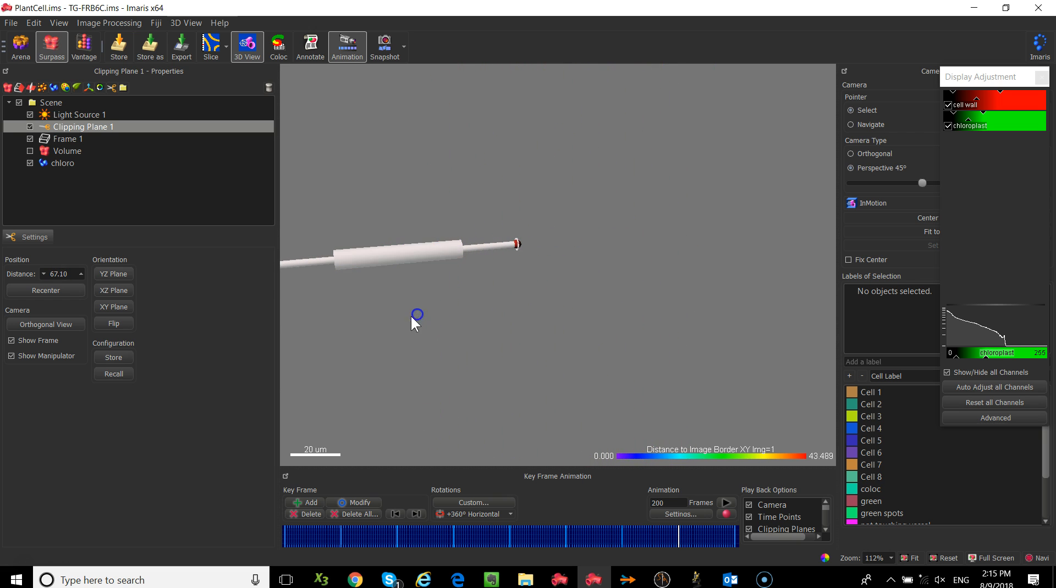
pyautogui.click(11, 356)
pyautogui.click(308, 502)
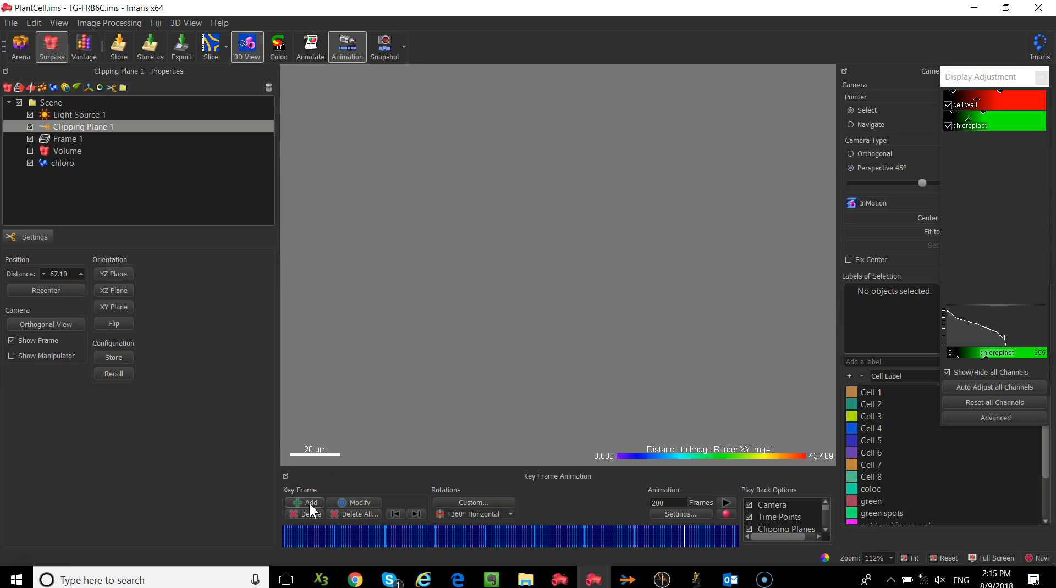
# Step: Show the manipulator again, pull the clipping plane back out to about -83.80, hide the manipulator and add another key frame
pyautogui.click(12, 356)
pyautogui.moveTo(375, 256); pyautogui.dragTo(709, 241)
pyautogui.click(23, 360)
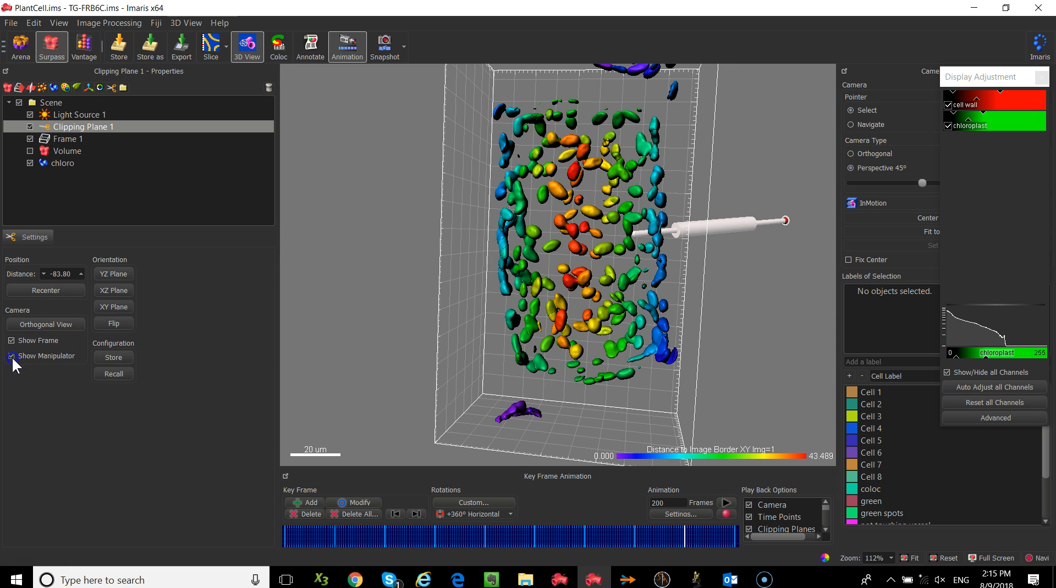
pyautogui.click(307, 502)
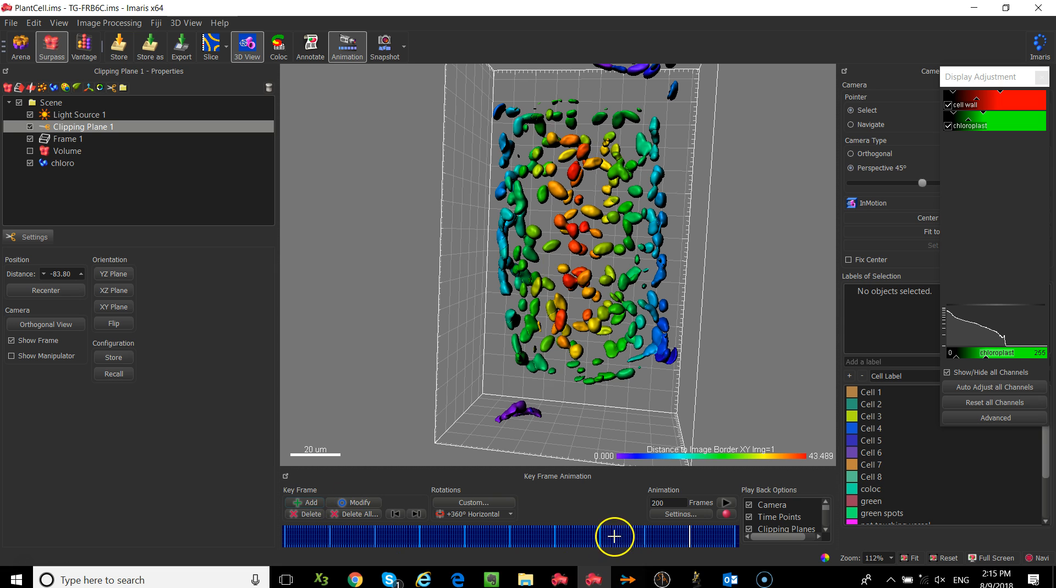
# Step: Scrub back through the earlier key frames and toggle the clipping plane to check its effect on the chloroplasts
pyautogui.moveTo(646, 538); pyautogui.dragTo(599, 536)
pyautogui.moveTo(591, 537); pyautogui.dragTo(556, 539)
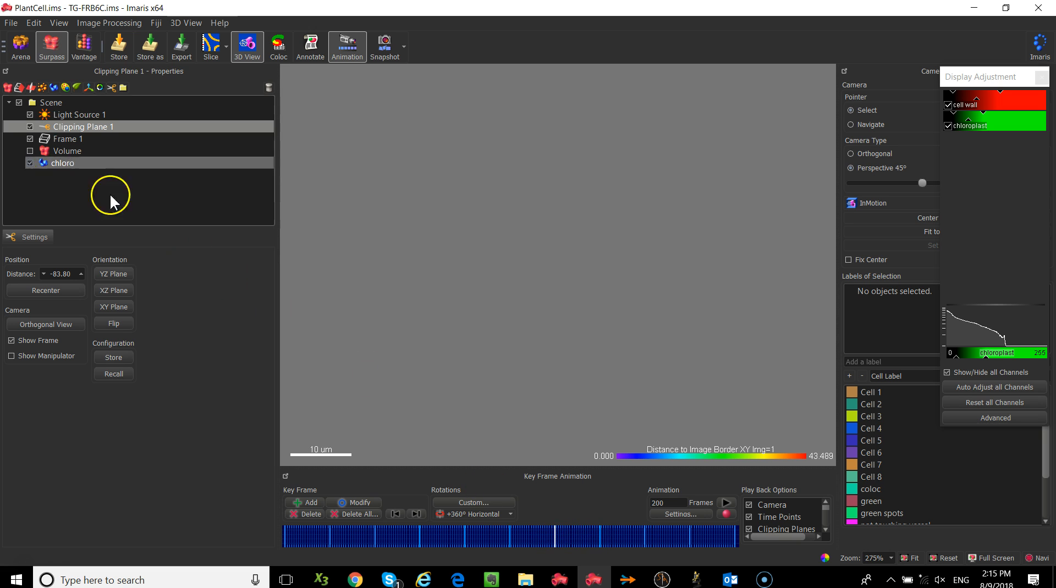
pyautogui.click(29, 127)
pyautogui.click(29, 127)
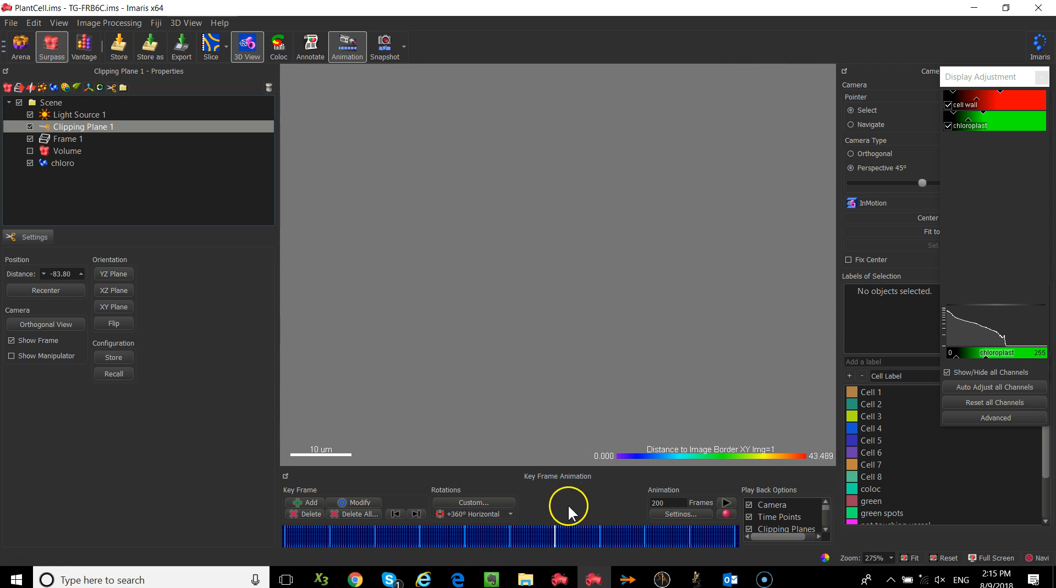
pyautogui.click(601, 539)
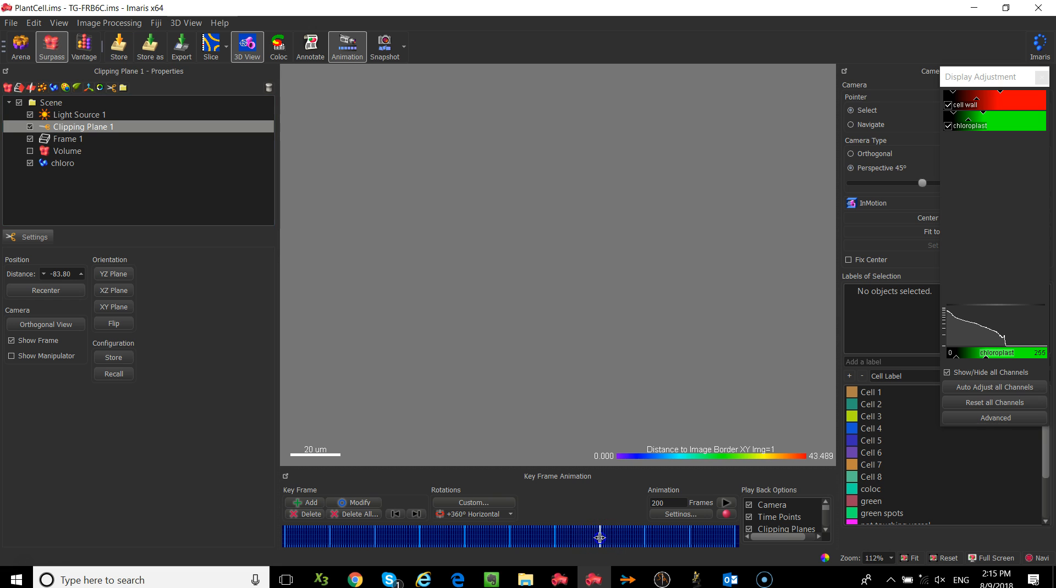
# Step: Turn off the clipping plane at the first key frame and check its visibility at the key frames in the second half of the timeline
pyautogui.click(283, 537)
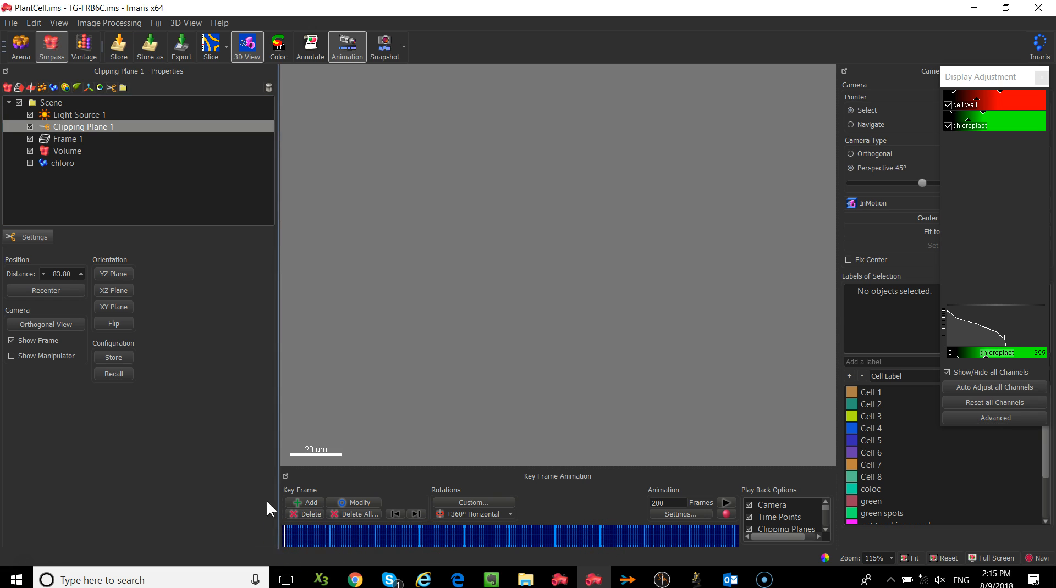
pyautogui.click(30, 126)
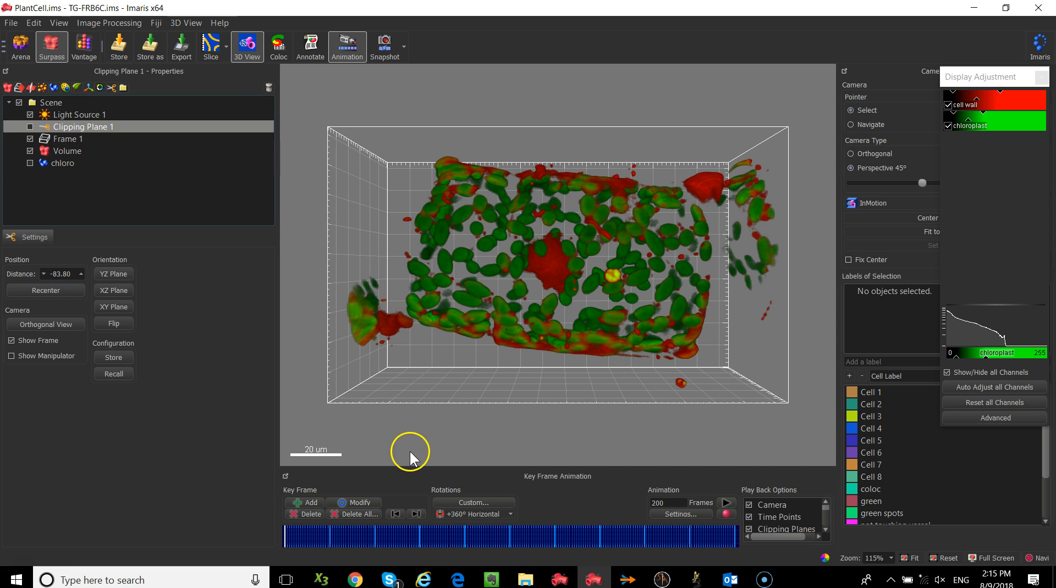
pyautogui.click(555, 537)
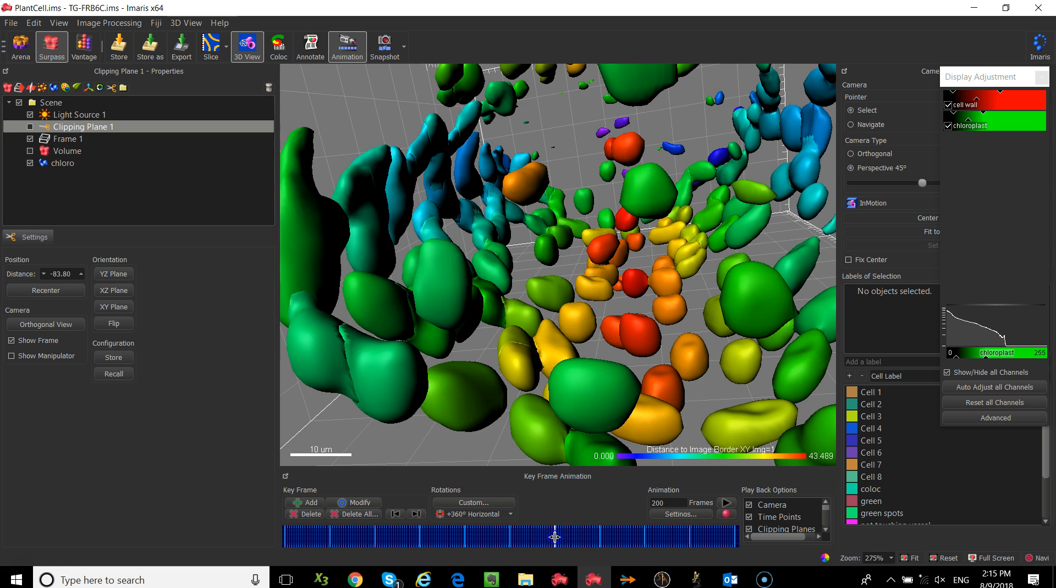
pyautogui.click(599, 533)
pyautogui.moveTo(599, 533); pyautogui.dragTo(644, 533)
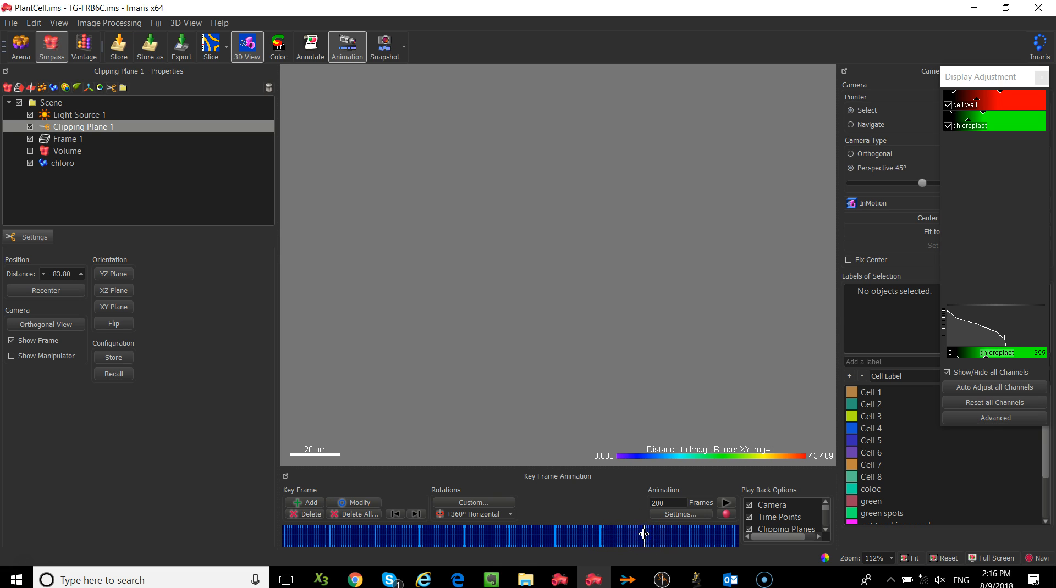
# Step: Turn off the clipping plane at the close-up chloroplast key frame, and play and stop the animation
pyautogui.click(557, 540)
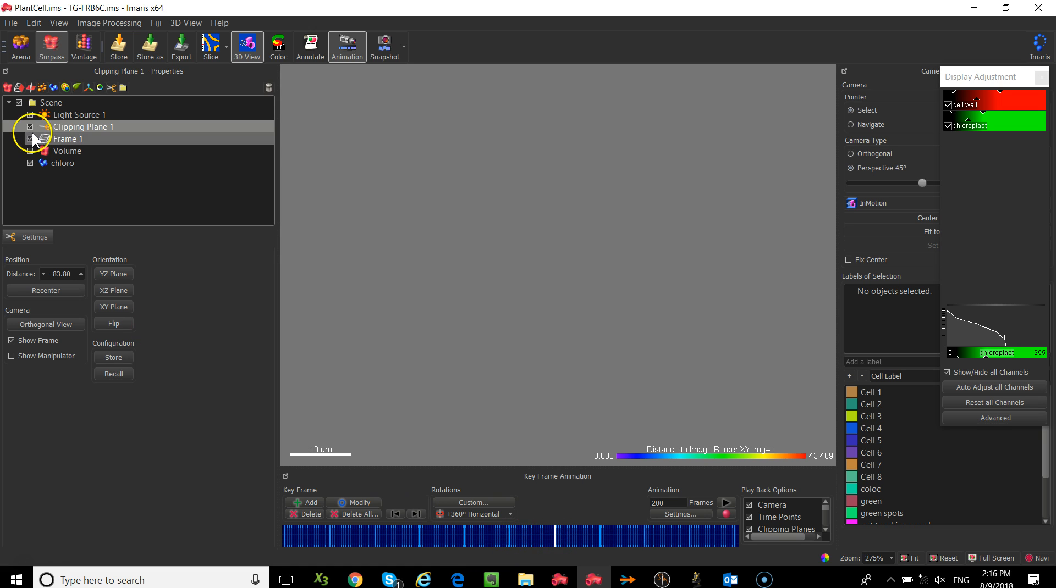
pyautogui.click(30, 127)
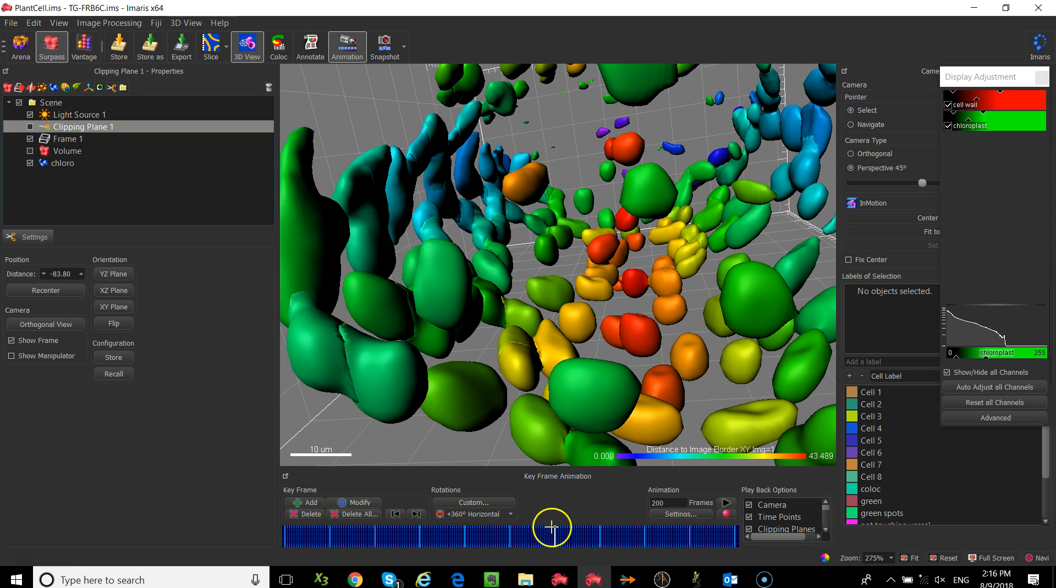
pyautogui.click(725, 503)
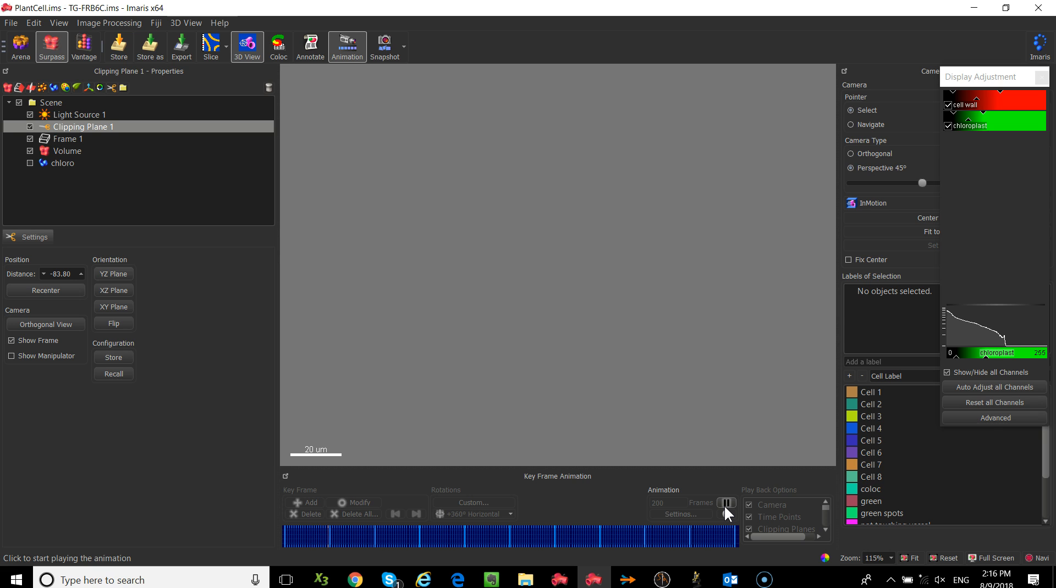
pyautogui.click(727, 503)
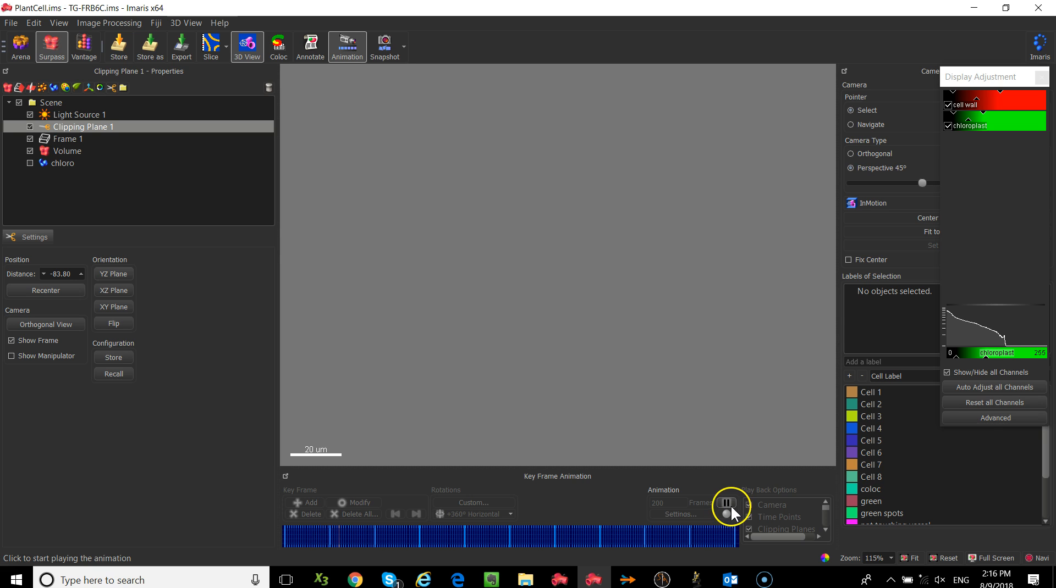
# Step: Turn off the clipping plane at the first key frame and update that key frame
pyautogui.click(285, 537)
pyautogui.click(284, 540)
pyautogui.click(30, 126)
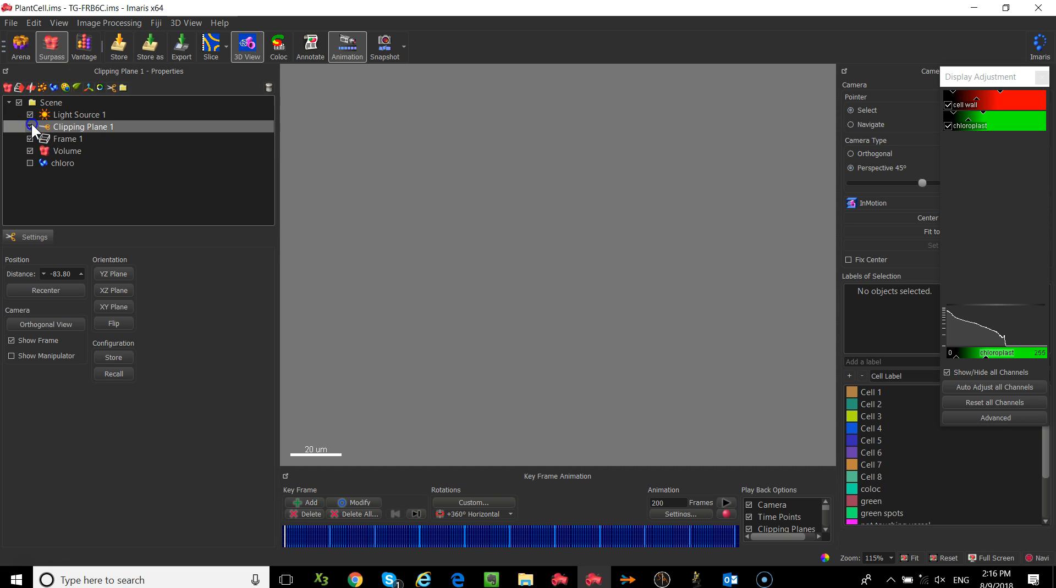
pyautogui.click(357, 503)
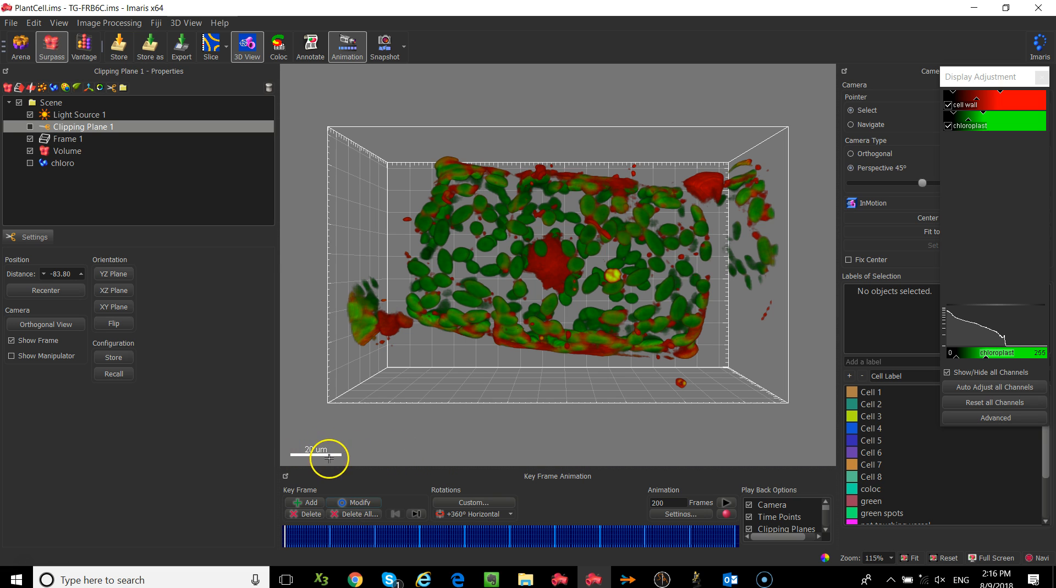
# Step: Move the scale bar up to the upper-left corner of the volume's frame
pyautogui.press('Escape')
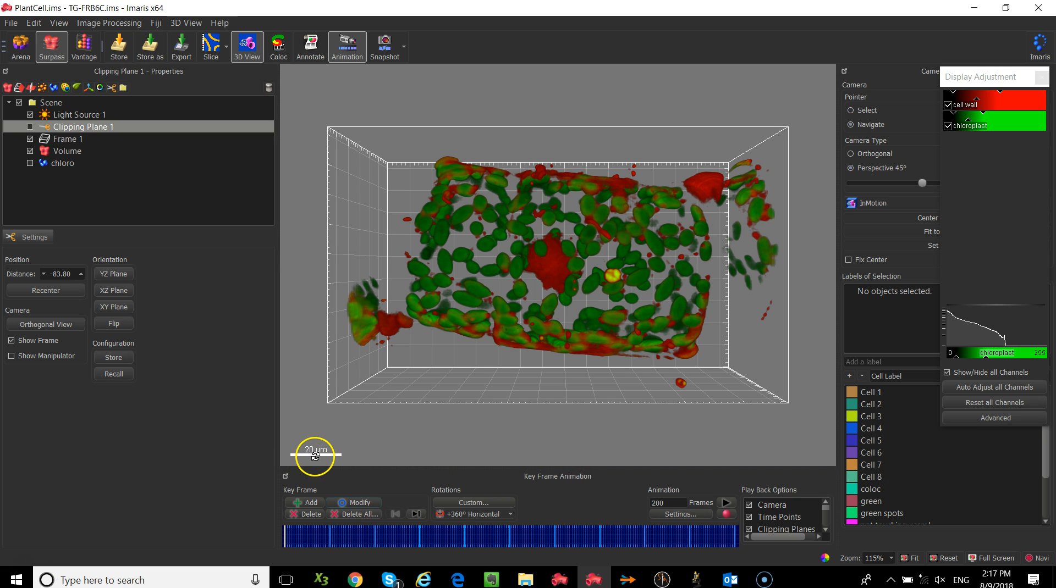
pyautogui.press('Escape')
pyautogui.moveTo(314, 461); pyautogui.dragTo(356, 167)
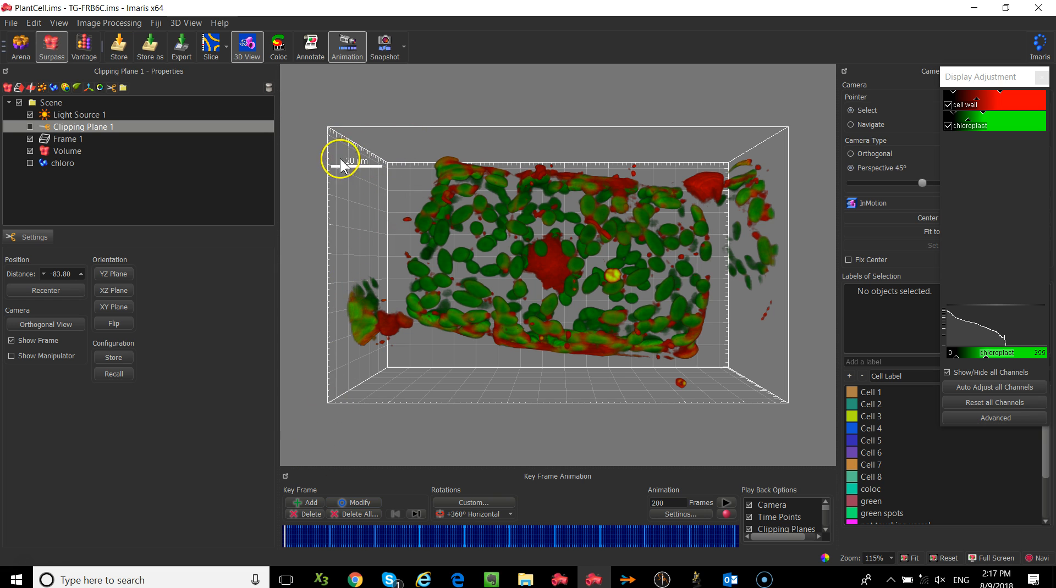
pyautogui.click(356, 161)
pyautogui.click(382, 165)
pyautogui.moveTo(381, 165); pyautogui.dragTo(360, 169)
# Step: Review the scale bar and unit settings in the display preferences, and close them without changes
pyautogui.click(9, 15)
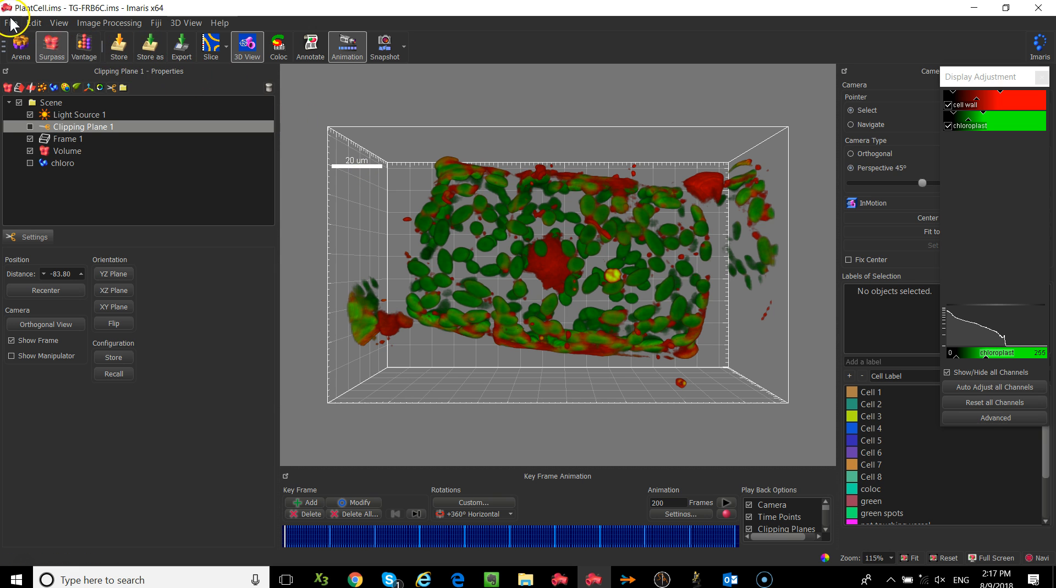
pyautogui.click(10, 21)
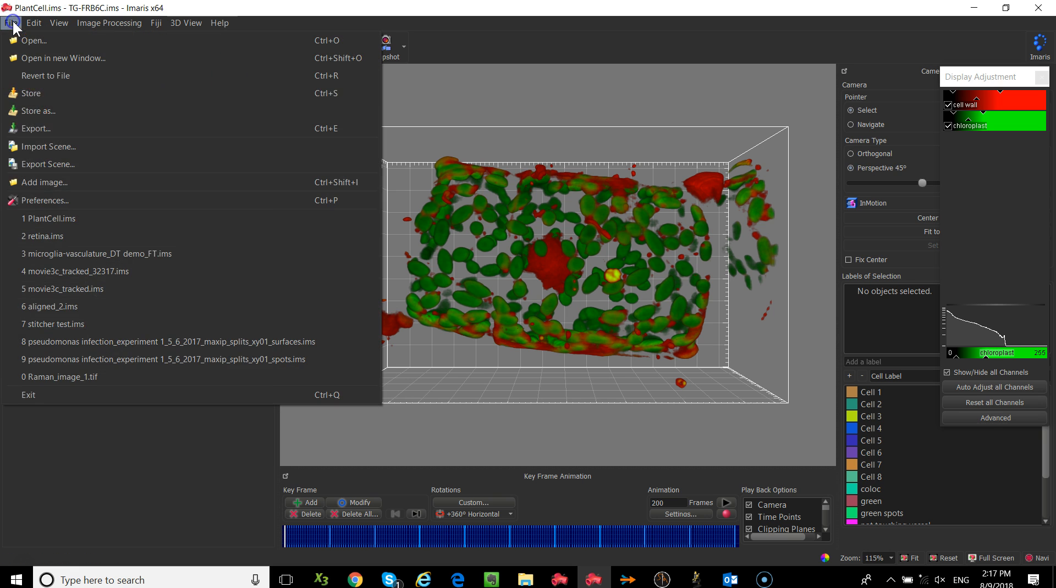
pyautogui.click(40, 197)
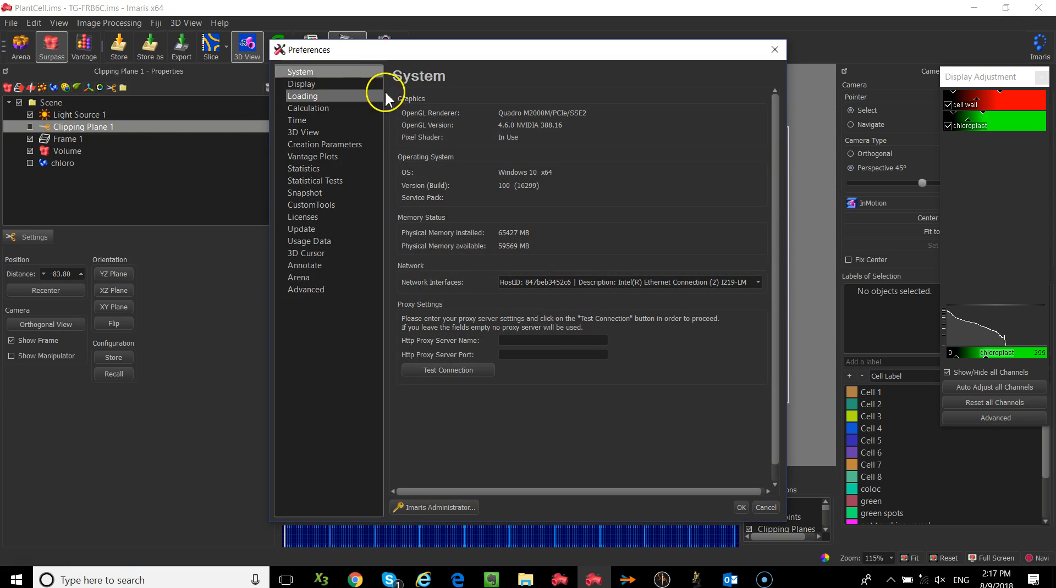
pyautogui.click(317, 88)
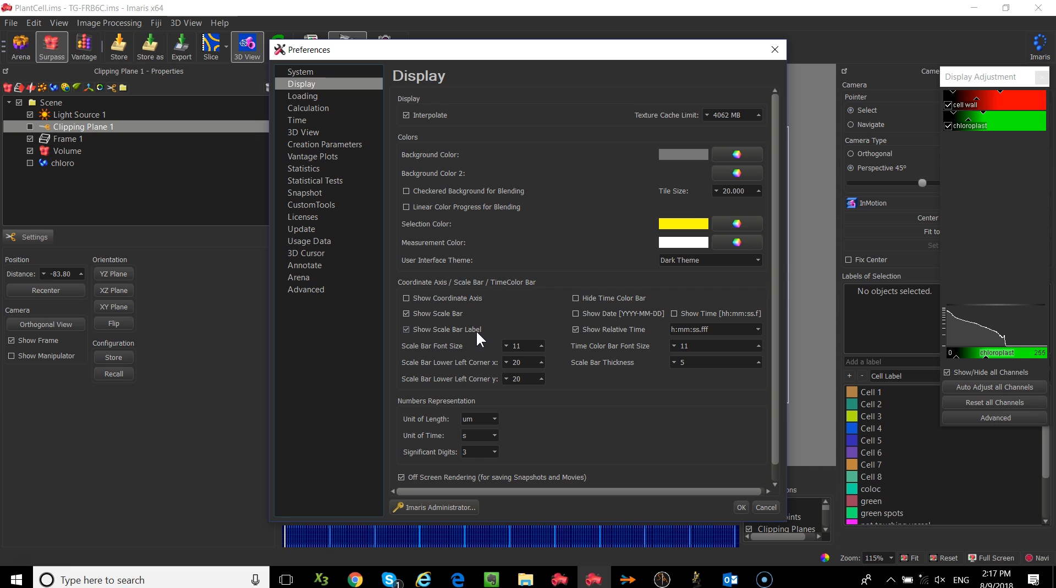
pyautogui.click(571, 413)
pyautogui.click(766, 506)
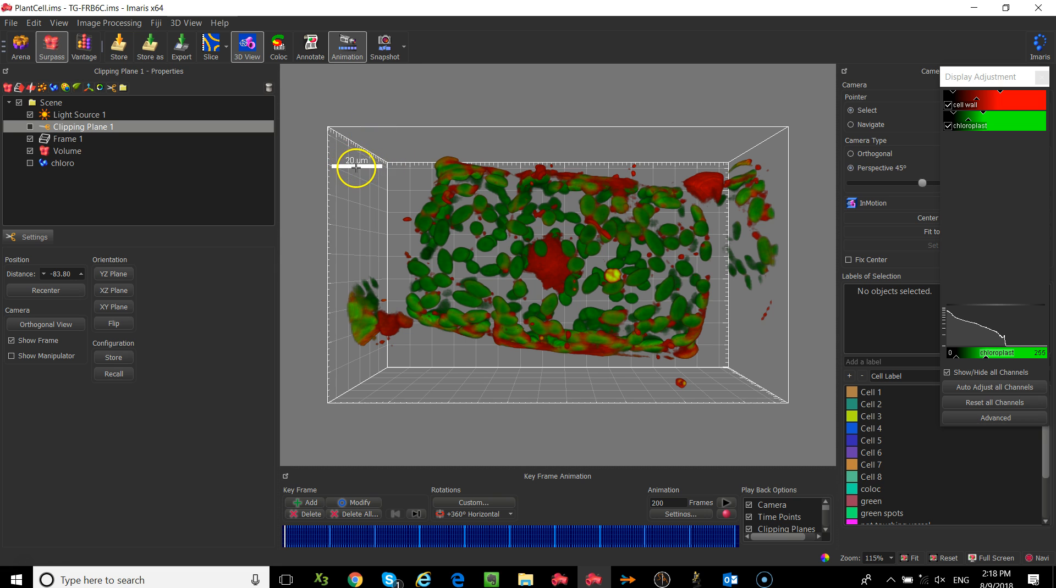
# Step: Move the scale bar back to the lower-left area below the volume and recheck its display preferences without changing them
pyautogui.moveTo(356, 166); pyautogui.dragTo(316, 440)
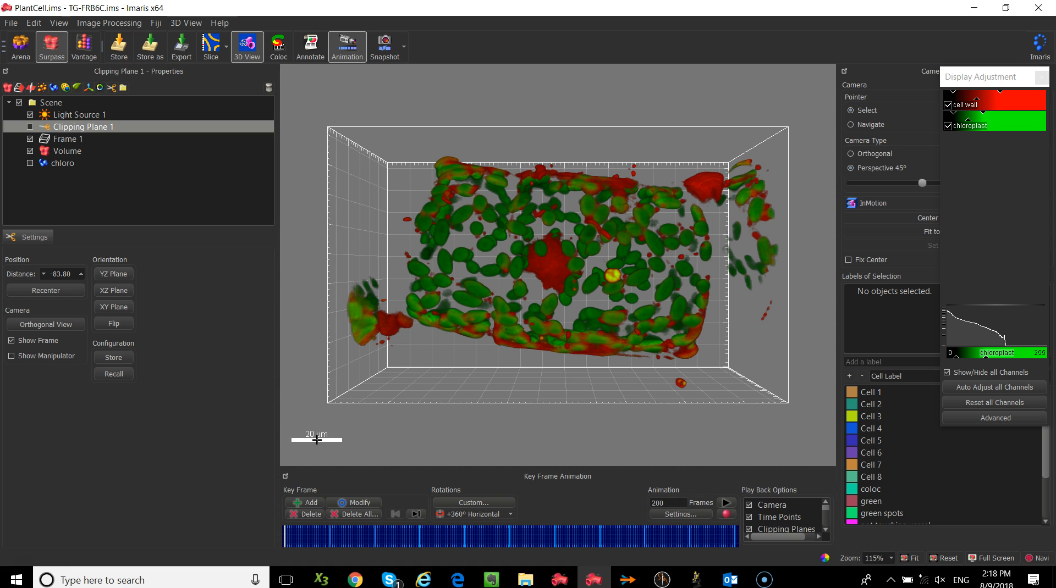
pyautogui.click(11, 23)
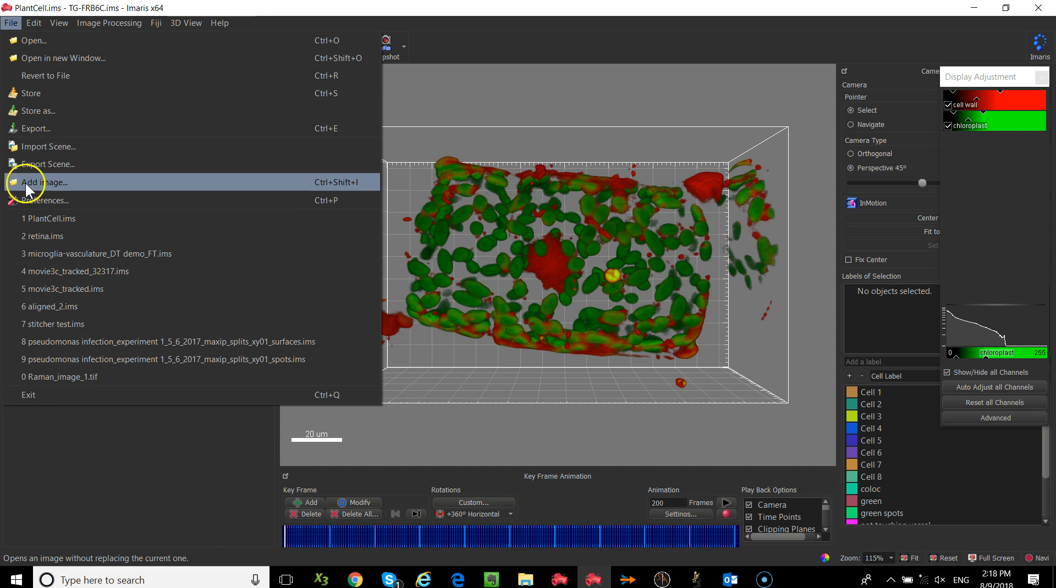
pyautogui.click(38, 203)
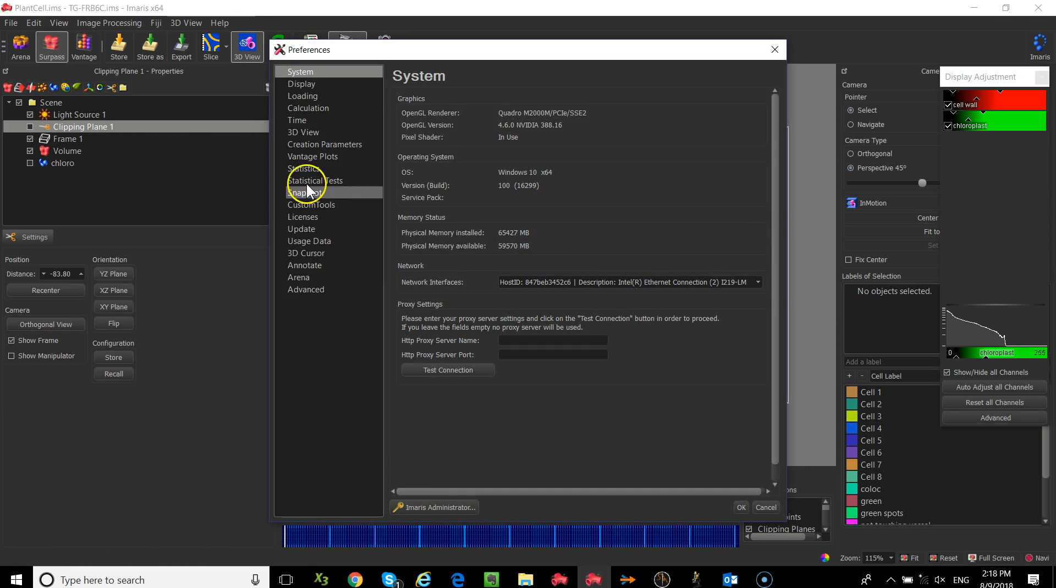
pyautogui.click(298, 84)
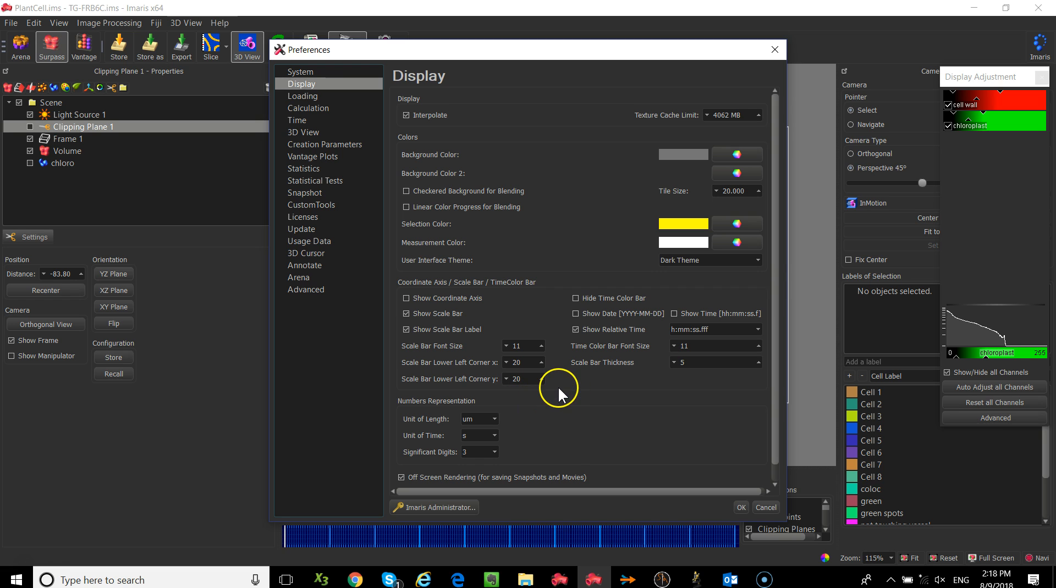
pyautogui.click(765, 507)
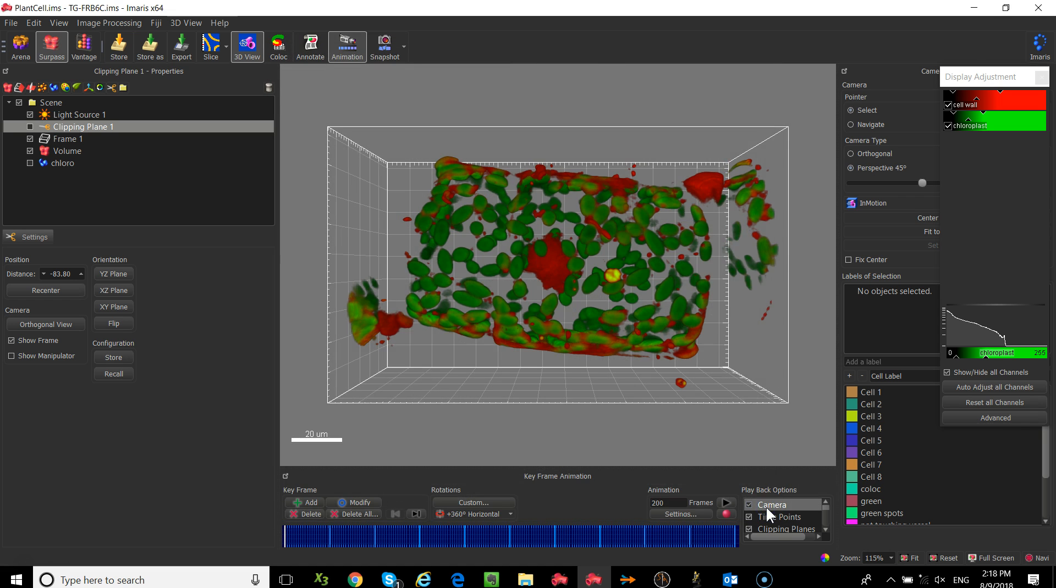
# Step: Stretch the scale bar to 110 um, and shrink it back to 20 um
pyautogui.click(411, 391)
pyautogui.moveTo(339, 445); pyautogui.dragTo(613, 467)
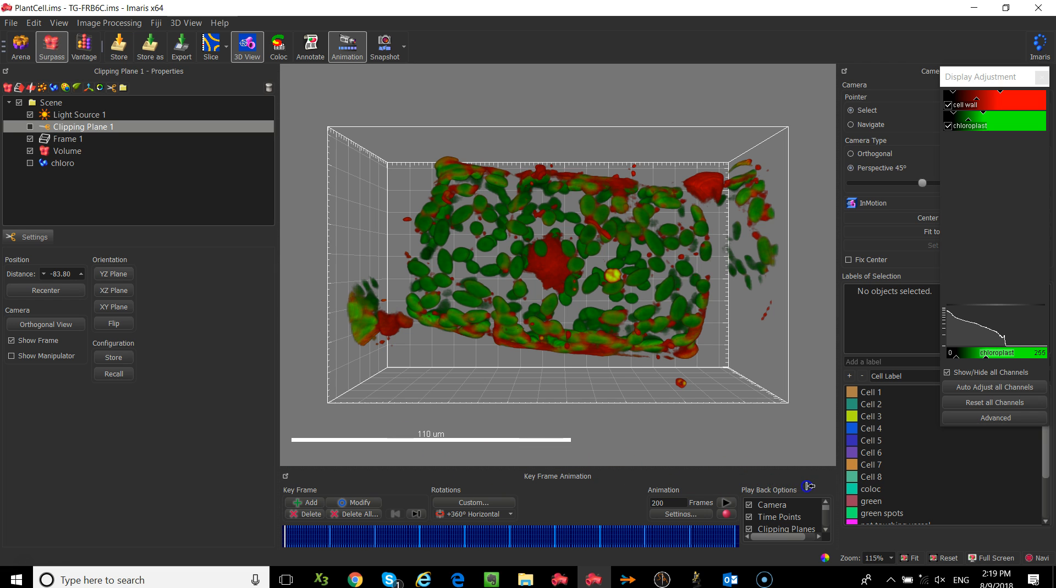
pyautogui.moveTo(570, 440); pyautogui.dragTo(337, 440)
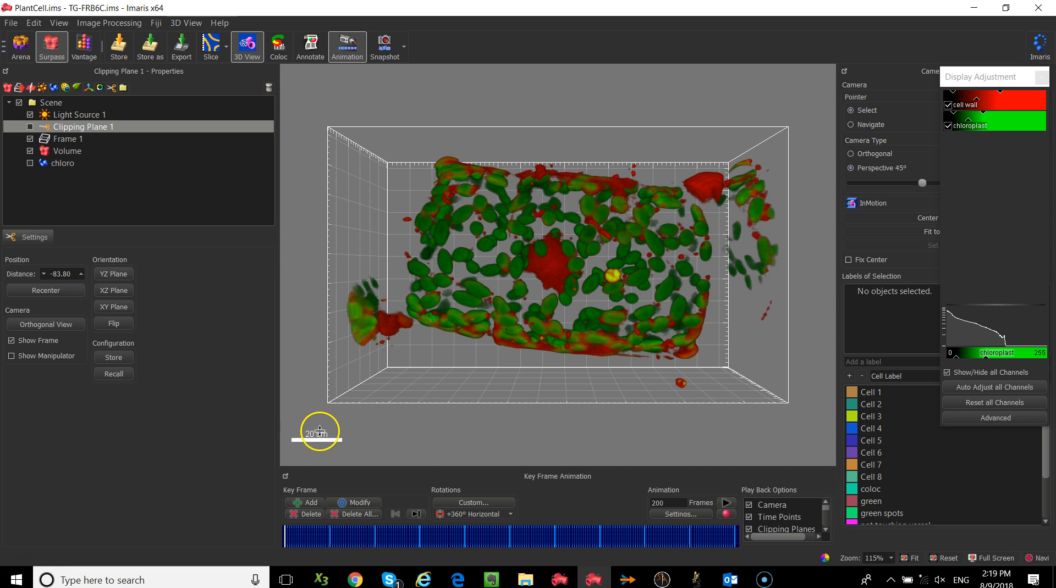
# Step: Enlarge the scale bar's label text and stretch the bar to 110 um
pyautogui.moveTo(320, 432); pyautogui.dragTo(326, 422)
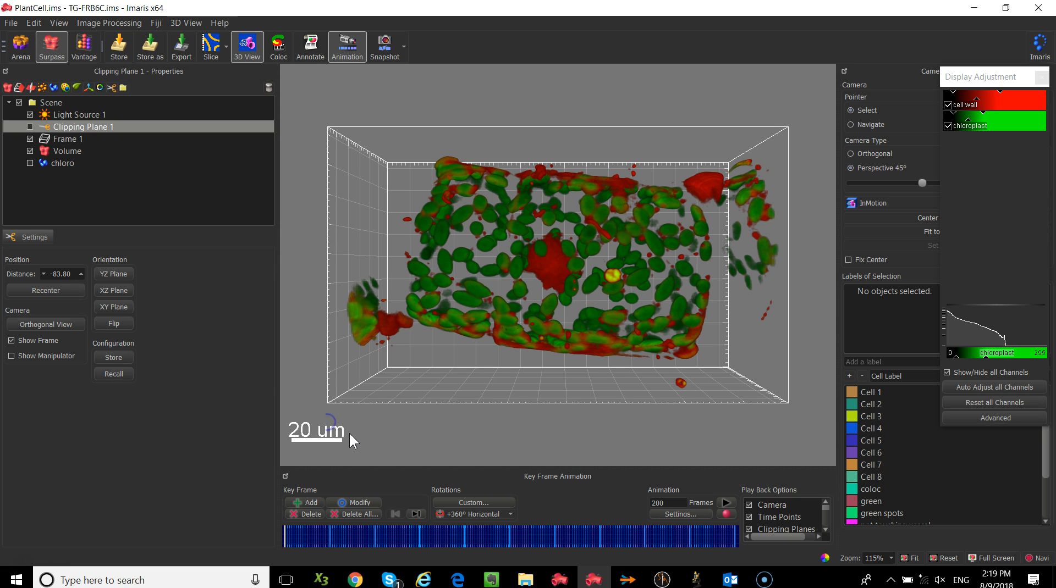
pyautogui.moveTo(347, 440); pyautogui.dragTo(582, 458)
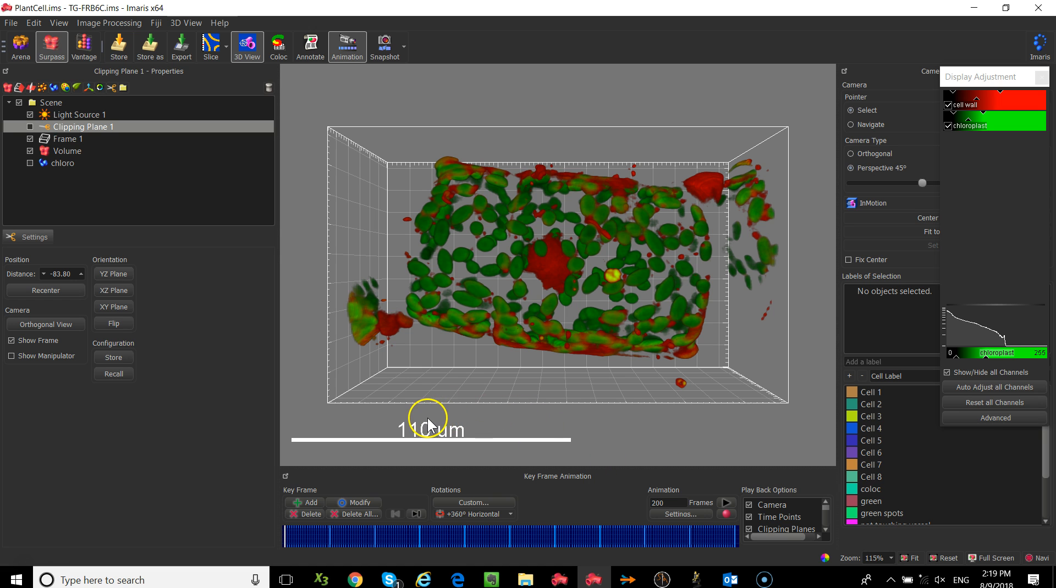
pyautogui.press('Escape')
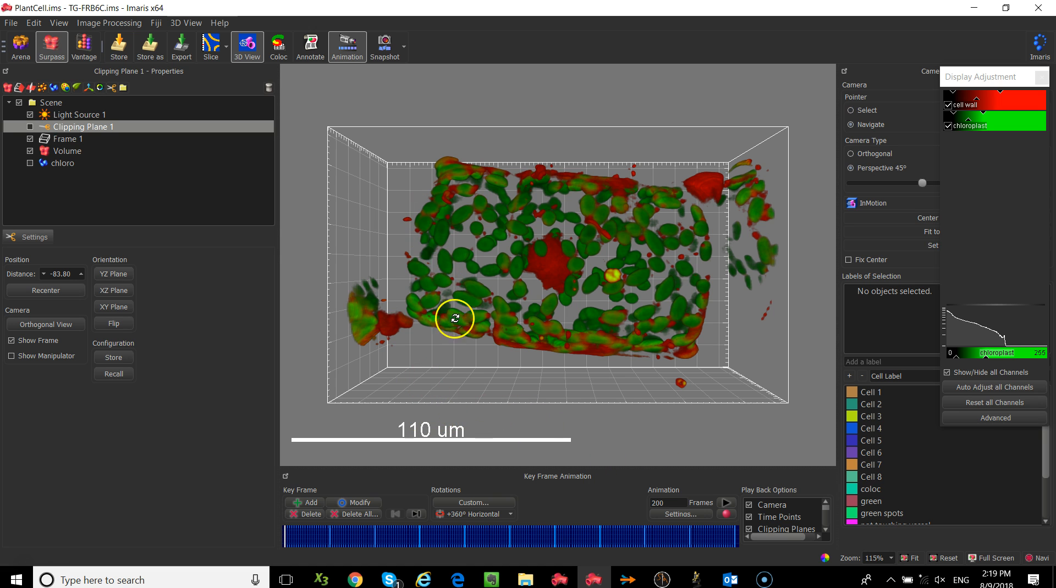
# Step: Zoom the volume in and out to examine how the scale bar's length value adapts to the magnification
pyautogui.scroll(10, 484, 347)
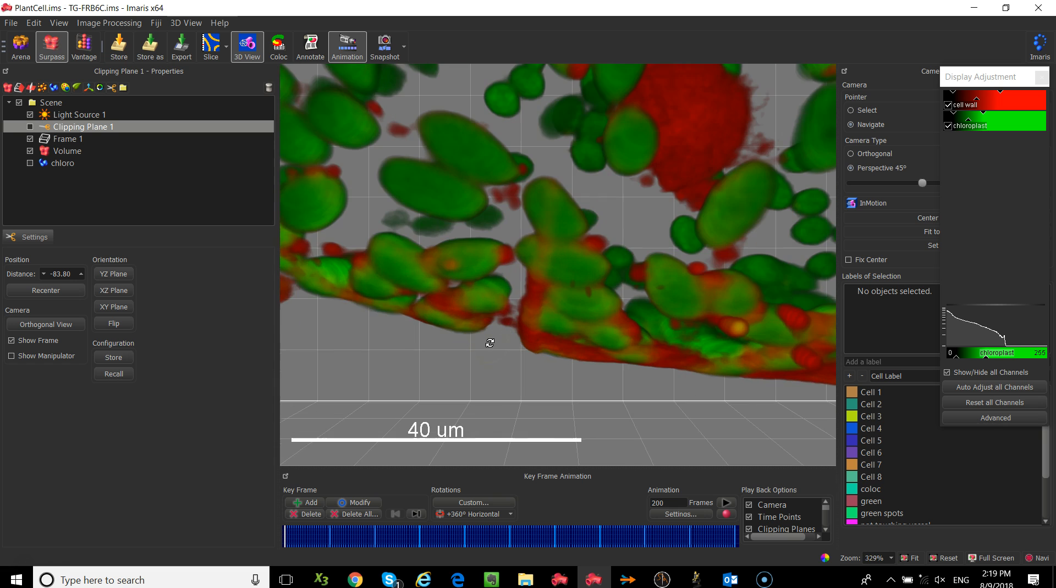
pyautogui.scroll(6, 490, 343)
pyautogui.scroll(-6, 491, 341)
pyautogui.scroll(6, 493, 337)
pyautogui.scroll(-9, 492, 334)
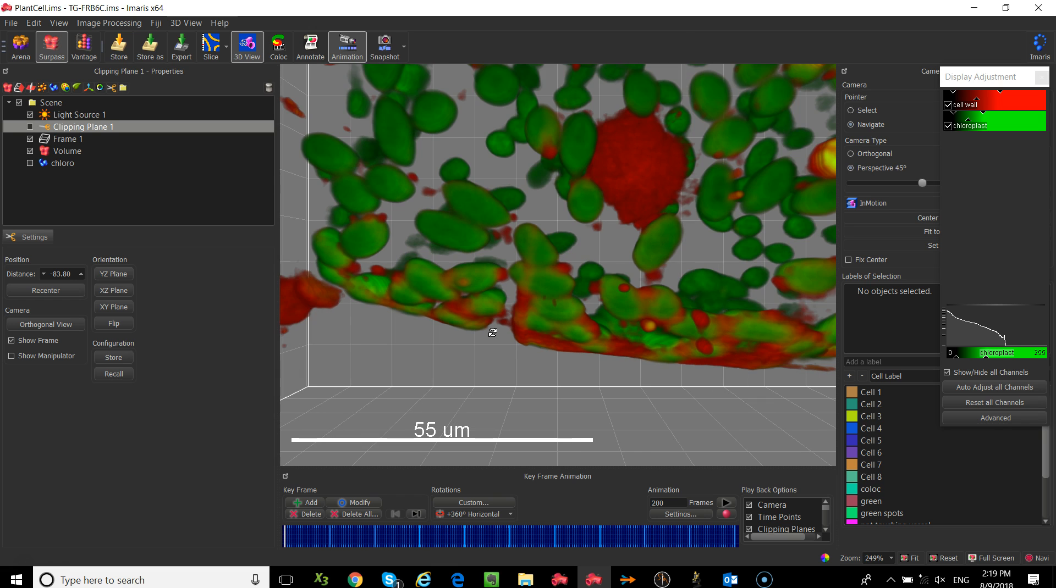
pyautogui.click(396, 315)
pyautogui.scroll(-4, 662, 238)
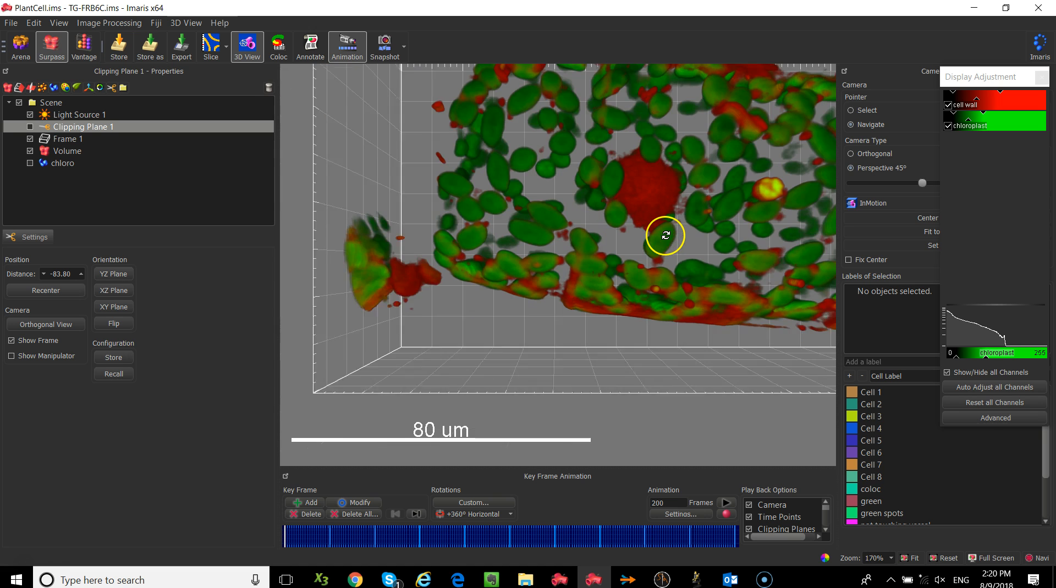
pyautogui.moveTo(624, 151); pyautogui.dragTo(577, 176)
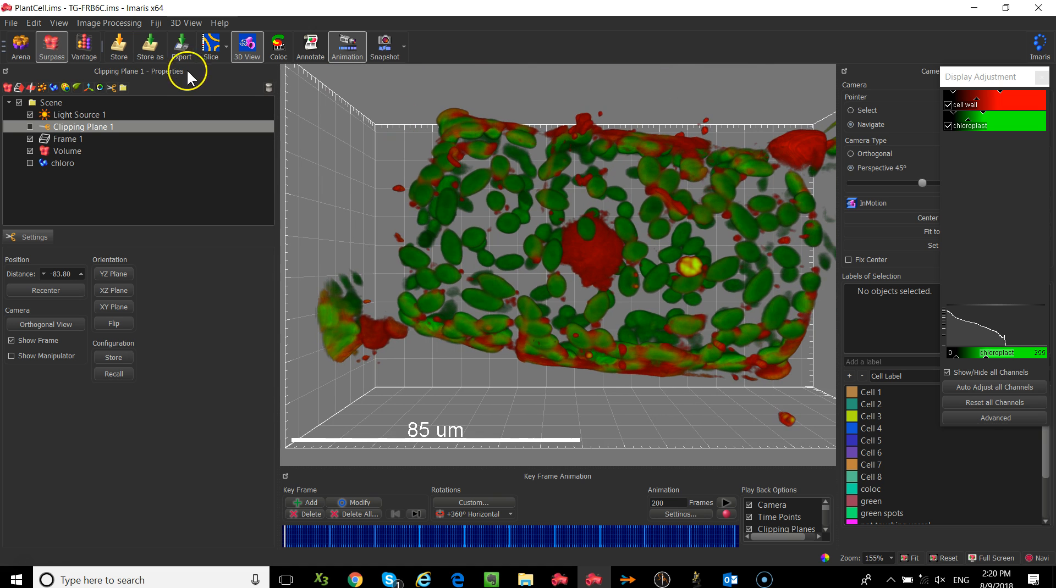
# Step: Turn on Clipping Plane 1 and reorder the scene so it sits below Frame 1 and Volume, directly above chloro
pyautogui.click(30, 127)
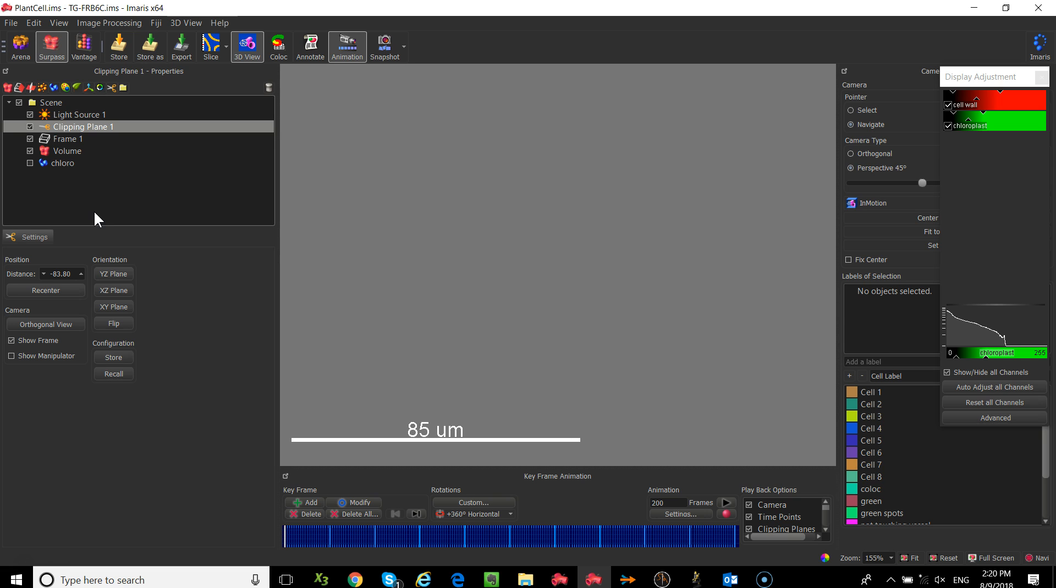
pyautogui.moveTo(75, 125); pyautogui.dragTo(97, 146)
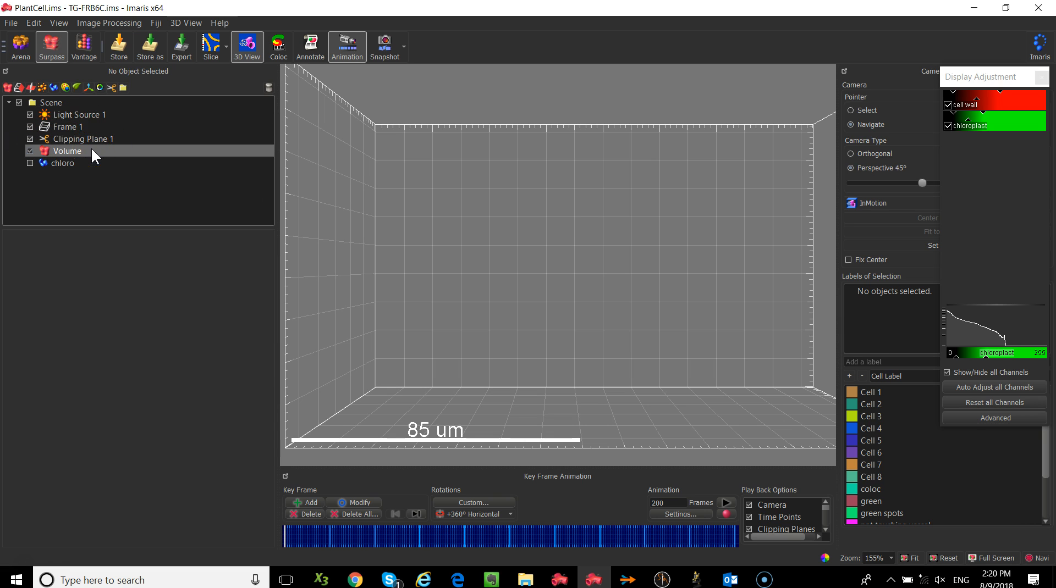
pyautogui.moveTo(65, 152); pyautogui.dragTo(64, 130)
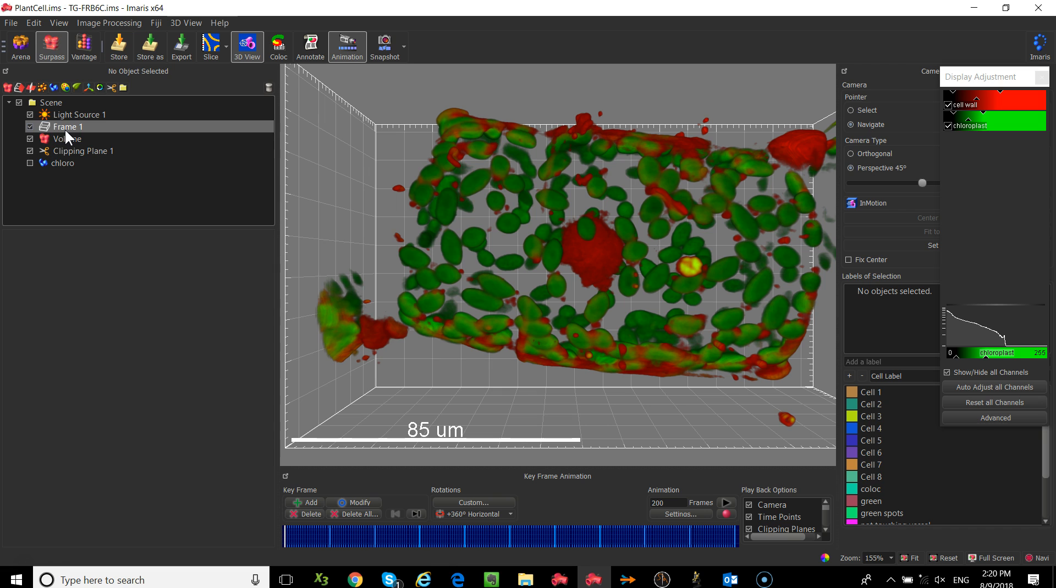
# Step: Show the chloro surfaces and display the manipulator of Clipping Plane 1
pyautogui.click(33, 164)
pyautogui.click(32, 162)
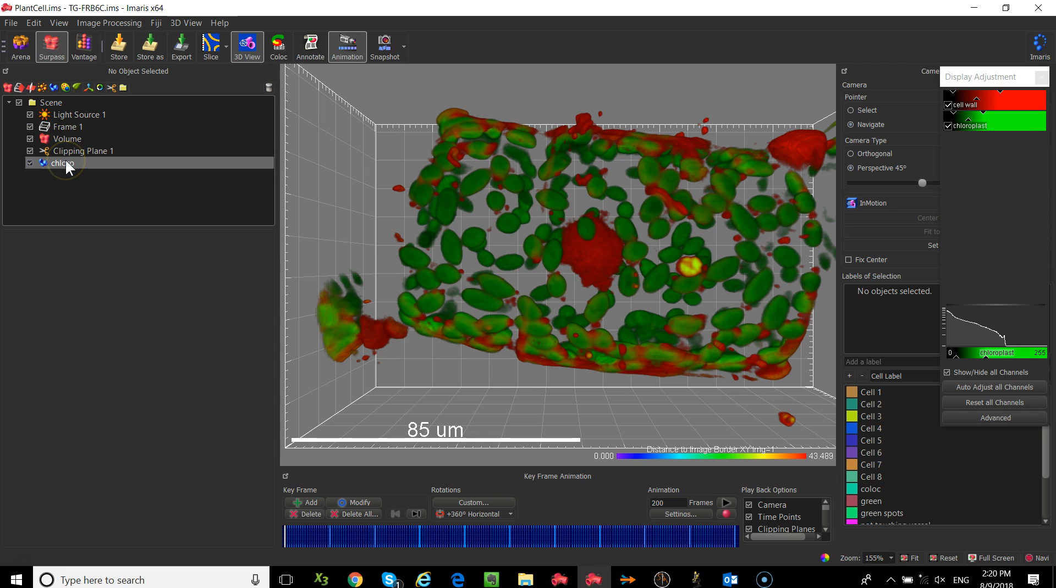
pyautogui.click(71, 152)
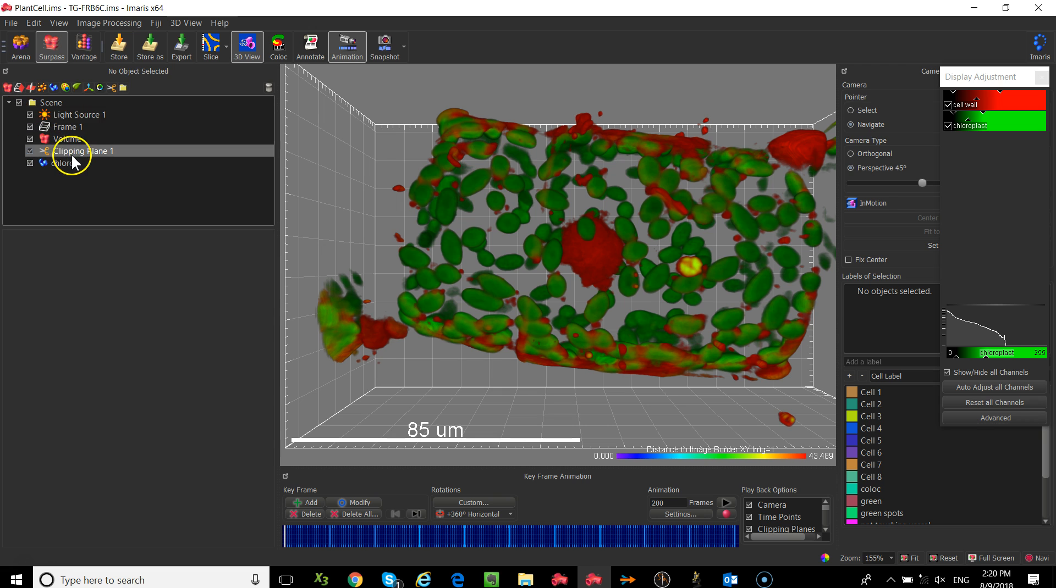
pyautogui.moveTo(370, 153); pyautogui.dragTo(373, 367)
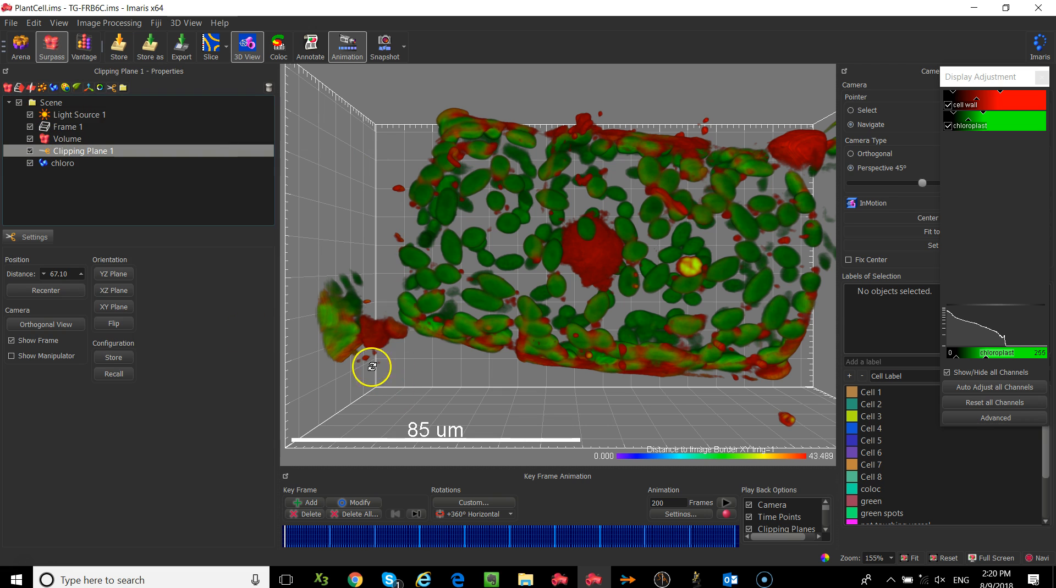
pyautogui.click(23, 356)
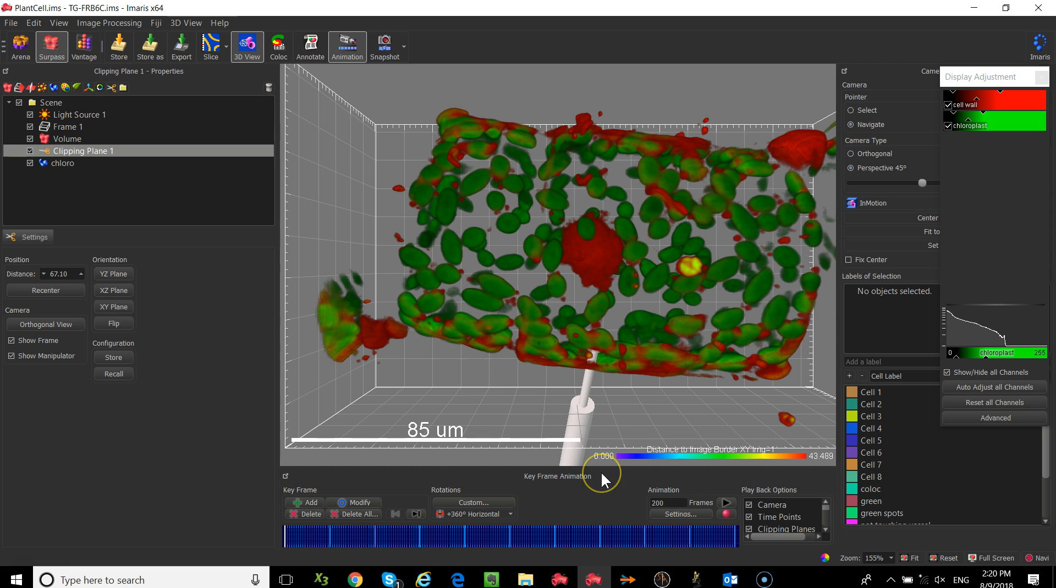
# Step: Move Clipping Plane 1 through the chloro surfaces to a distance of about -33.67, and turn the plane off
pyautogui.press('Escape')
pyautogui.moveTo(583, 462); pyautogui.dragTo(686, 74)
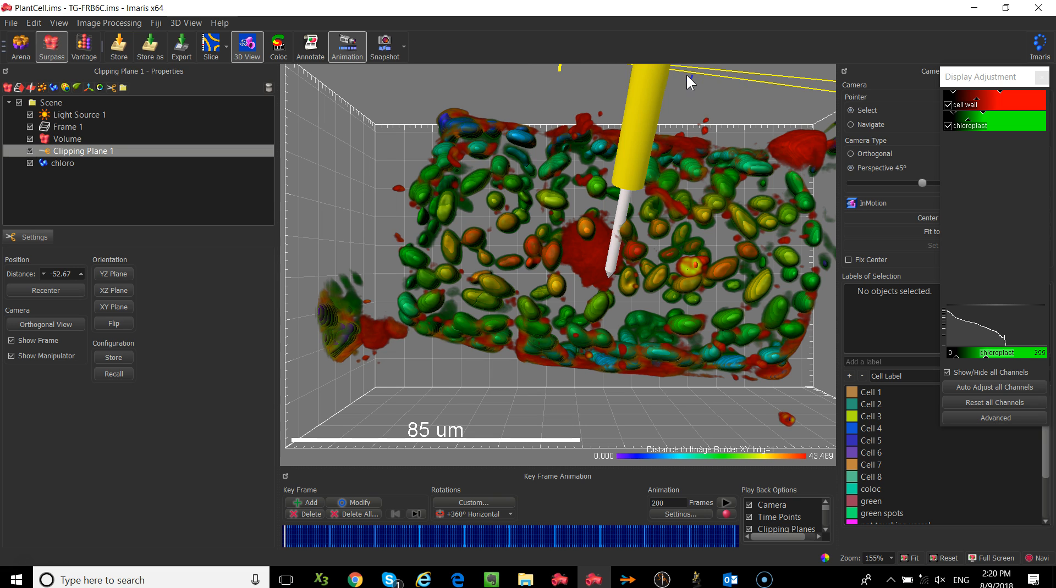
pyautogui.moveTo(685, 74); pyautogui.dragTo(711, 141)
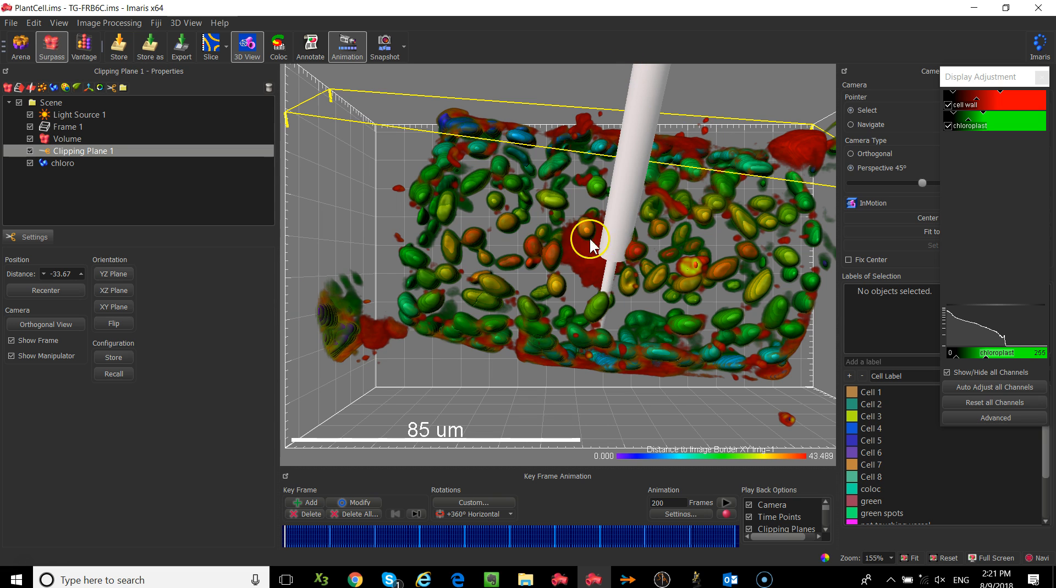
pyautogui.click(28, 149)
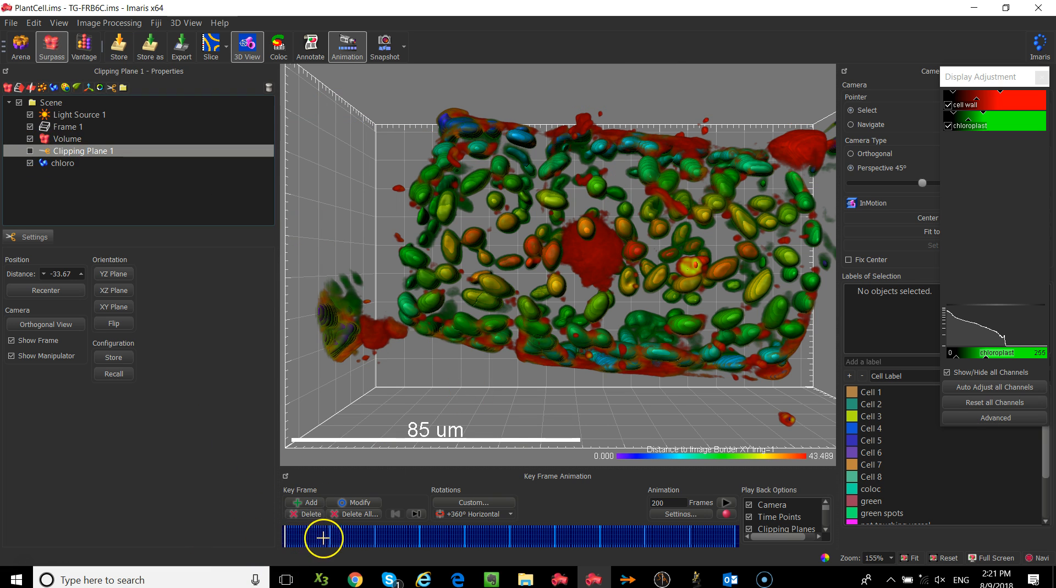
# Step: Check the animation at several points of the timeline and shift the fifth key frame slightly earlier
pyautogui.click(290, 537)
pyautogui.click(285, 536)
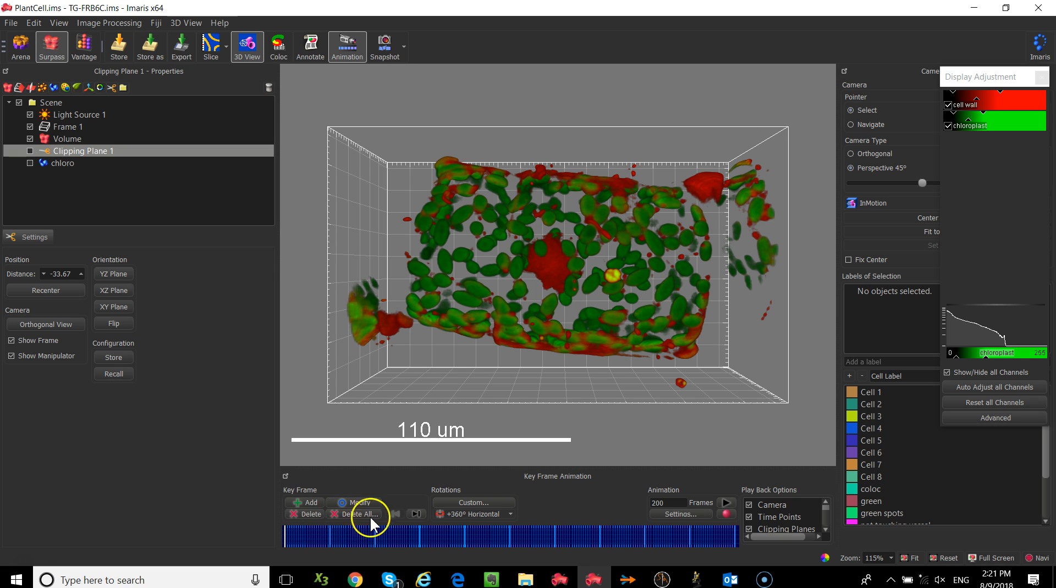
pyautogui.click(510, 538)
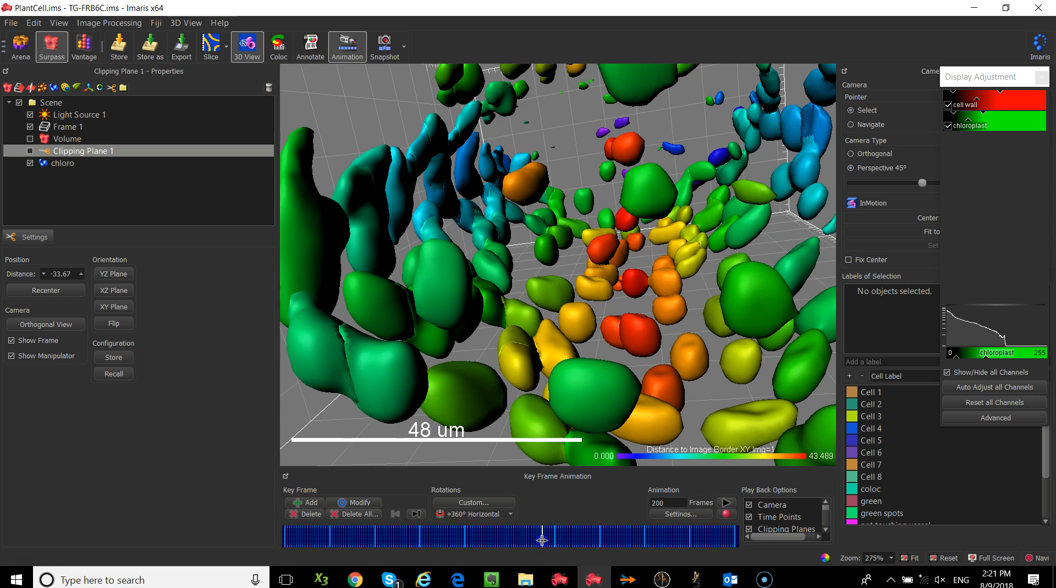
pyautogui.click(463, 542)
pyautogui.moveTo(464, 542); pyautogui.dragTo(453, 544)
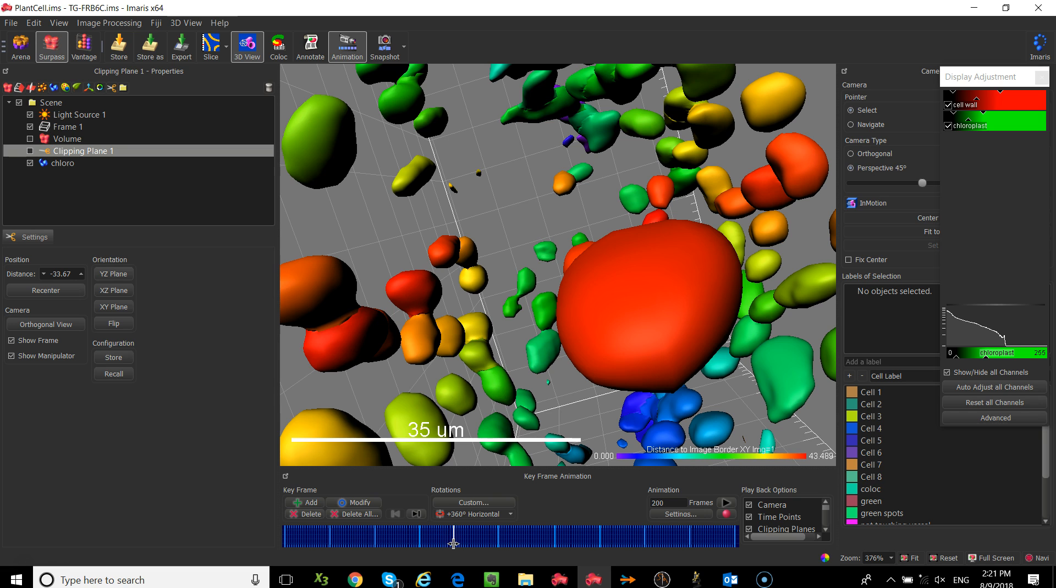
# Step: Start exporting the animation as an H264 Movie (*.mp4) with a frame rate of 10 frames per second
pyautogui.click(726, 503)
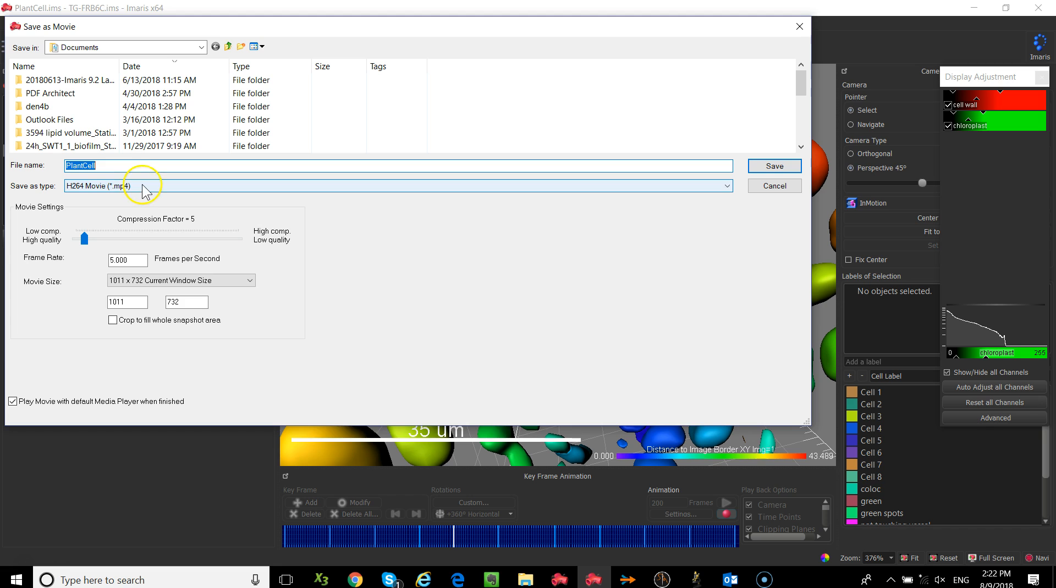
pyautogui.click(144, 186)
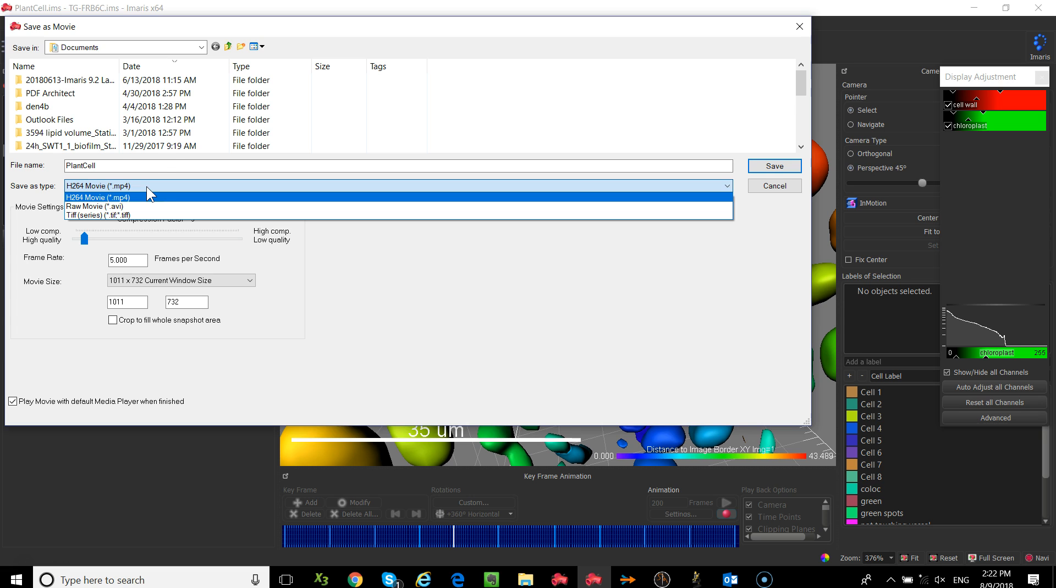
pyautogui.click(117, 197)
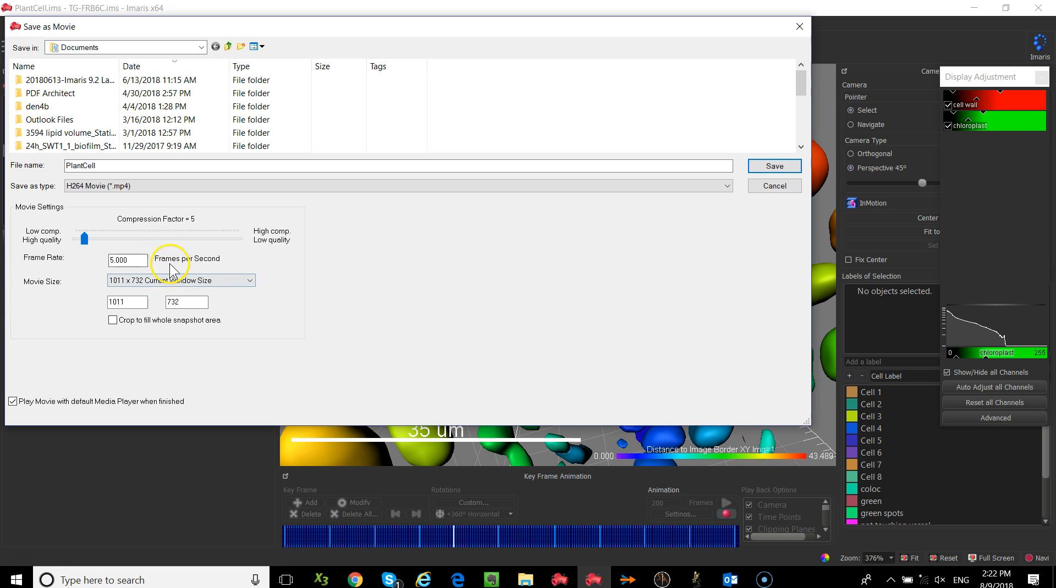
pyautogui.doubleClick(144, 261)
pyautogui.write('10')
# Step: Try the 1152 x 864 XGA+ (4:3) movie size and return to the 1011 x 732 Current Window Size
pyautogui.click(159, 280)
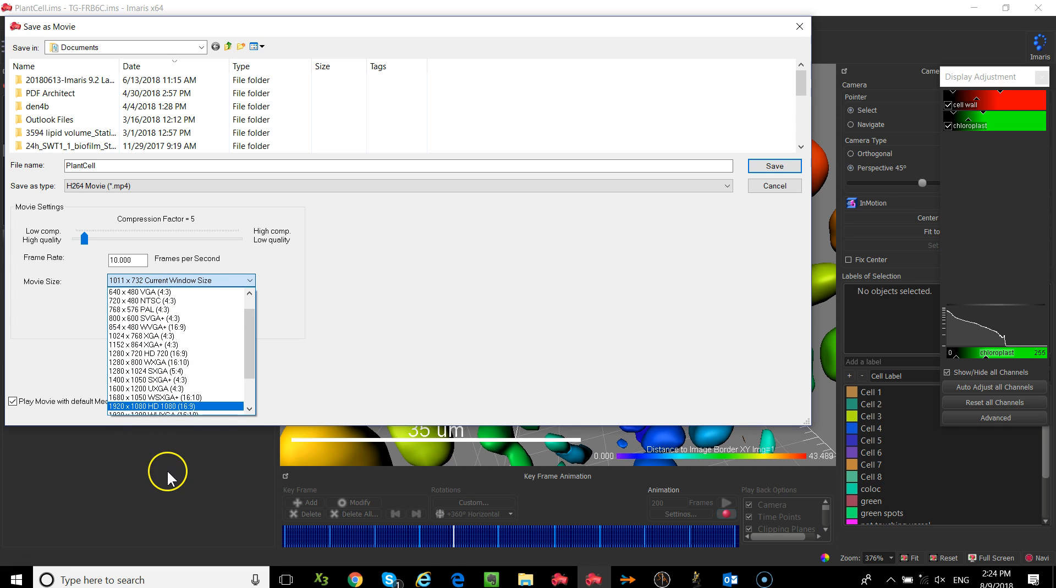
pyautogui.click(344, 309)
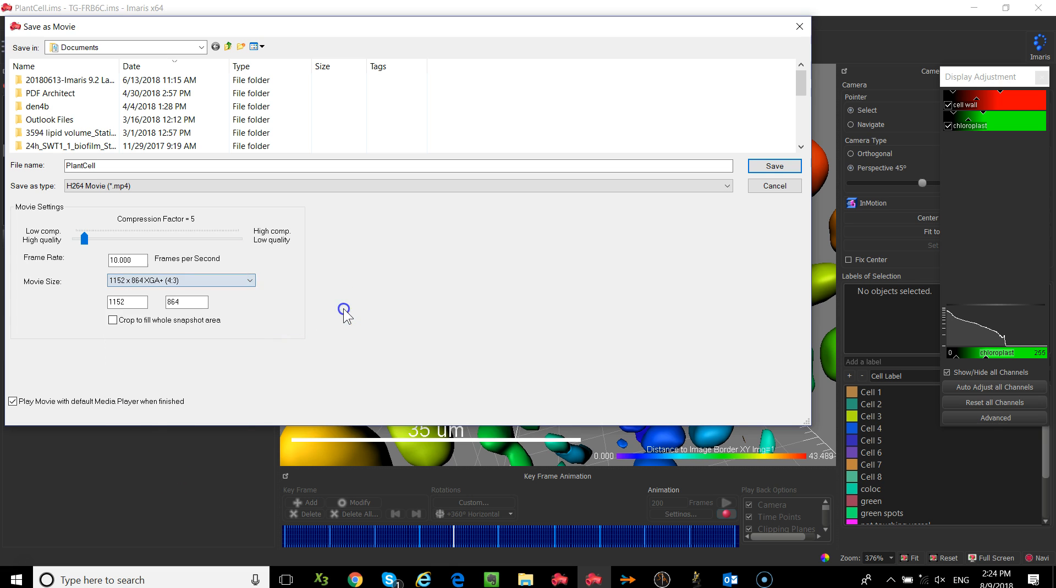
pyautogui.click(198, 282)
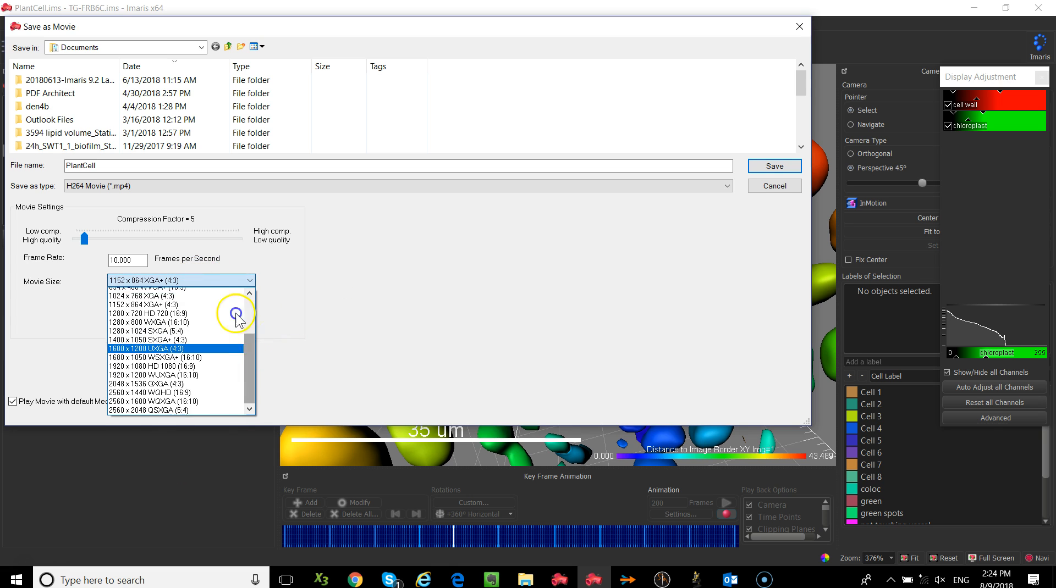
pyautogui.click(206, 292)
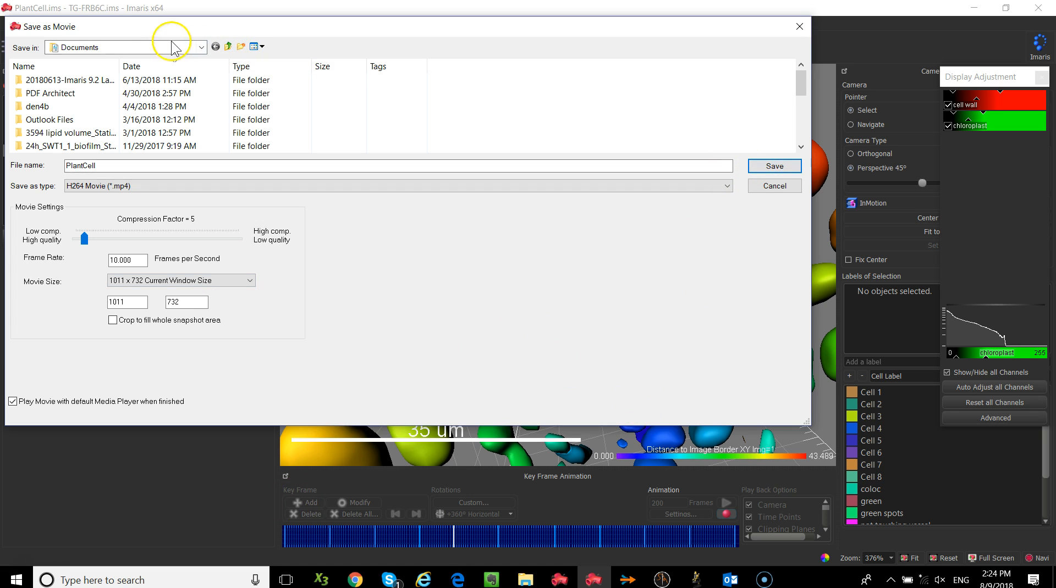
# Step: Save the movie as PlantCell in Documents, watch it start playing, and close the video player
pyautogui.click(771, 167)
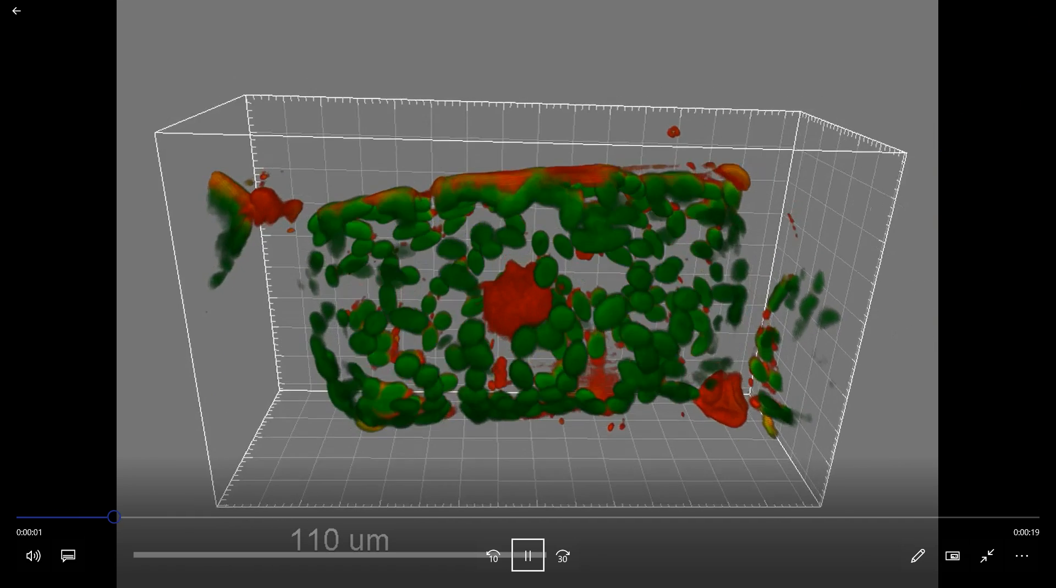
pyautogui.click(16, 11)
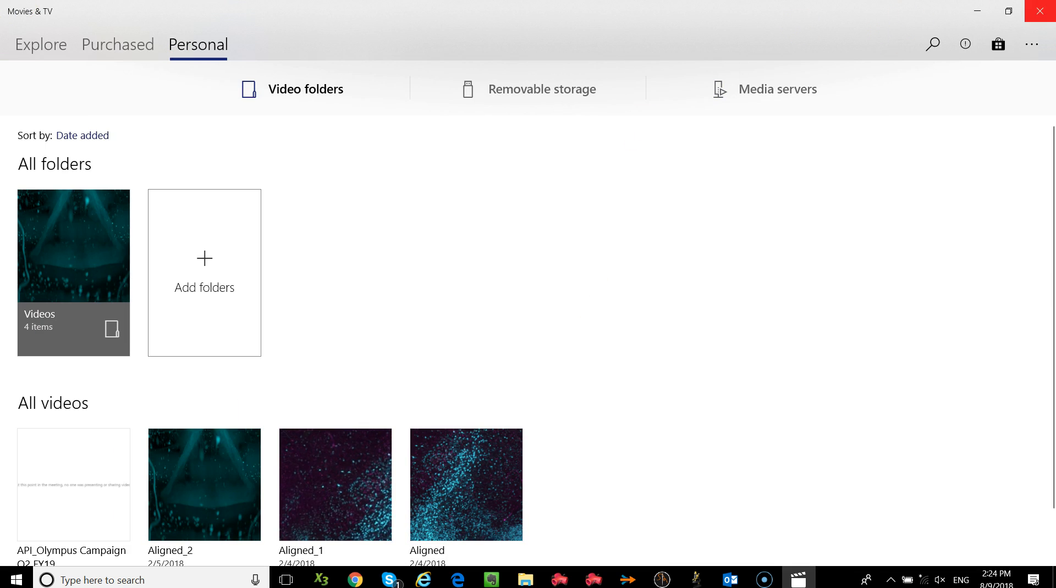
pyautogui.click(1039, 11)
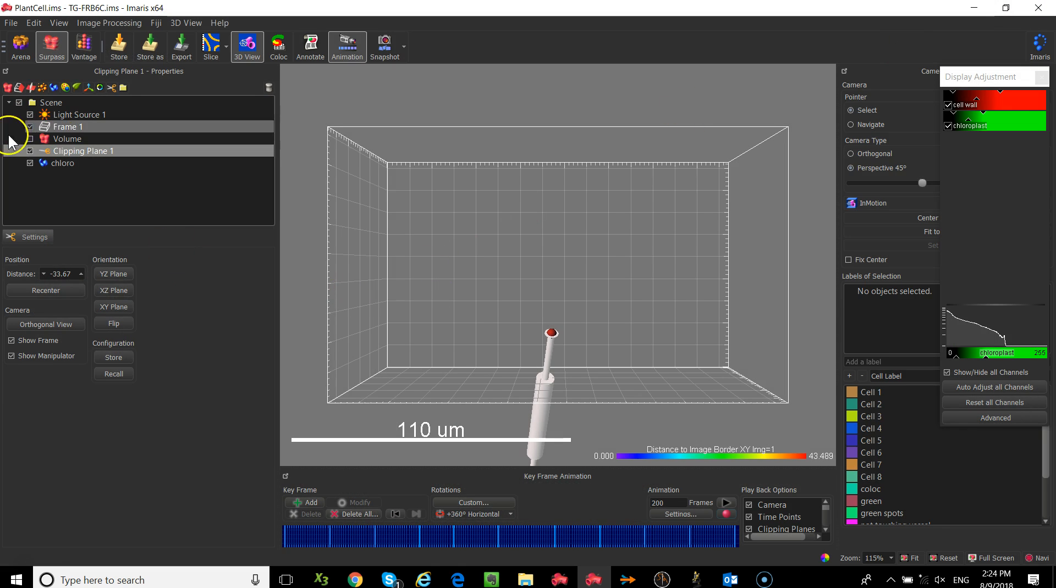
# Step: Hide Clipping Plane 1 and the chloro surfaces, and show the Volume
pyautogui.click(30, 150)
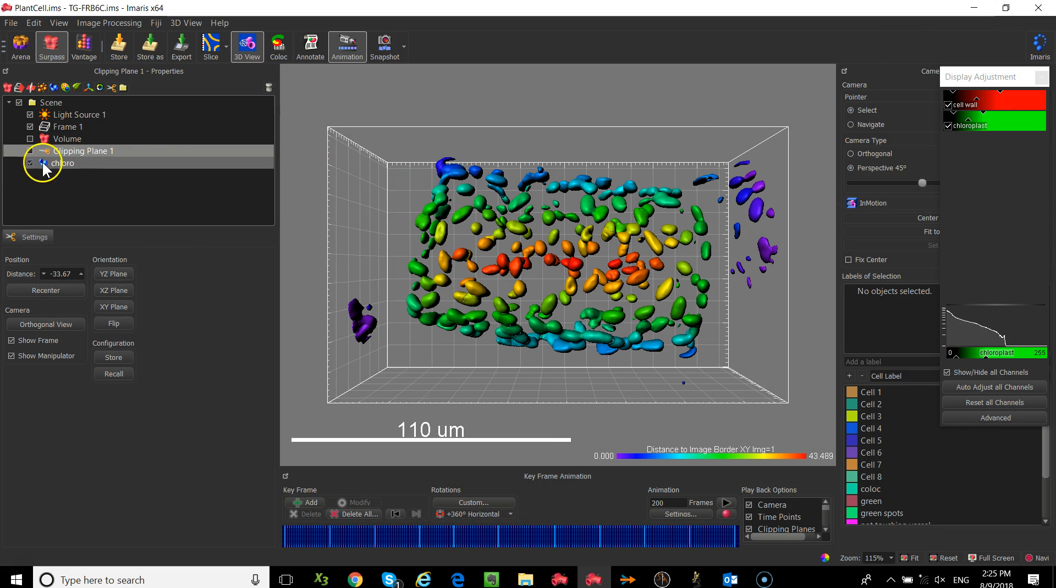
pyautogui.click(30, 163)
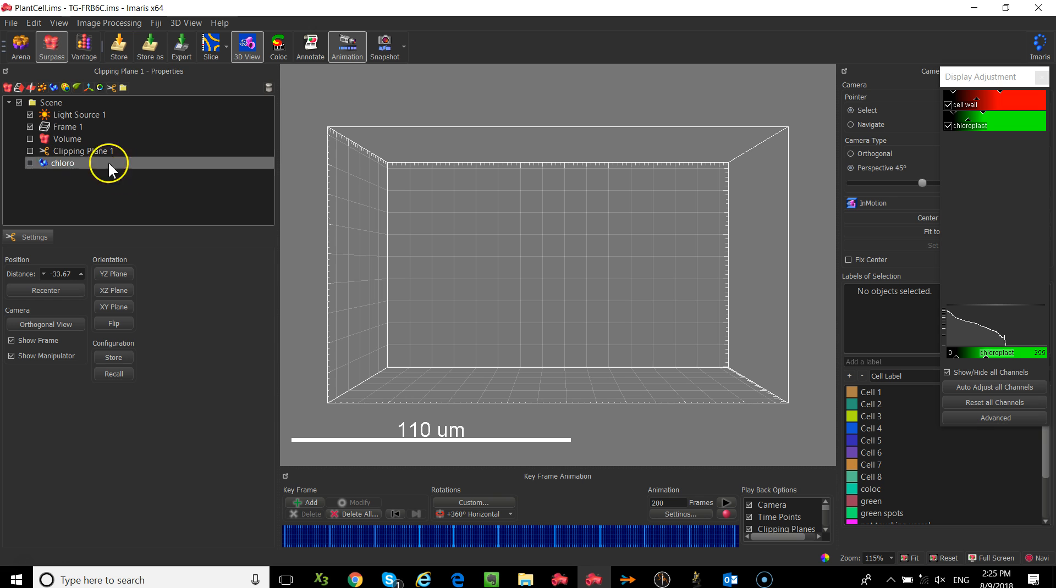
pyautogui.click(29, 139)
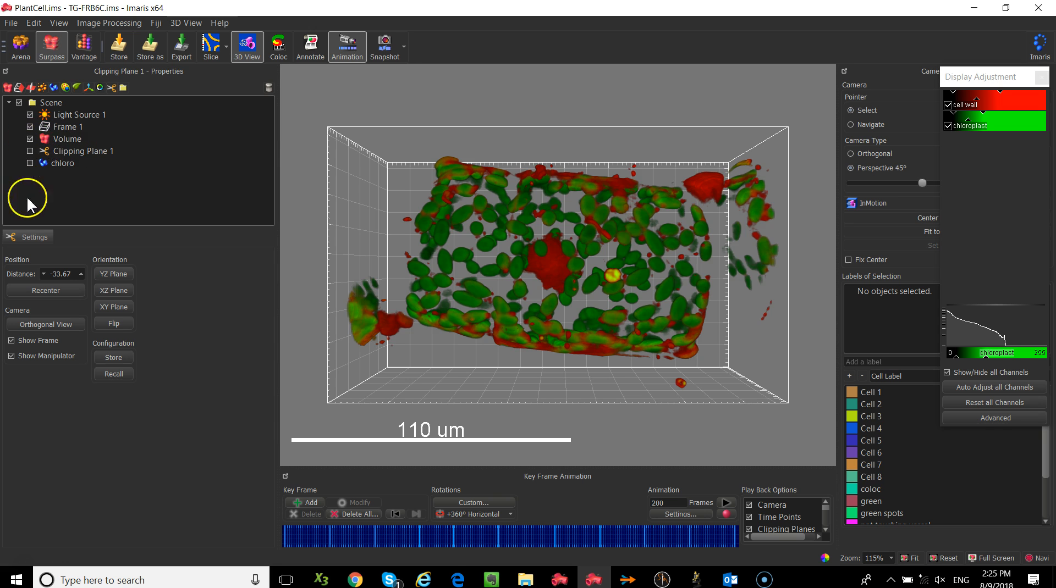
# Step: Switch the Volume's rendering mode to MIP and open the colocalization view of the dataset
pyautogui.click(44, 139)
pyautogui.click(25, 268)
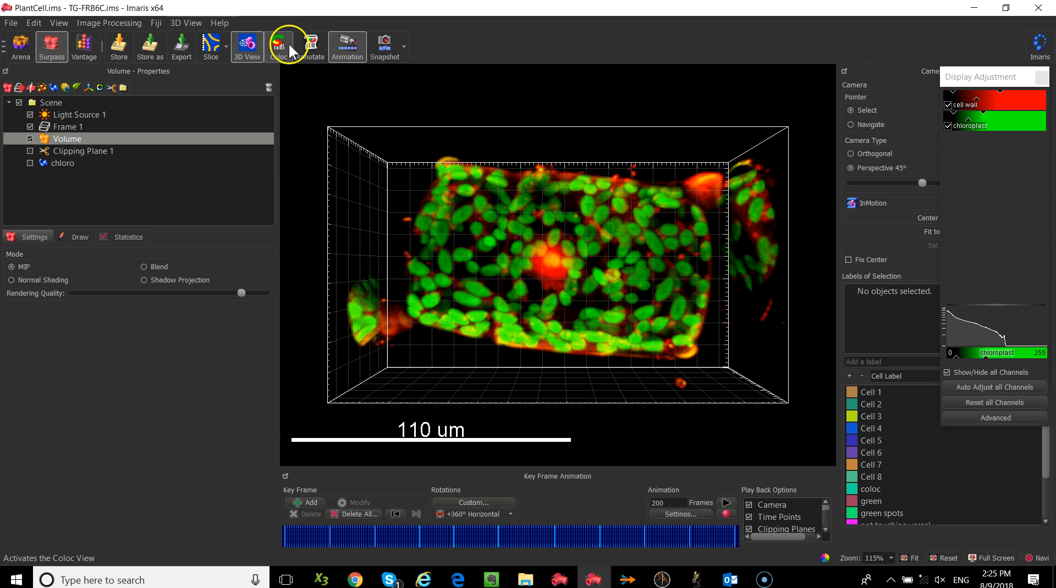
pyautogui.click(280, 46)
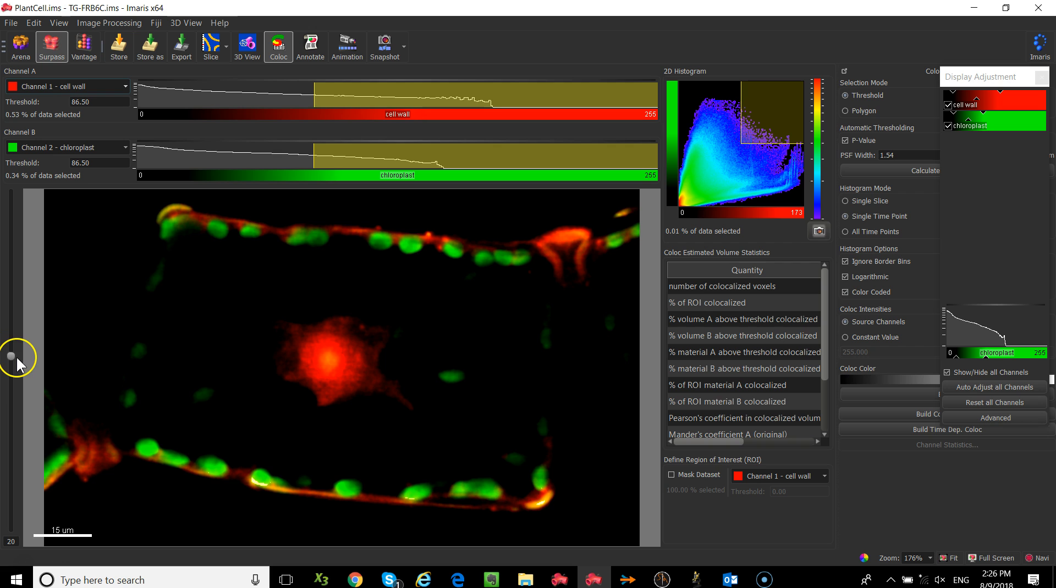
# Step: Set the Channel A cell wall threshold to 55.00 by picking a red cell wall region on slice 17
pyautogui.moveTo(11, 356); pyautogui.dragTo(11, 384)
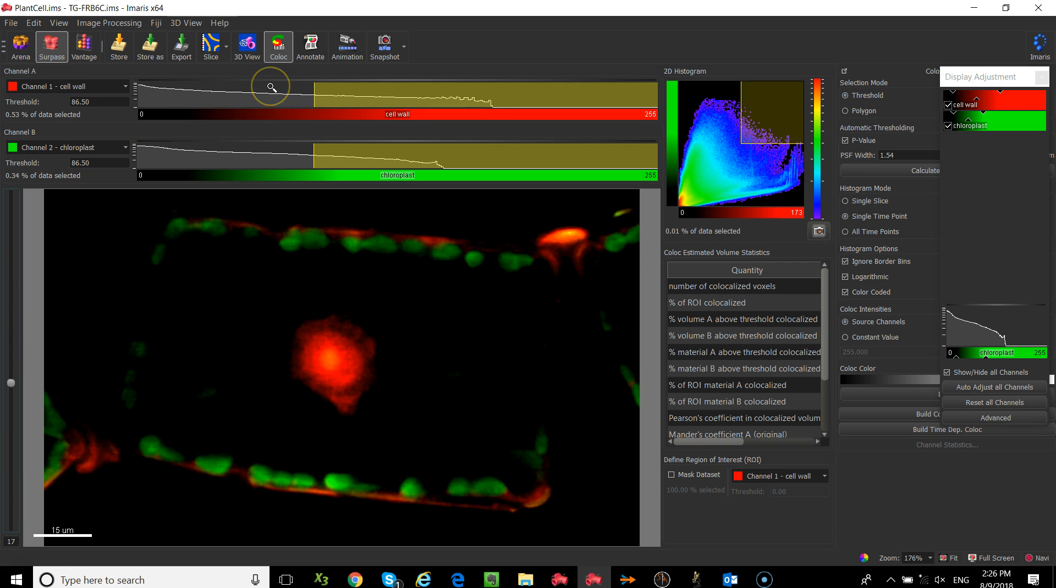
pyautogui.click(65, 87)
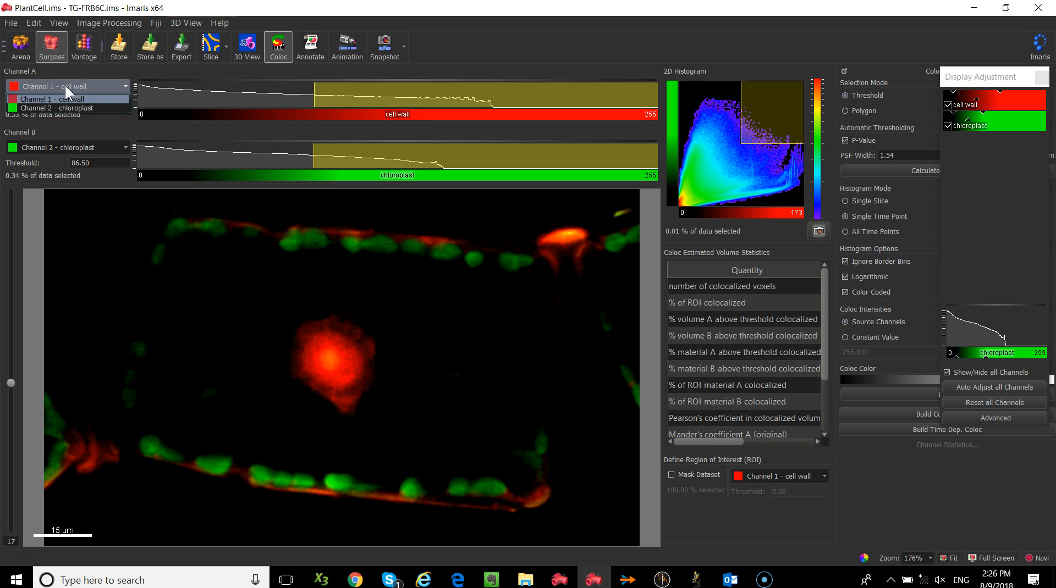
pyautogui.click(64, 86)
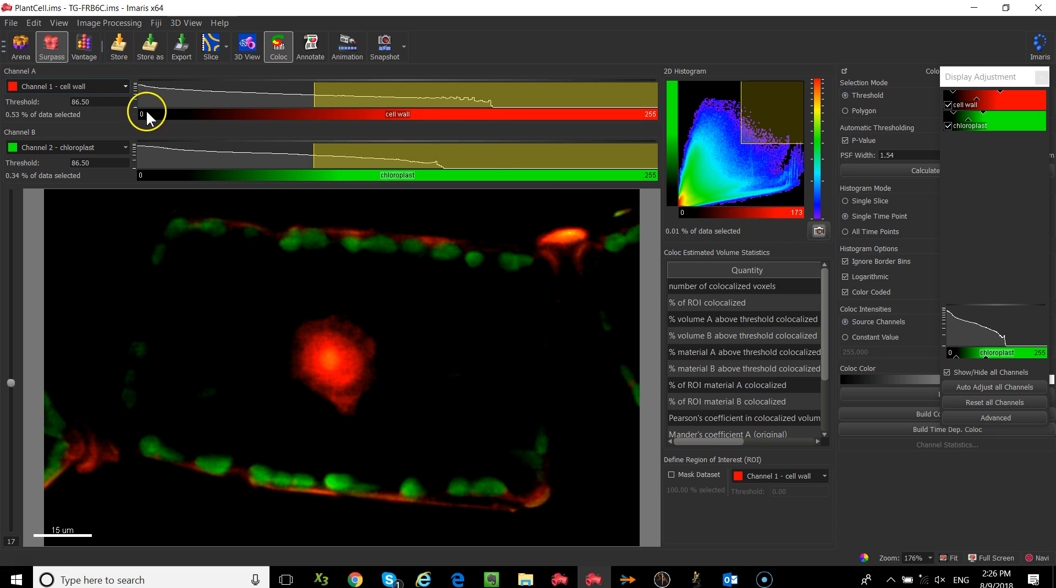
pyautogui.click(343, 234)
pyautogui.moveTo(341, 232); pyautogui.dragTo(337, 234)
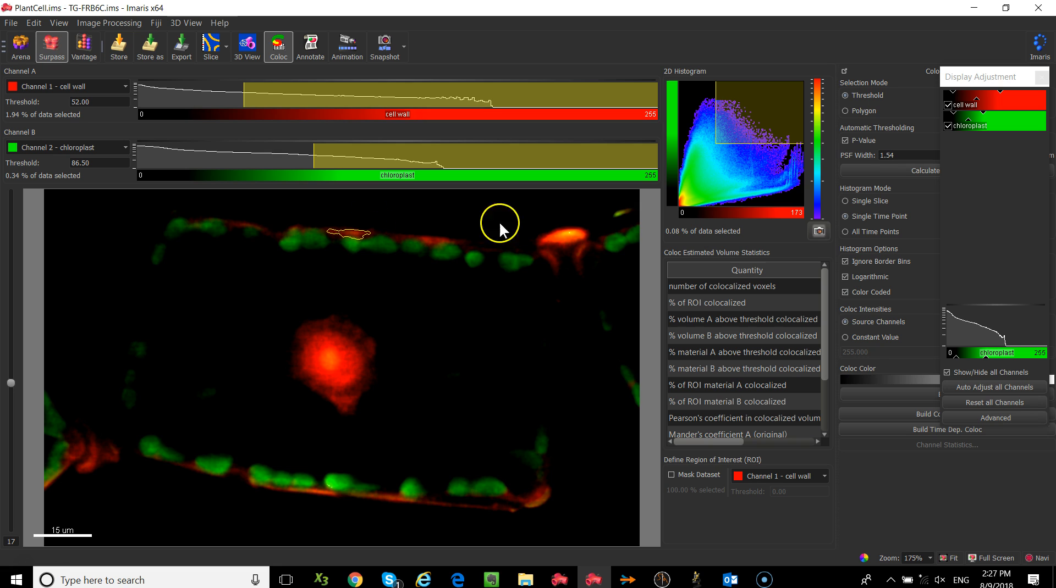
pyautogui.moveTo(424, 237); pyautogui.dragTo(452, 242)
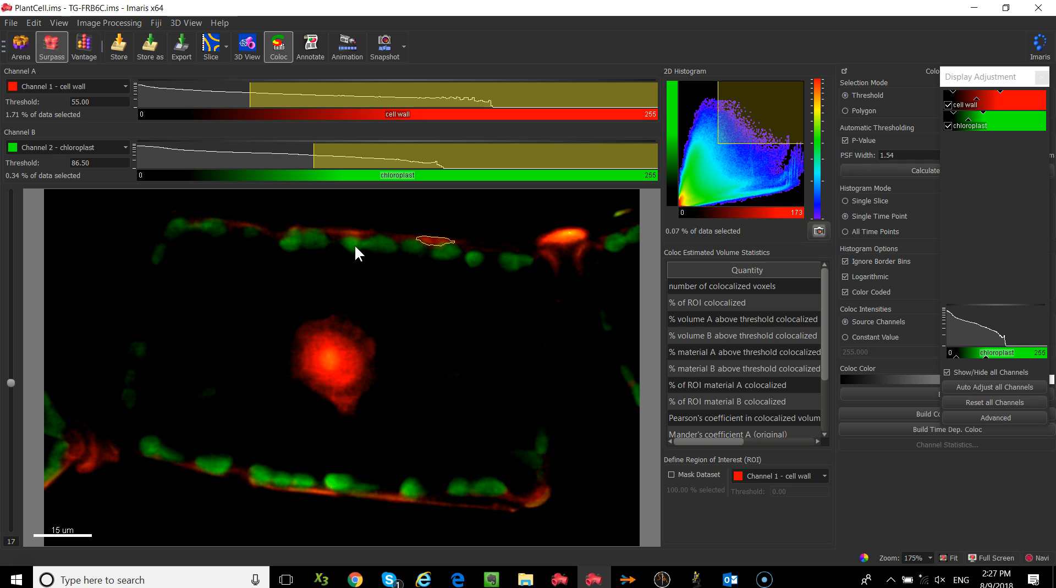
# Step: Set the Channel B chloroplast threshold to 39.00 by picking a chloroplast, and review slice 22 and the colocalization statistics values
pyautogui.click(324, 239)
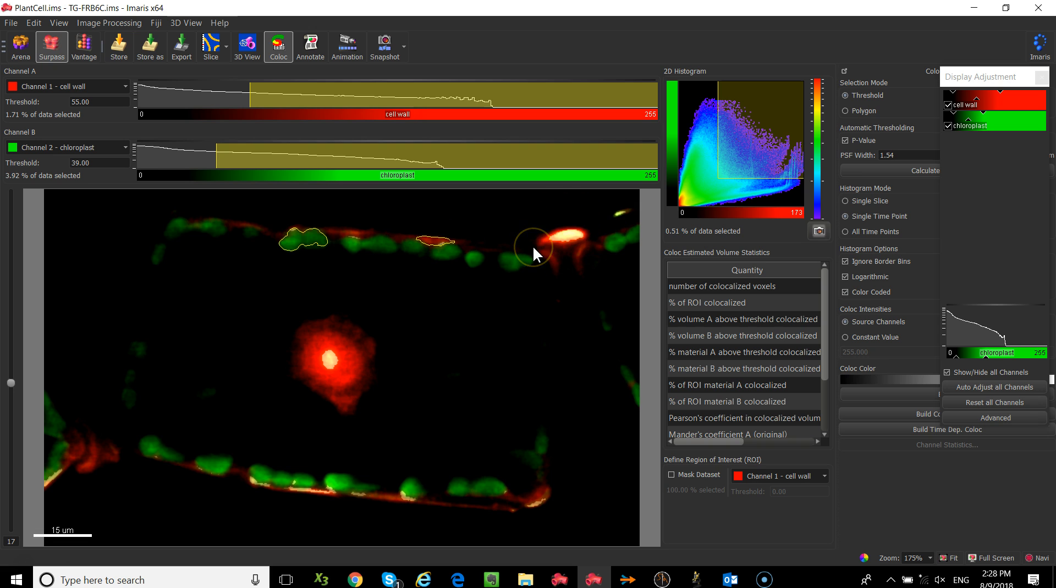
pyautogui.moveTo(11, 383)
pyautogui.mouseDown()
pyautogui.moveTo(7, 312)
pyautogui.moveTo(3, 387)
pyautogui.mouseUp()
pyautogui.moveTo(9, 383); pyautogui.dragTo(14, 338)
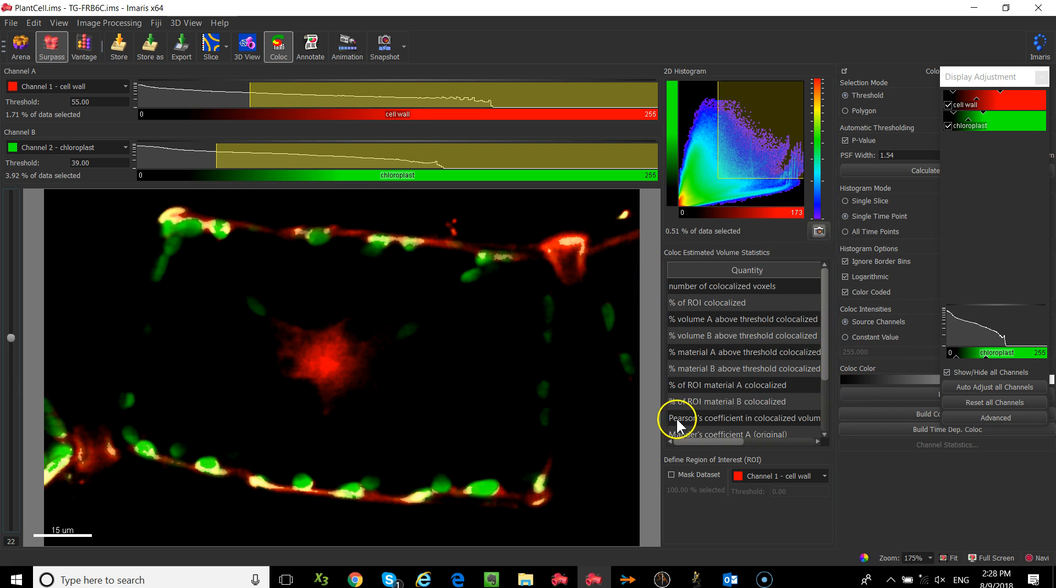
pyautogui.moveTo(690, 441); pyautogui.dragTo(816, 448)
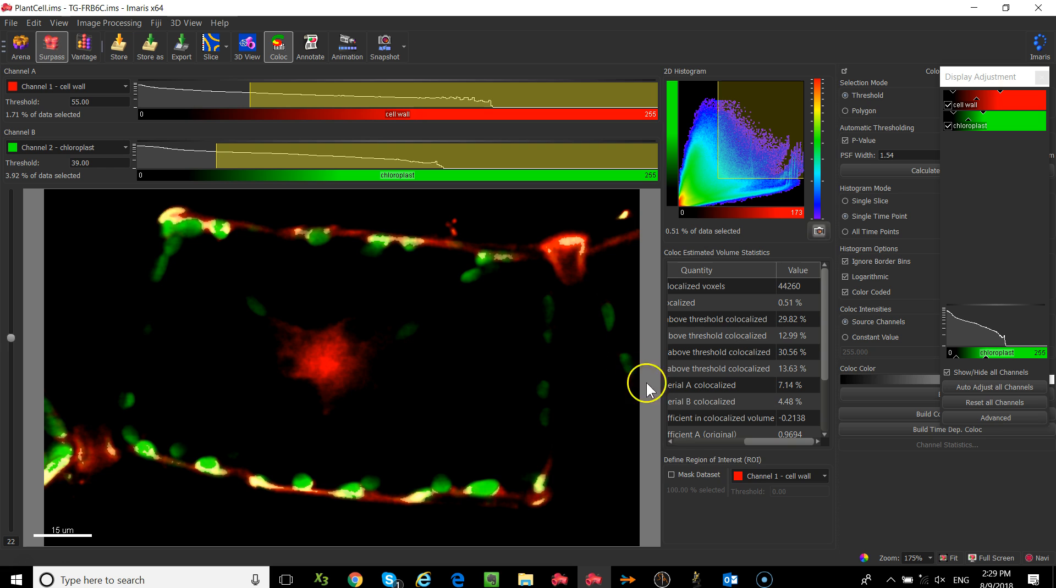
# Step: Mask the dataset with Channel 2 - chloroplast as region of interest at a threshold of 16.05
pyautogui.click(671, 474)
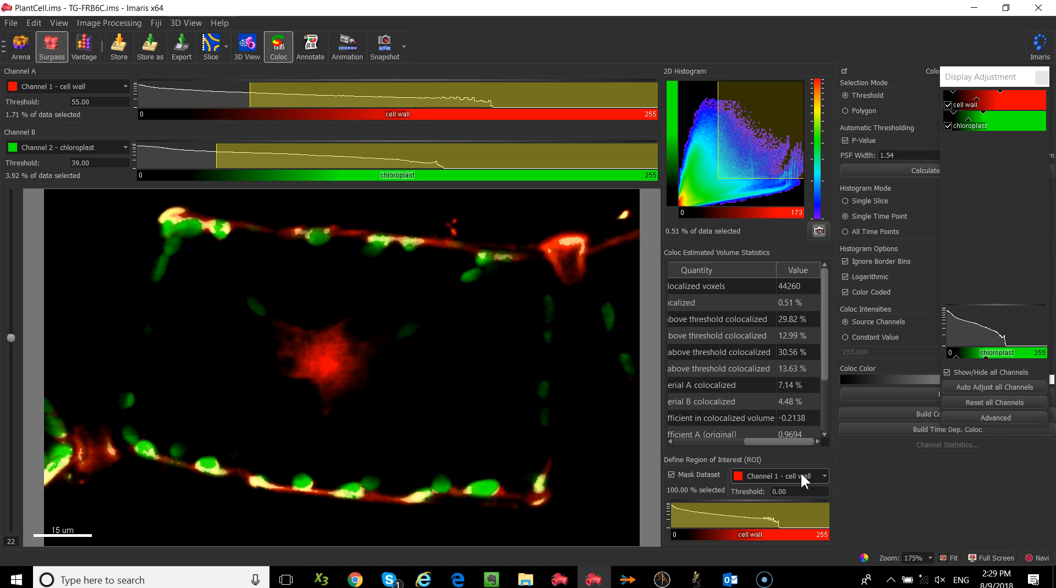
pyautogui.click(801, 476)
pyautogui.click(806, 498)
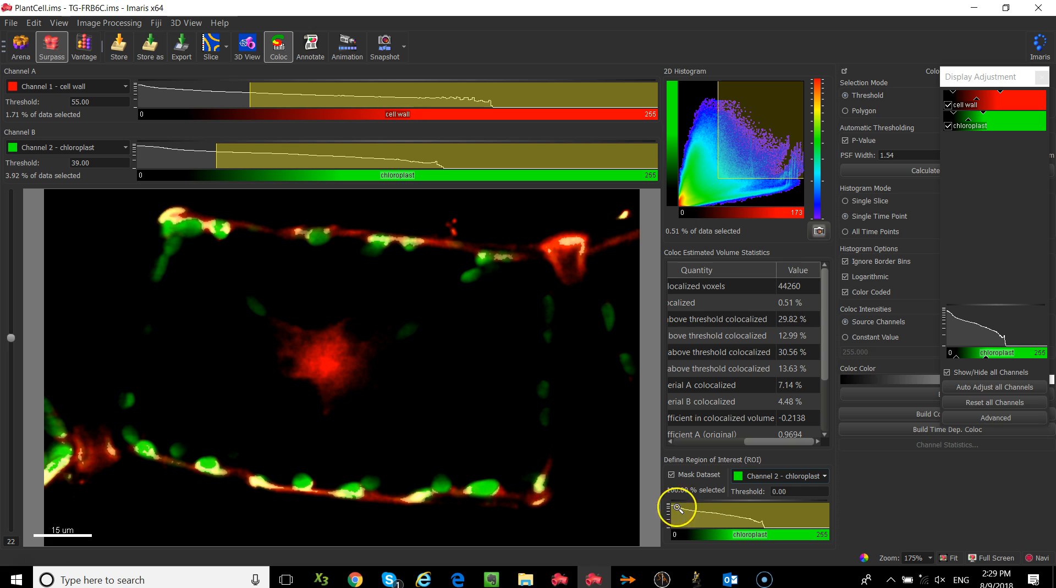
pyautogui.moveTo(668, 500); pyautogui.dragTo(685, 520)
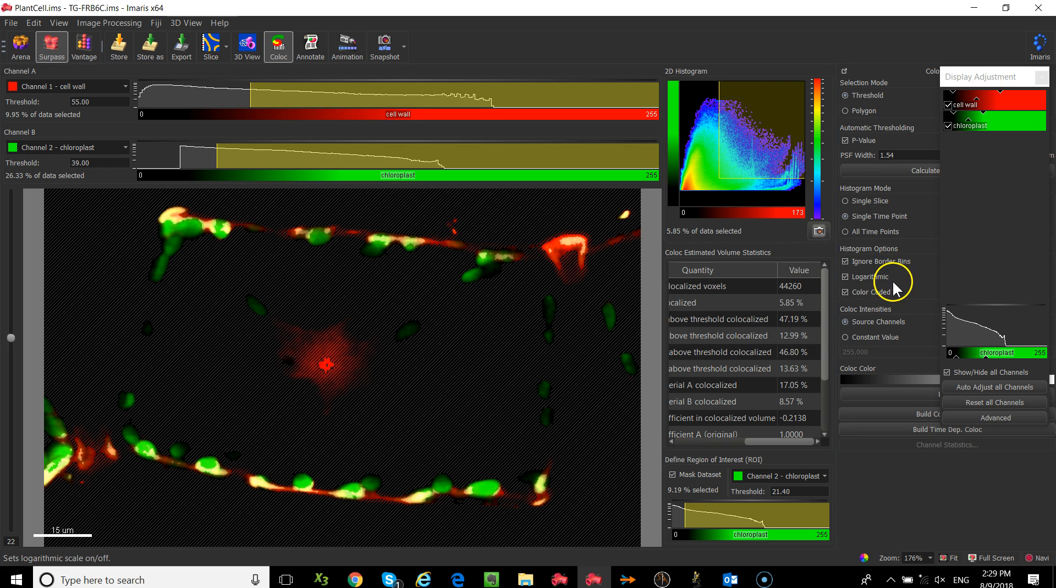
pyautogui.moveTo(686, 511)
pyautogui.mouseDown()
pyautogui.moveTo(708, 511)
pyautogui.moveTo(682, 517)
pyautogui.mouseUp()
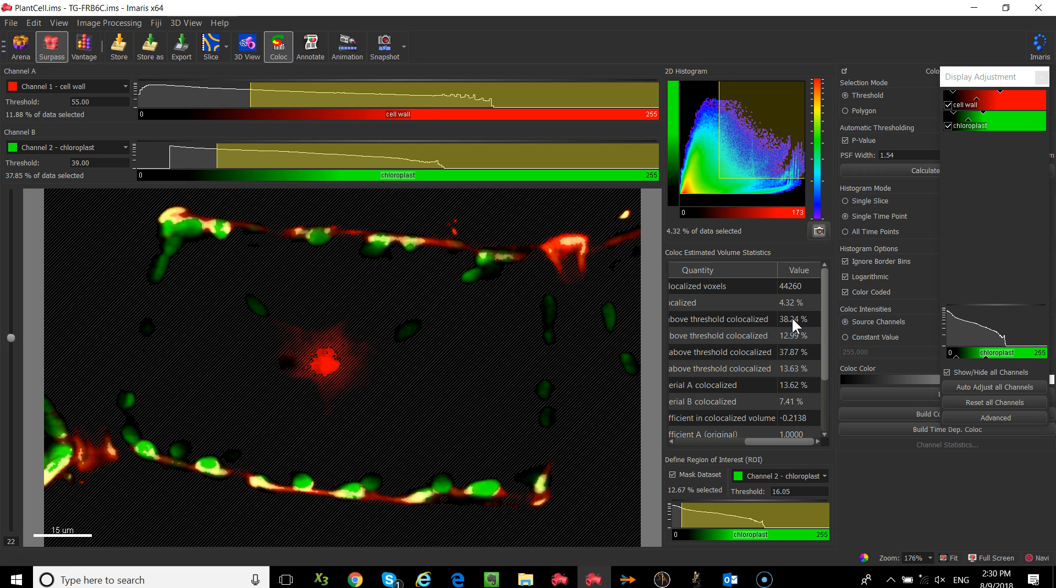
# Step: Build the colocalization channel, keeping the Display Adjustment window clear of the colocalization options
pyautogui.moveTo(990, 77); pyautogui.dragTo(980, 525)
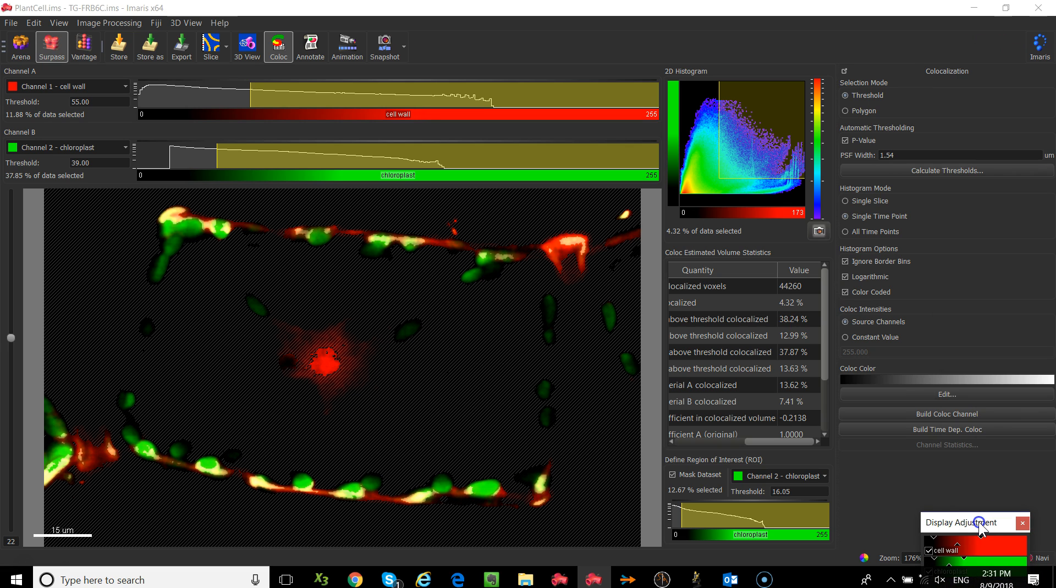
pyautogui.click(936, 415)
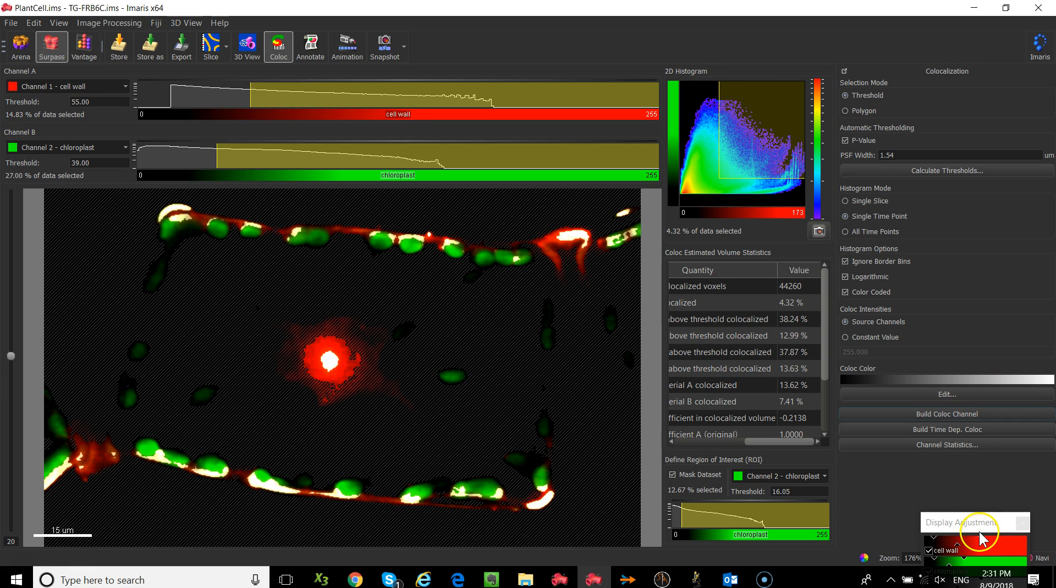
pyautogui.moveTo(980, 519); pyautogui.dragTo(937, 121)
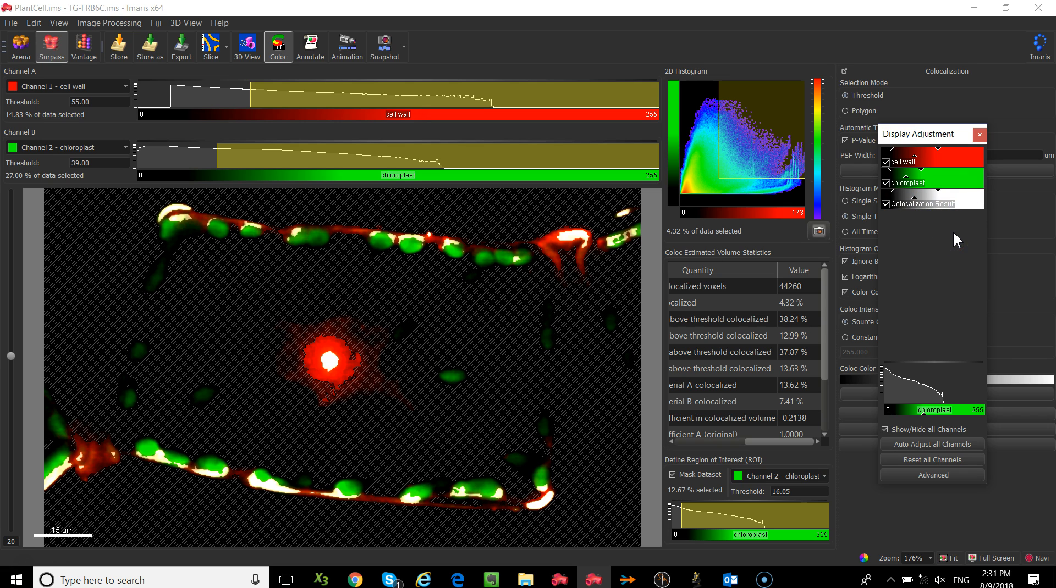
# Step: Return to the 3D view and hide the cell wall and chloroplast channels, leaving only the Colocalization Result channel shown
pyautogui.click(246, 53)
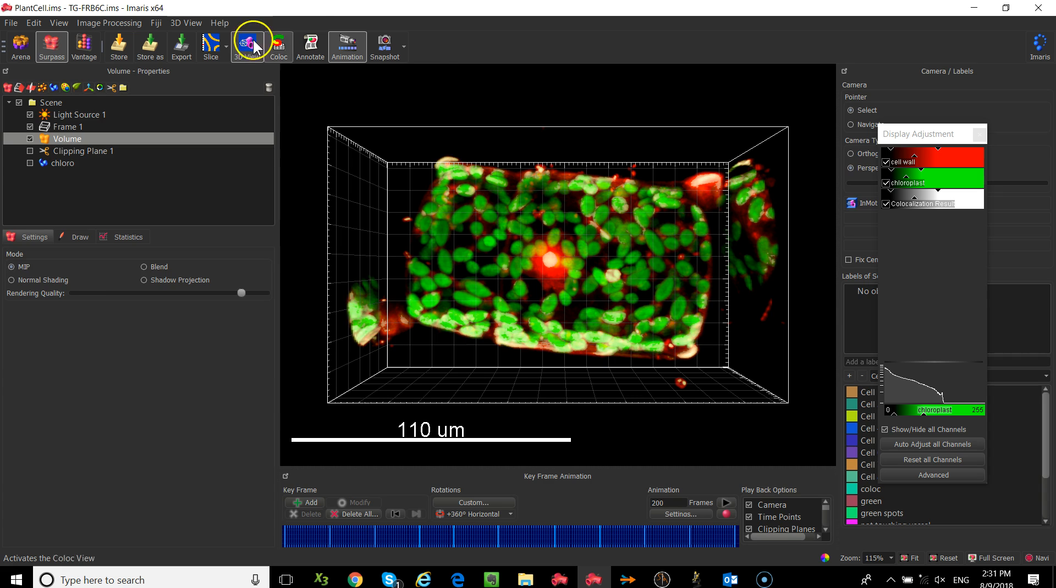
pyautogui.click(885, 184)
pyautogui.click(886, 163)
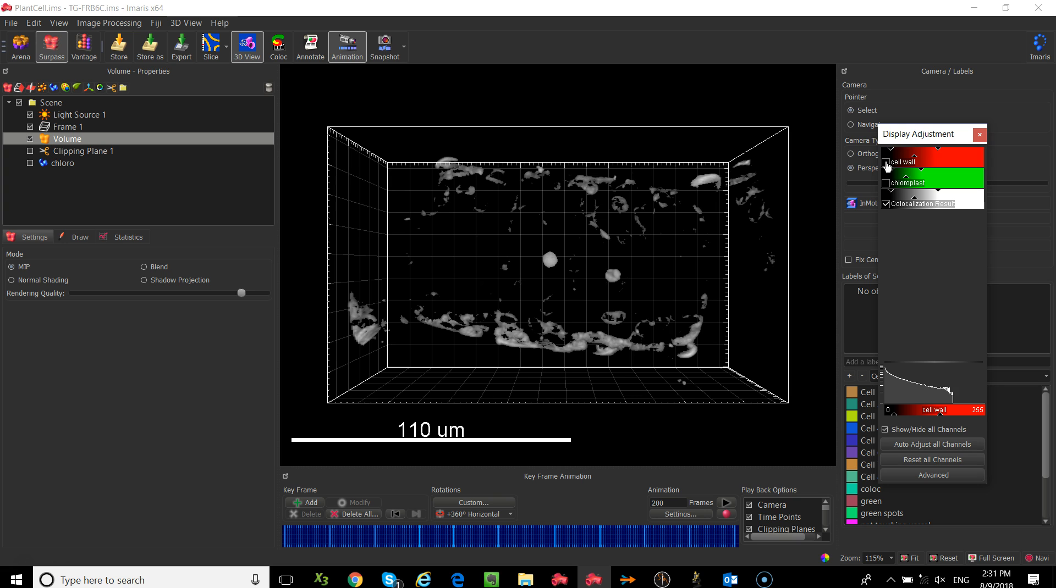
# Step: Examine the Coloc Estimated Statistics of the Colocalization Result channel and close its properties without changes
pyautogui.click(912, 204)
pyautogui.doubleClick(914, 205)
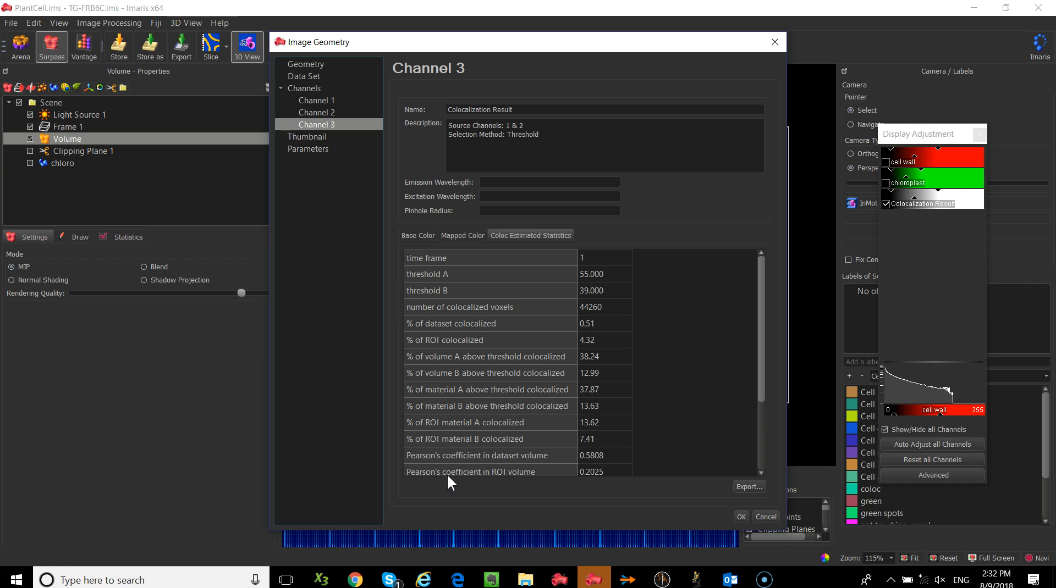
pyautogui.click(772, 512)
# Step: Return to Arena without saving the PlantCell changes and open the PtK2Cell image from Imaris Demo Images
pyautogui.click(25, 48)
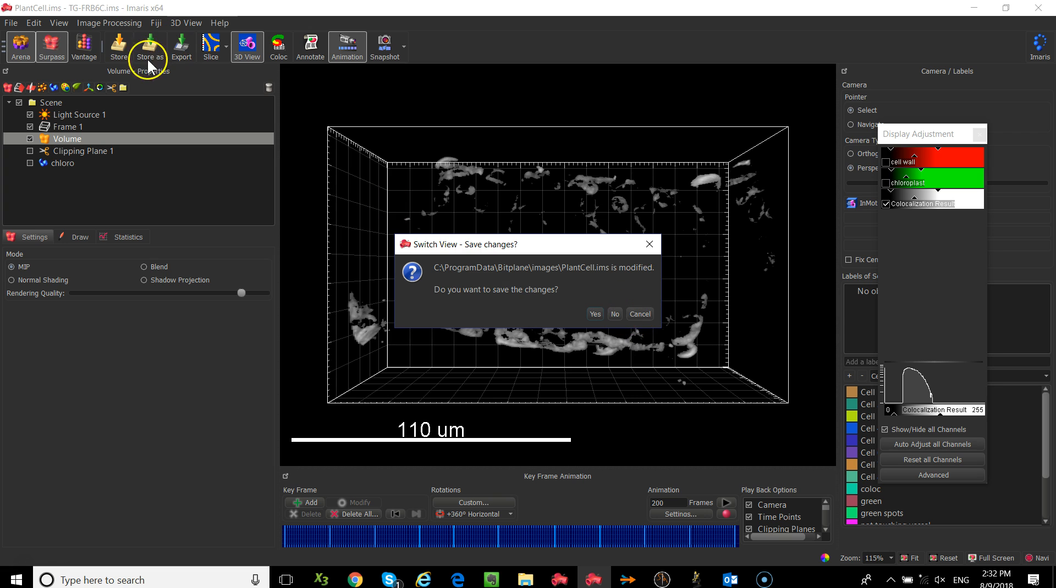
pyautogui.click(614, 312)
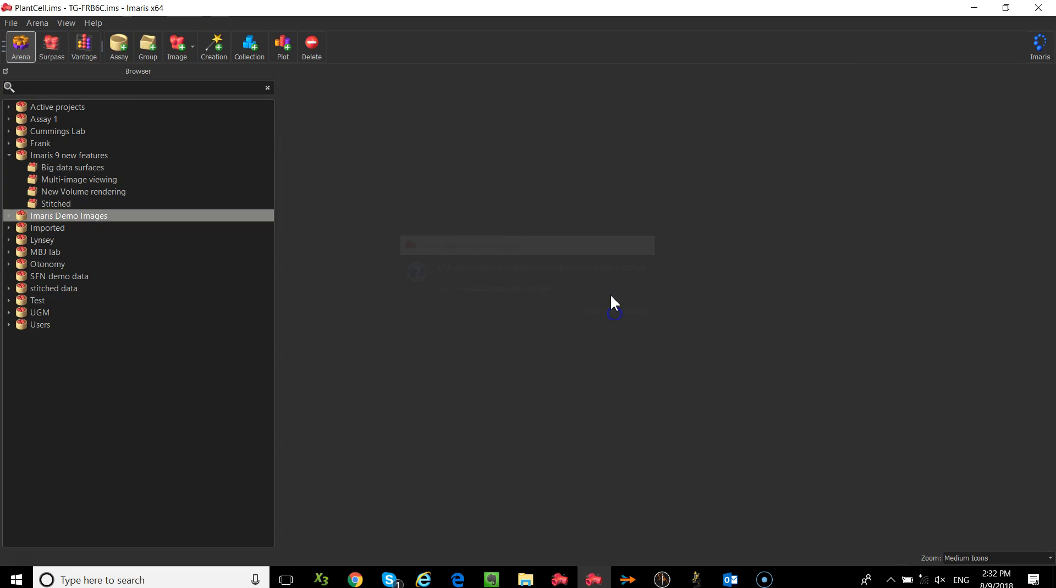
pyautogui.moveTo(627, 297)
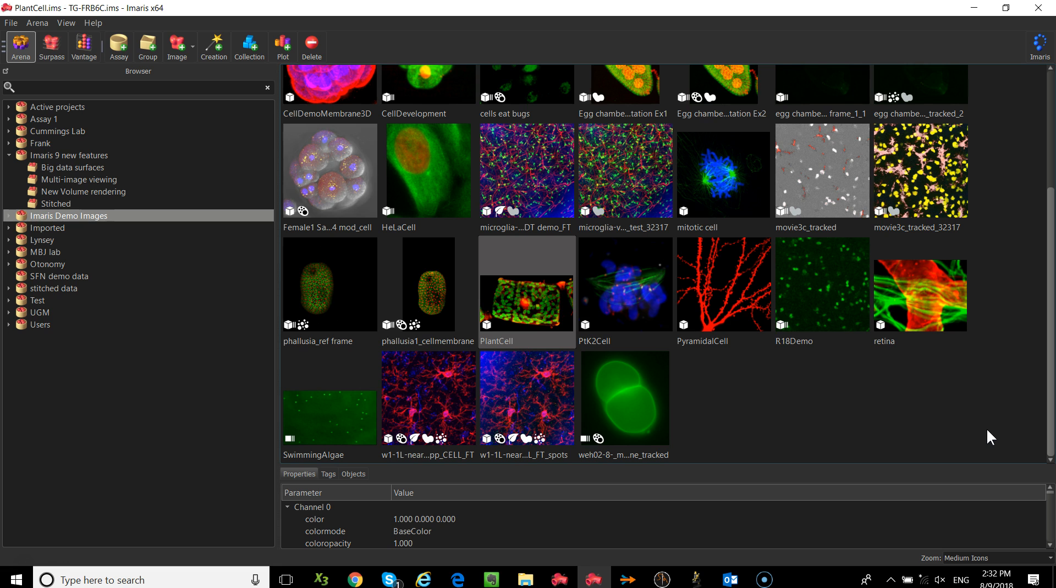
pyautogui.doubleClick(640, 292)
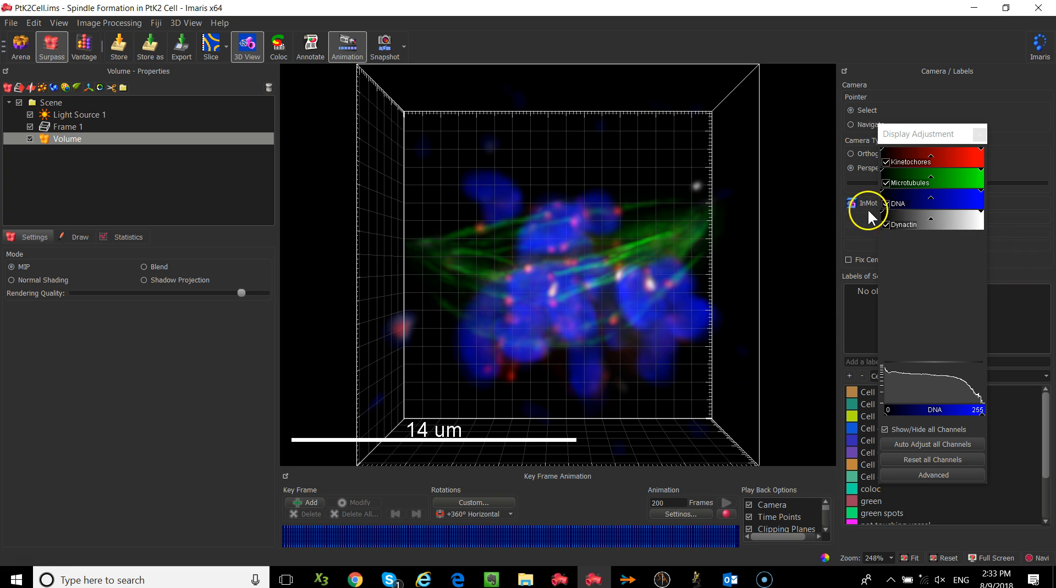
# Step: Hide the DNA and Microtubules channels and switch to the Slice view
pyautogui.click(885, 203)
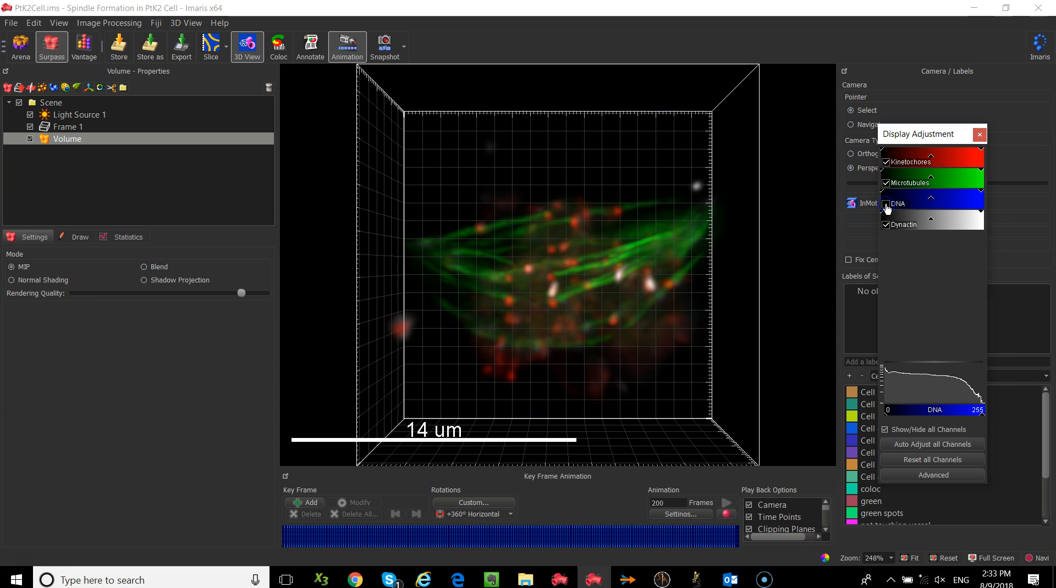
pyautogui.click(886, 183)
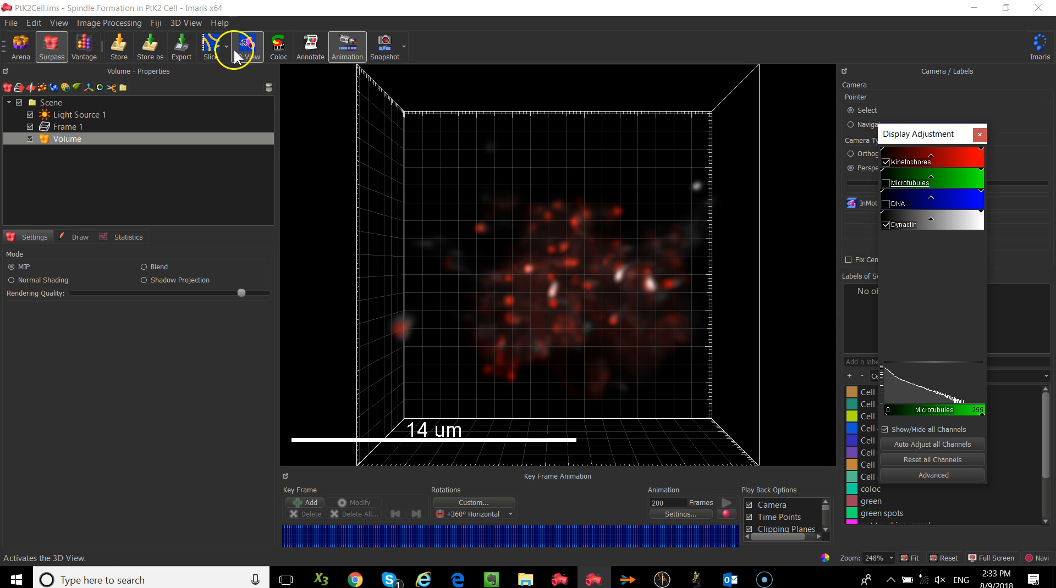
pyautogui.click(209, 52)
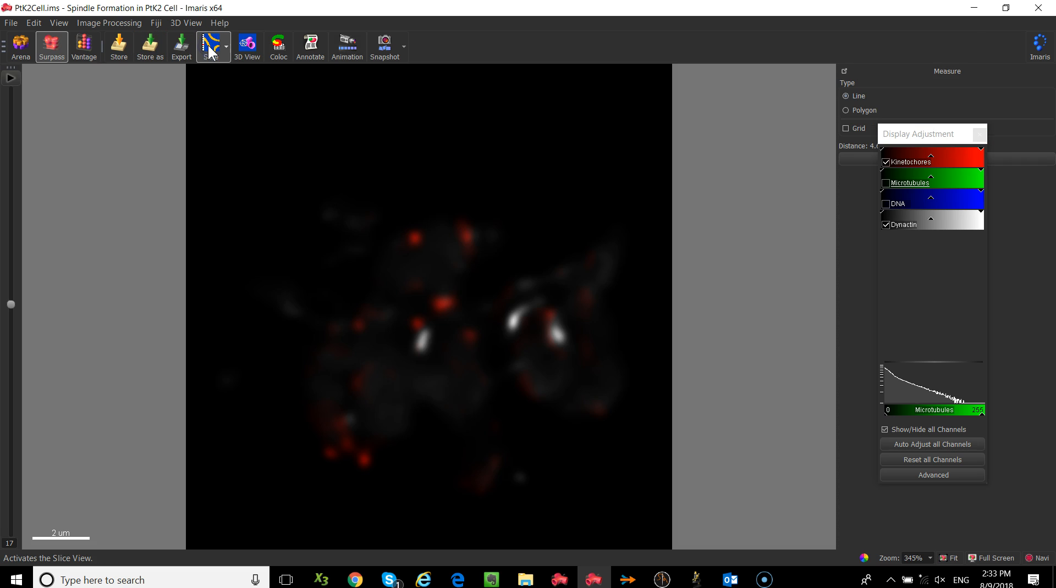
# Step: Measure the width of a white Dynactin spot and the diameter of a red kinetochore spot on slice 17
pyautogui.click(425, 343)
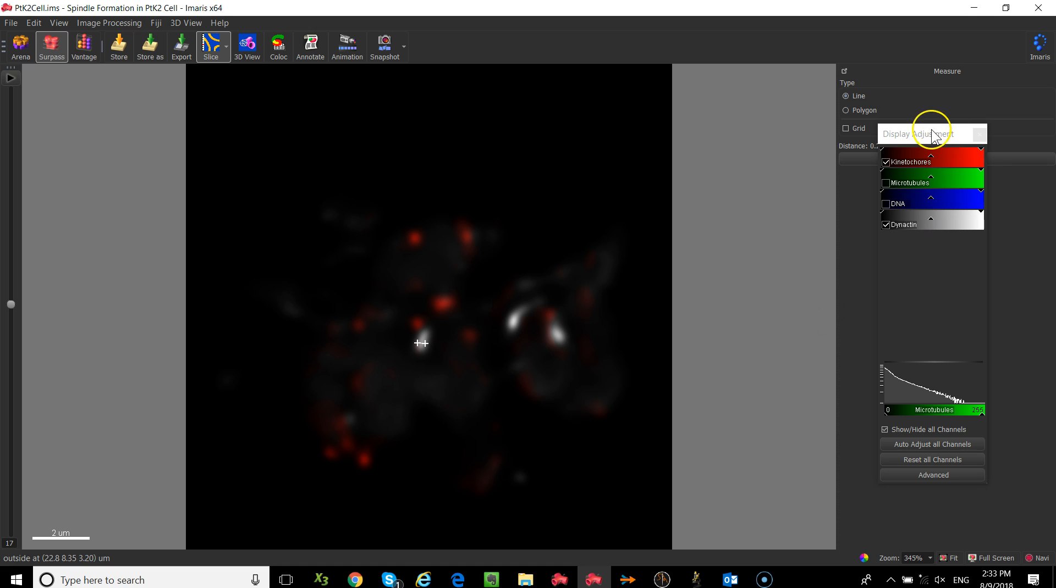
pyautogui.moveTo(932, 136); pyautogui.dragTo(1000, 248)
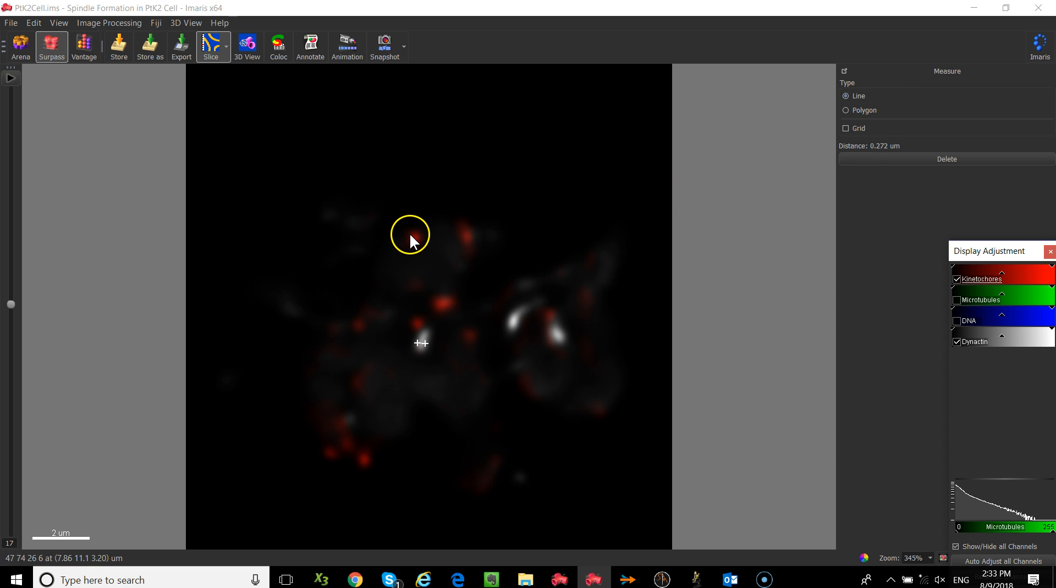
pyautogui.scroll(5, 411, 233)
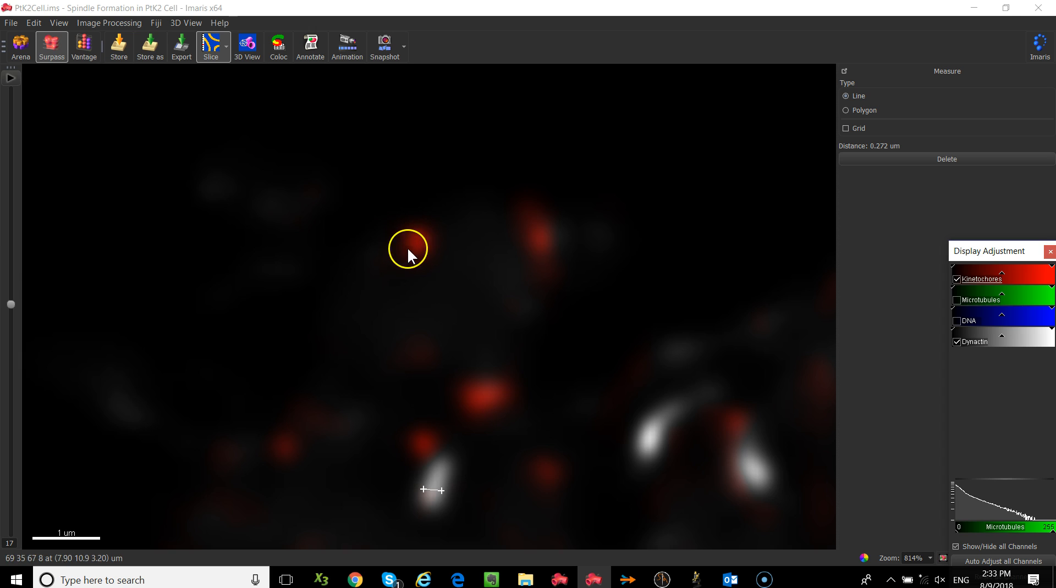
pyautogui.click(407, 247)
pyautogui.click(427, 239)
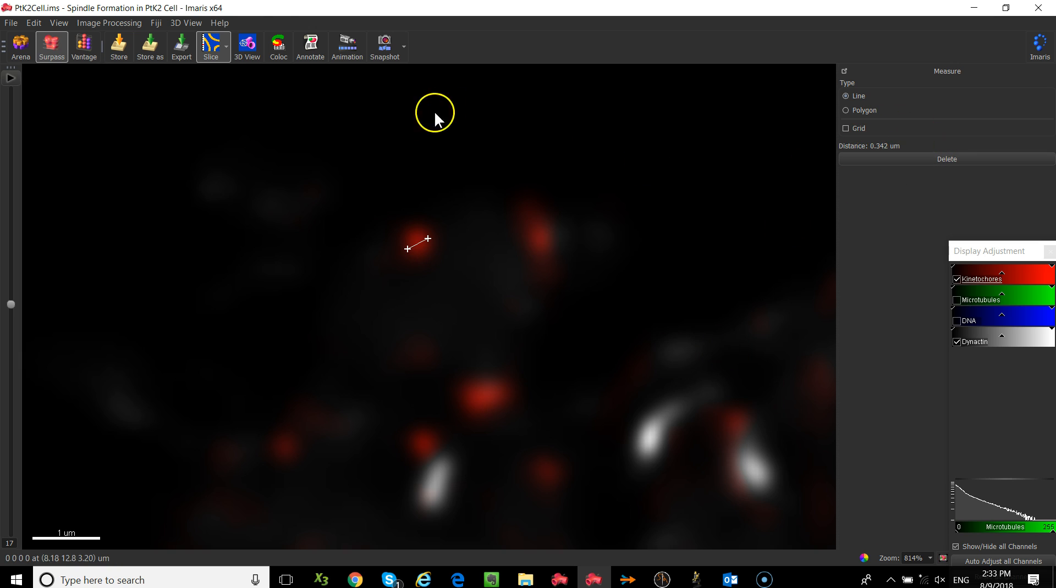
# Step: Add a new Spots object in the 3D view and rename it red
pyautogui.click(244, 52)
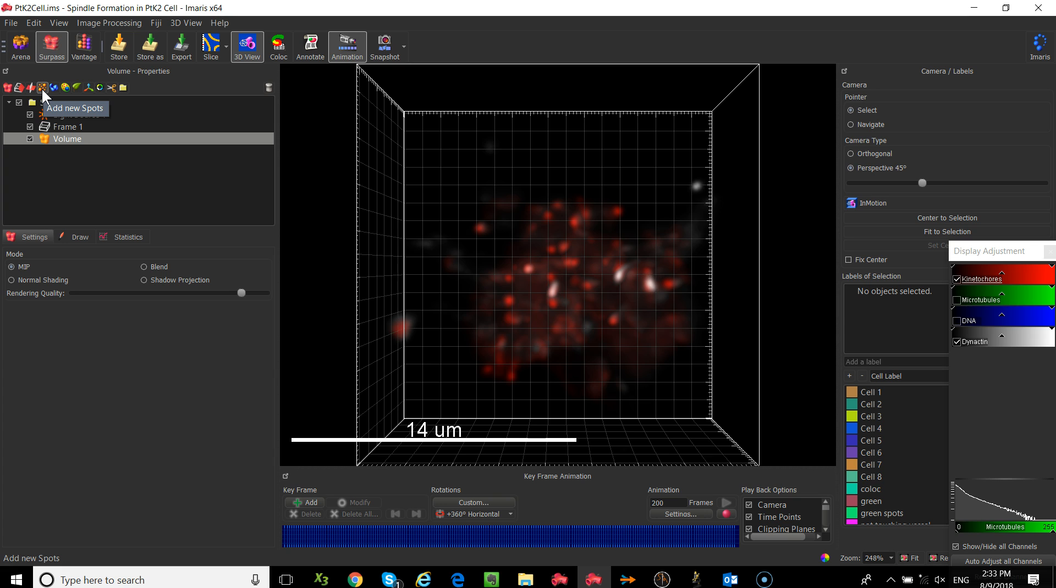
pyautogui.click(41, 87)
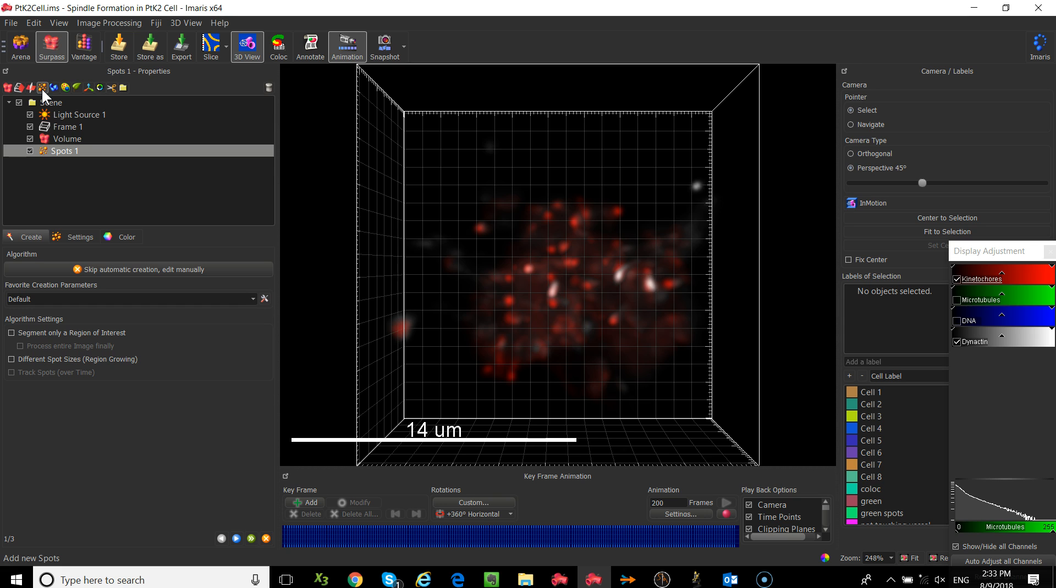
pyautogui.click(62, 157)
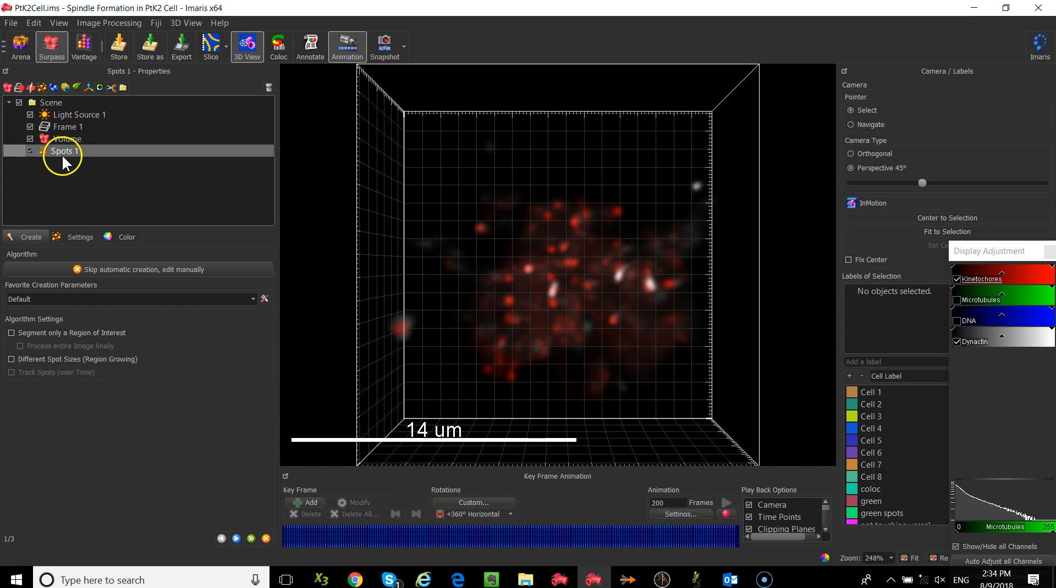
pyautogui.click(68, 152)
pyautogui.write('red')
pyautogui.click(68, 193)
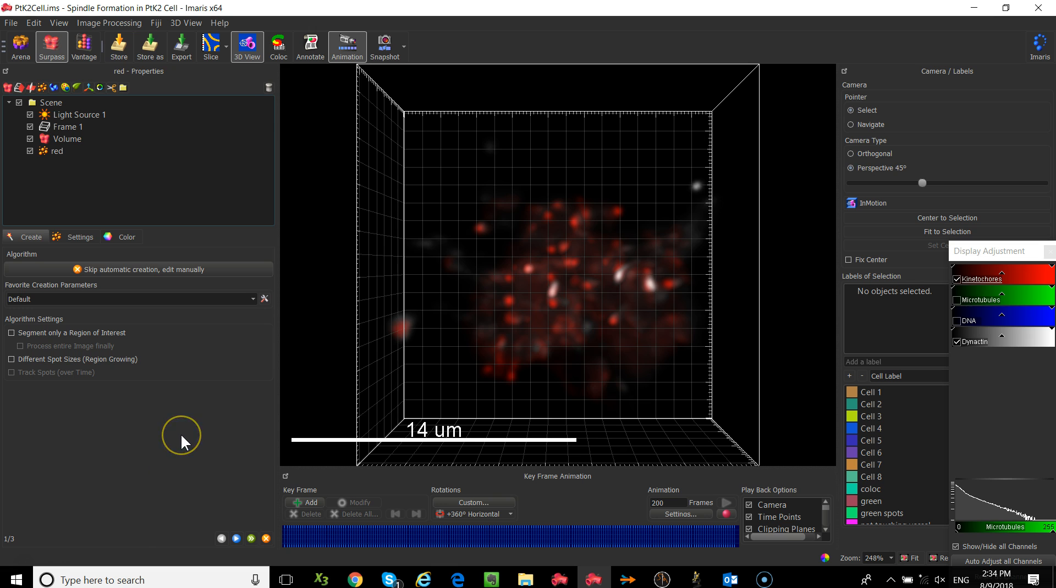
# Step: Detect the red spots on Channel 1 - Kinetochores with an estimated XY diameter of 0.3 um and a Quality threshold above 12.5
pyautogui.click(236, 539)
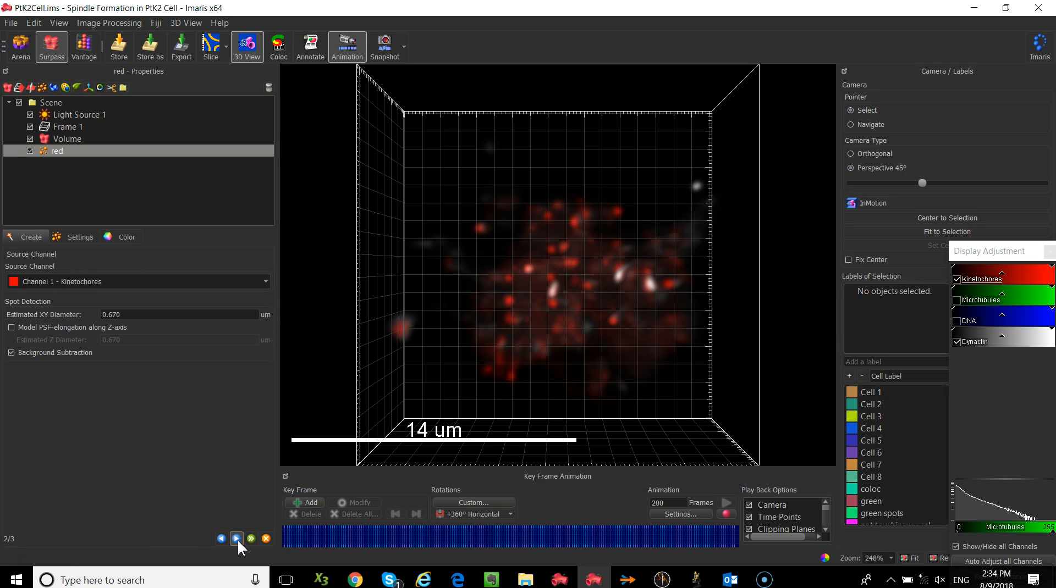
pyautogui.moveTo(156, 314); pyautogui.dragTo(76, 315)
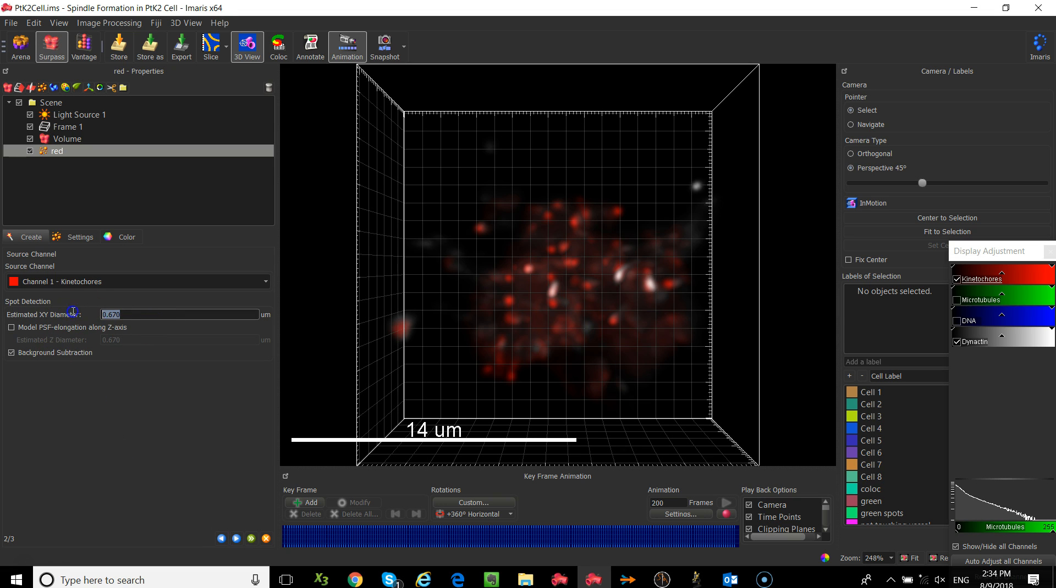
pyautogui.write('0.3')
pyautogui.click(236, 539)
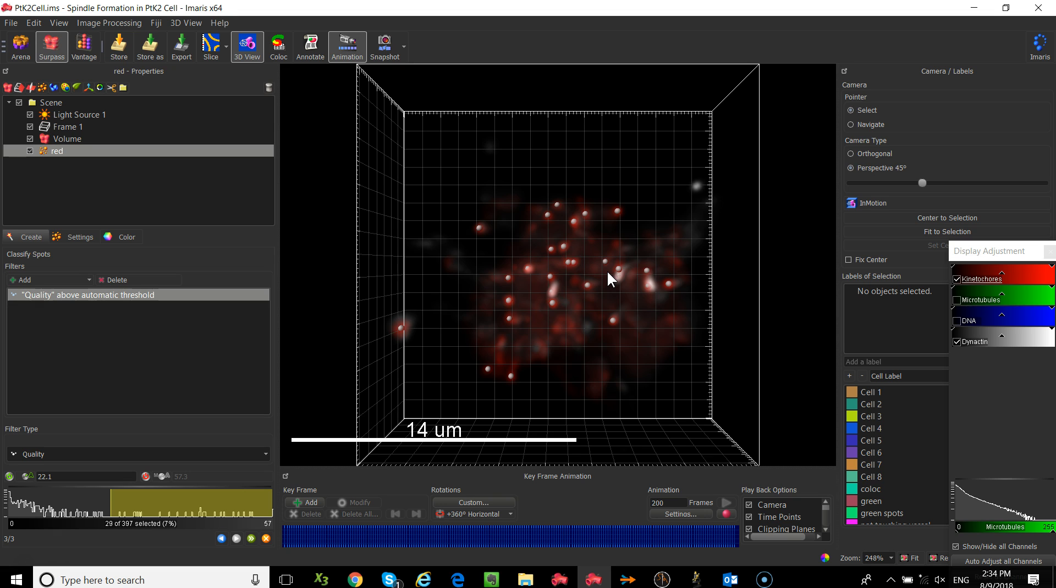
pyautogui.moveTo(113, 504); pyautogui.dragTo(66, 517)
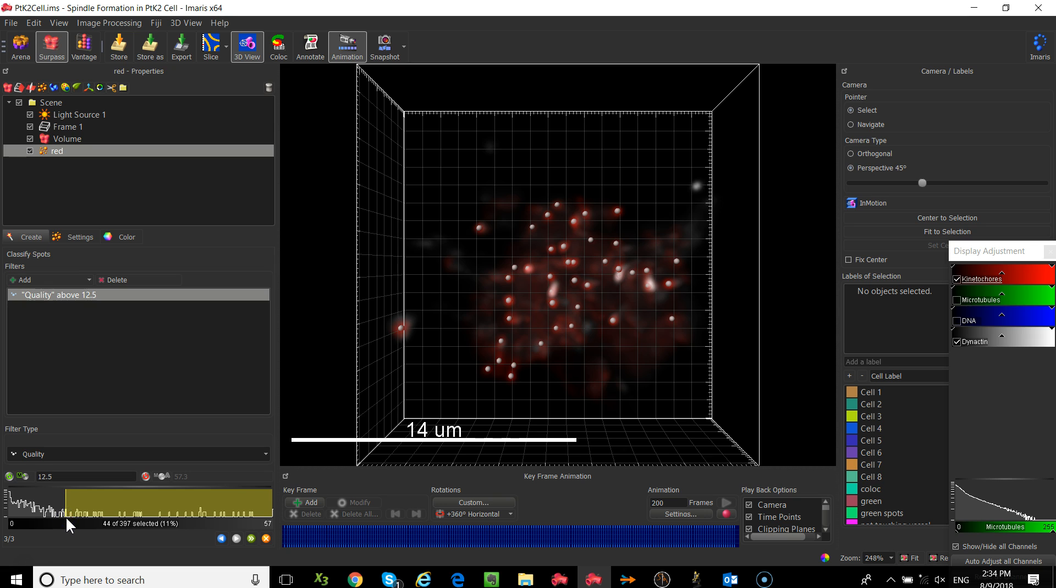
pyautogui.click(251, 539)
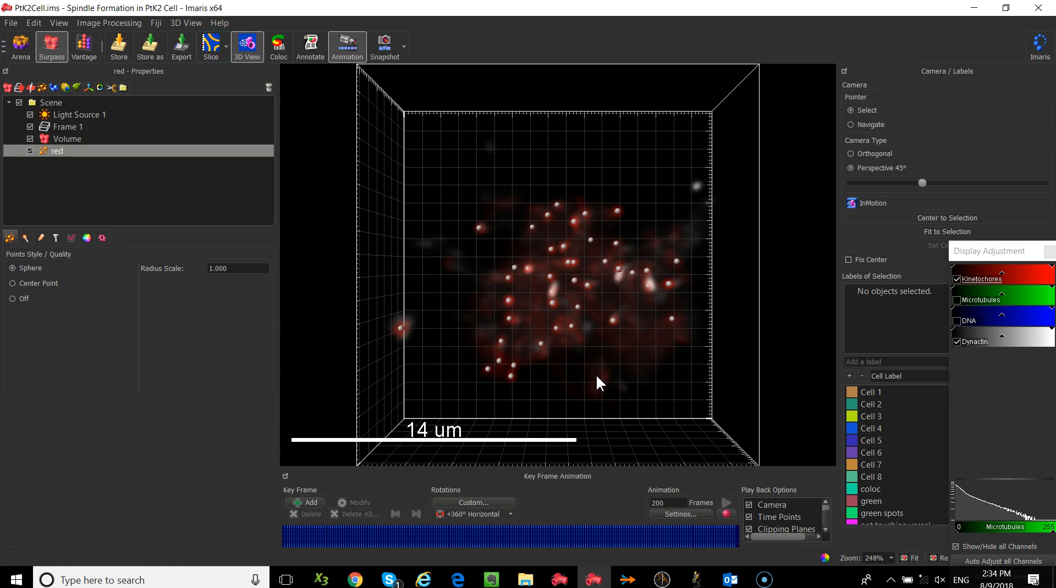
# Step: Switch the red spots to a Base color and set their diffusion color to red
pyautogui.click(87, 238)
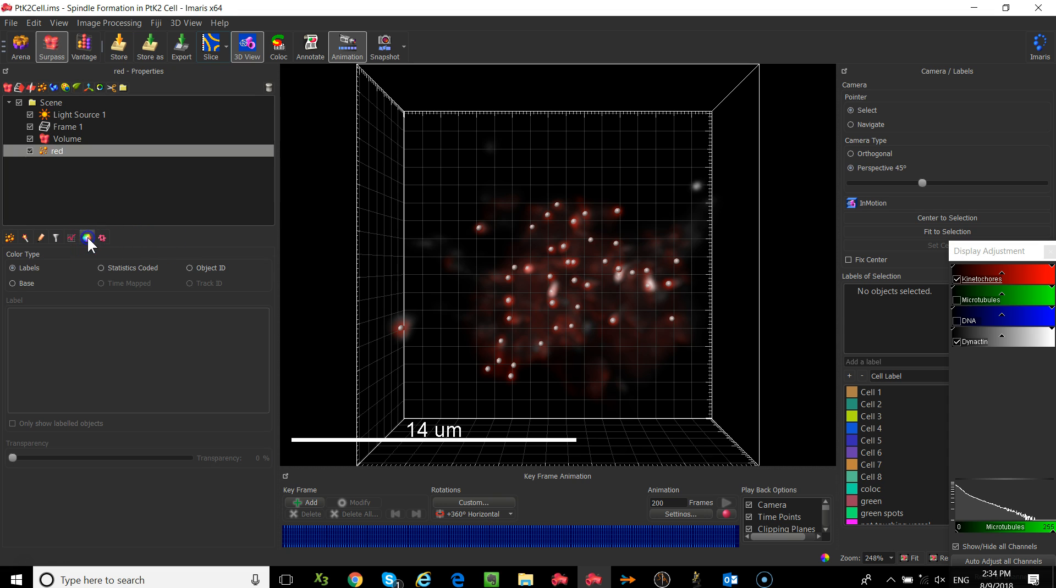
pyautogui.click(30, 282)
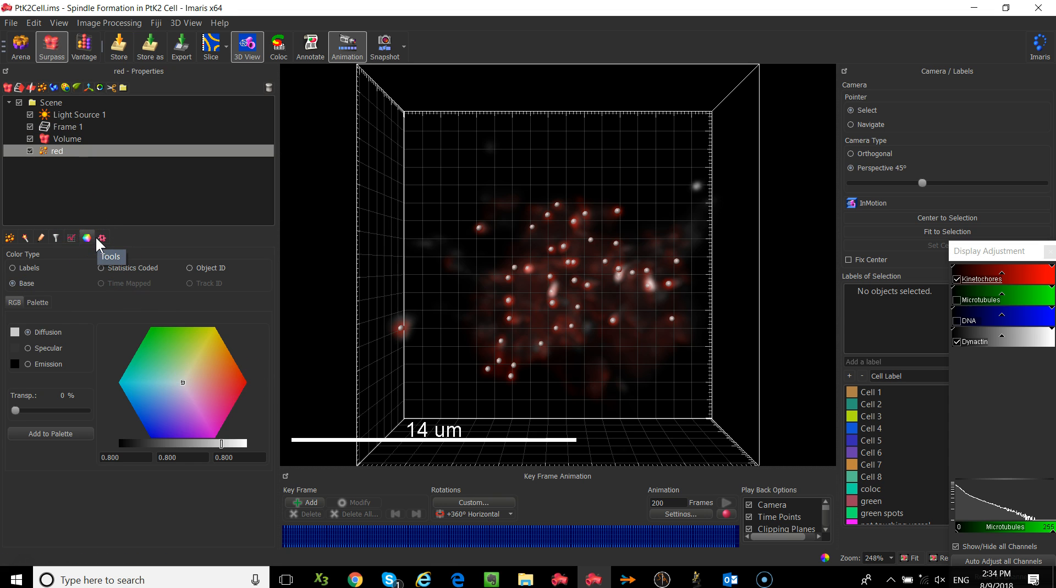
pyautogui.click(245, 382)
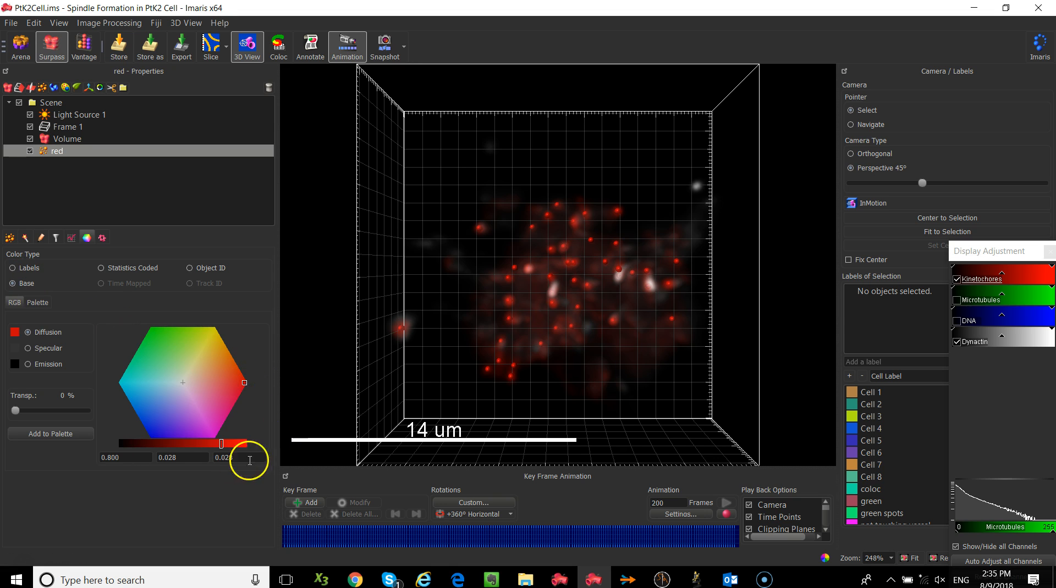
# Step: Add a second Spots object to the scene and rename it white
pyautogui.click(42, 87)
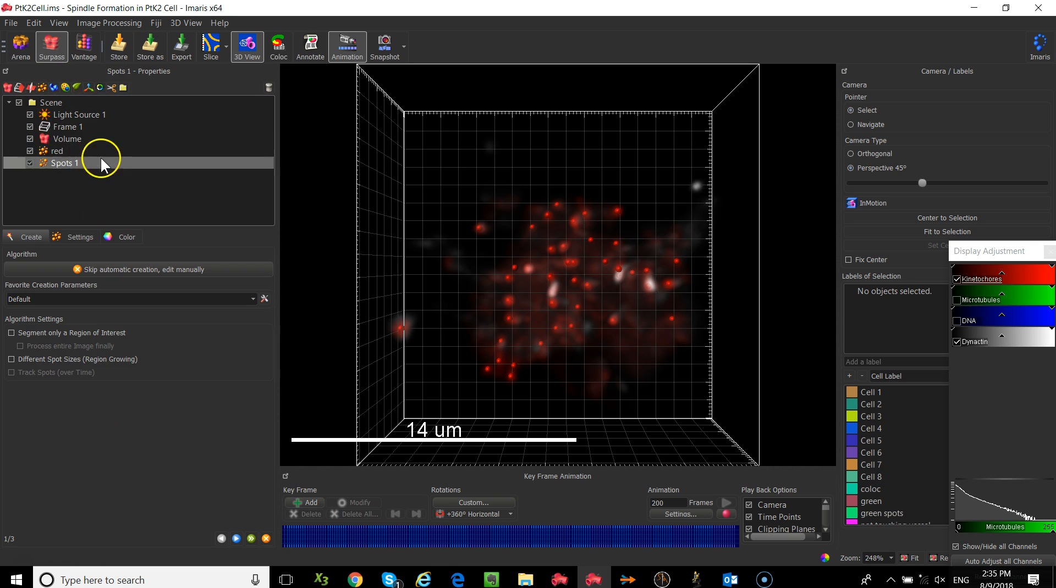
pyautogui.doubleClick(59, 163)
pyautogui.write('white')
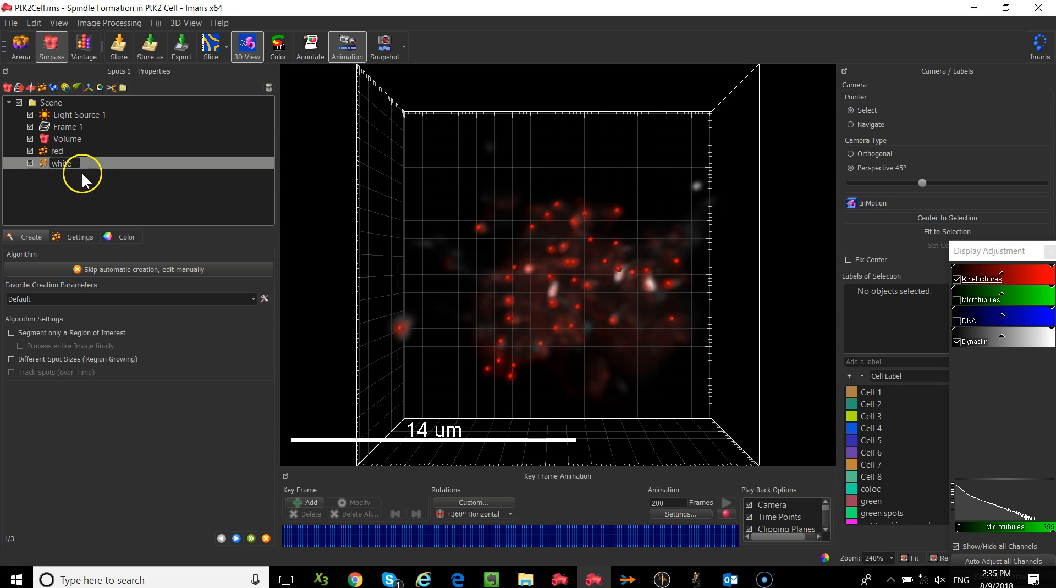
pyautogui.press('Return')
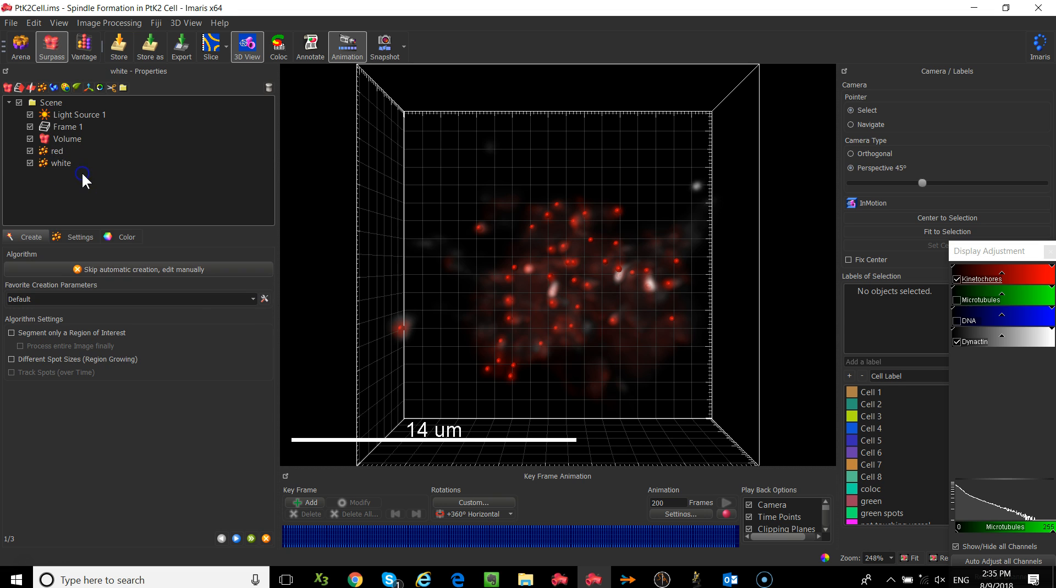
pyautogui.click(251, 540)
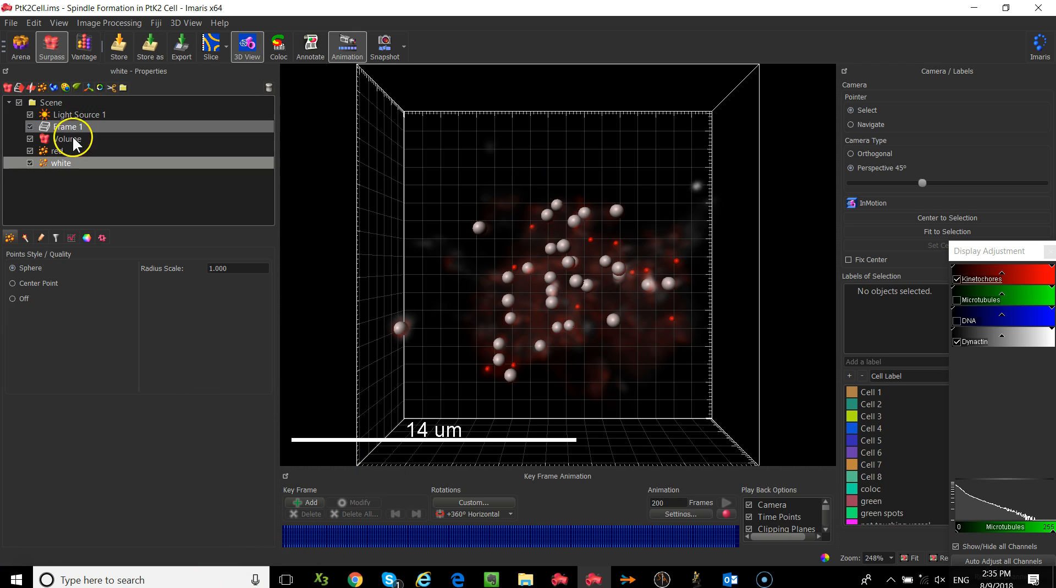
pyautogui.click(25, 233)
pyautogui.click(107, 266)
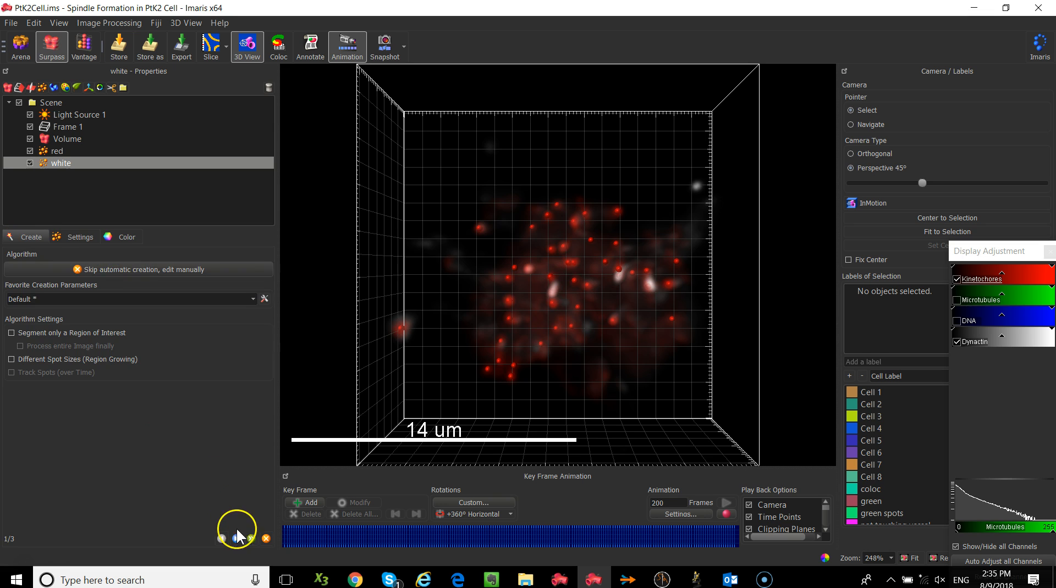
# Step: Detect the white spots on Channel 4 - Dynactin with an estimated XY diameter of 0.35 um
pyautogui.click(237, 538)
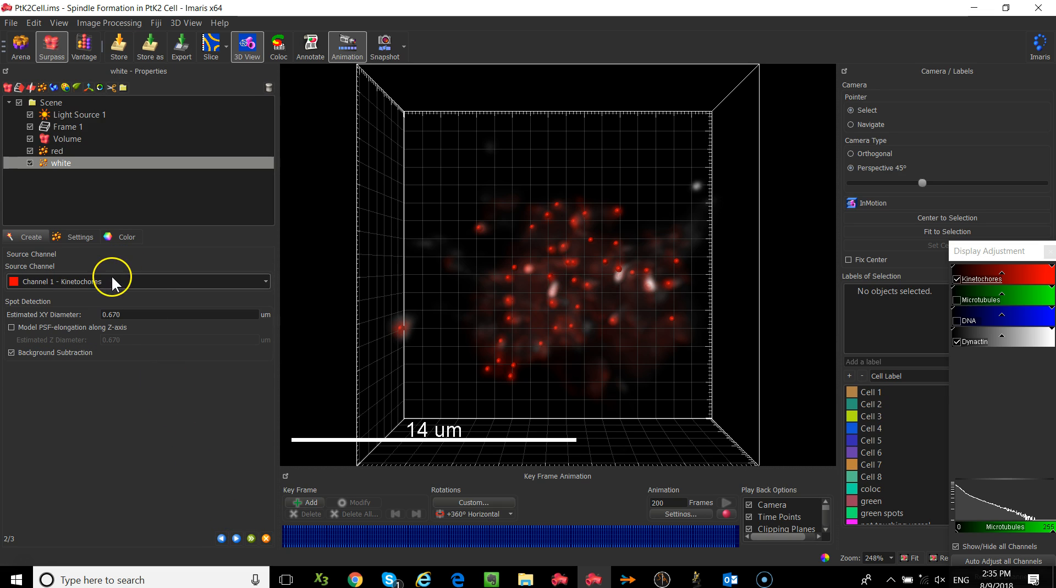
pyautogui.click(113, 281)
pyautogui.click(113, 321)
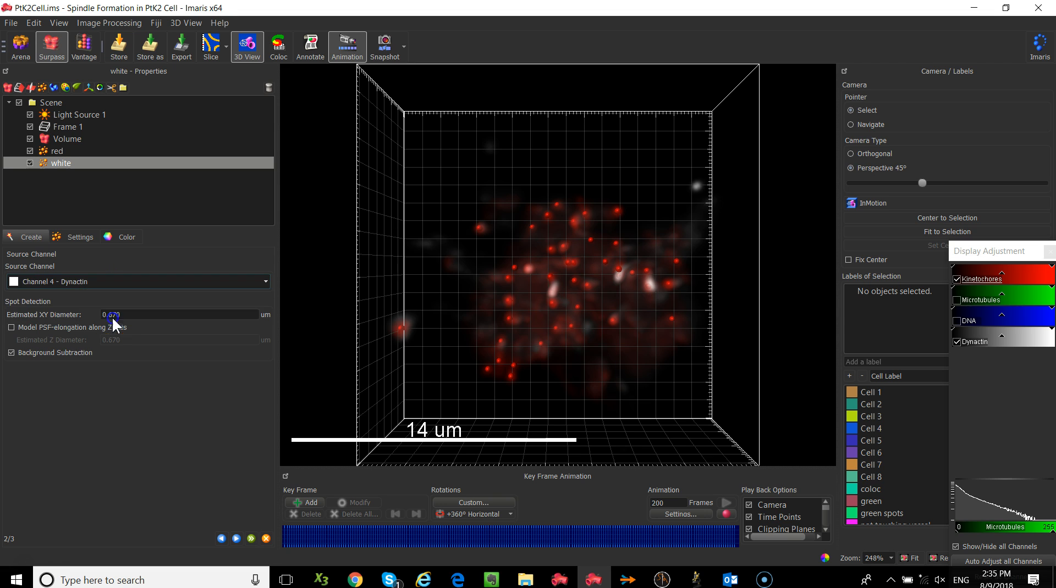
pyautogui.click(11, 314)
pyautogui.write('0.35')
pyautogui.click(236, 538)
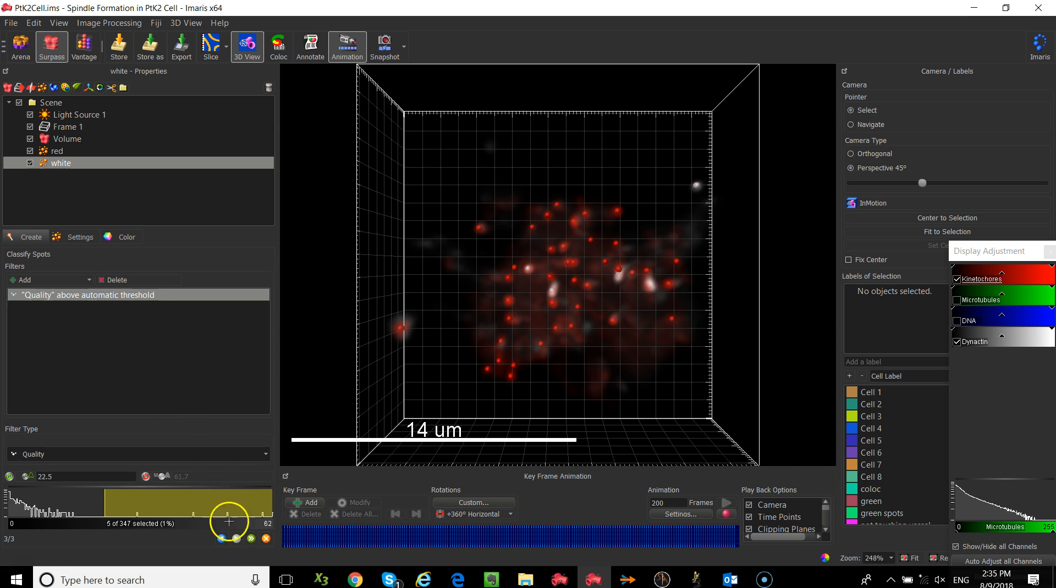
# Step: Go back to the white spots' detection settings and set the estimated XY diameter to 0.6 um
pyautogui.click(221, 539)
pyautogui.moveTo(134, 317); pyautogui.dragTo(109, 319)
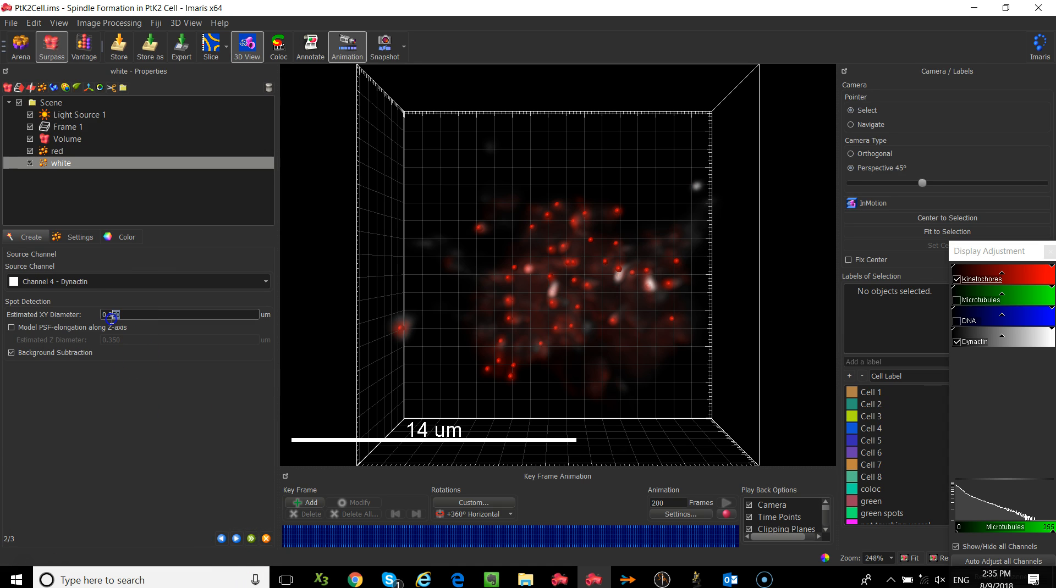
pyautogui.write('600')
pyautogui.click(236, 539)
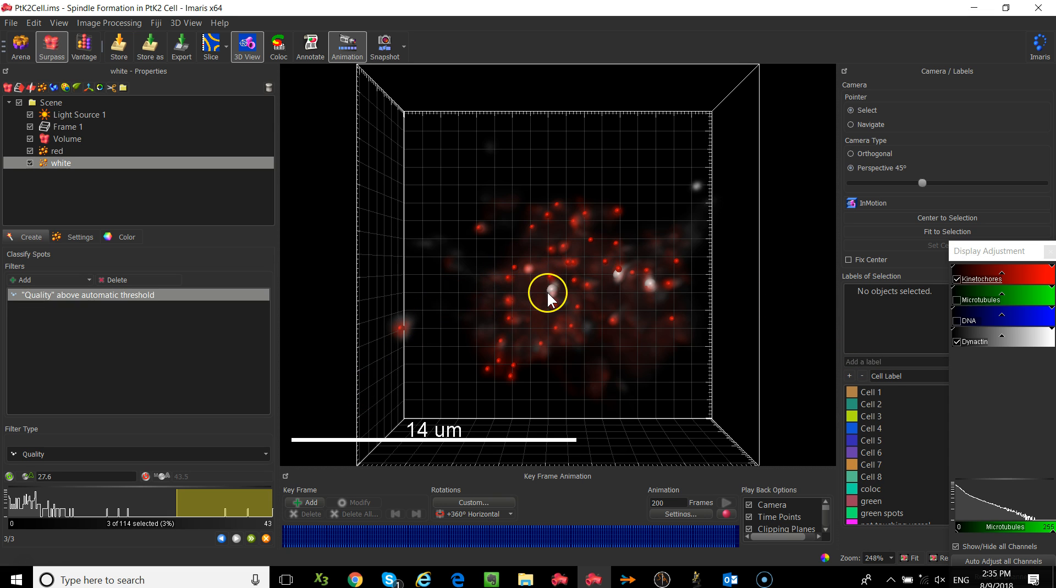
# Step: Lower the white spots' Quality threshold to above 8.83 and finish creating them
pyautogui.press('Escape')
pyautogui.scroll(10, 545, 293)
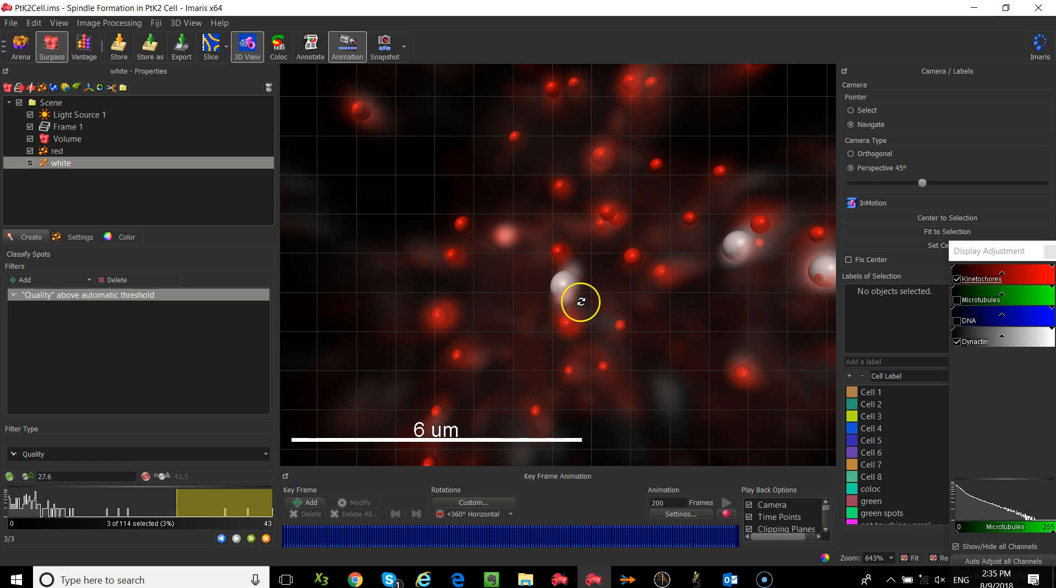
pyautogui.moveTo(83, 497); pyautogui.dragTo(61, 503)
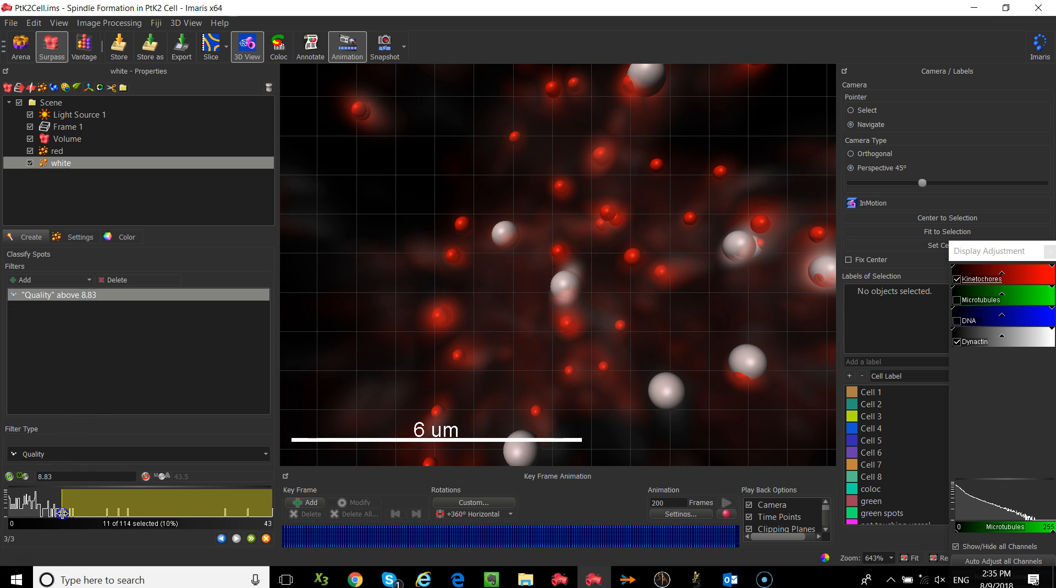
pyautogui.scroll(-5, 674, 308)
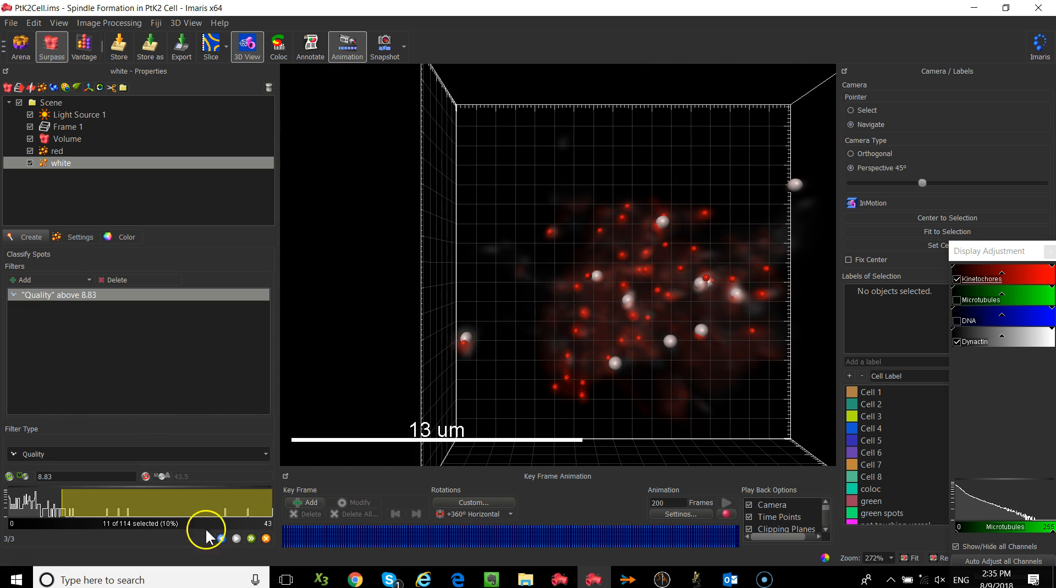
pyautogui.click(251, 539)
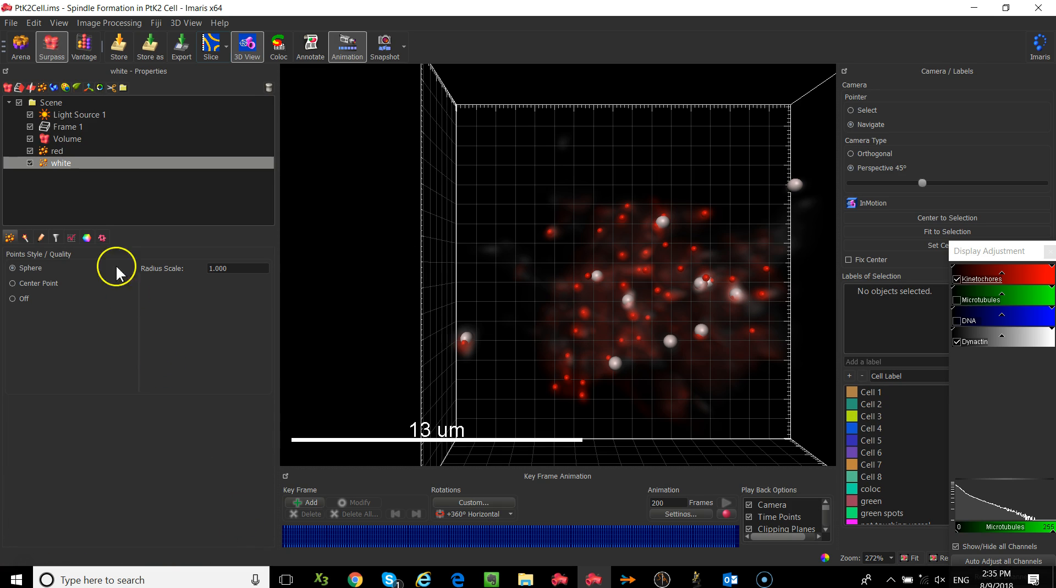
# Step: Rebuild the red spots with an estimated XY diameter of 0.6 um, keeping the Quality filter above 12.5
pyautogui.click(68, 151)
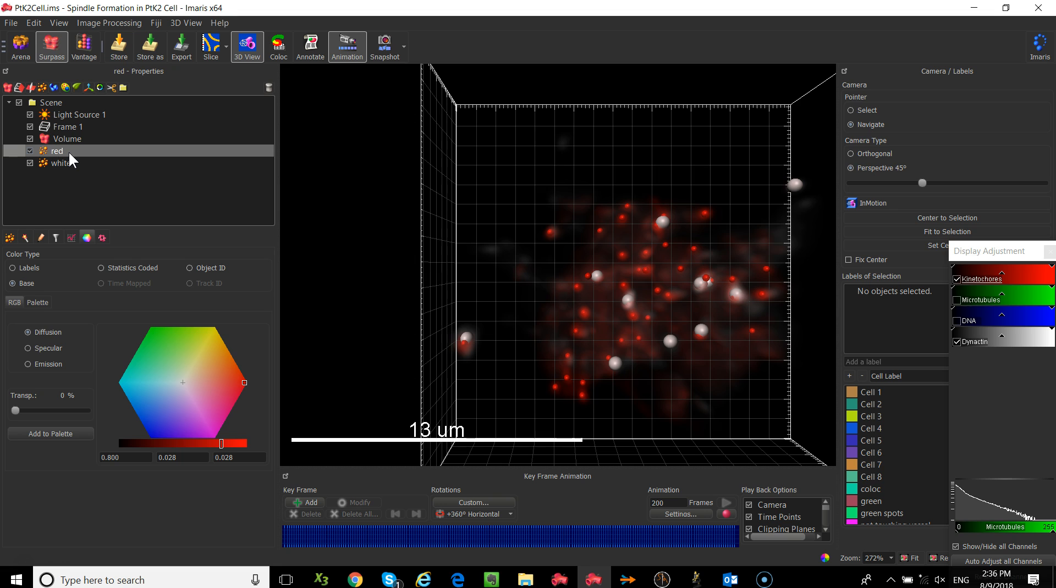
pyautogui.click(20, 250)
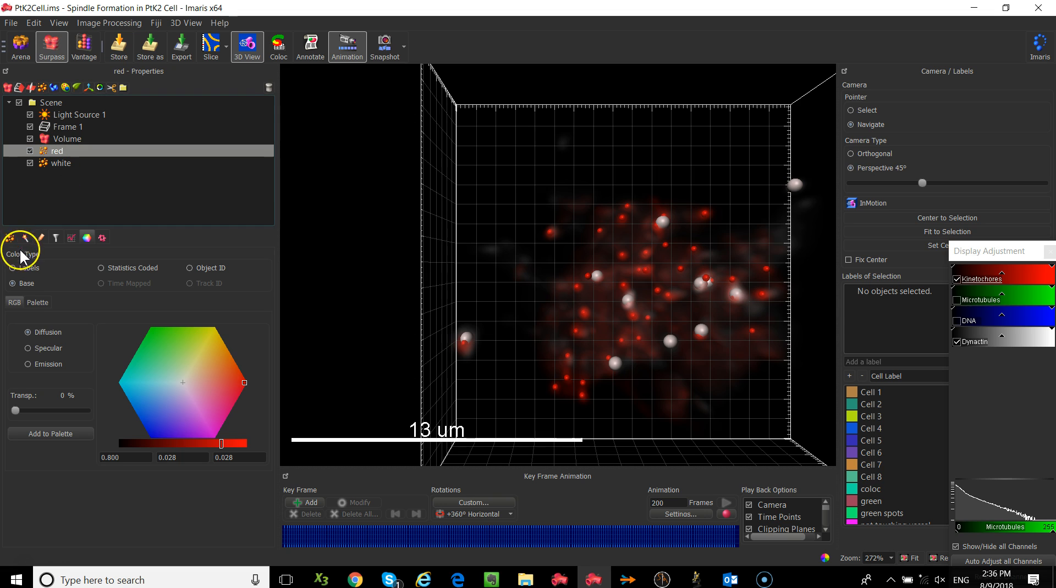
pyautogui.click(21, 239)
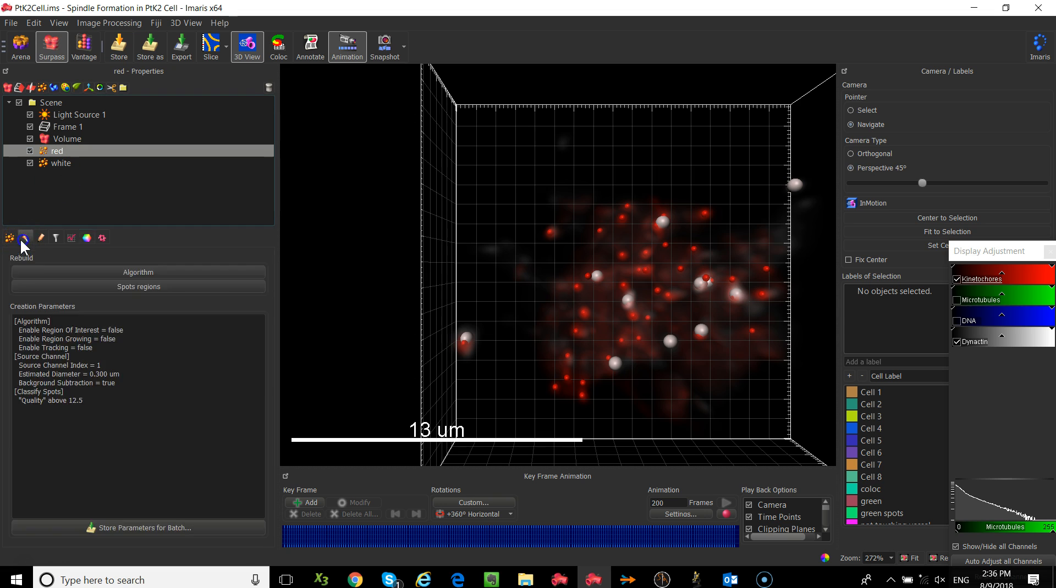
pyautogui.click(145, 270)
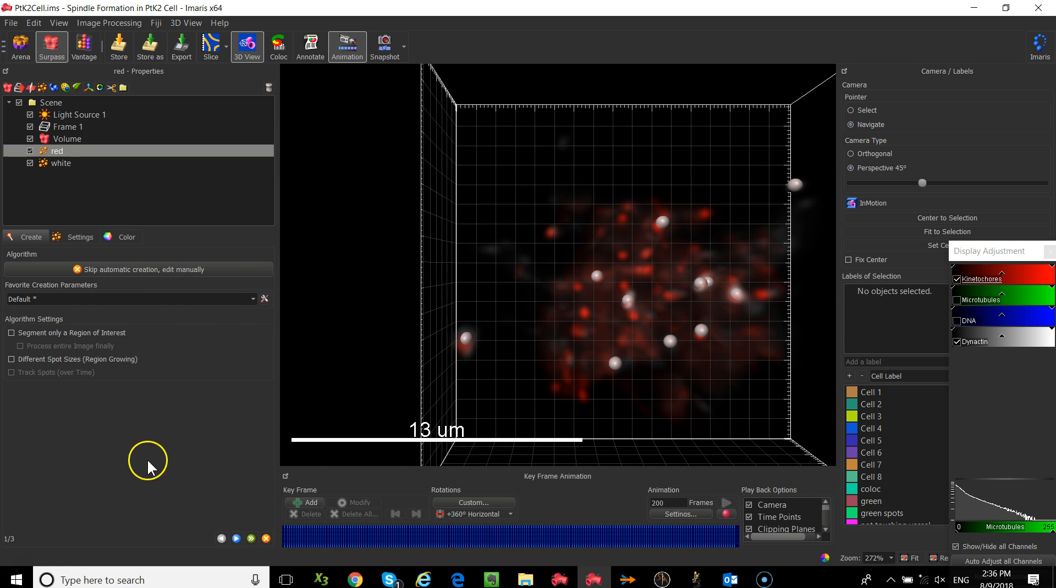
pyautogui.click(236, 538)
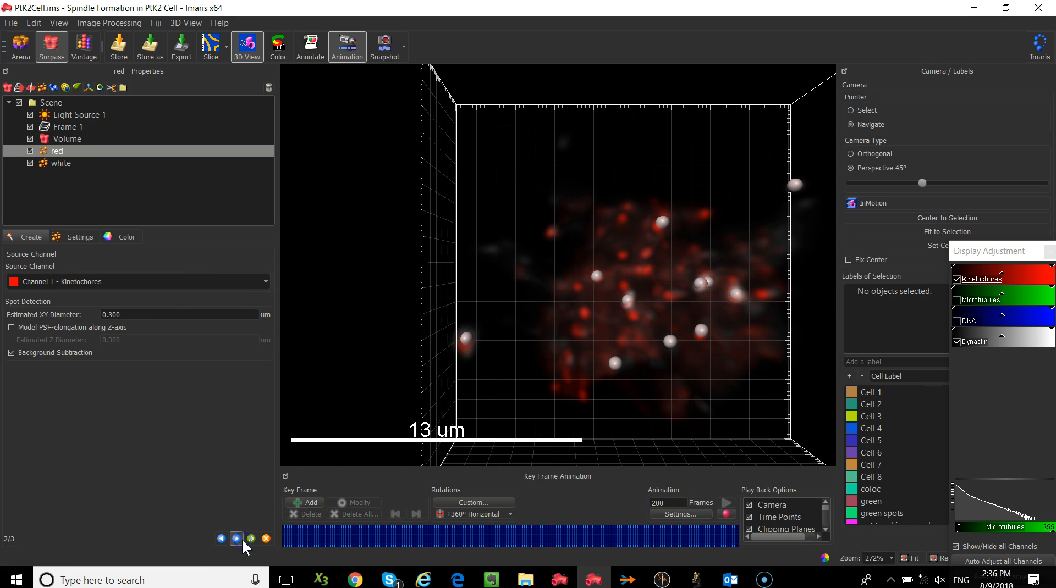
pyautogui.doubleClick(109, 316)
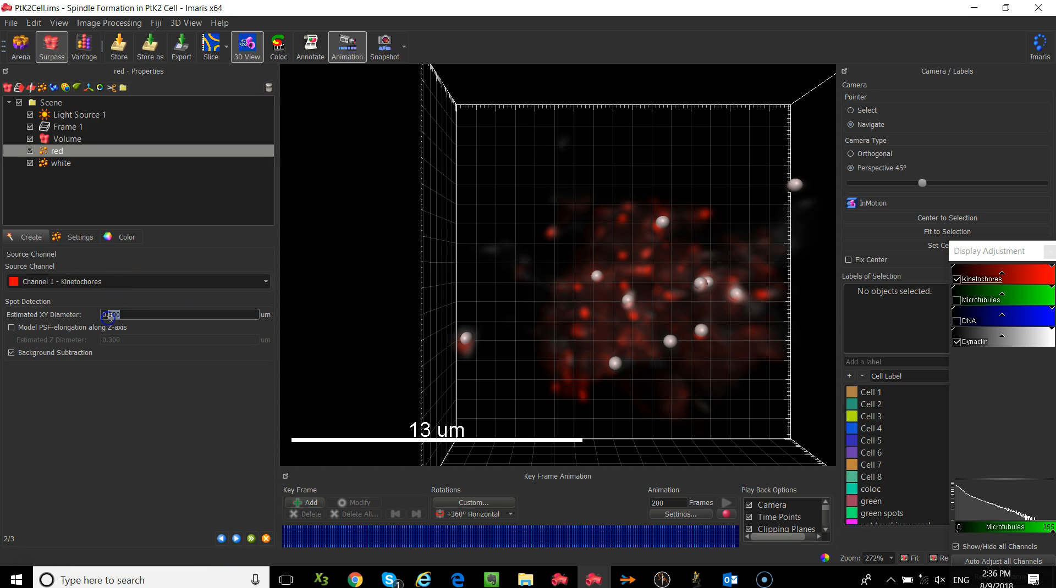
pyautogui.write('600')
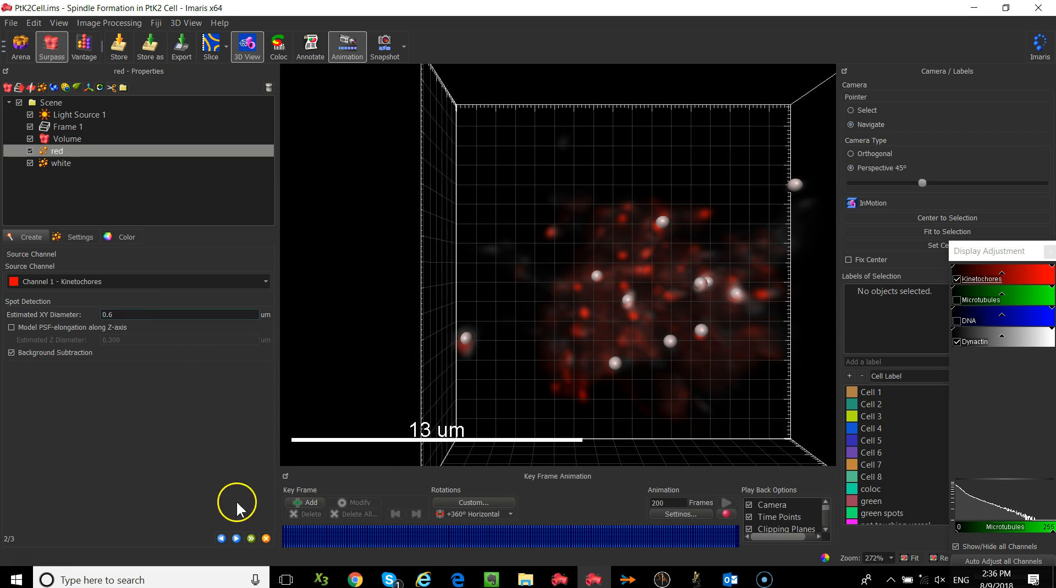
pyautogui.click(236, 538)
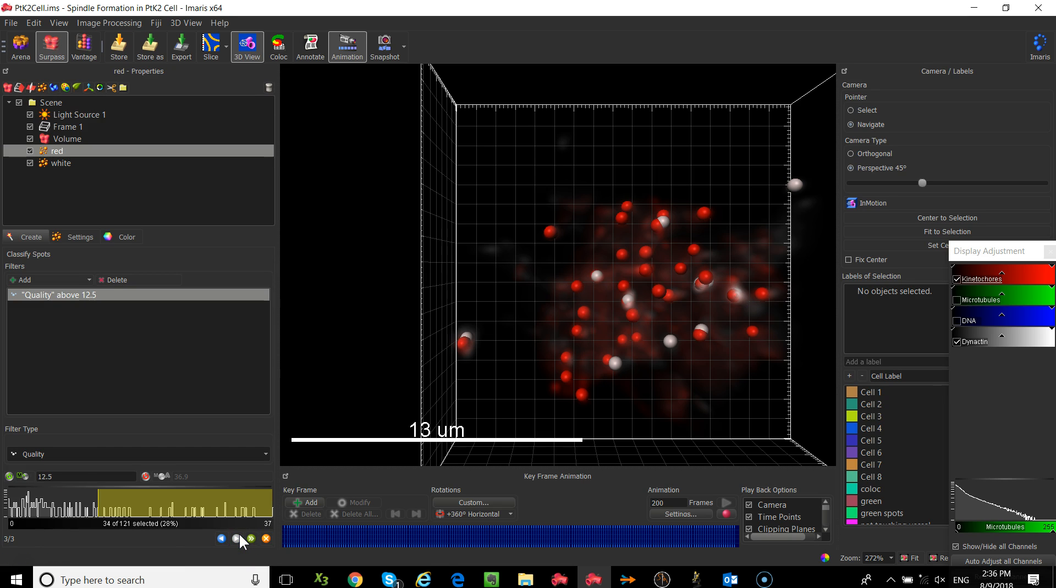
pyautogui.click(252, 538)
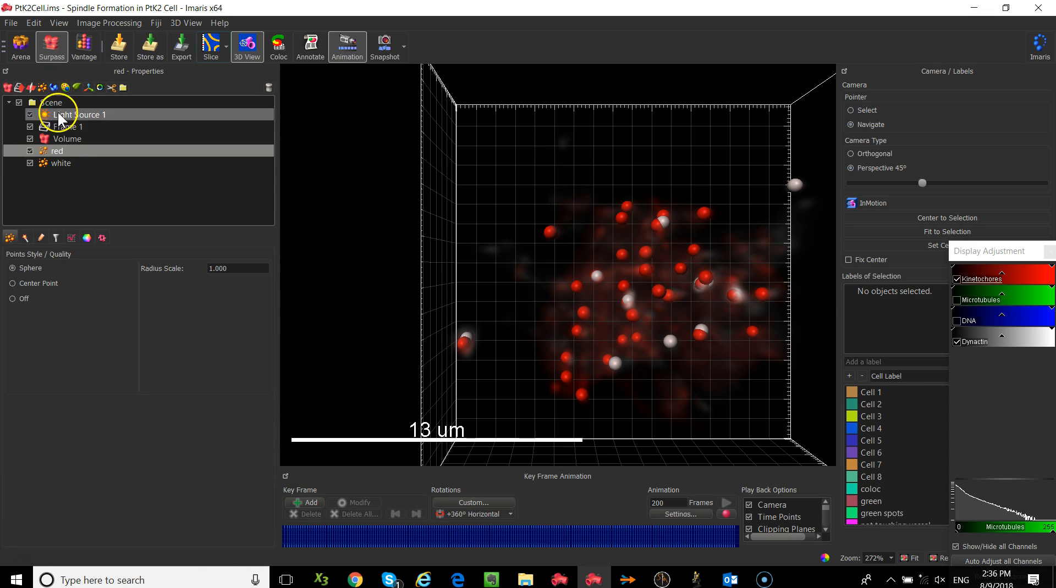
# Step: Hide the Volume and inspect the red and white spots up close from an oblique angle
pyautogui.click(35, 139)
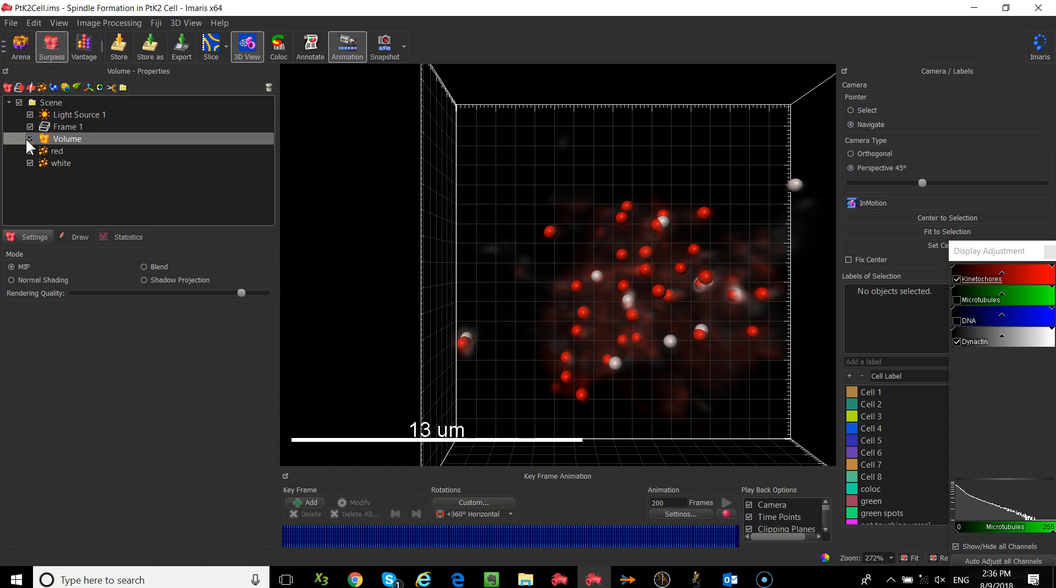
pyautogui.click(31, 139)
pyautogui.moveTo(575, 315); pyautogui.dragTo(393, 229)
pyautogui.scroll(5, 561, 261)
pyautogui.moveTo(613, 237); pyautogui.dragTo(705, 255)
pyautogui.scroll(-2, 558, 238)
# Step: Run Colocalize Spots on the red and white spots with a distance threshold of 0.6
pyautogui.click(176, 163)
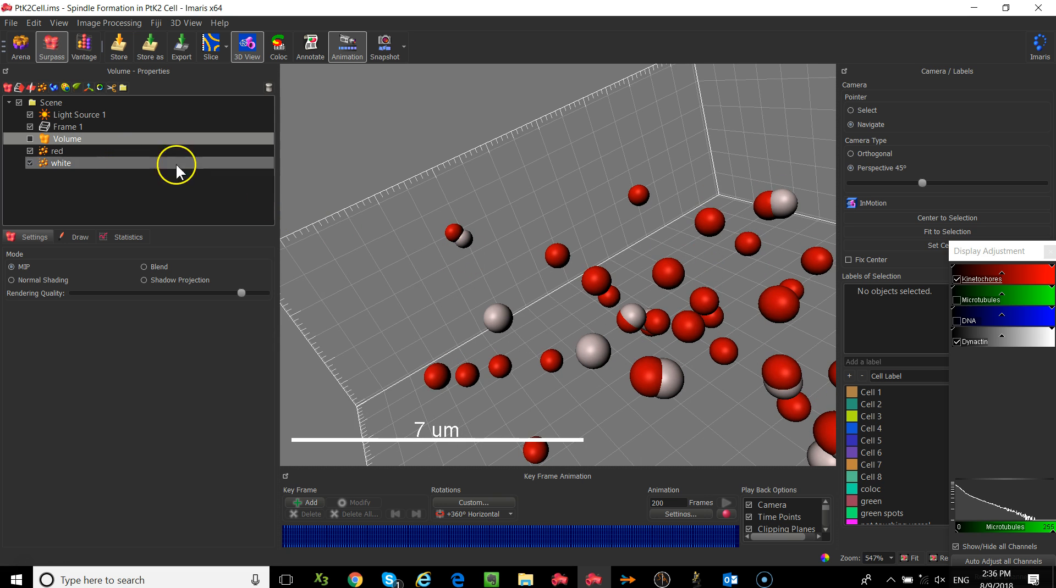
pyautogui.click(74, 153)
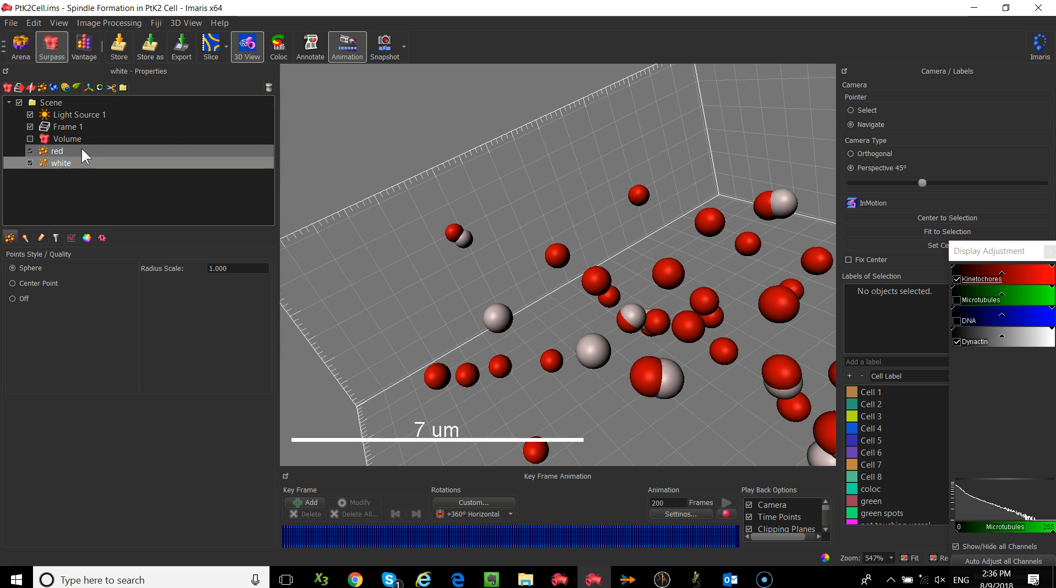
pyautogui.click(118, 238)
pyautogui.click(103, 238)
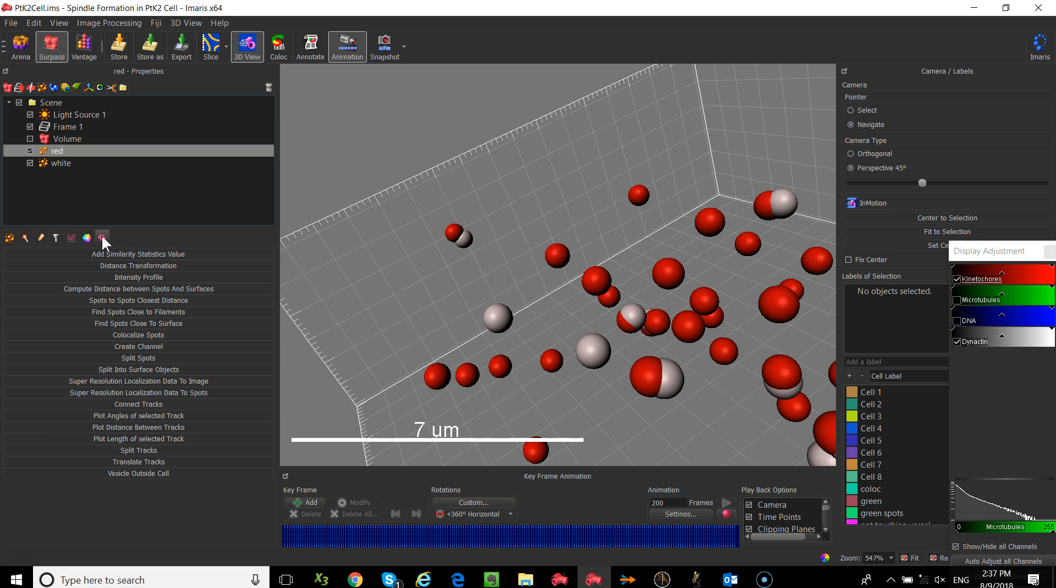
pyautogui.click(158, 335)
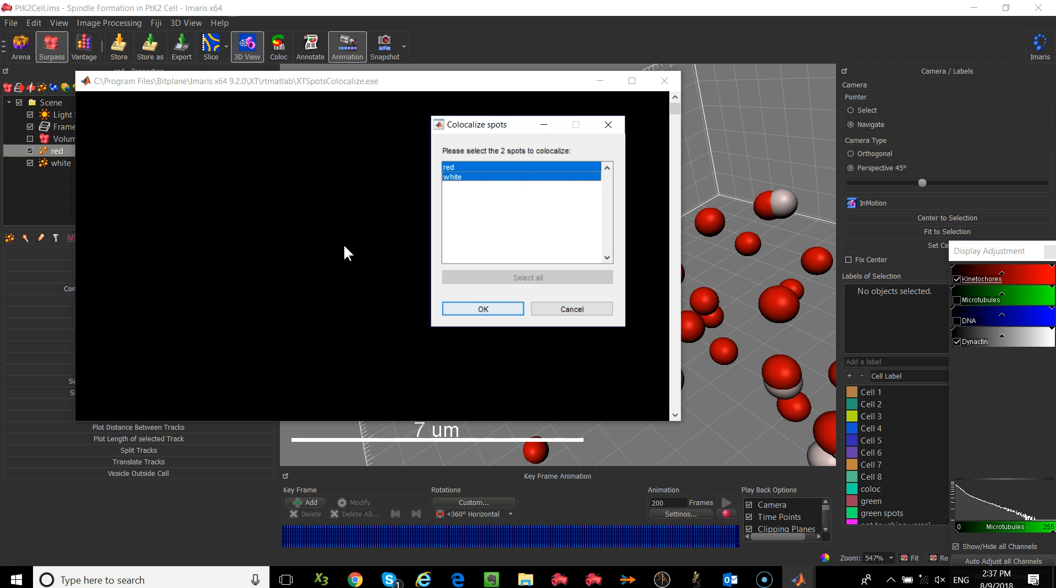
pyautogui.click(503, 308)
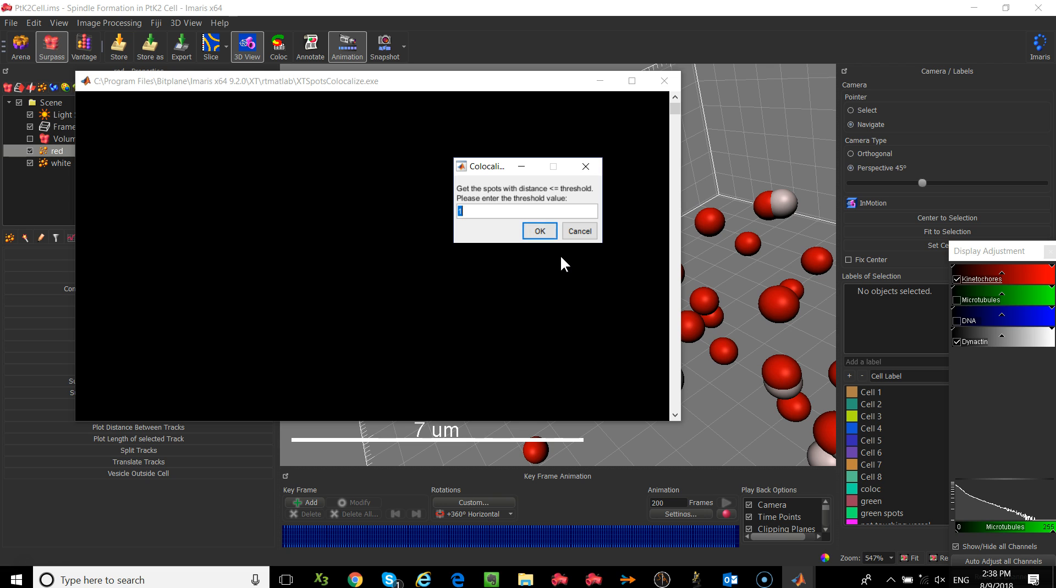
pyautogui.write('0.6')
pyautogui.click(524, 235)
pyautogui.click(537, 231)
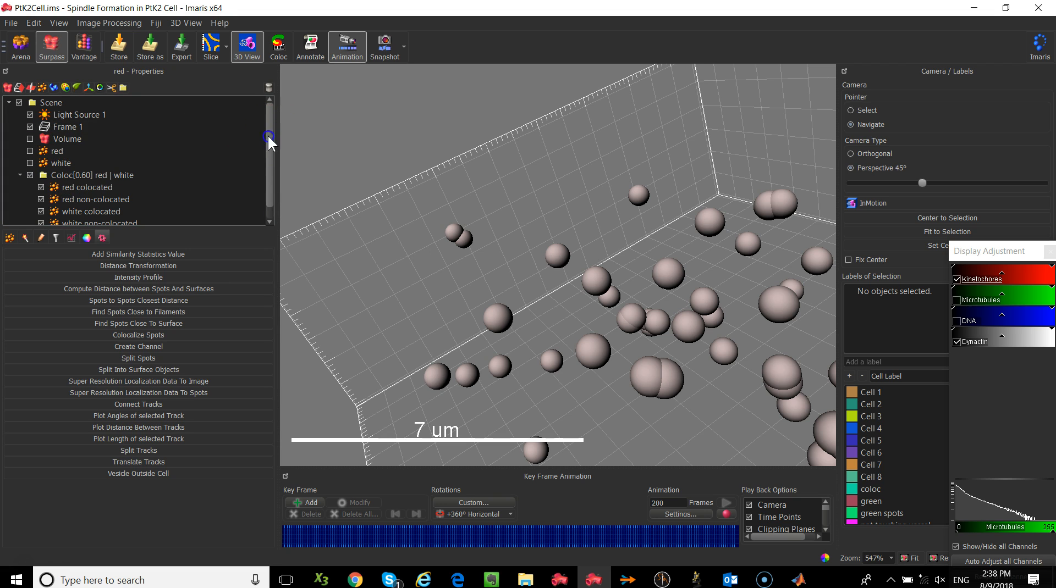
# Step: Hide the red non-colocated, white colocated and white non-colocated spots, leaving only the red colocated spots displayed
pyautogui.scroll(-1, 267, 134)
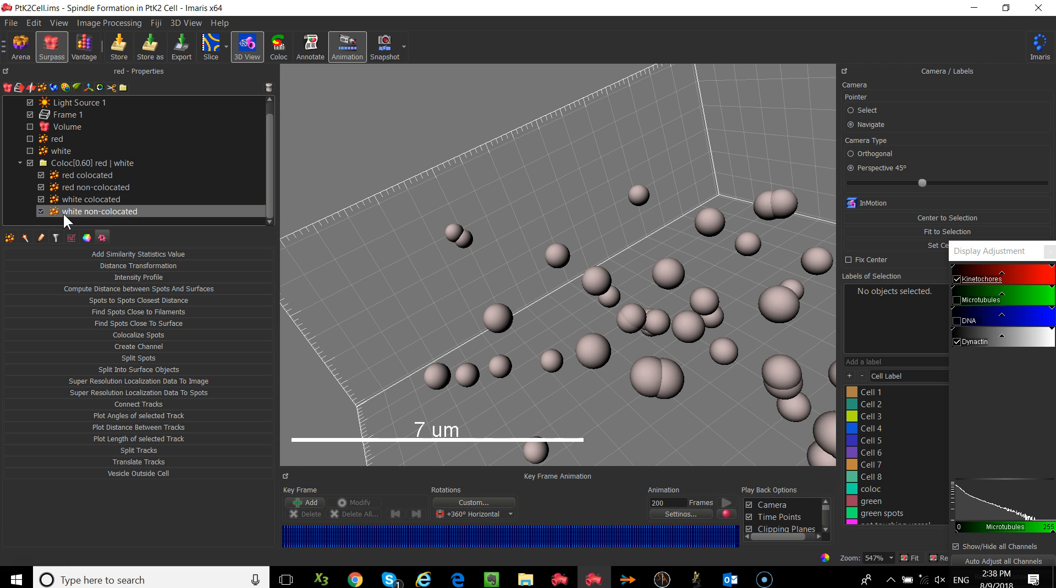
pyautogui.click(54, 187)
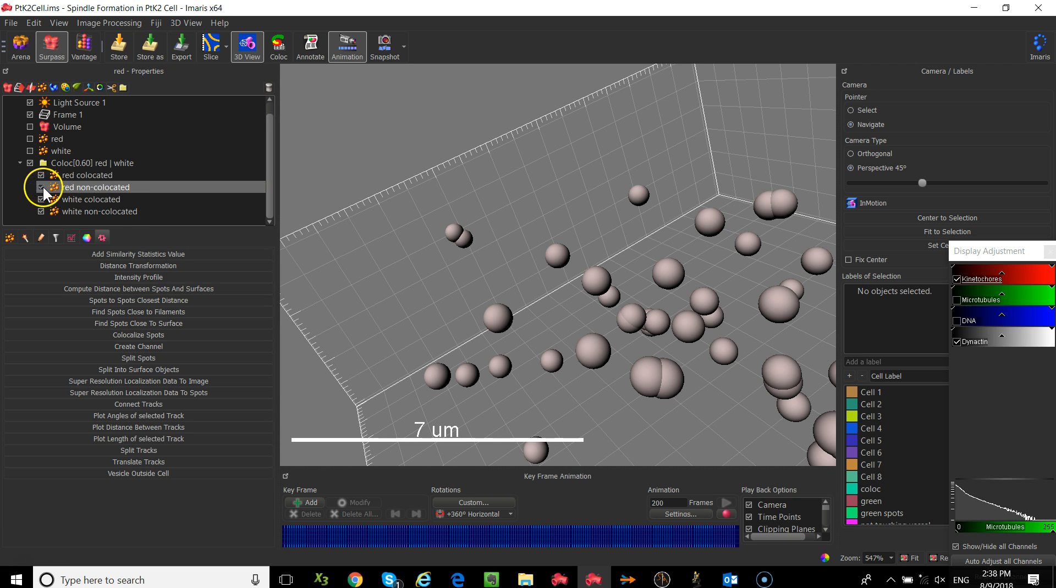
pyautogui.click(41, 187)
pyautogui.click(41, 199)
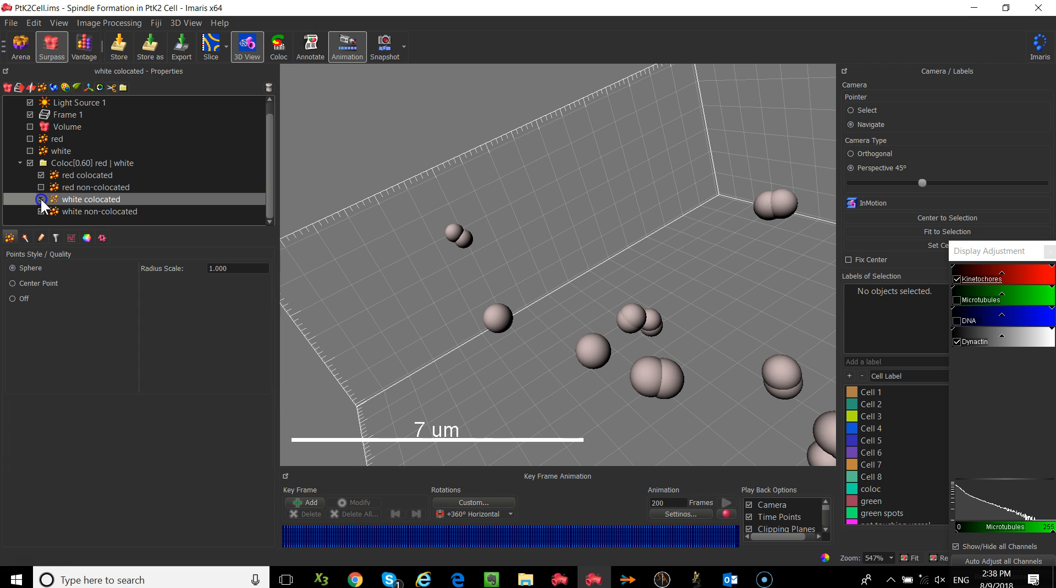
pyautogui.click(41, 199)
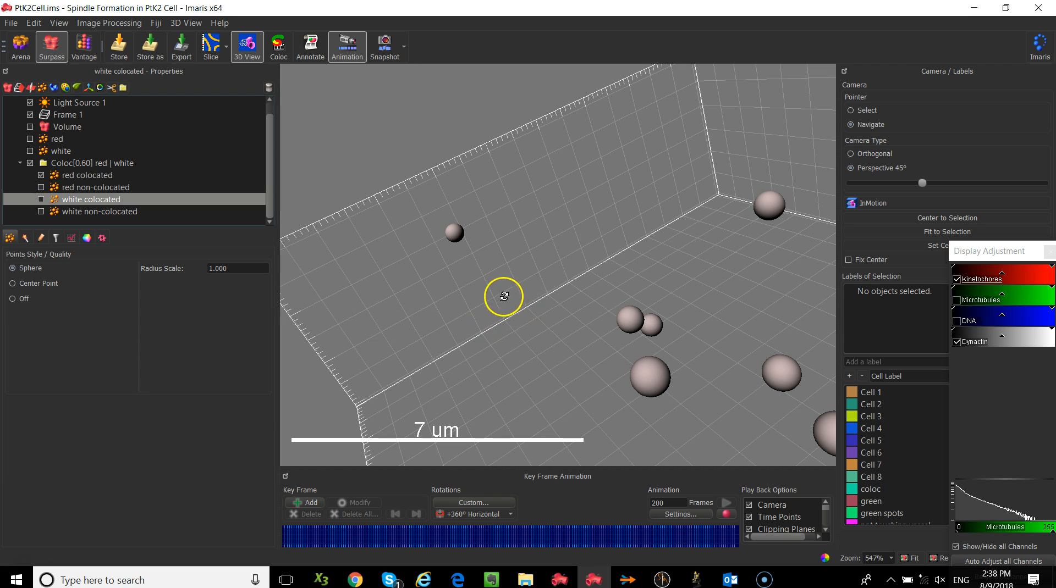
# Step: Show the Volume and switch the display from the colocated spots to the red and white non-colocated spots
pyautogui.scroll(-5, 504, 296)
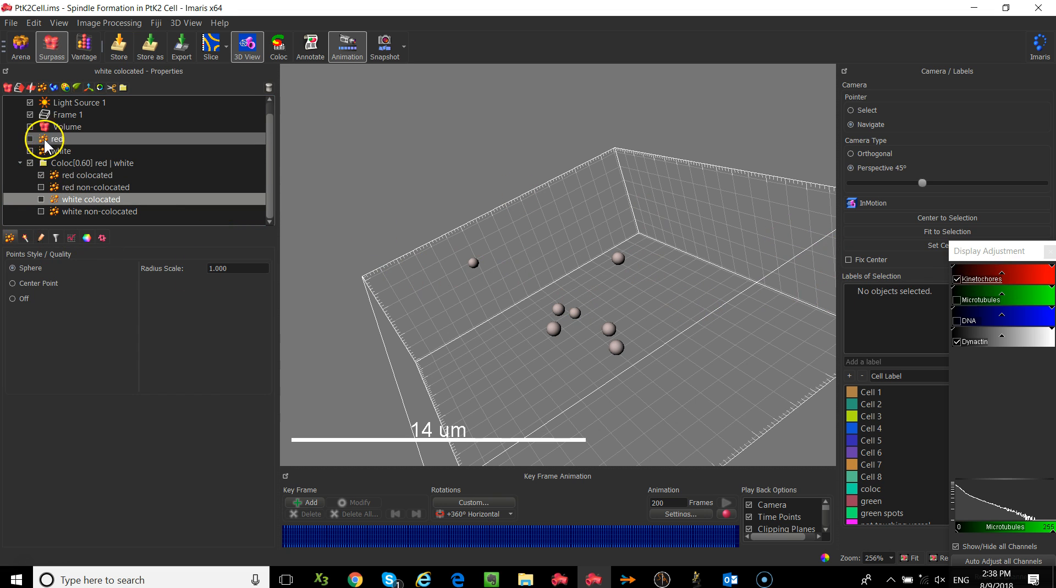
pyautogui.click(30, 126)
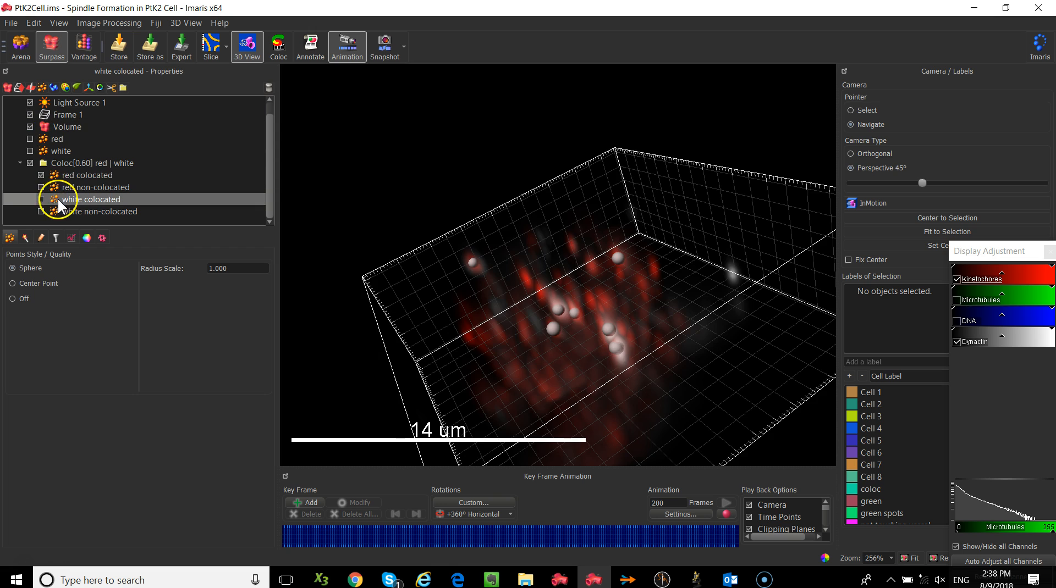
pyautogui.click(41, 199)
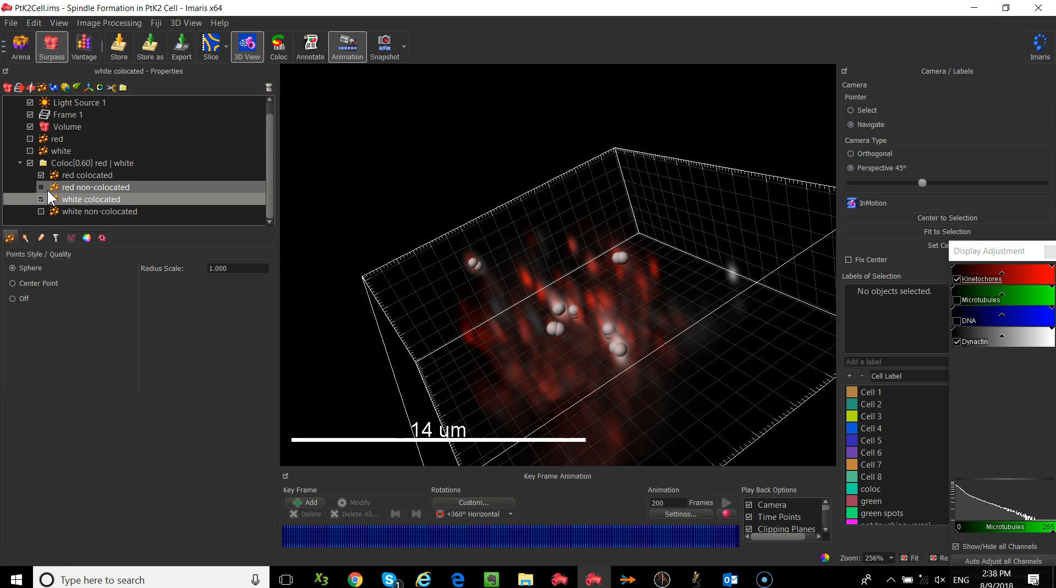
pyautogui.click(41, 199)
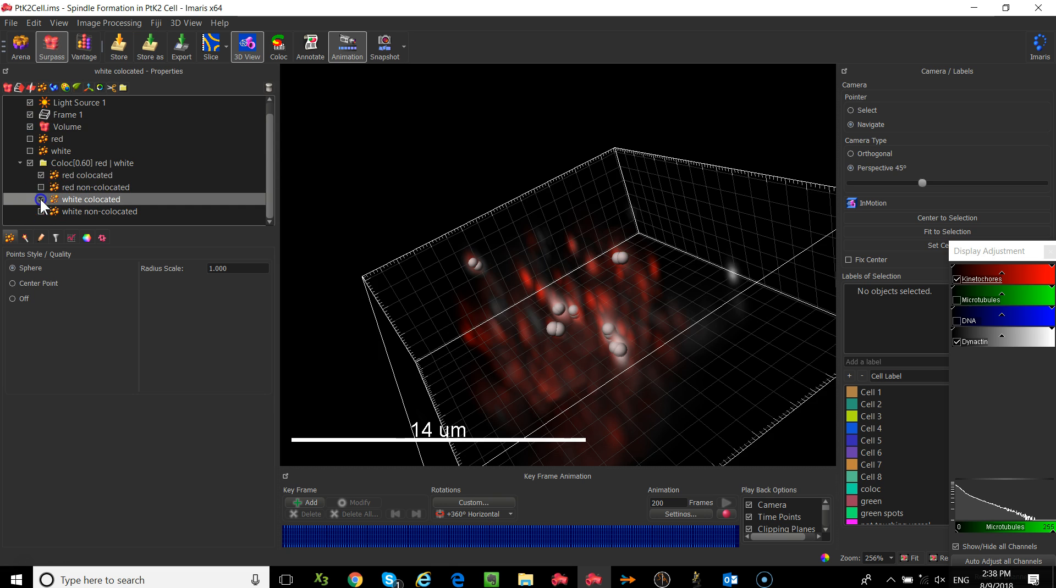
pyautogui.click(41, 176)
pyautogui.click(40, 187)
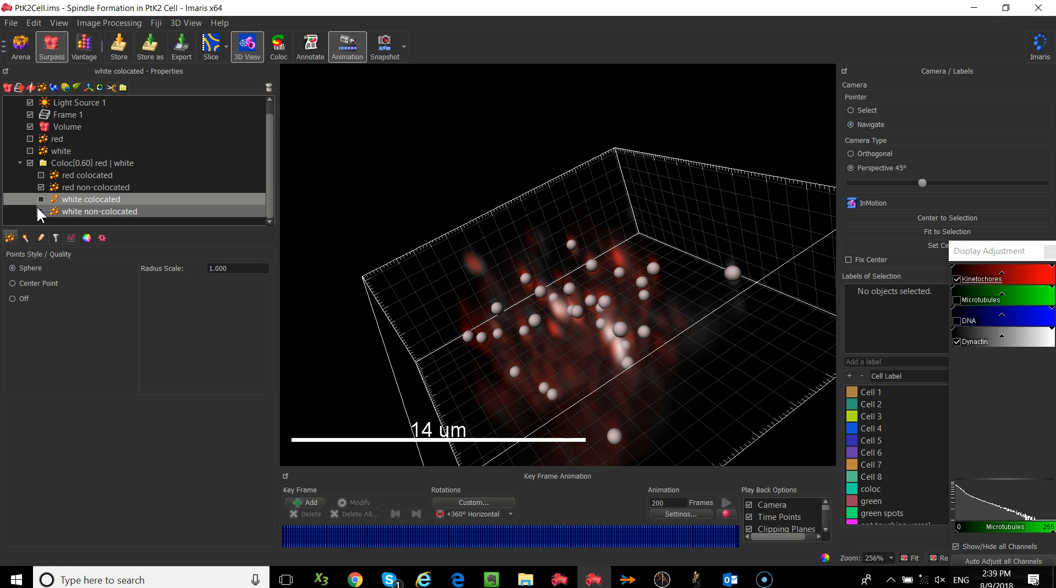
# Step: Color the red colocated spots with their red base color and show them again
pyautogui.click(69, 175)
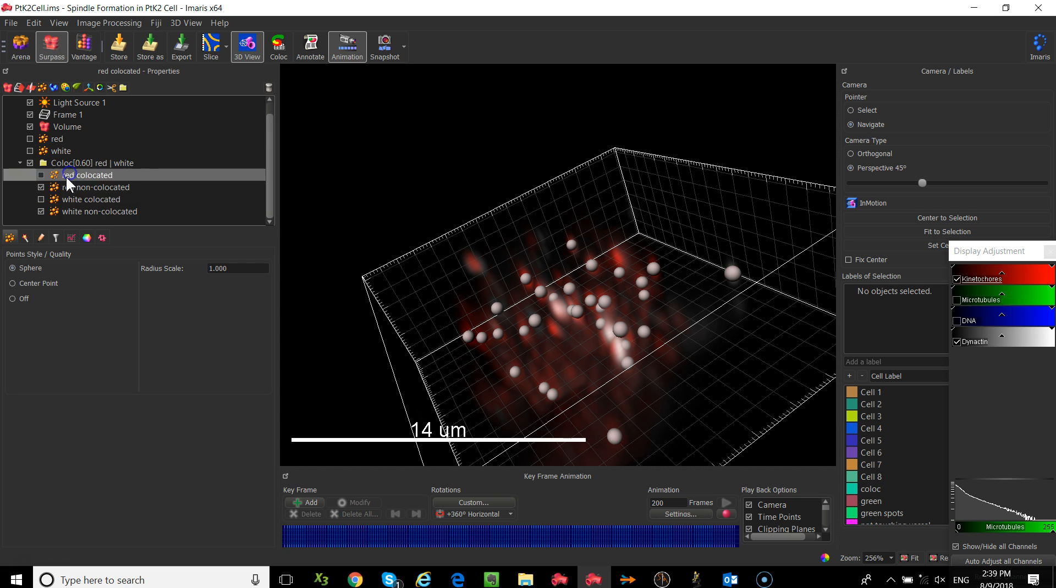
pyautogui.click(87, 238)
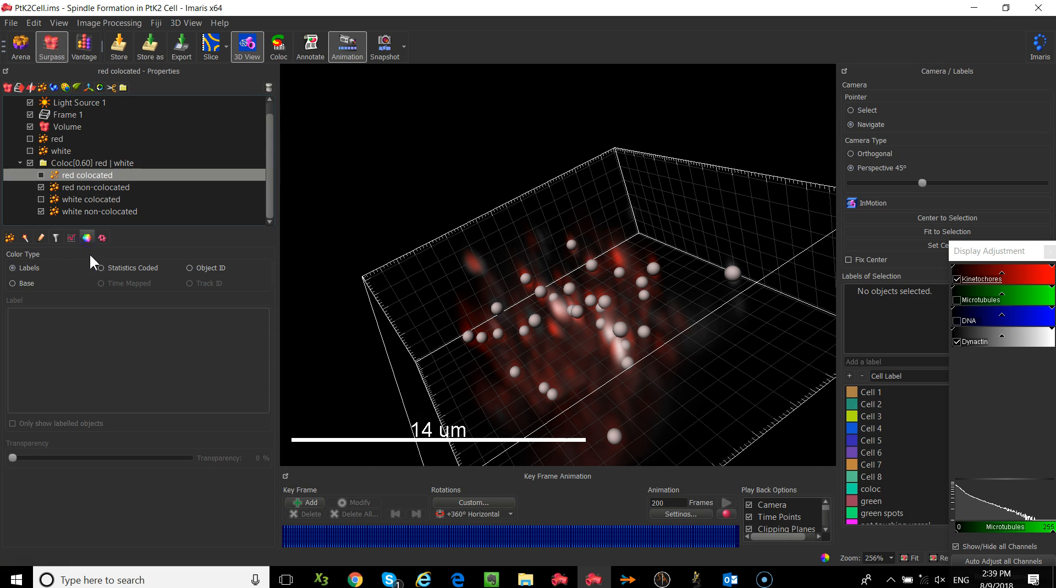
pyautogui.click(26, 283)
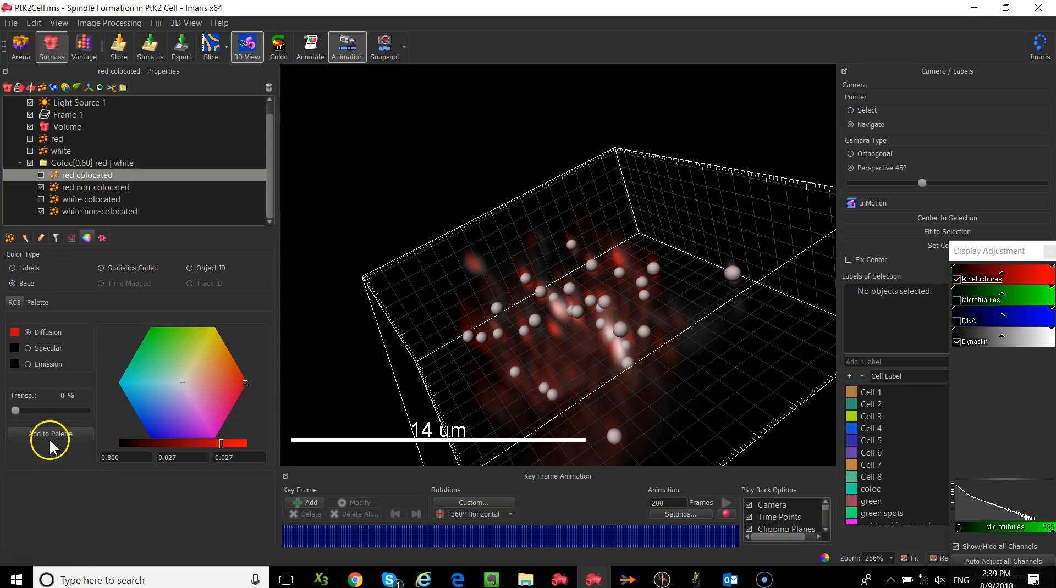
pyautogui.click(41, 173)
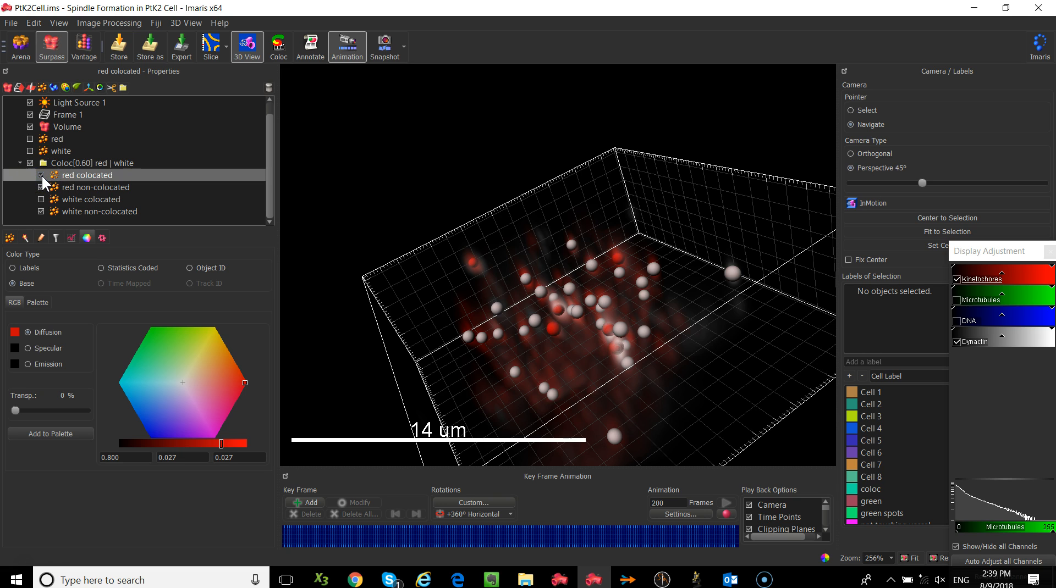
pyautogui.click(56, 188)
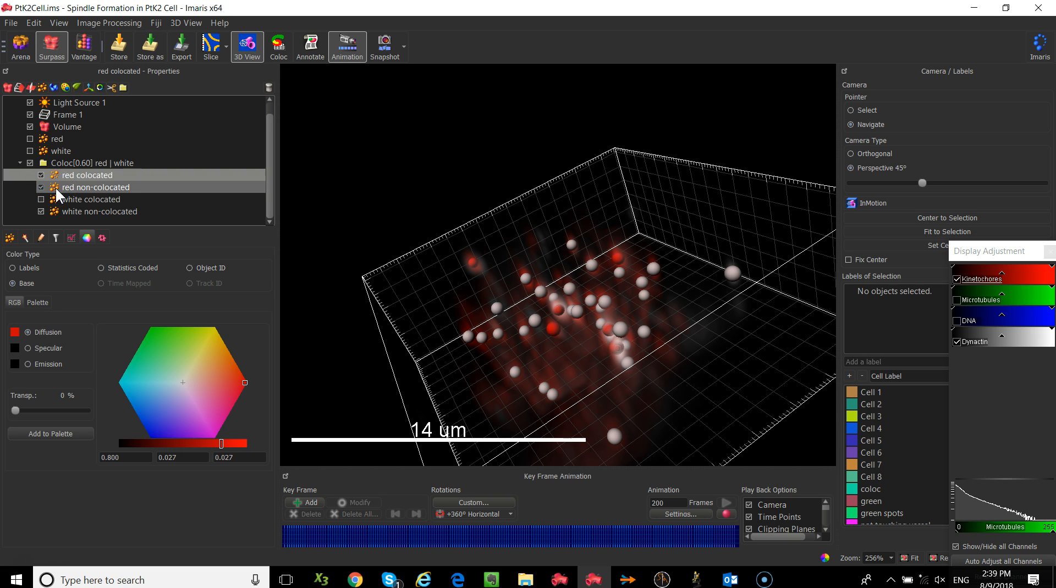
# Step: View the overall statistics of the Coloc[0.60] red | white group, with room for the Surpass Object names
pyautogui.click(72, 164)
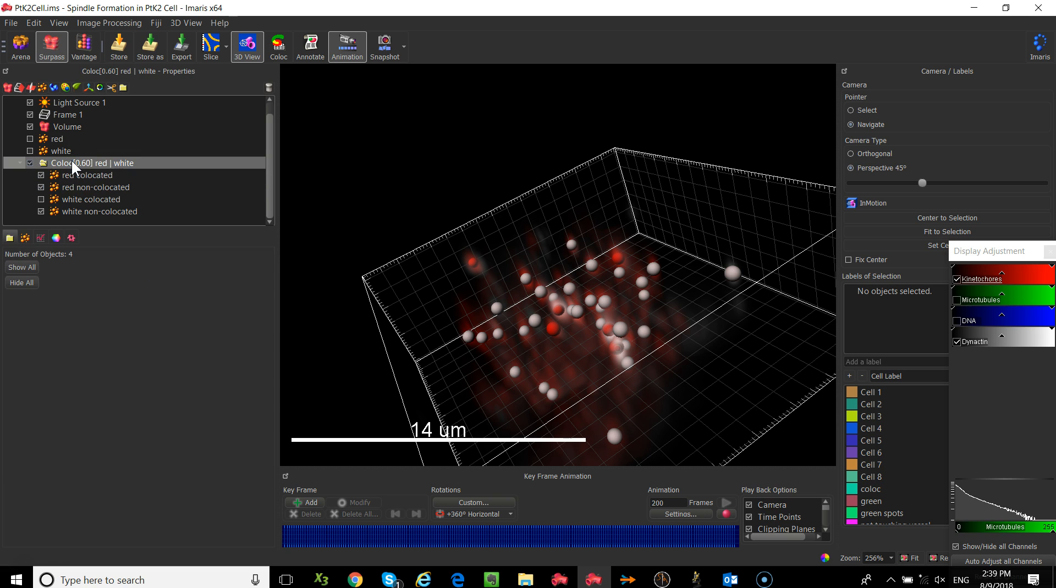
pyautogui.click(42, 238)
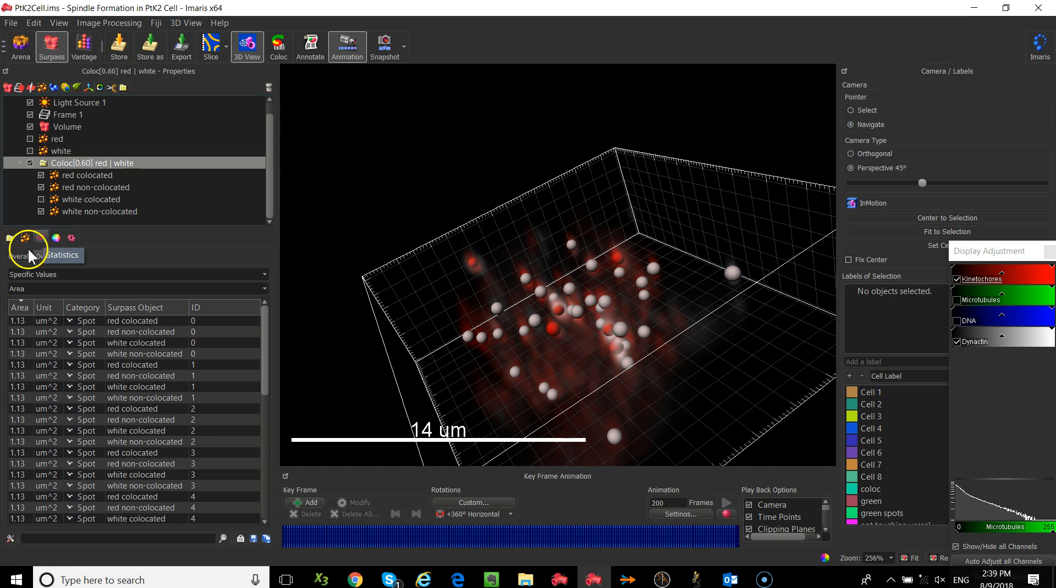
pyautogui.click(18, 256)
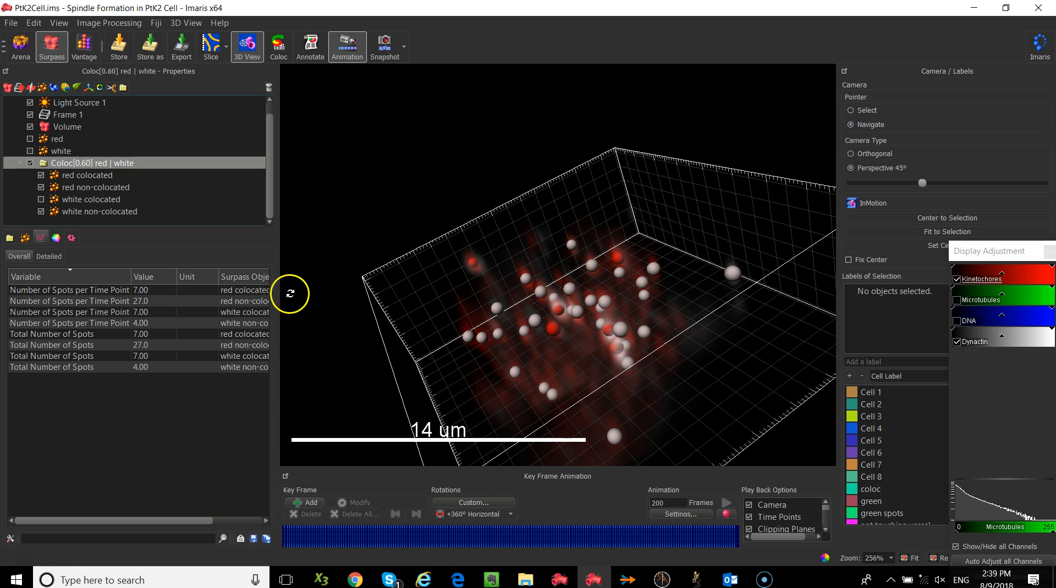
pyautogui.moveTo(279, 294); pyautogui.dragTo(452, 278)
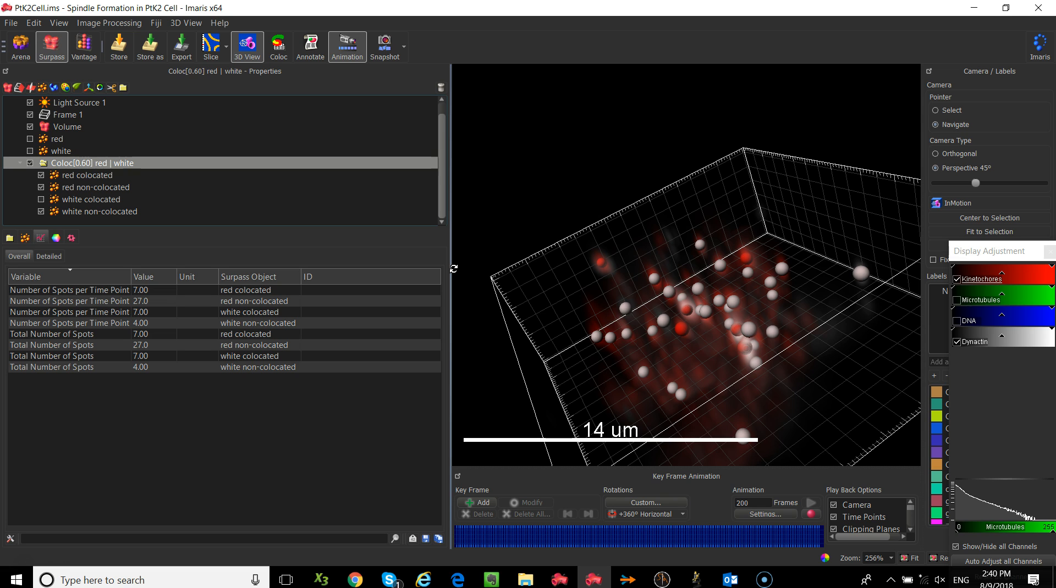
# Step: Return to the Arena without saving the PtK2Cell changes and open the retina demo image
pyautogui.click(20, 45)
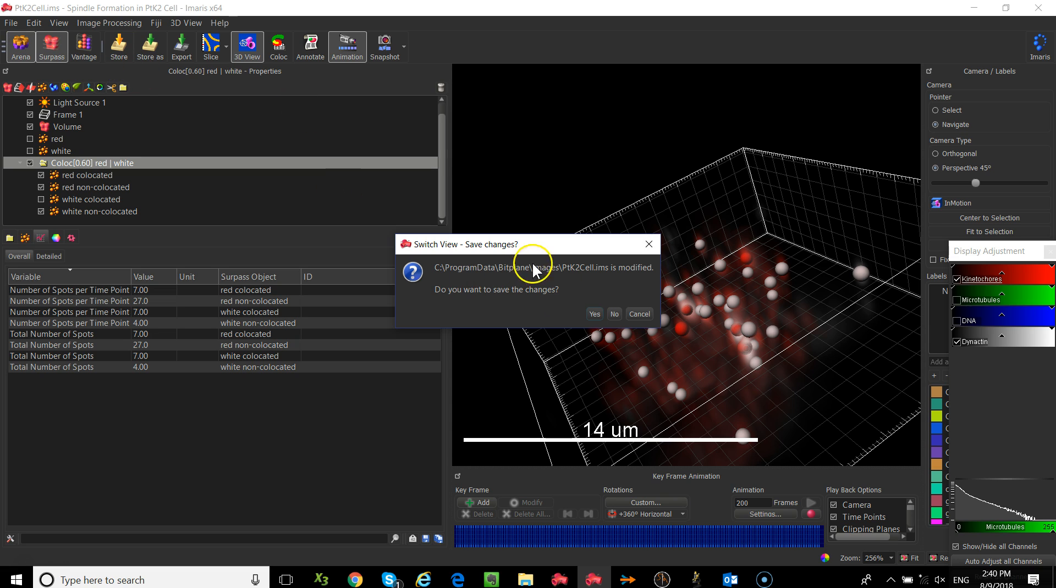
pyautogui.click(614, 316)
pyautogui.click(425, 312)
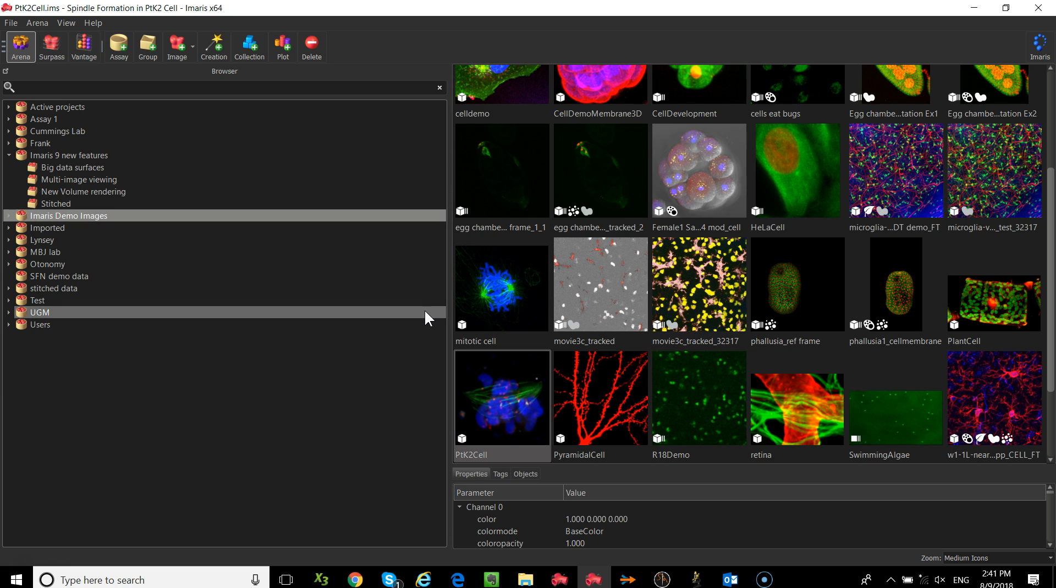
pyautogui.click(700, 167)
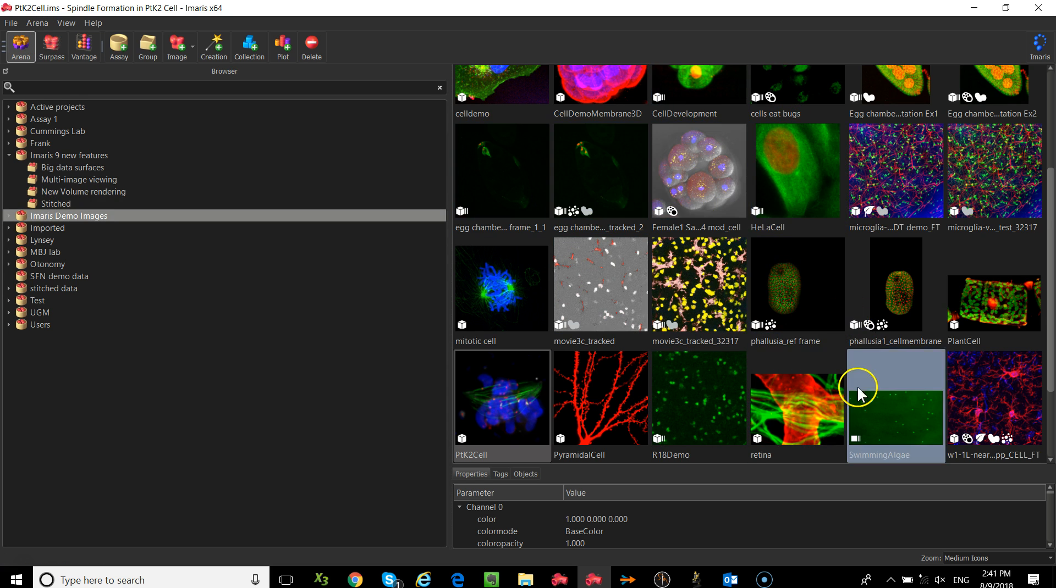
pyautogui.doubleClick(787, 398)
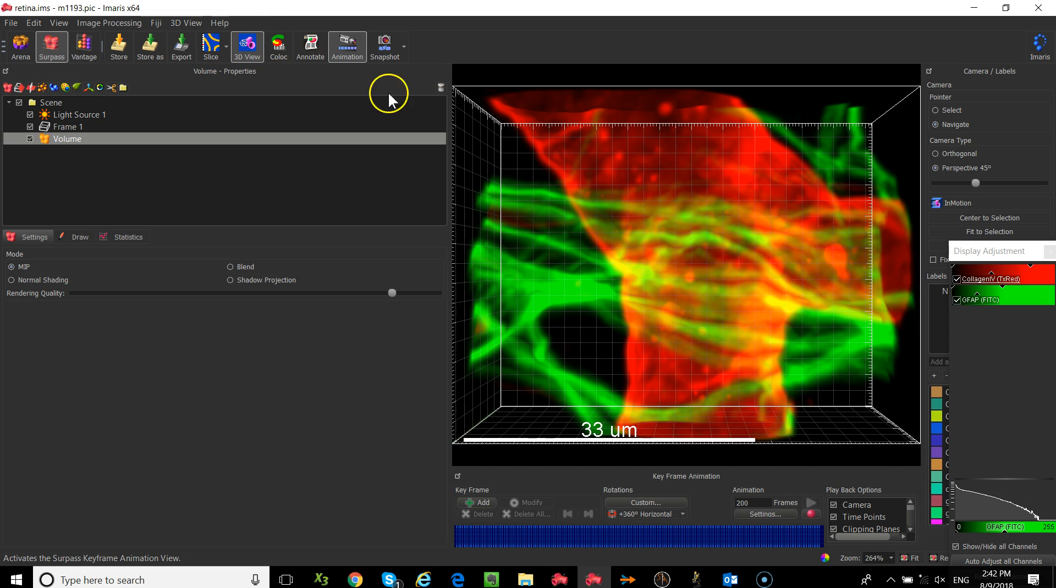
# Step: Add a key frame at the front view of the retina volume and a second one from a rotated side view
pyautogui.click(481, 503)
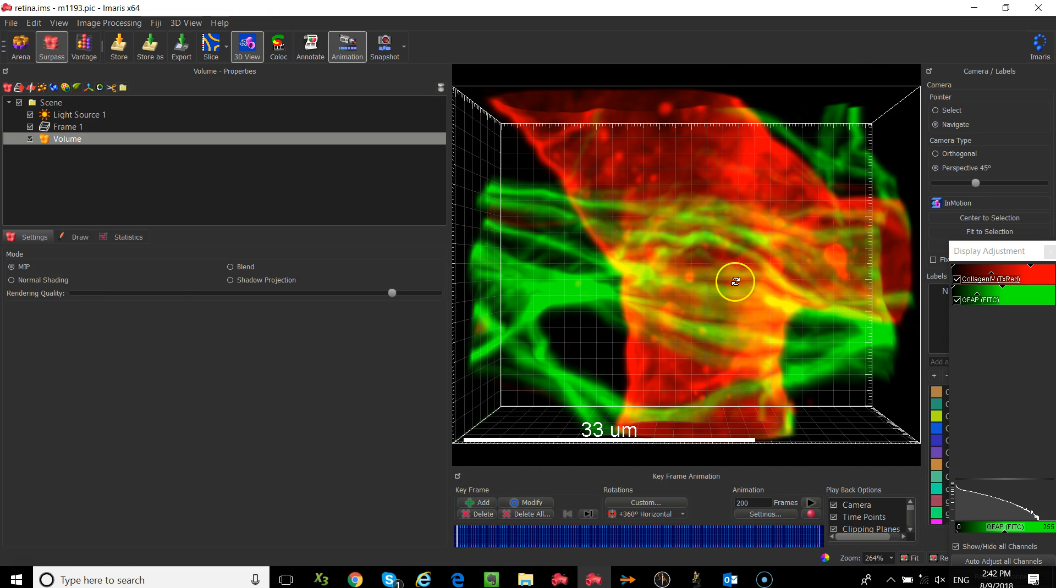
pyautogui.moveTo(735, 282); pyautogui.dragTo(553, 440)
pyautogui.click(481, 503)
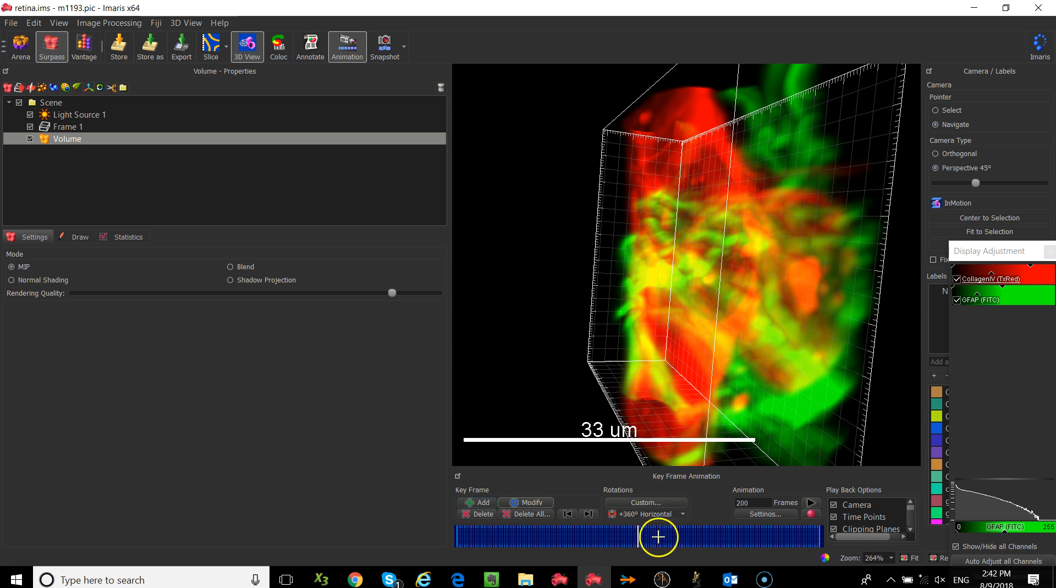
# Step: Start recording the key frame animation of the retina volume as a movie file
pyautogui.click(810, 514)
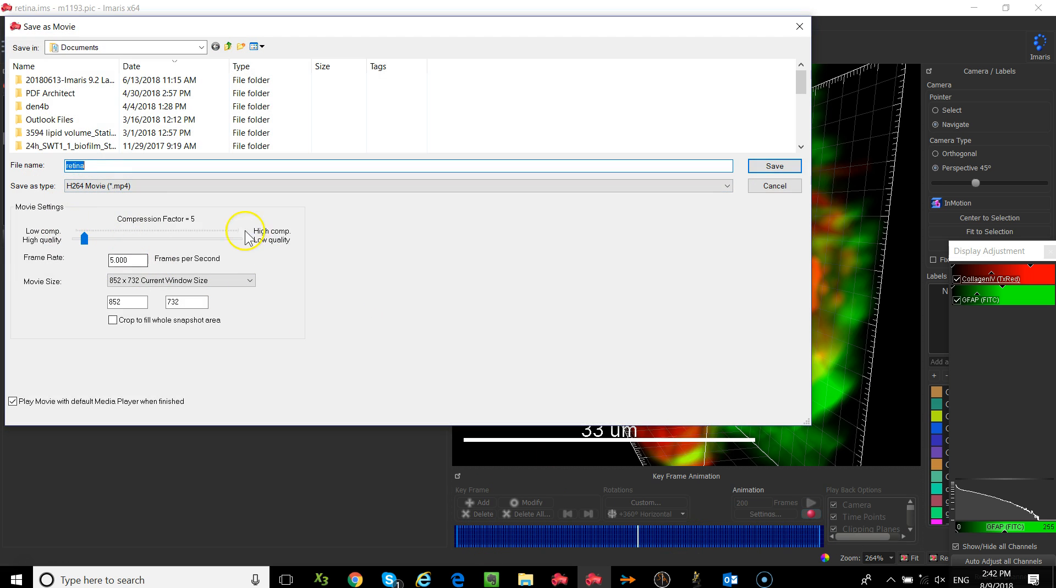